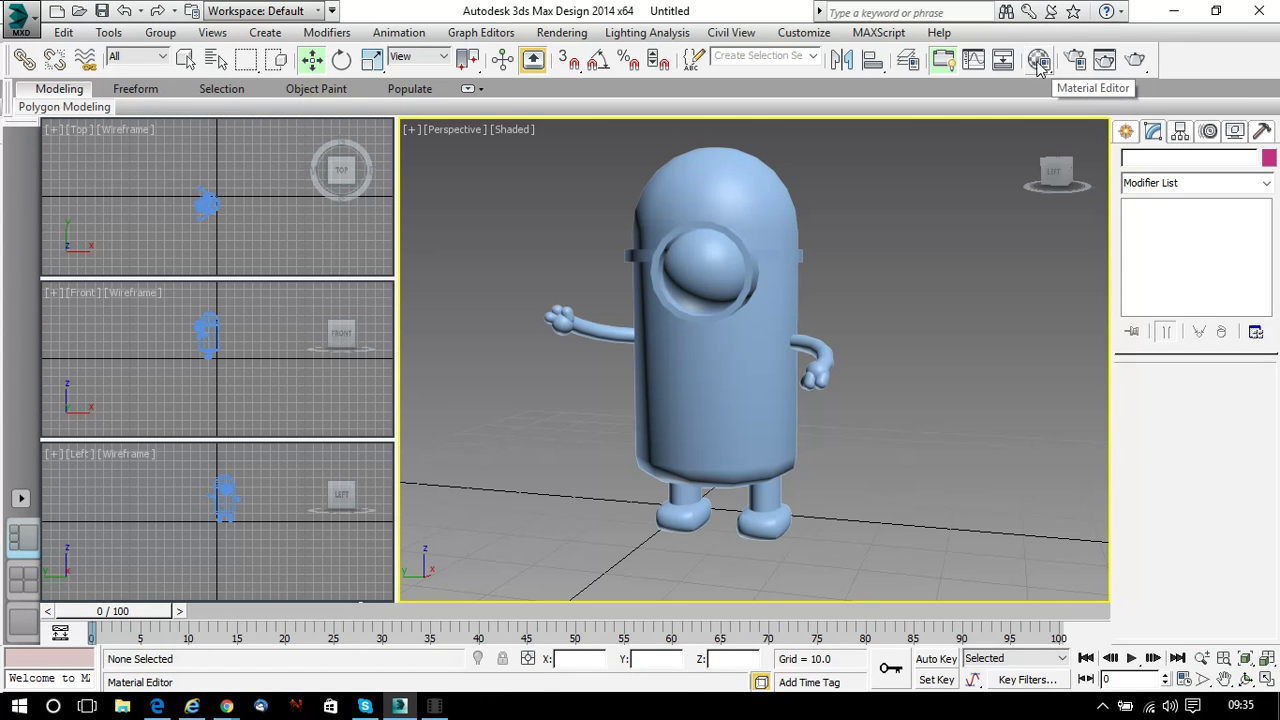
Open the Material Editor, show its Slate mode, and return it to Compact Material Editor mode
left_click(1040, 63)
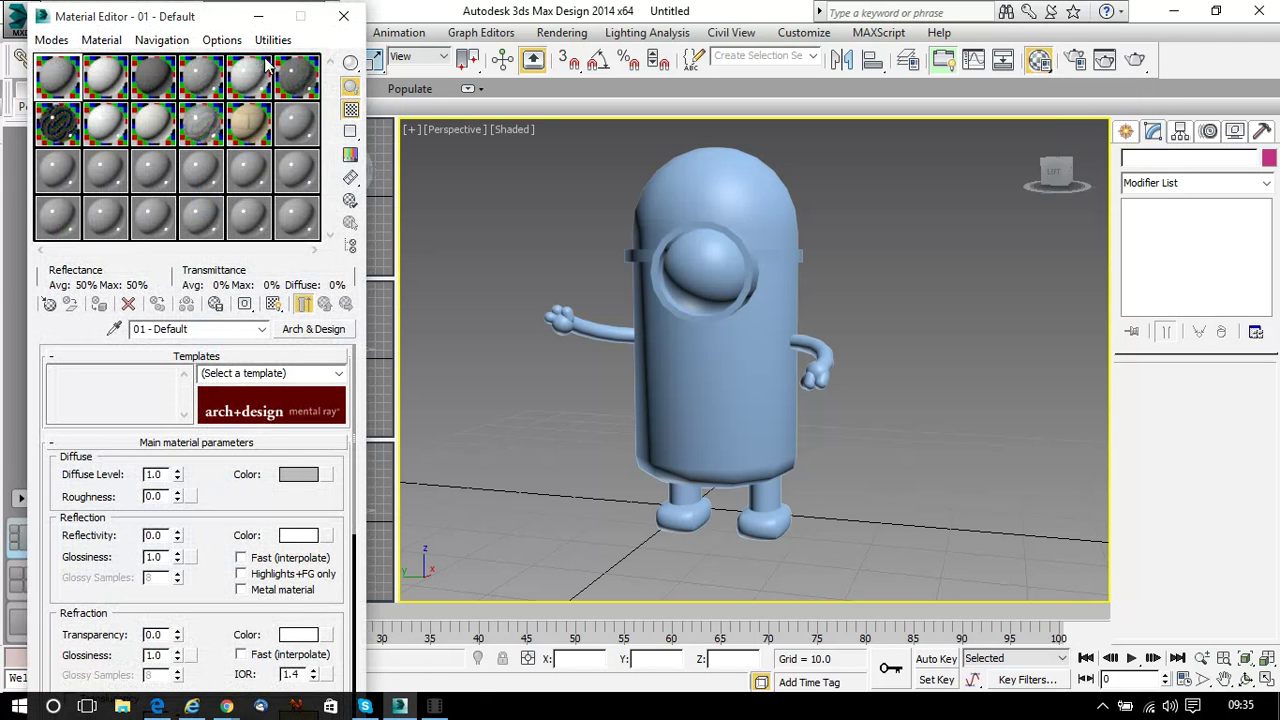
left_click(51, 40)
left_click(70, 89)
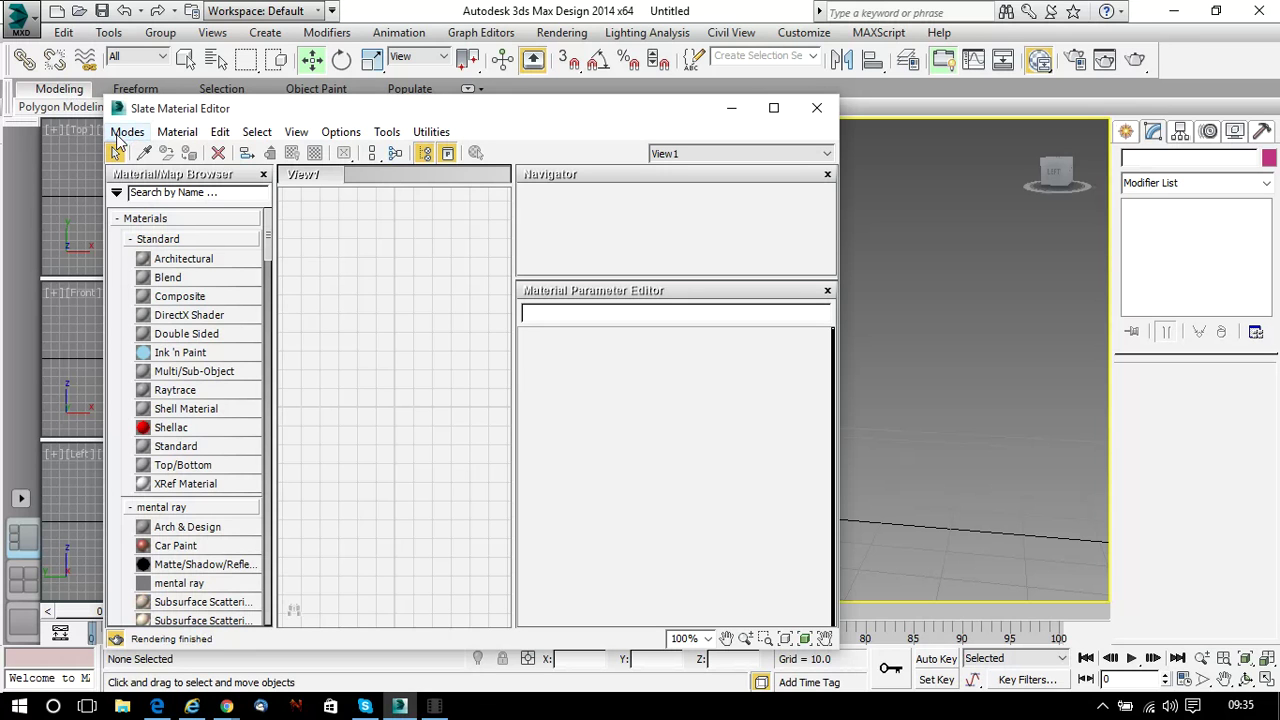
left_click(120, 137)
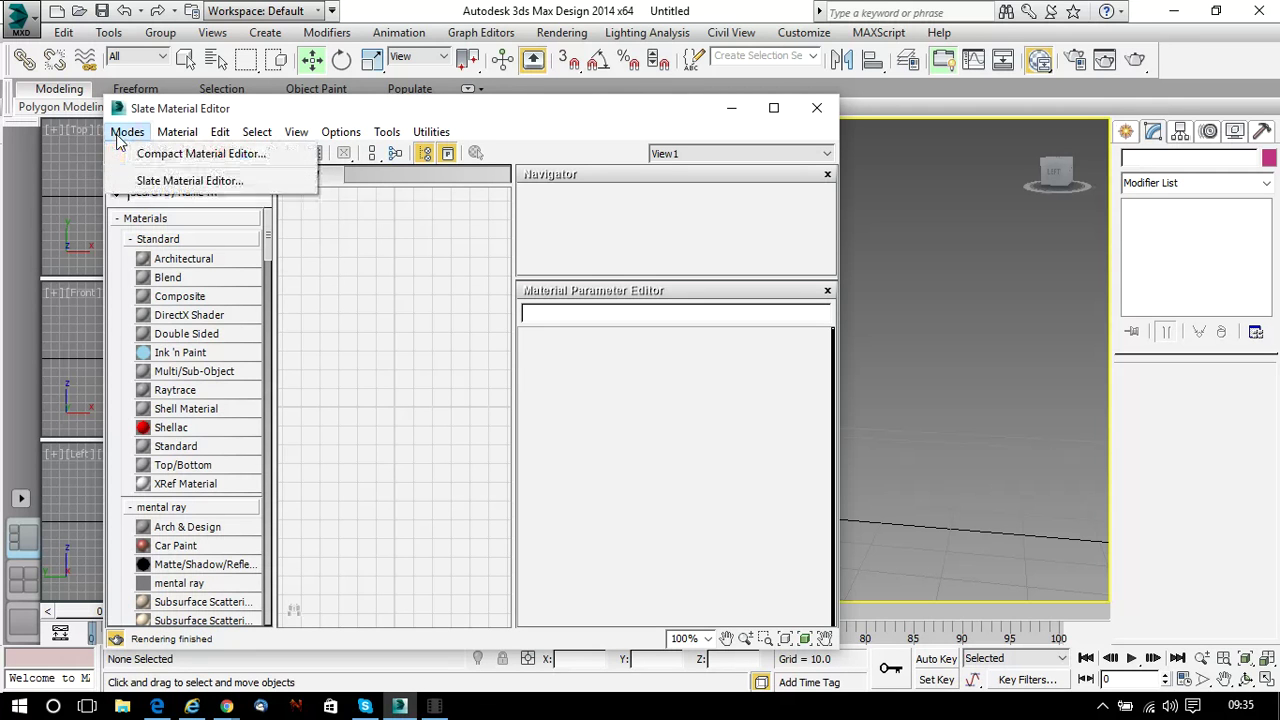
left_click(165, 156)
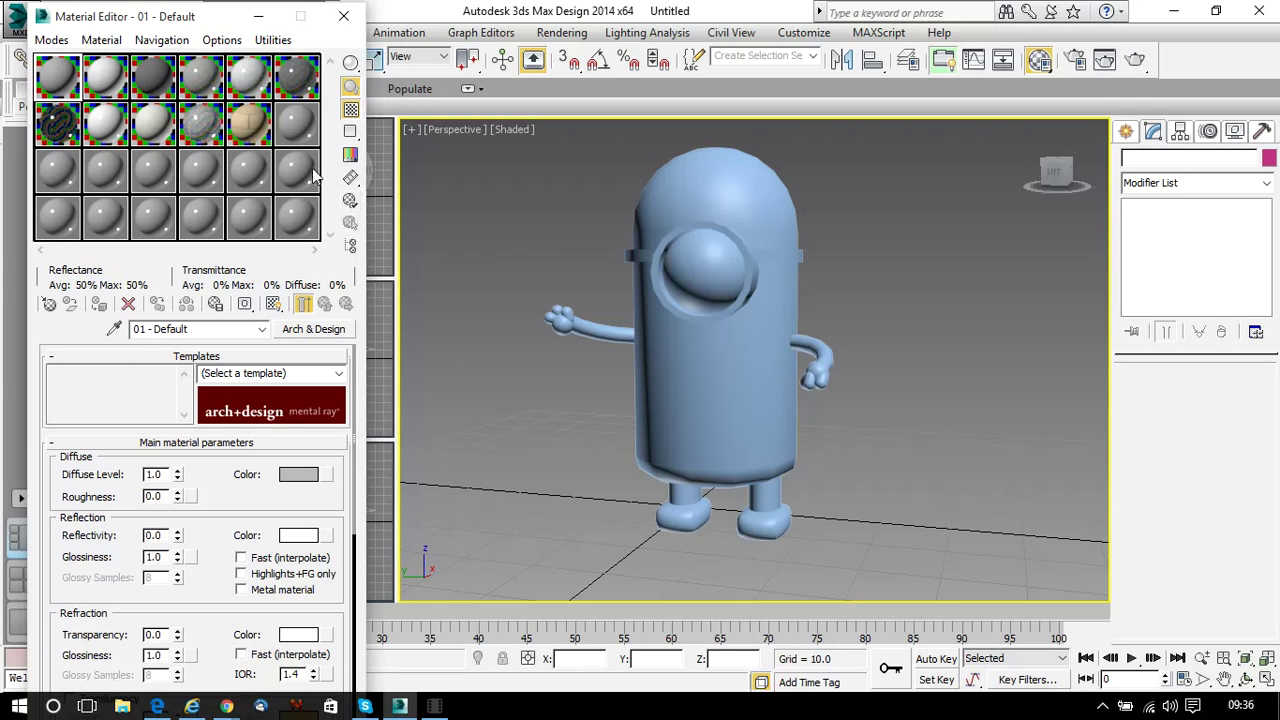
Select the unused 12 - Default sample slot and look through the material types available for it
left_click(290, 126)
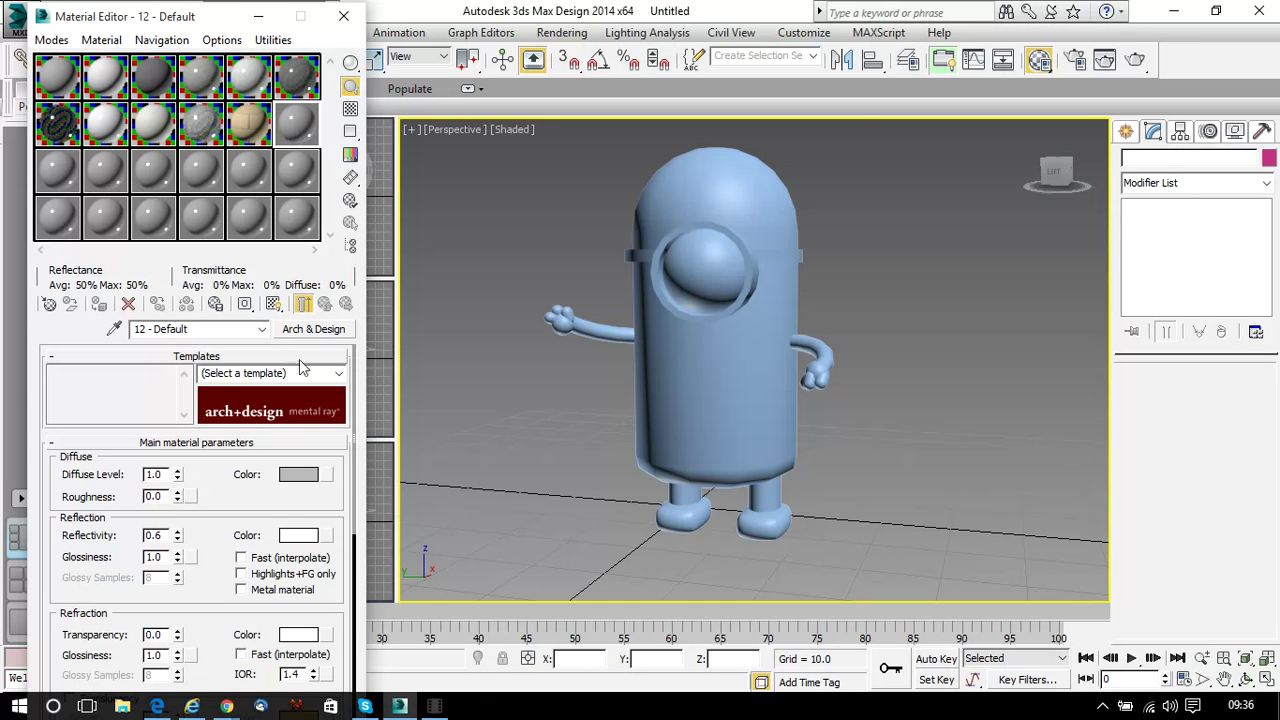
left_click(328, 333)
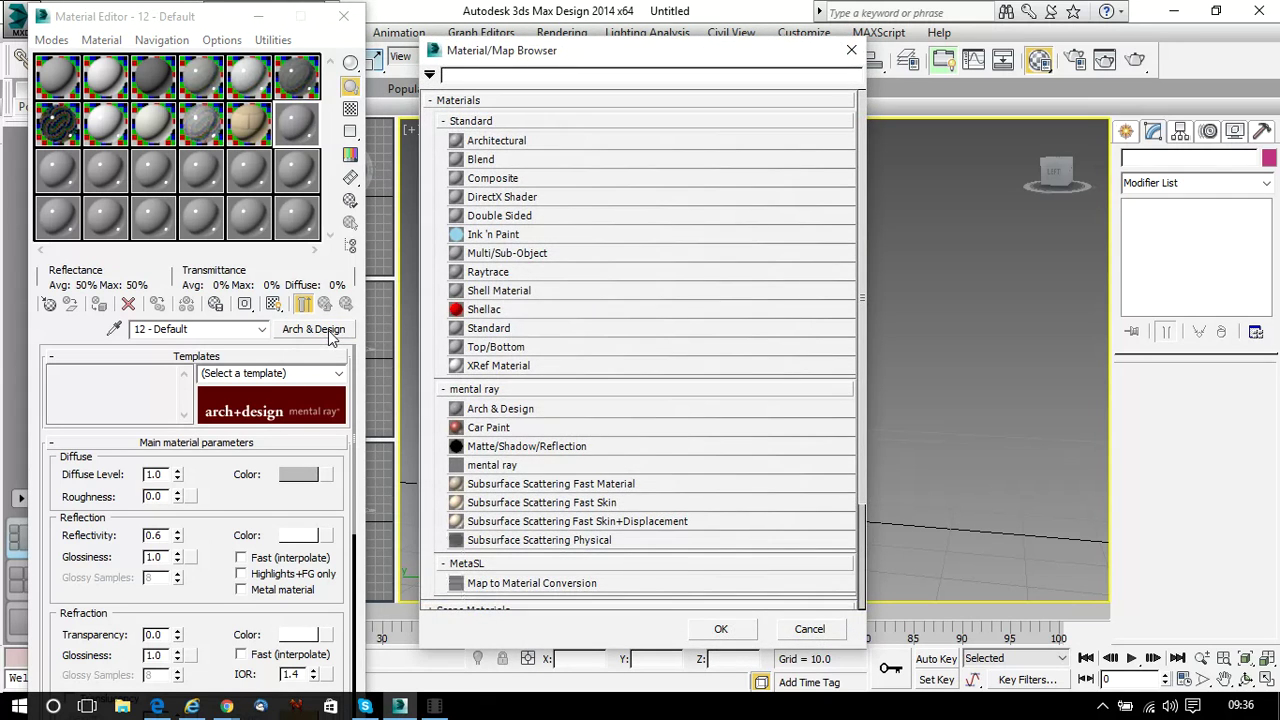
left_click_drag(861, 304, 858, 228)
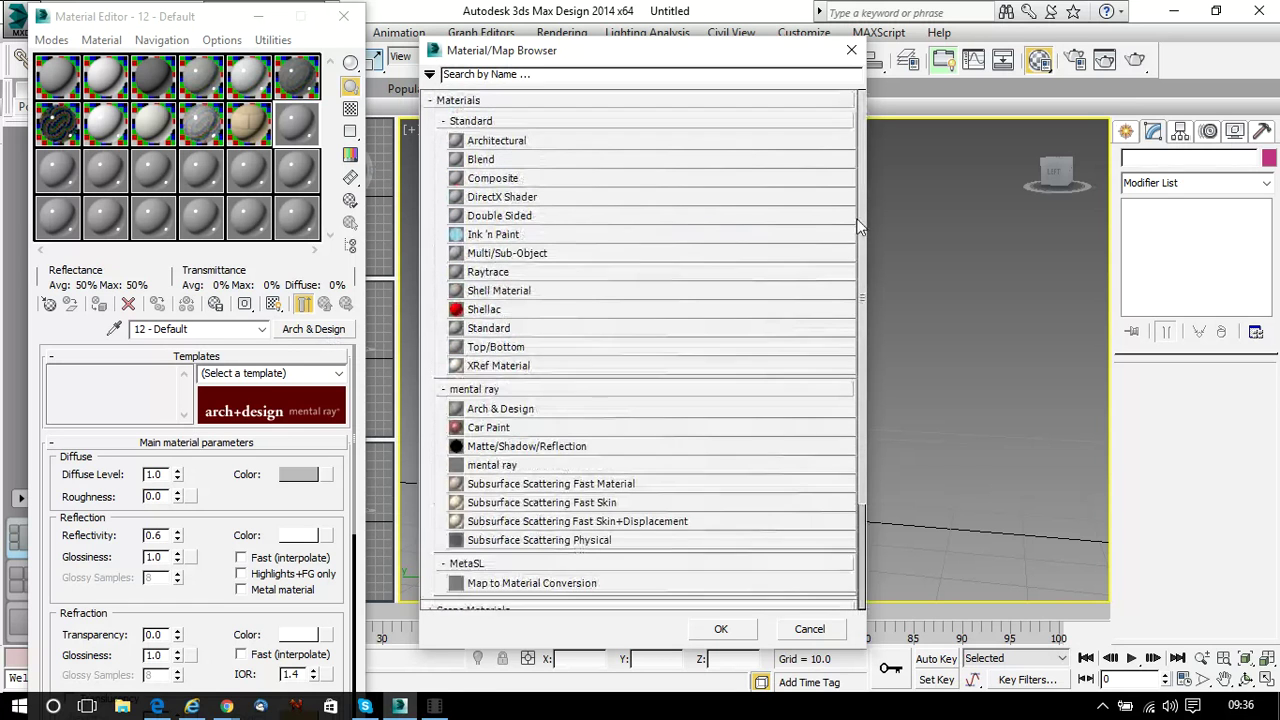
left_click(804, 631)
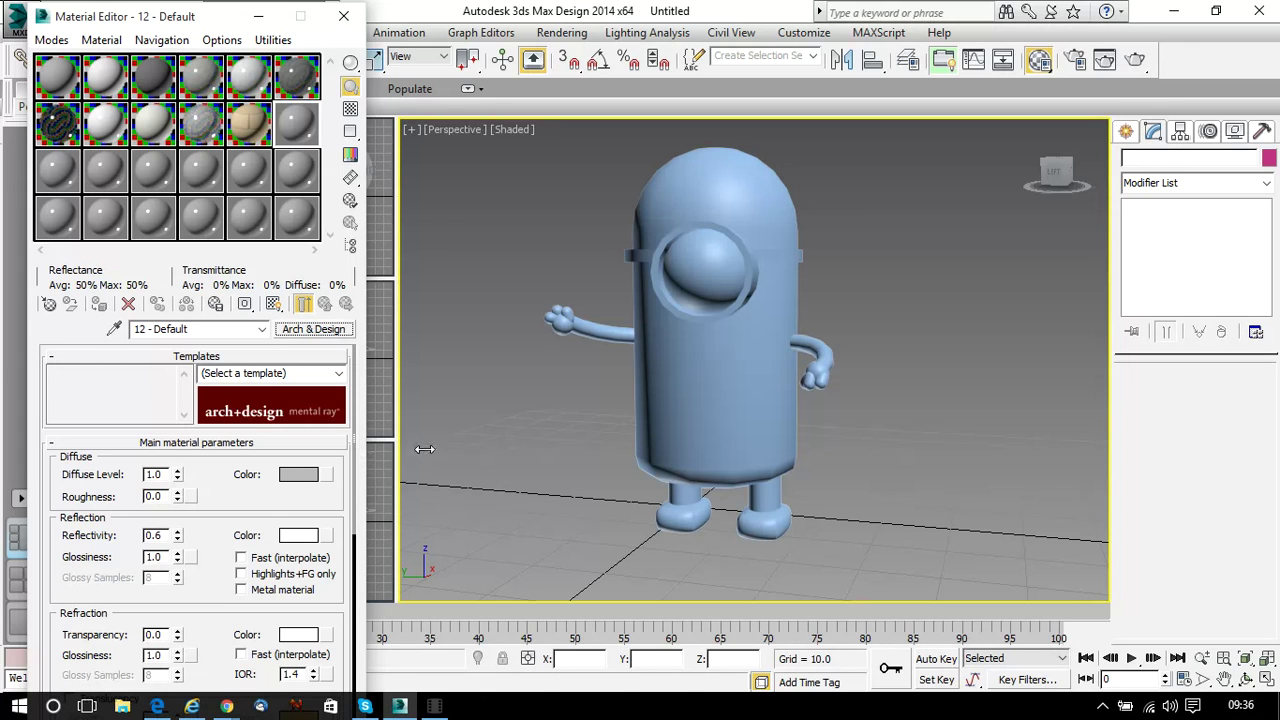
Set the 12 - Default material's diffuse colour to golden yellow with red 0.992, green 0.631 and blue 0.0
left_click(296, 476)
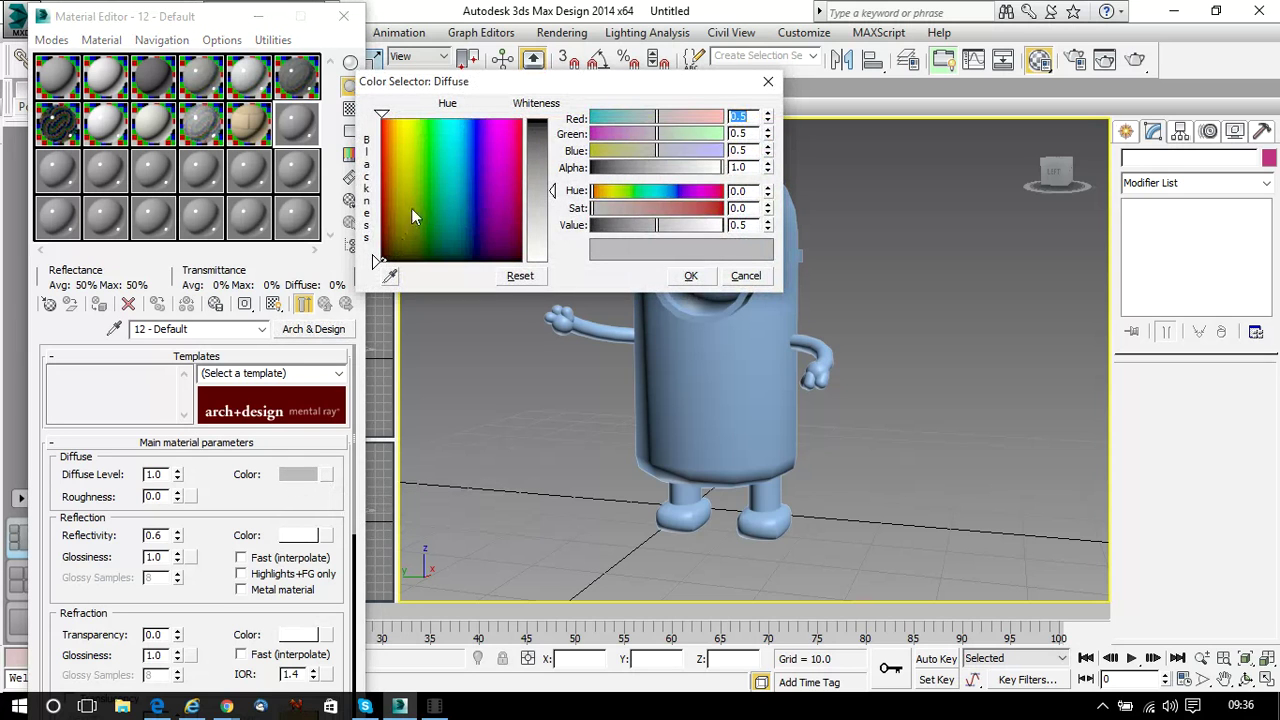
left_click_drag(404, 187, 405, 128)
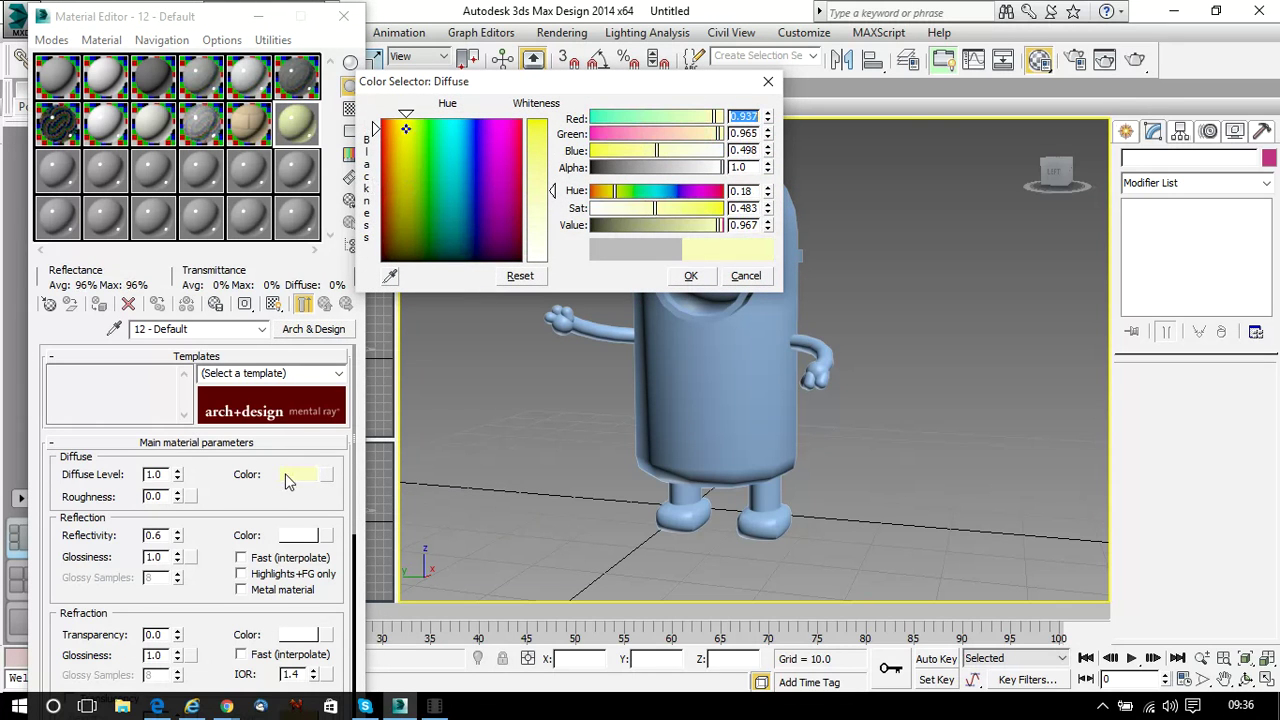
left_click_drag(547, 143, 549, 120)
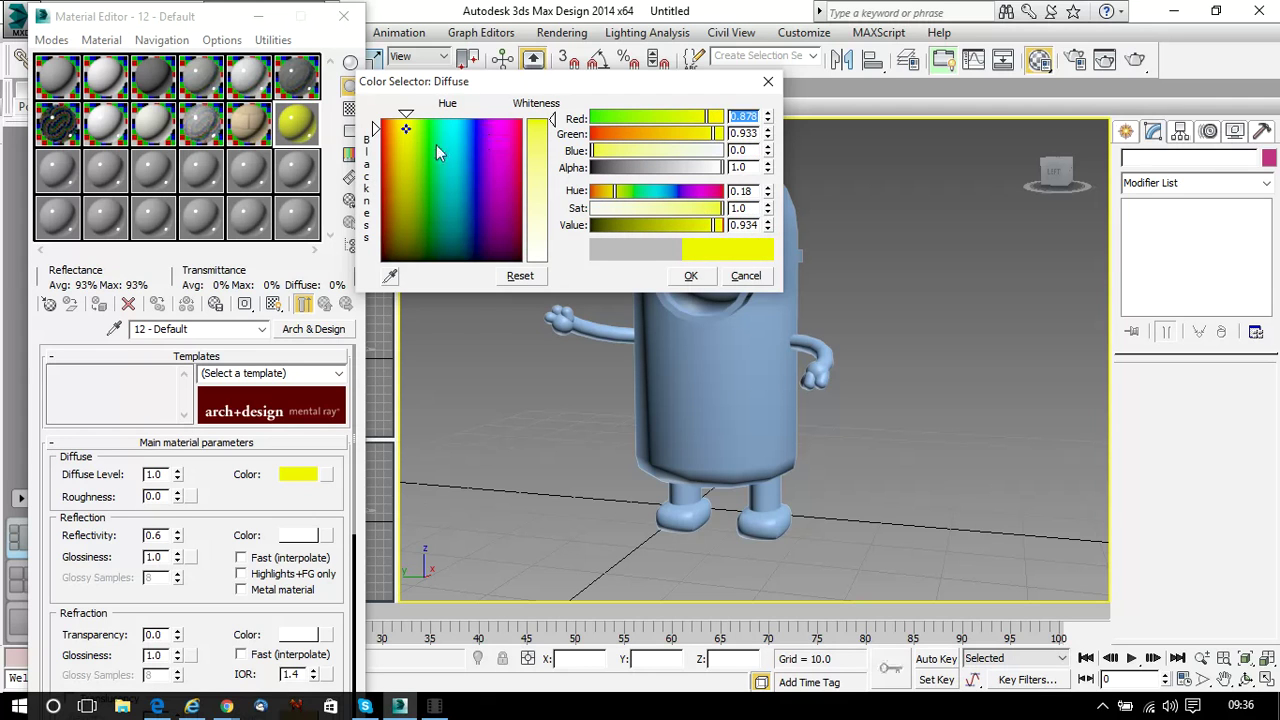
left_click_drag(406, 135, 396, 118)
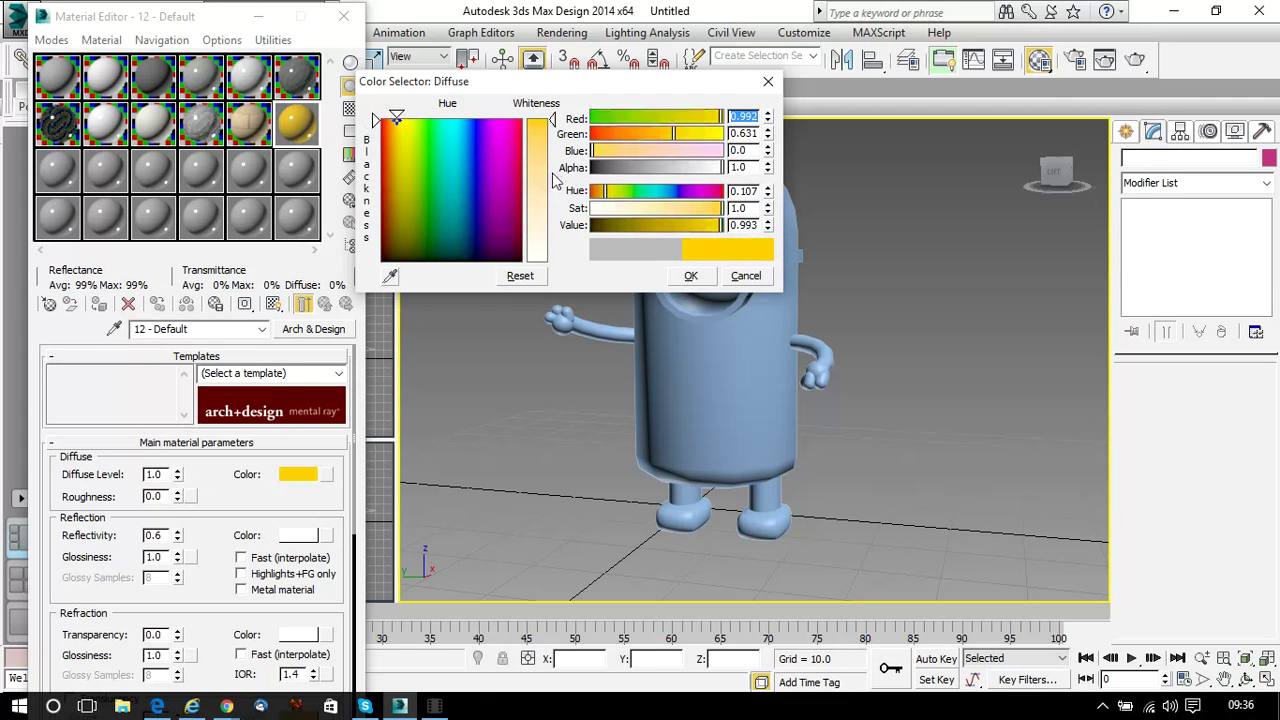
left_click(686, 275)
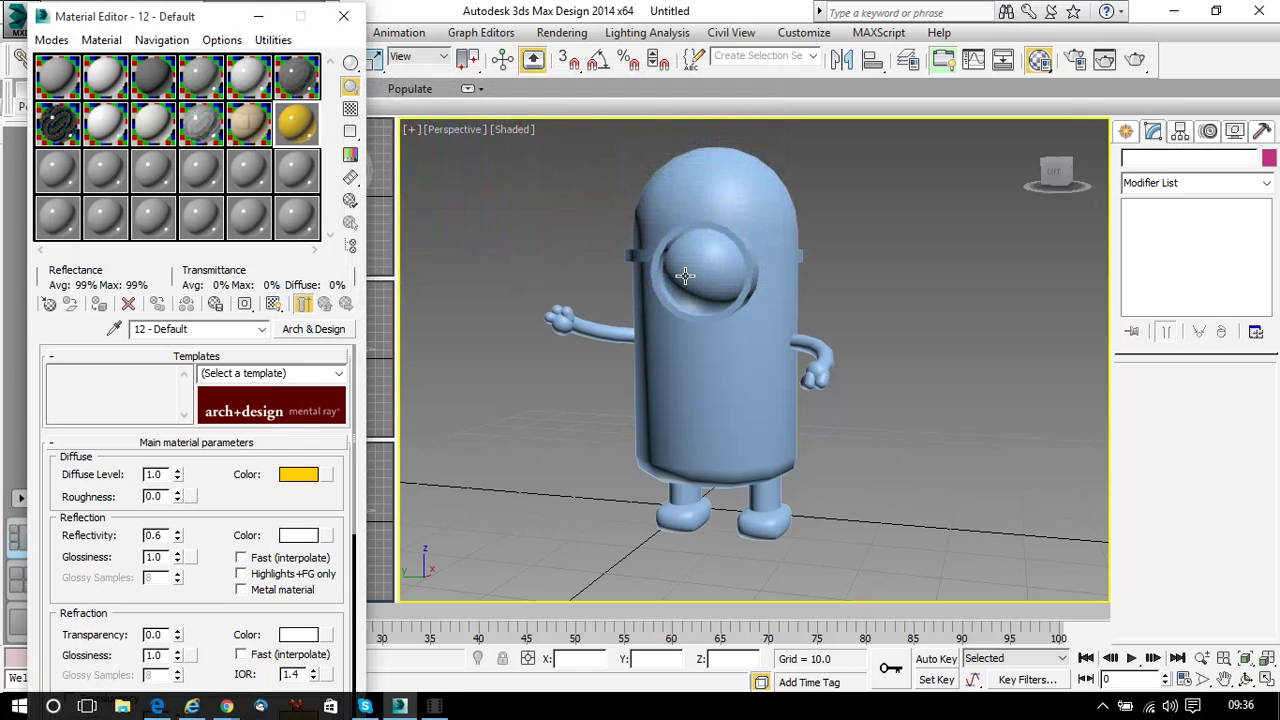
Set the yellow material's reflectivity to 0.02 and its reflection glossiness to 0.9
left_click(177, 561)
left_click(173, 540)
left_click_drag(173, 540, 175, 570)
right_click(177, 537)
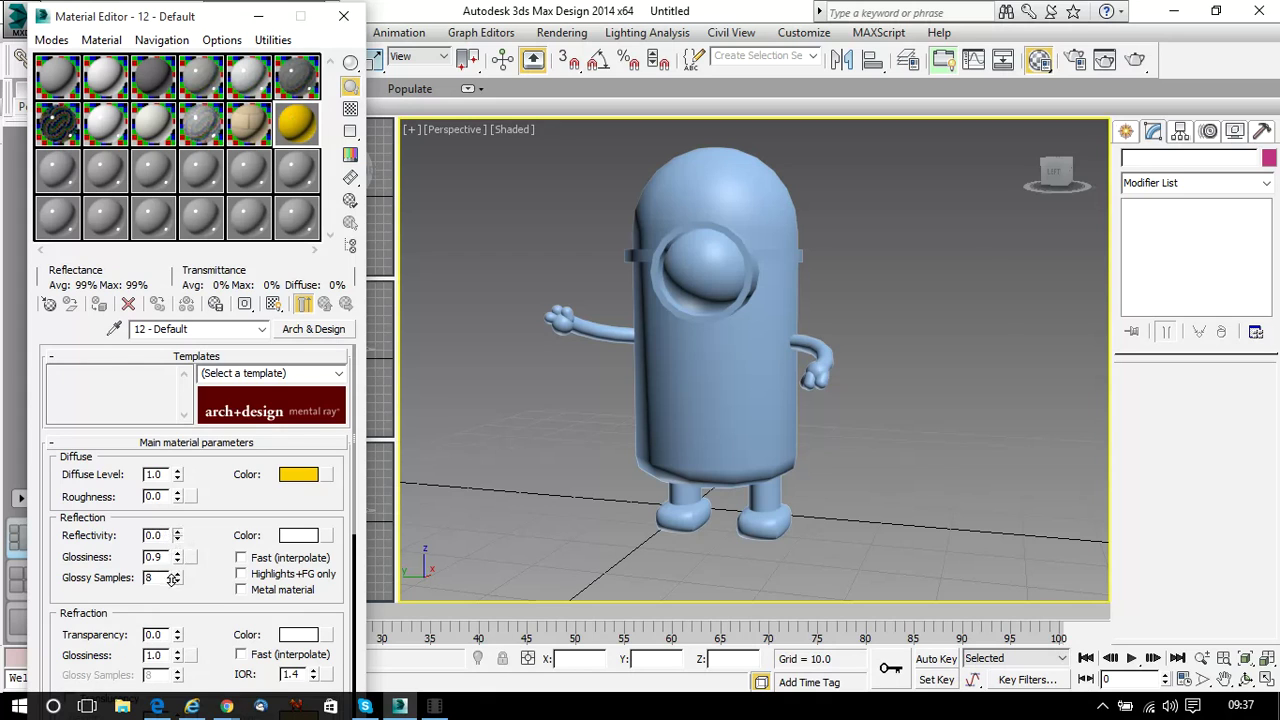
left_click(174, 532)
Assign the yellow material to the minion's body and both arms
left_click_drag(288, 128, 695, 190)
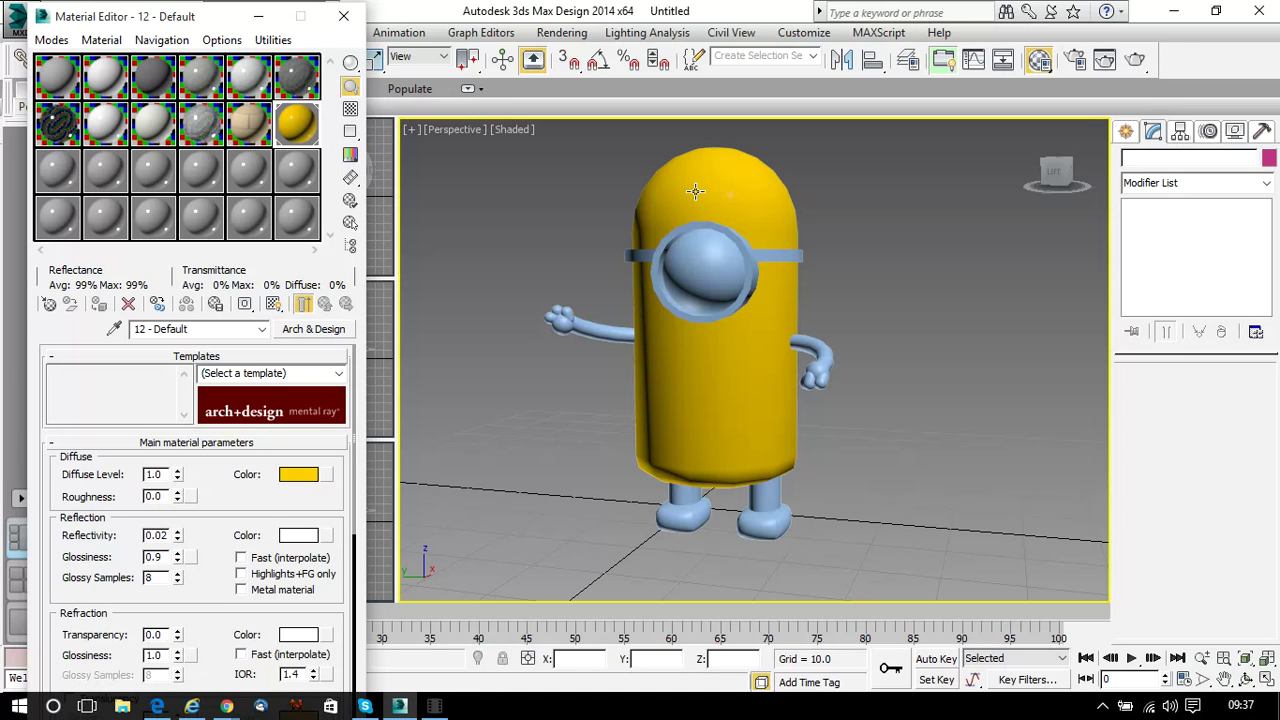
left_click_drag(289, 130, 610, 333)
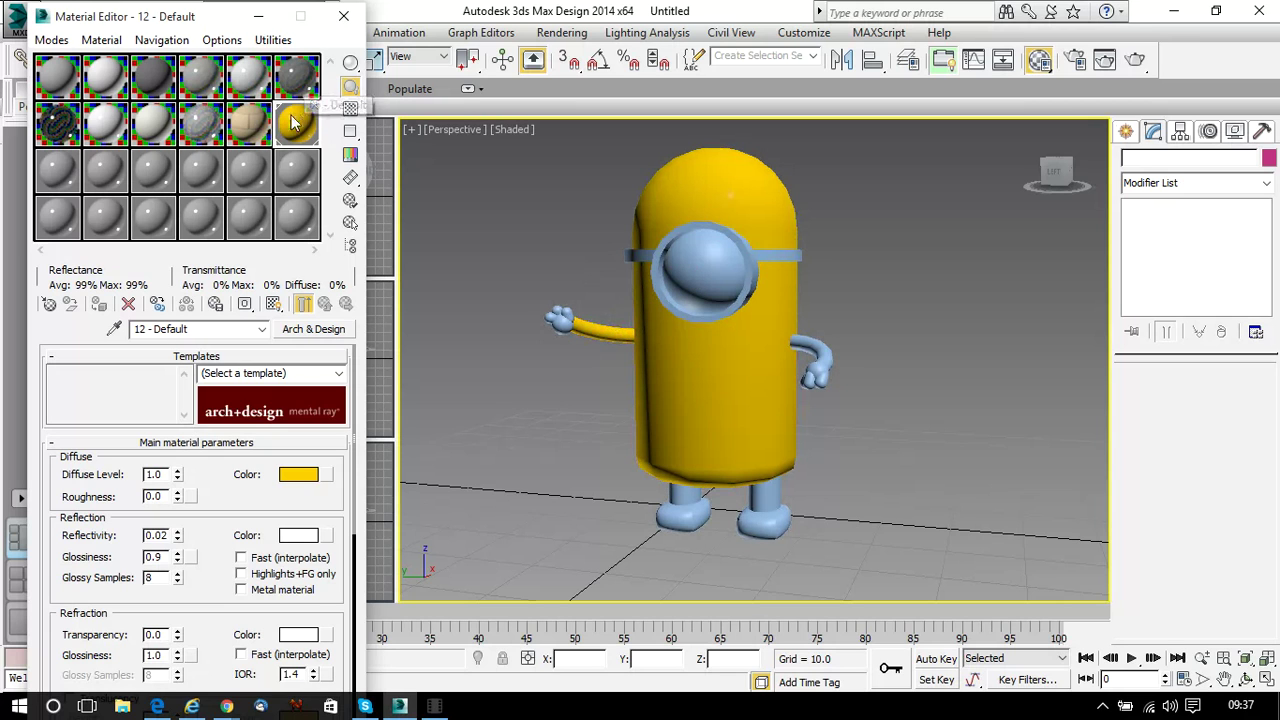
left_click_drag(293, 122, 826, 364)
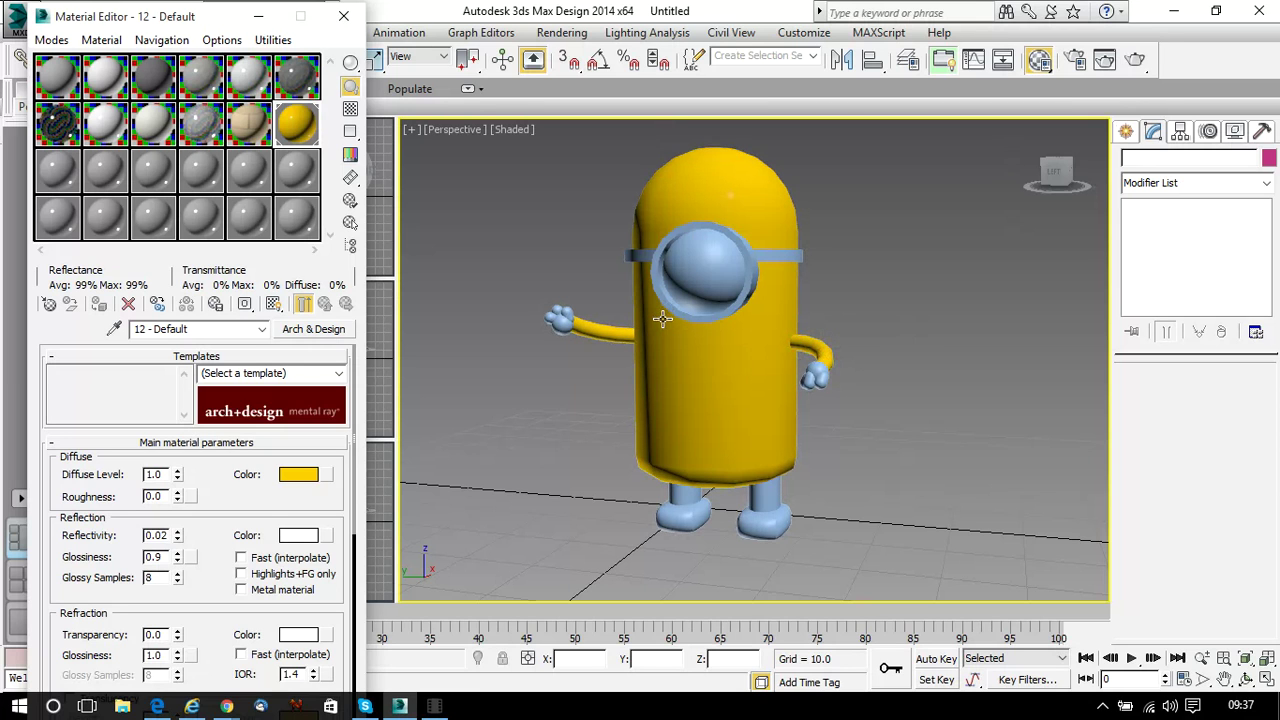
Make the 13 - Default material light grey (RGB 0.753) with reflectivity 1.0 and assign it to the goggle ring around the eye
left_click(58, 180)
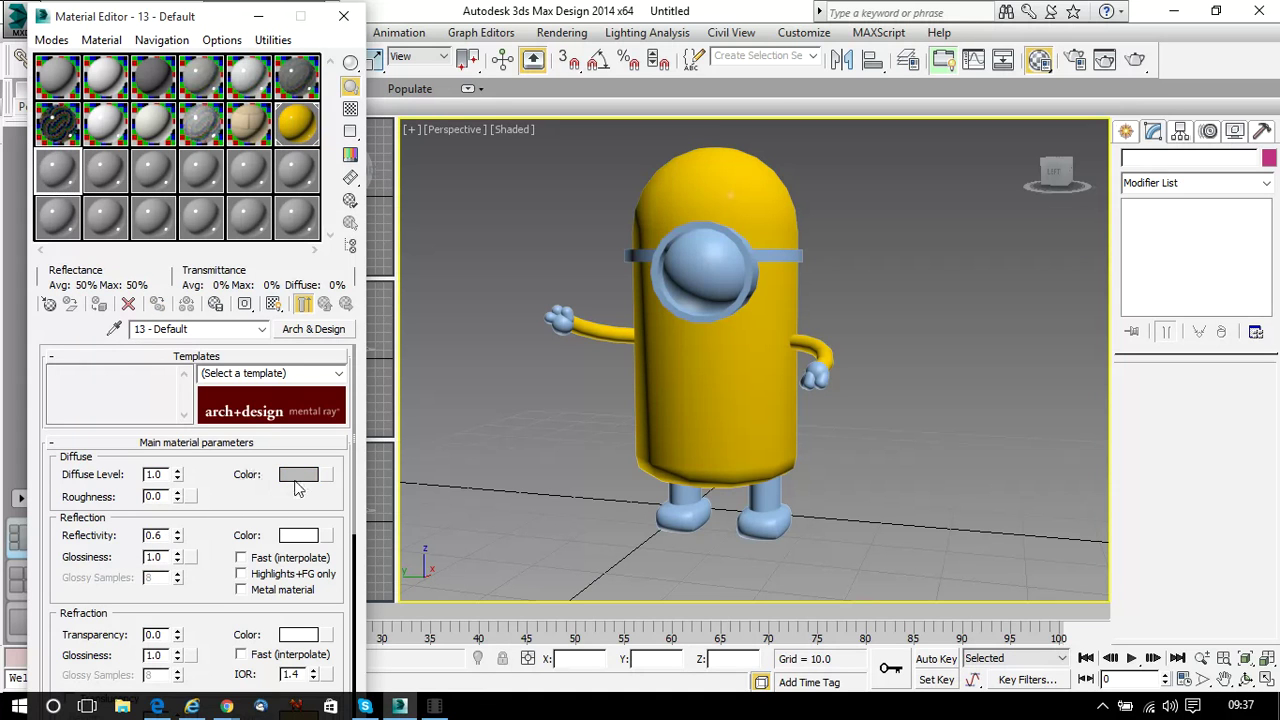
left_click(298, 474)
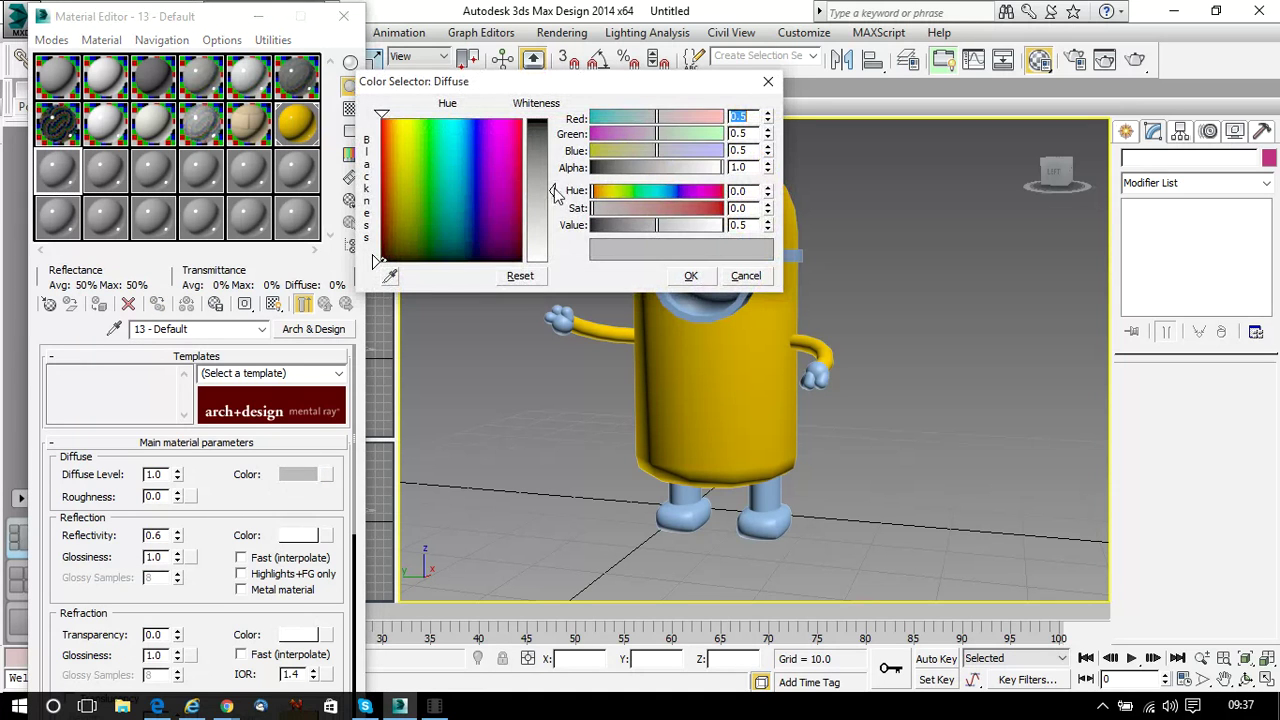
left_click_drag(553, 190, 553, 228)
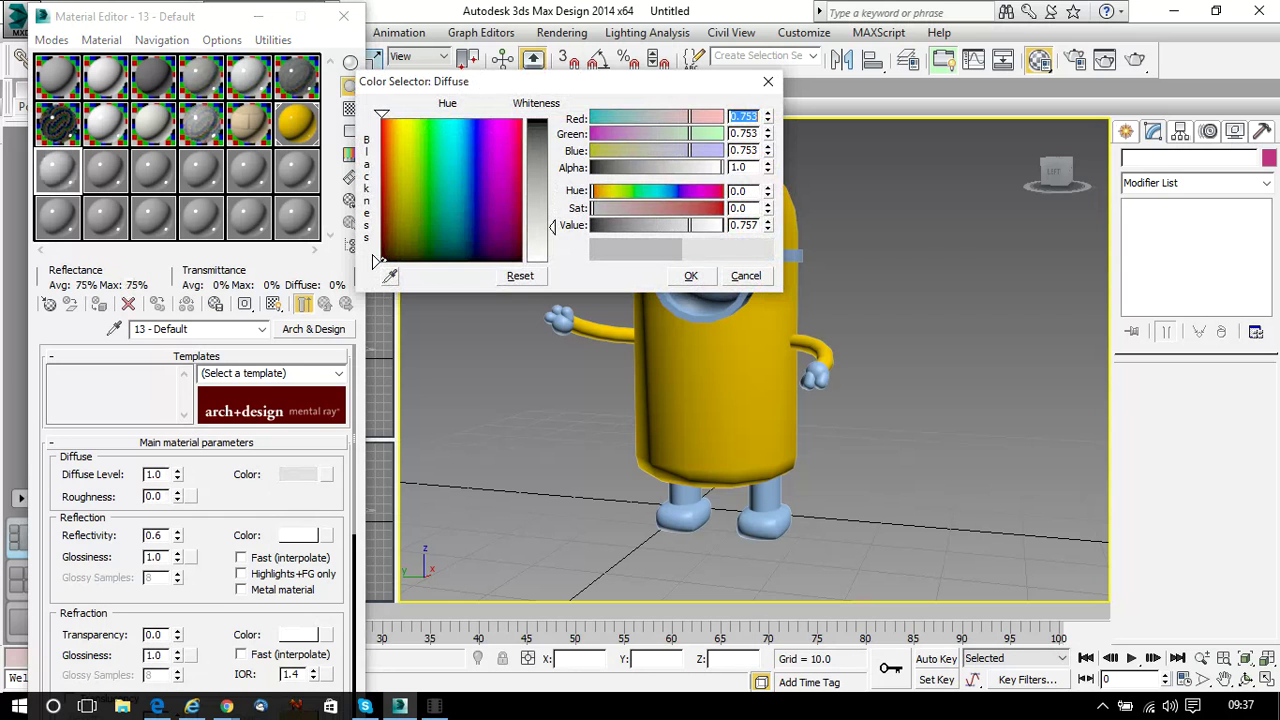
left_click(693, 277)
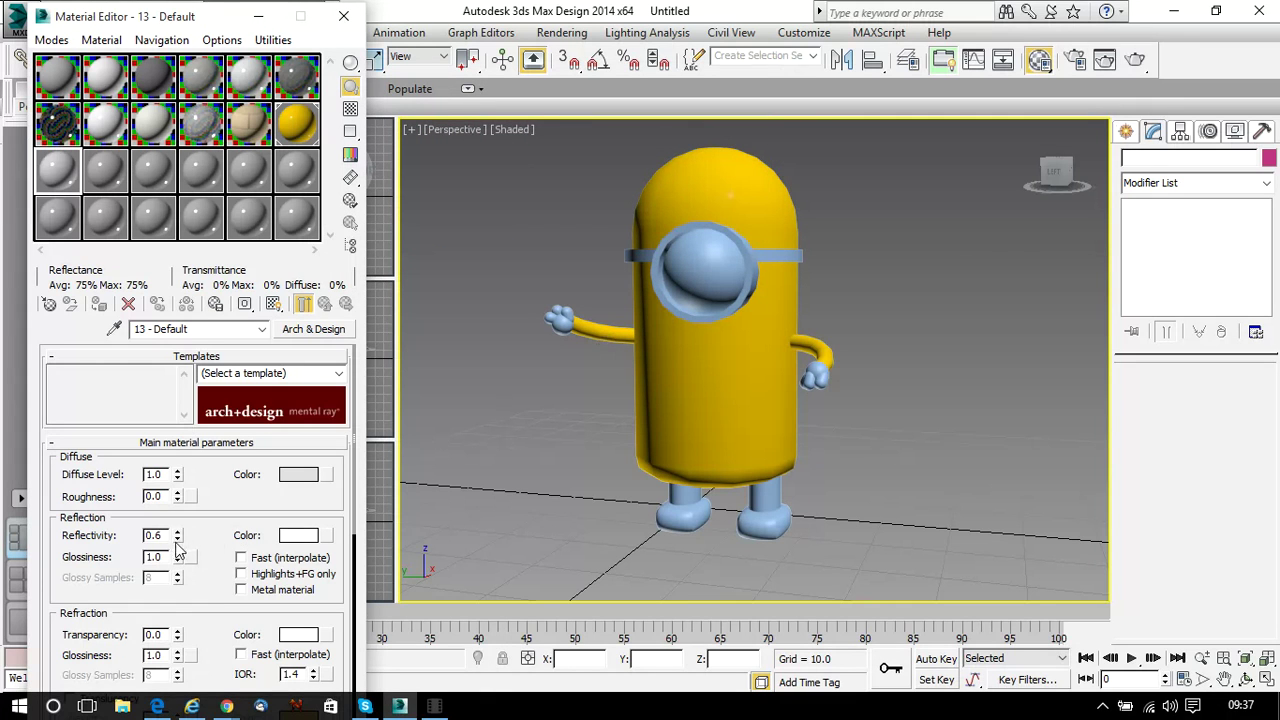
left_click_drag(176, 538, 175, 497)
left_click_drag(50, 165, 685, 317)
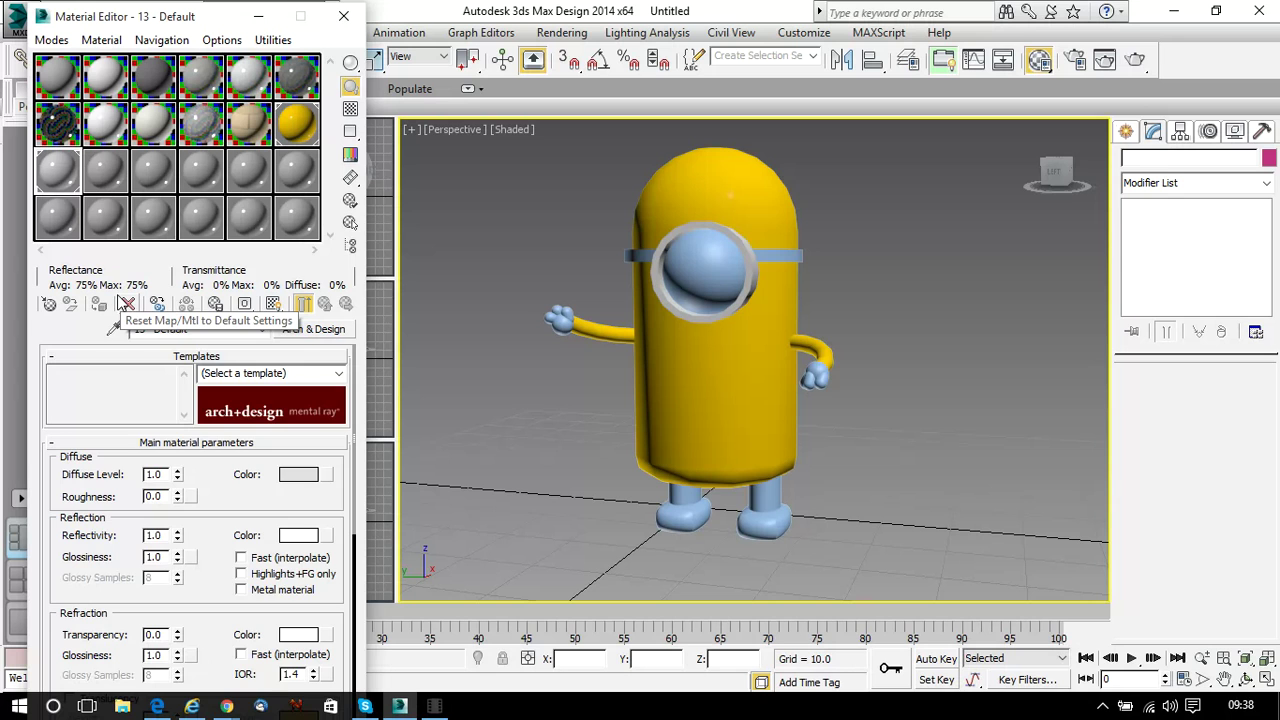
Give the 14 - Default material a black diffuse colour, reflection glossiness 0.5 and reflectivity 0.13
left_click(108, 175)
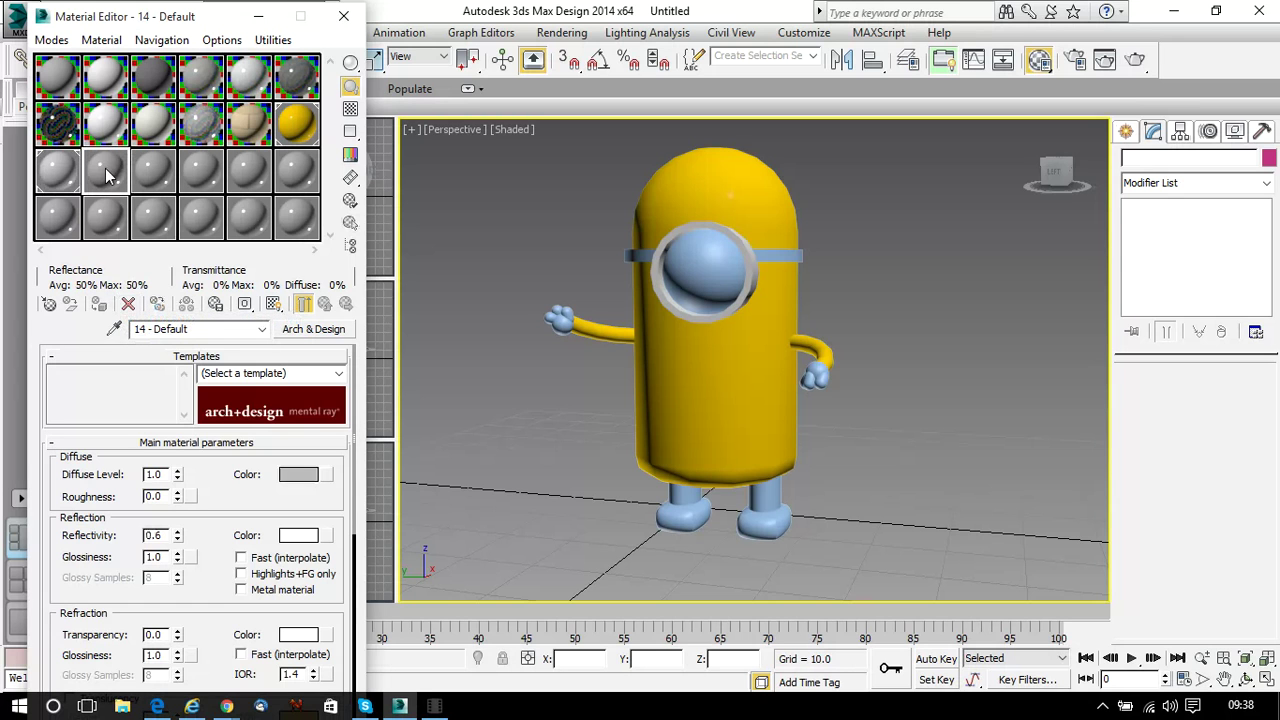
left_click(306, 475)
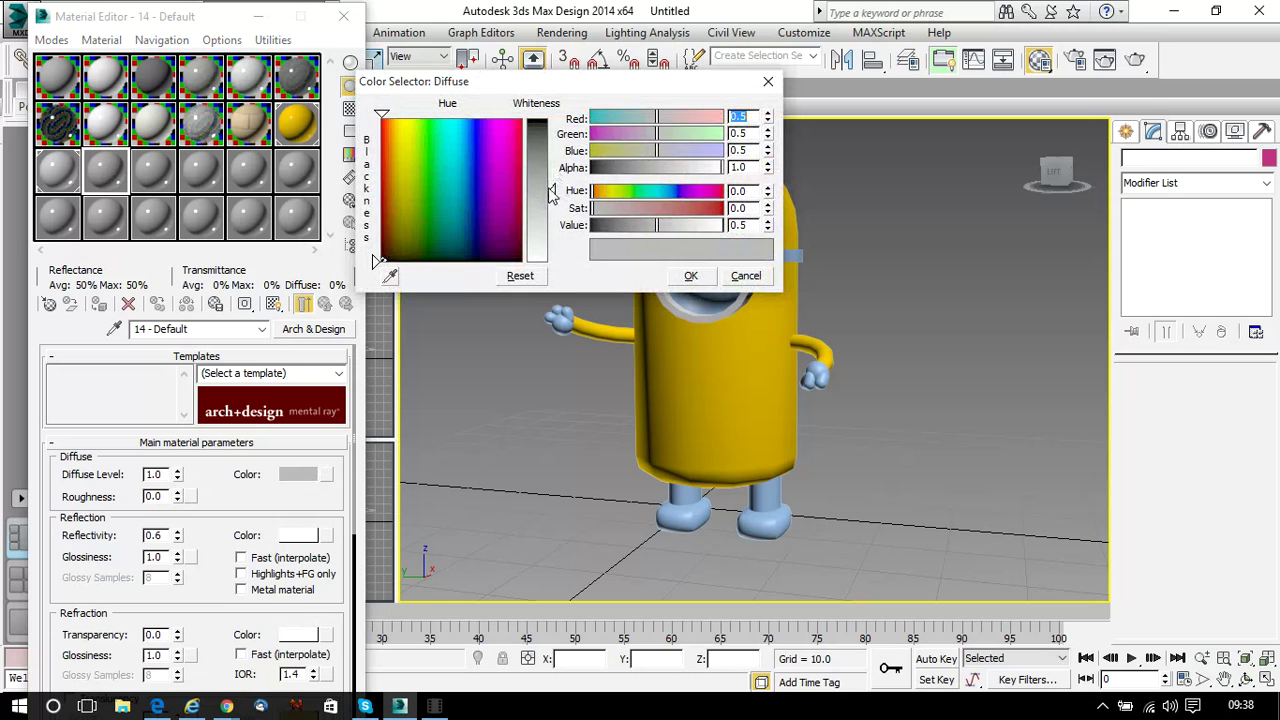
left_click_drag(553, 193, 553, 119)
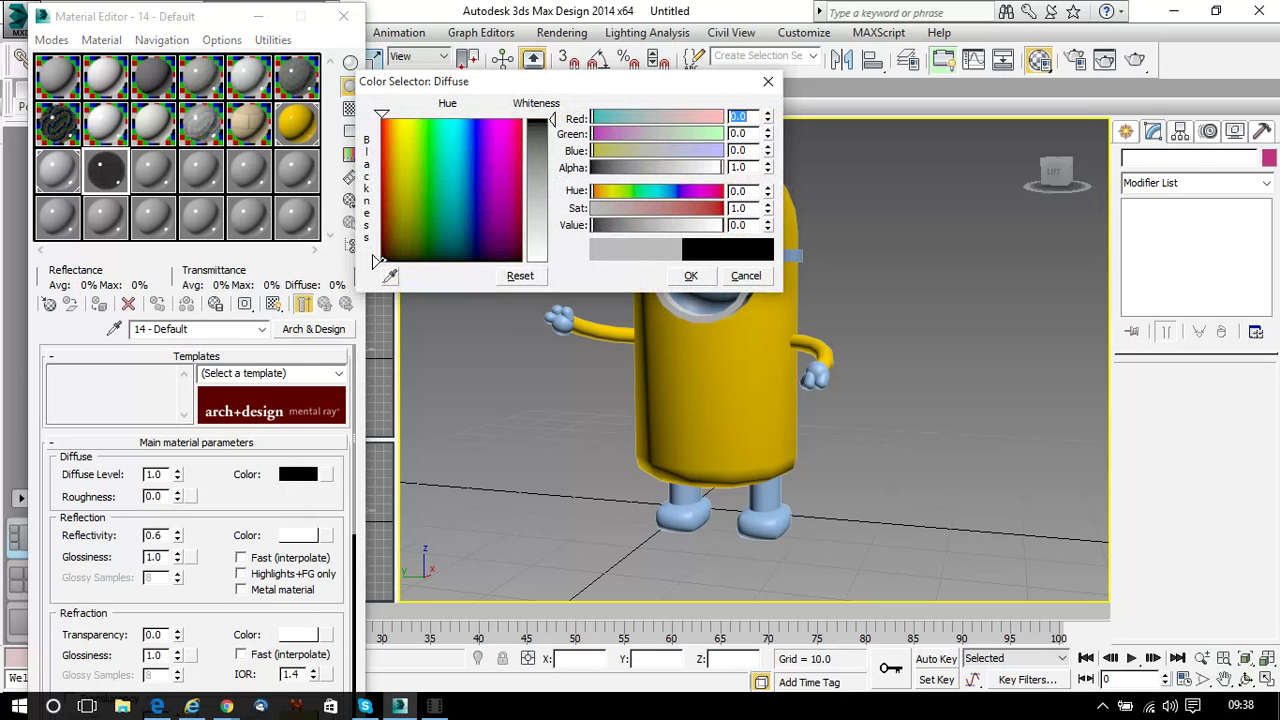
left_click(691, 277)
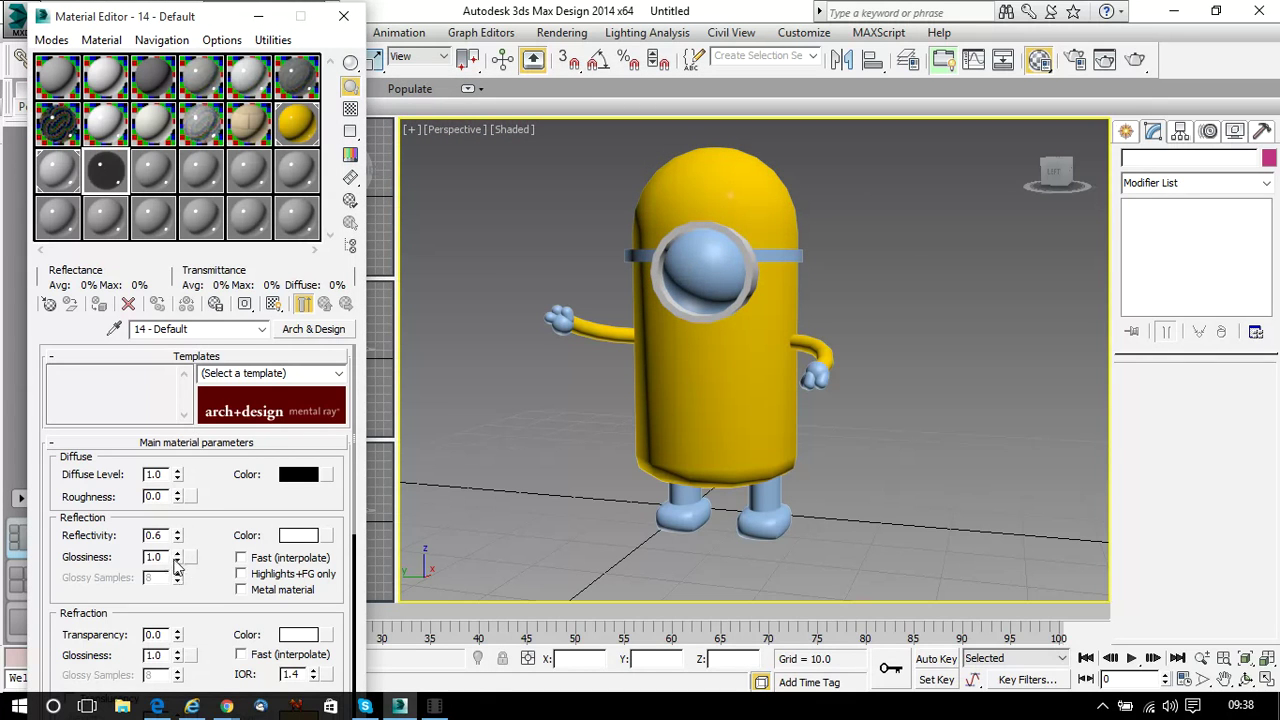
left_click_drag(177, 557, 172, 597)
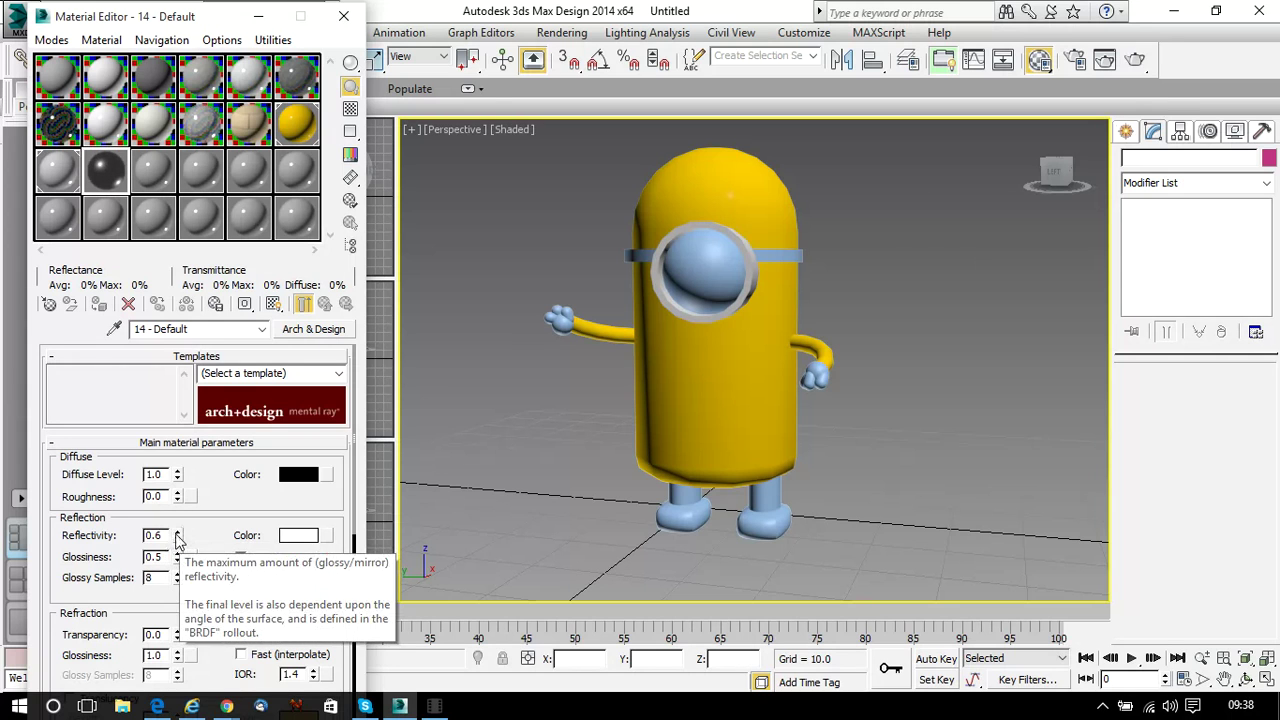
left_click_drag(177, 538, 176, 548)
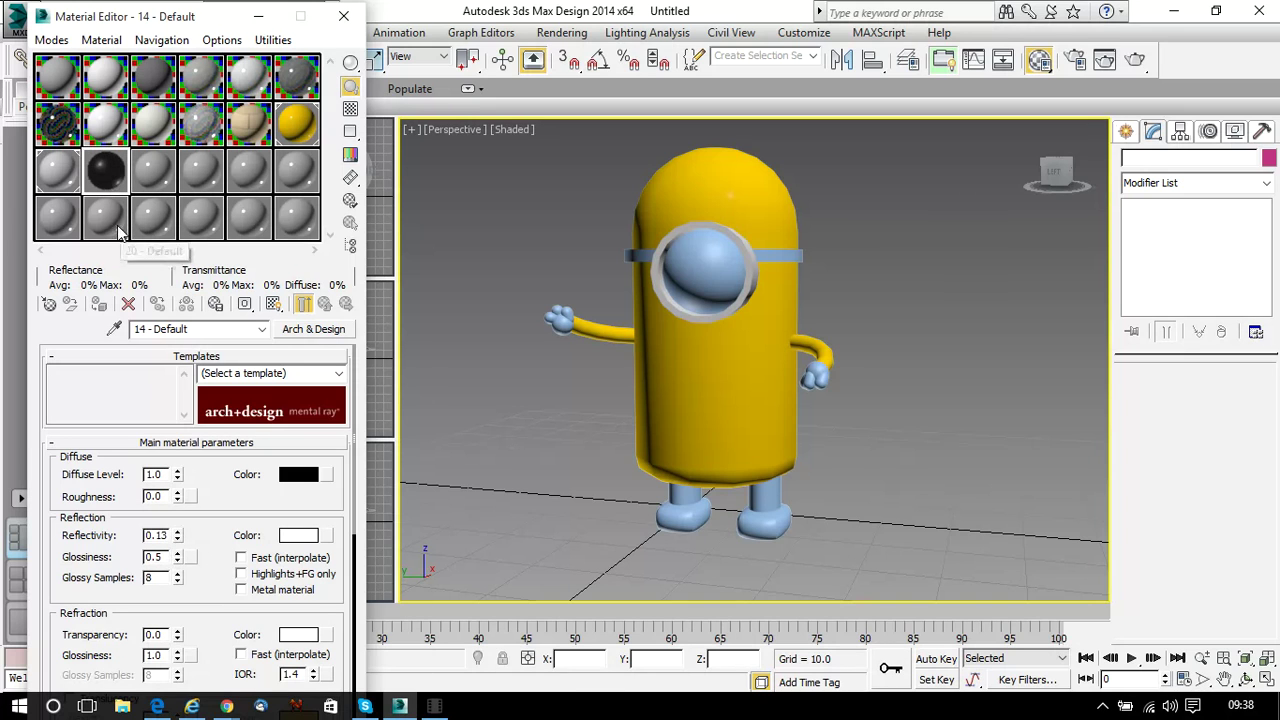
left_click_drag(104, 176, 566, 334)
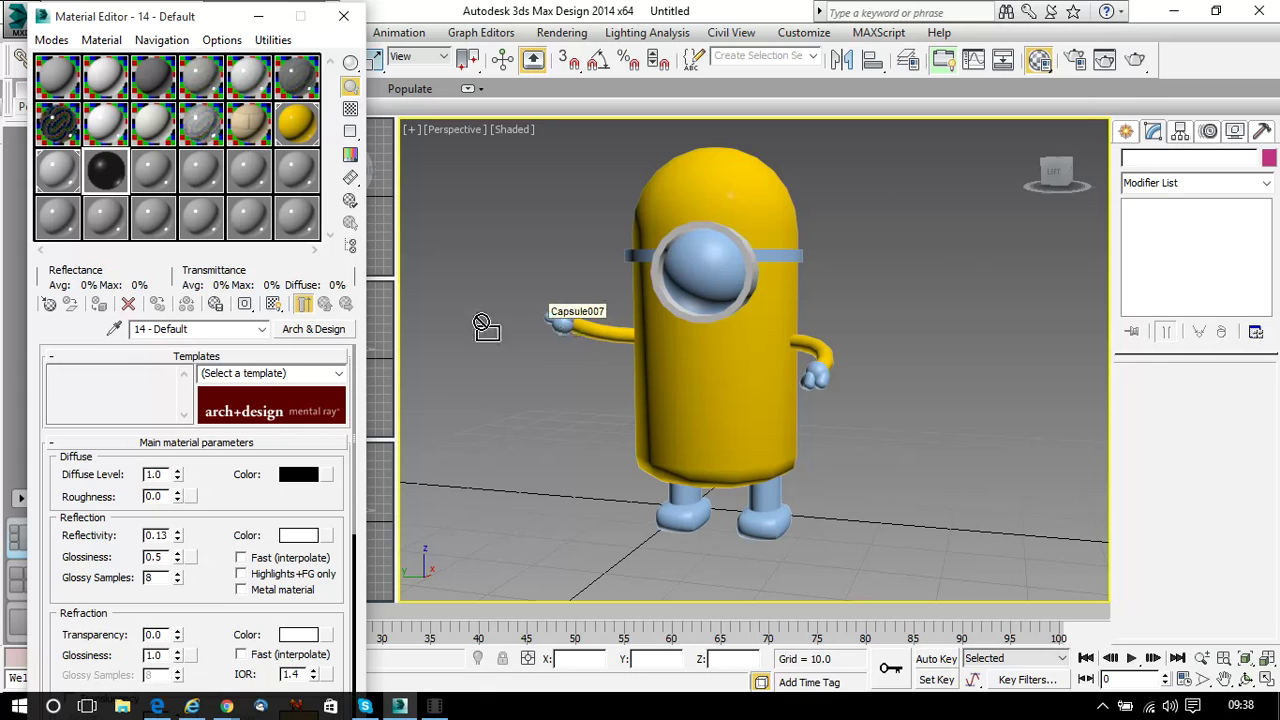
left_click(538, 298)
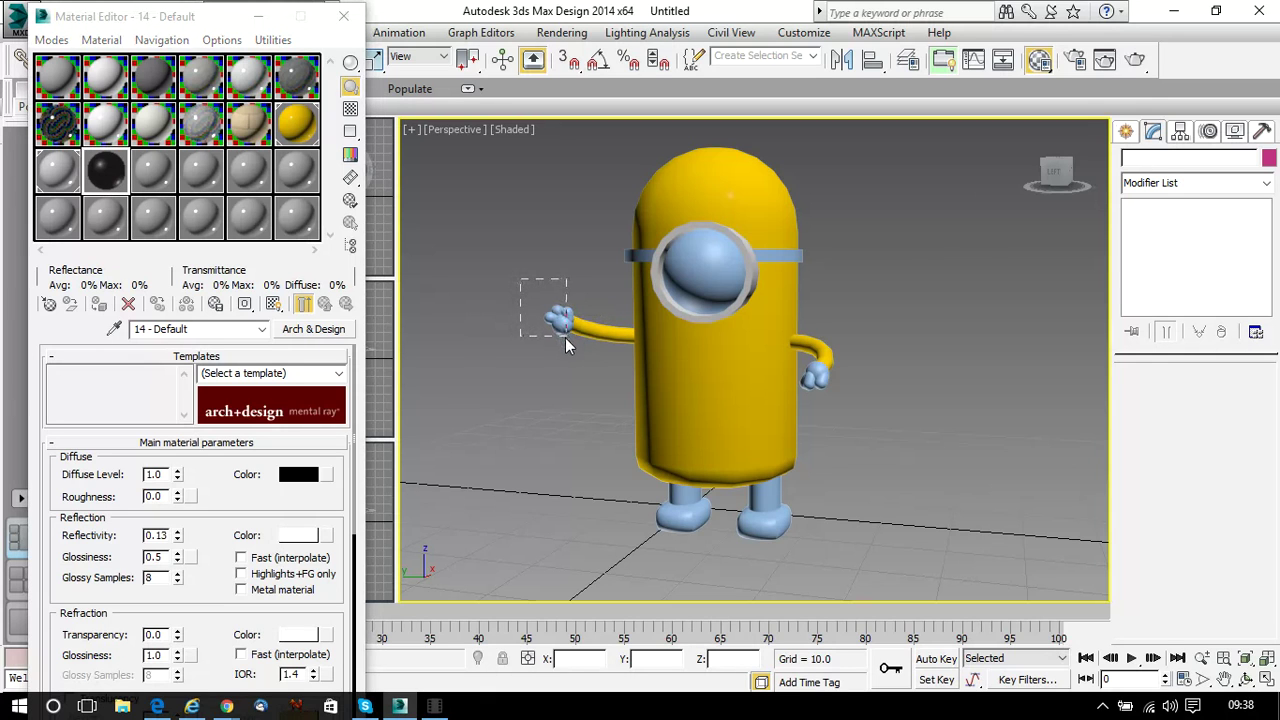
left_click(565, 337)
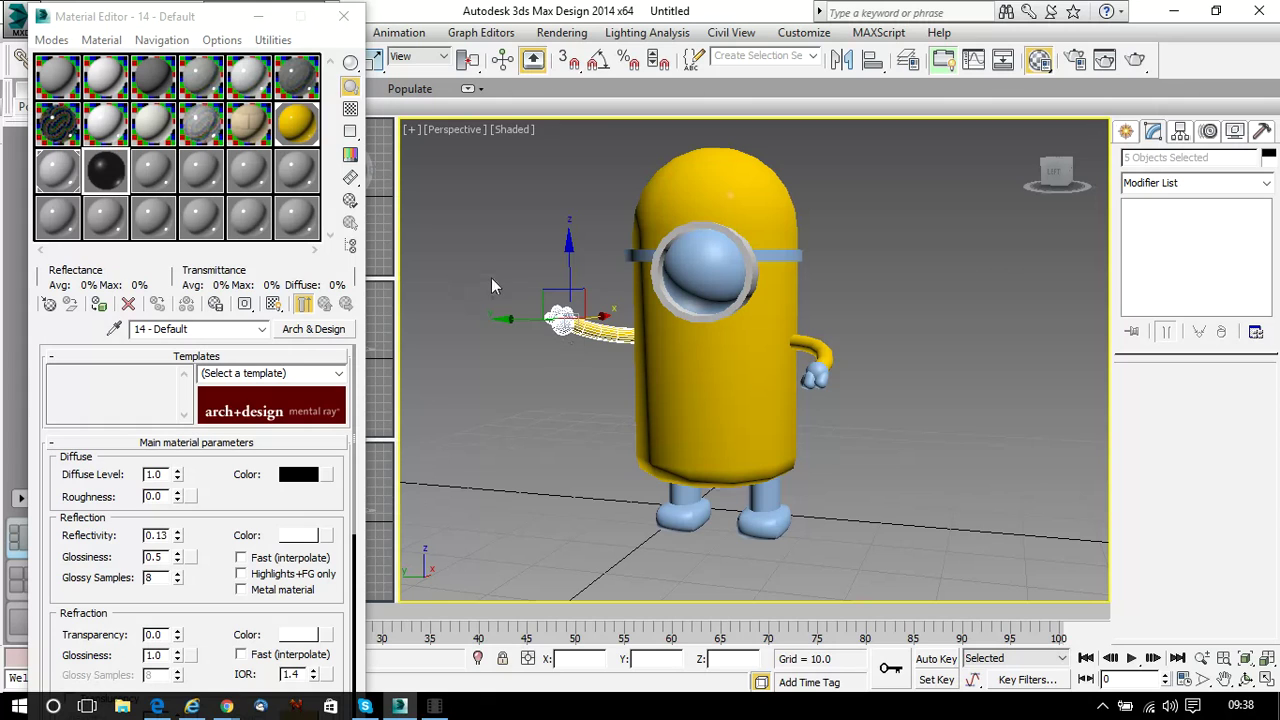
left_click(491, 285)
Assign the black 14 - Default material to all parts of both hands and to both feet of the minion
left_click(565, 313)
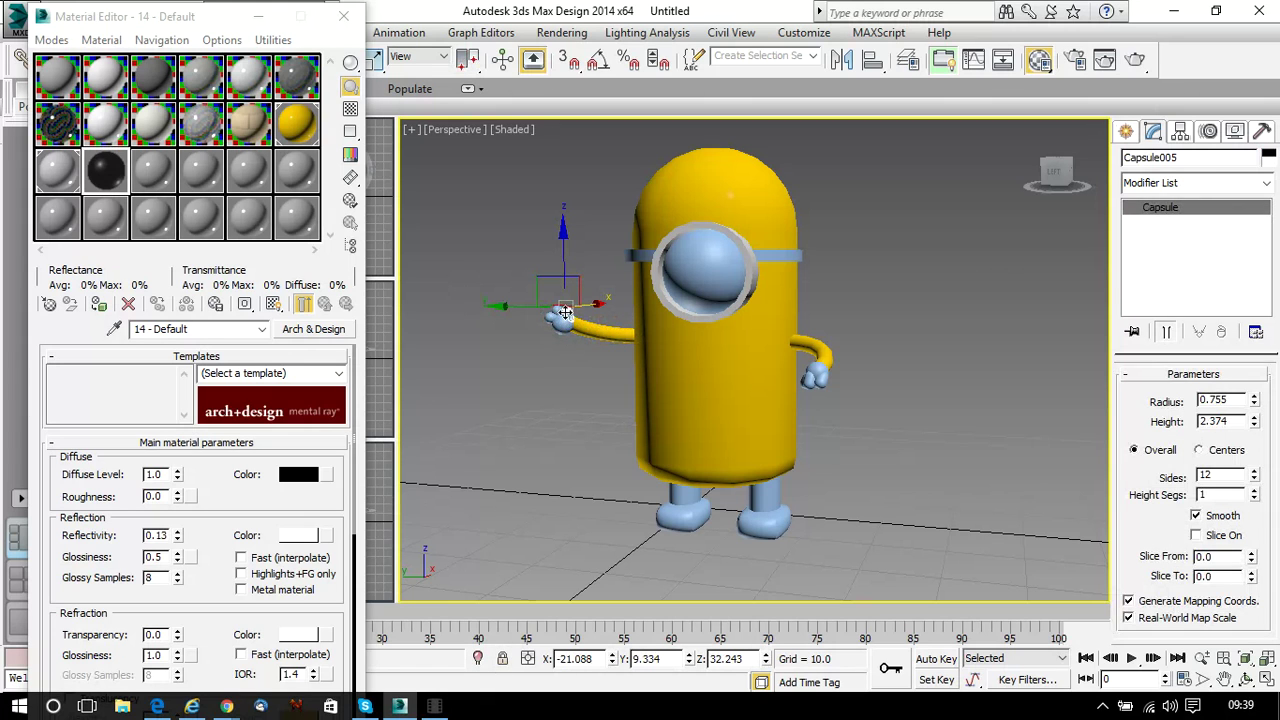
left_click(557, 310, "ctrl")
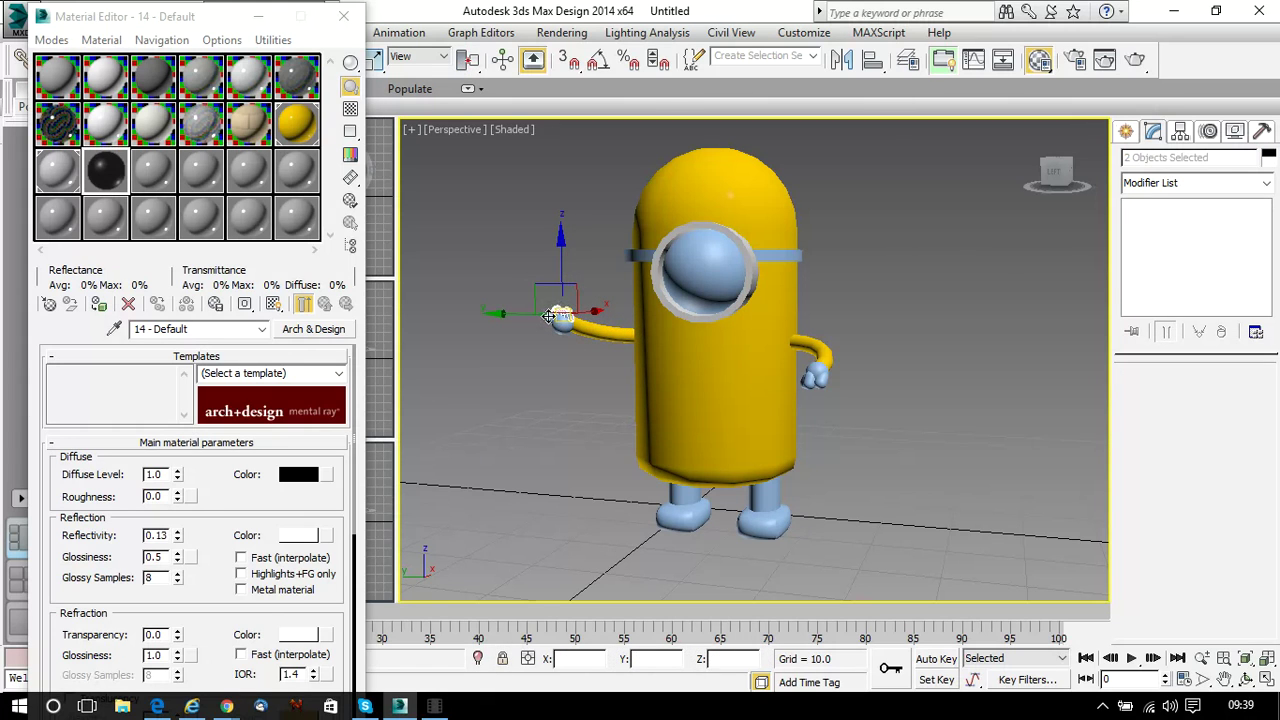
left_click(558, 318, "ctrl")
left_click(560, 322, "ctrl")
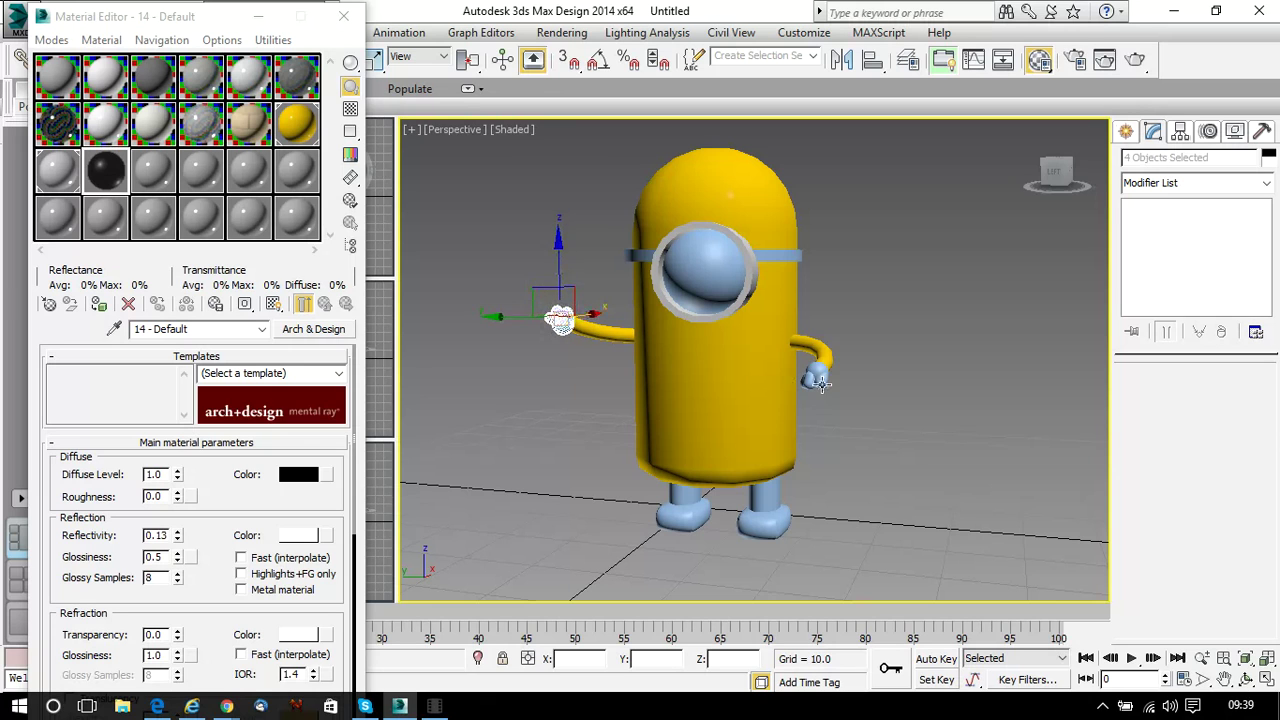
left_click(819, 384, "ctrl")
left_click(808, 382, "ctrl")
left_click(803, 381, "ctrl")
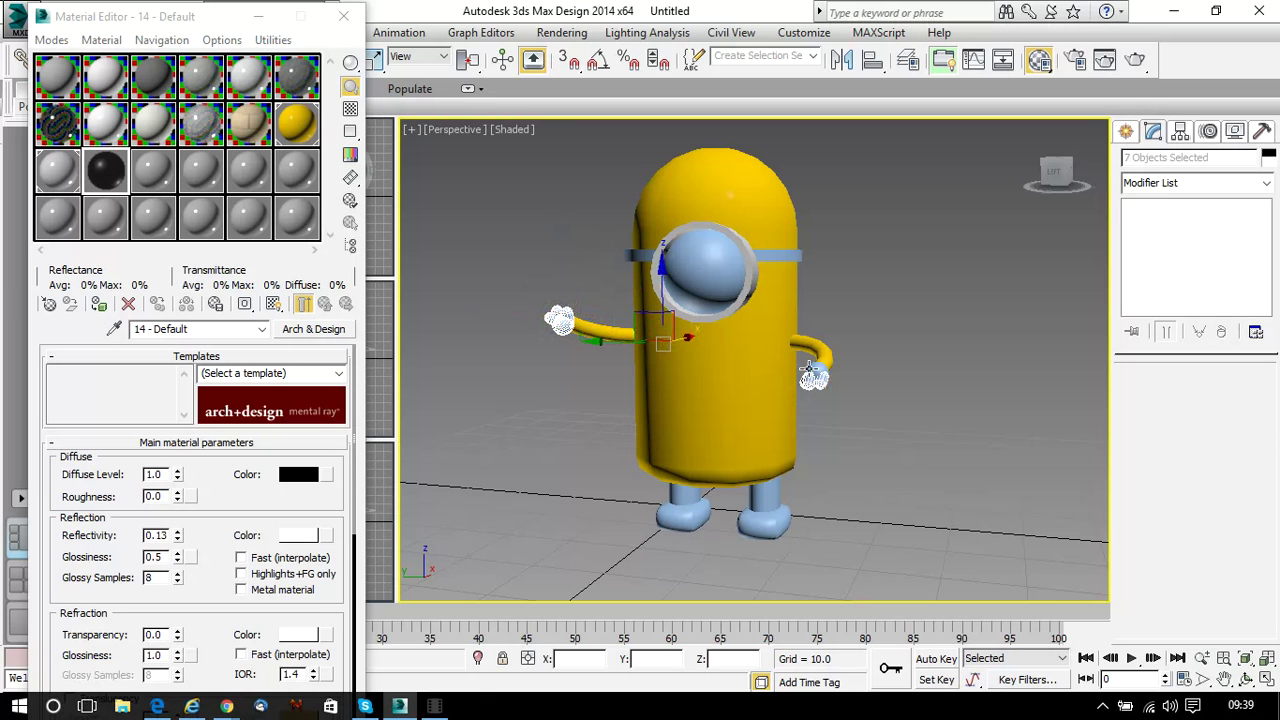
left_click(812, 372, "ctrl")
left_click(770, 518, "ctrl")
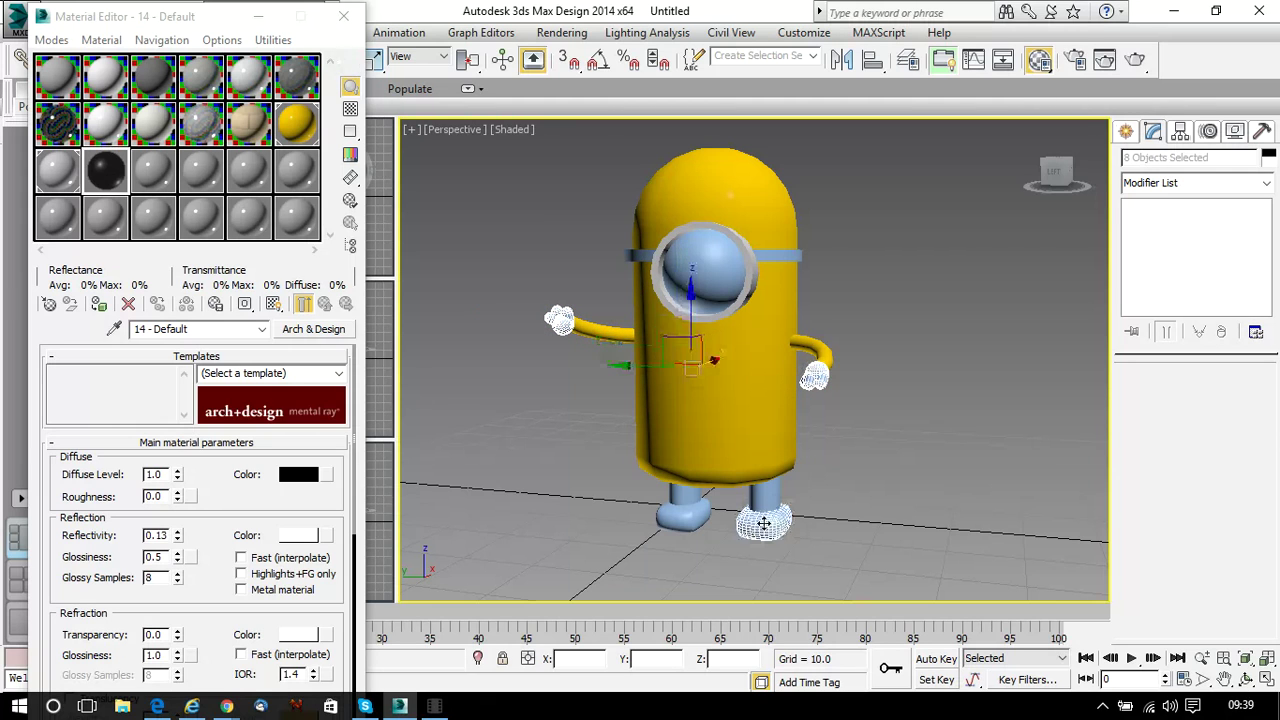
left_click(683, 516, "ctrl")
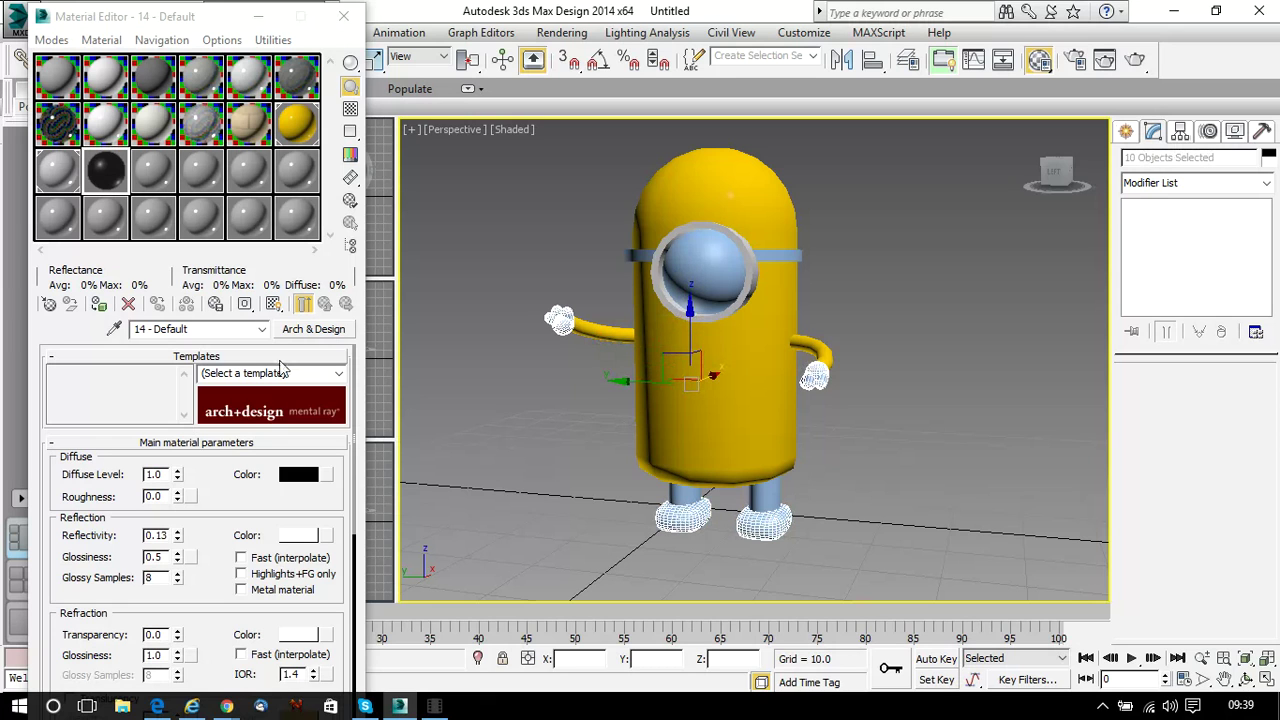
left_click(99, 308)
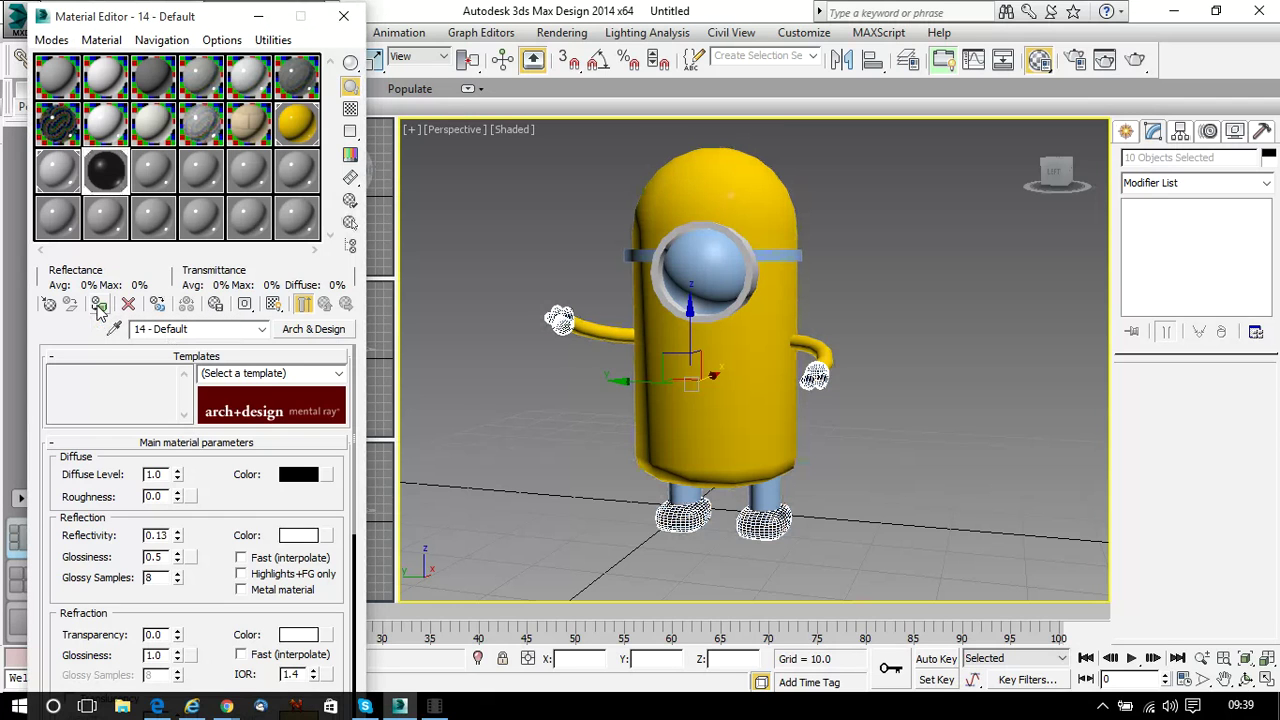
left_click(527, 416)
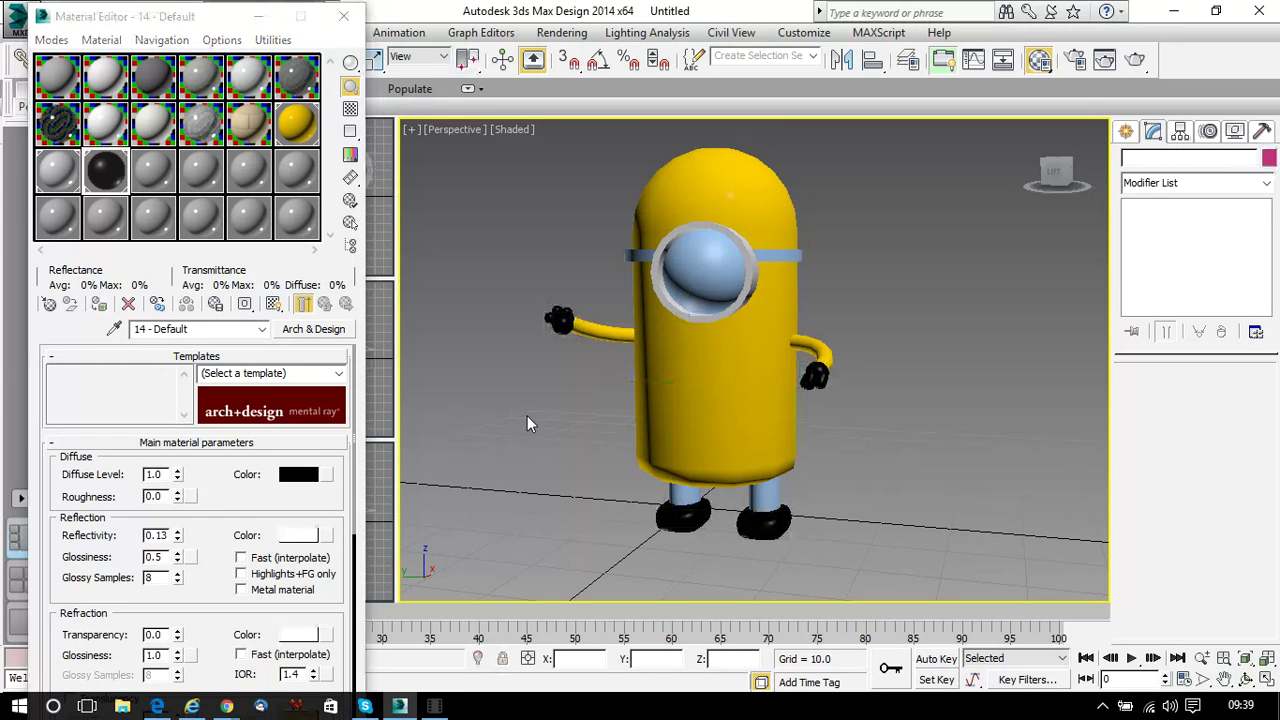
Apply the black 14 - Default material to the goggle strap around the minion's head
left_click(788, 255)
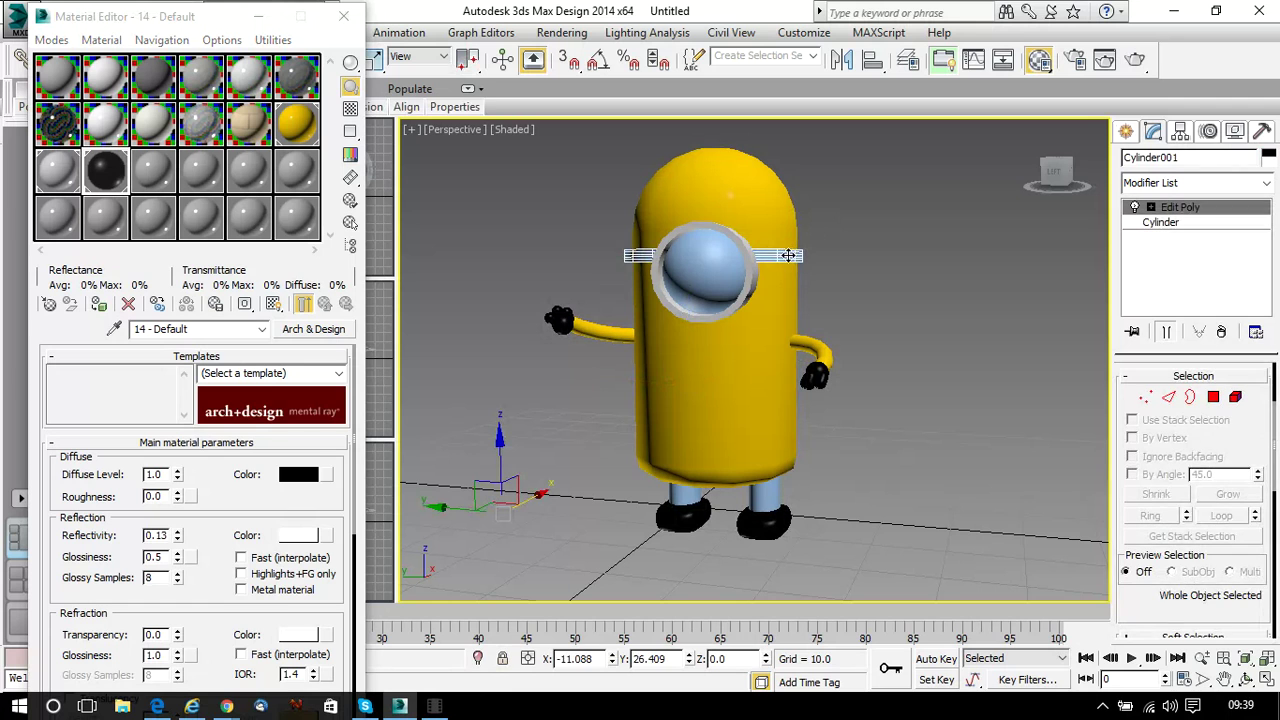
left_click_drag(105, 170, 628, 256)
left_click(999, 287)
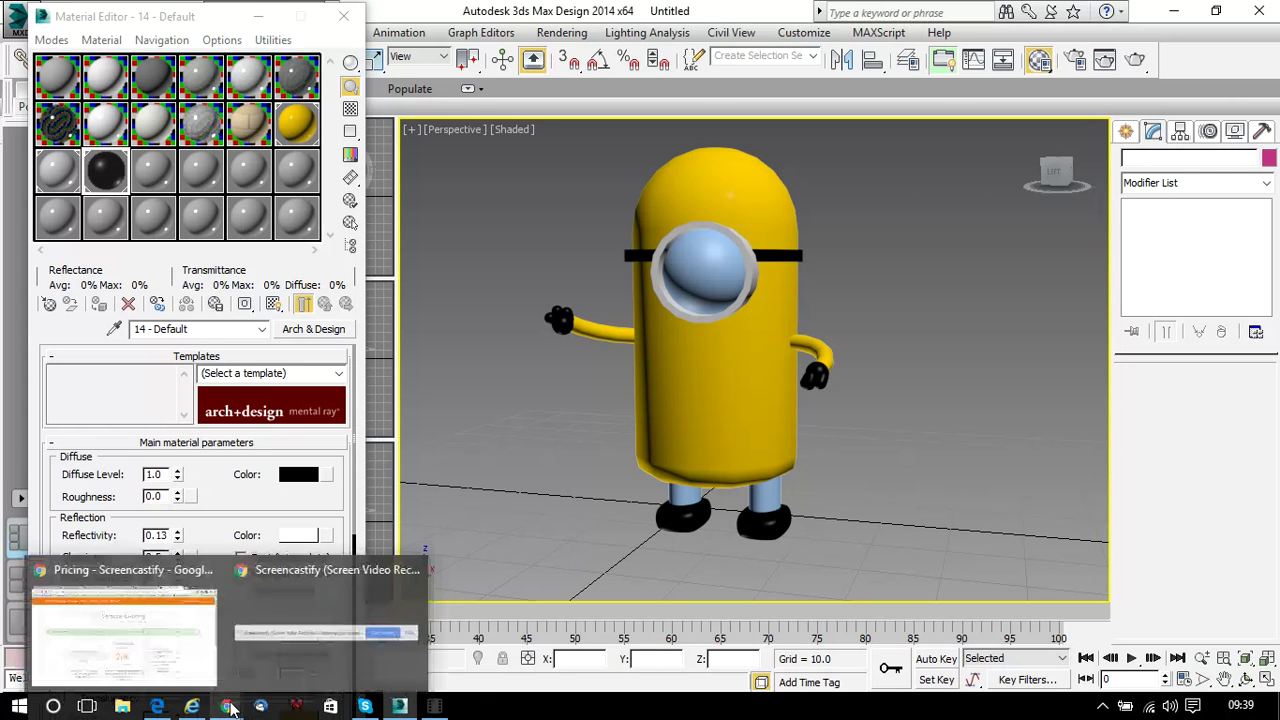
Switch to Chrome, search Google Images for "eyeris" and look through the pictures for an iris texture
mouse_move(229, 706)
left_click(166, 662)
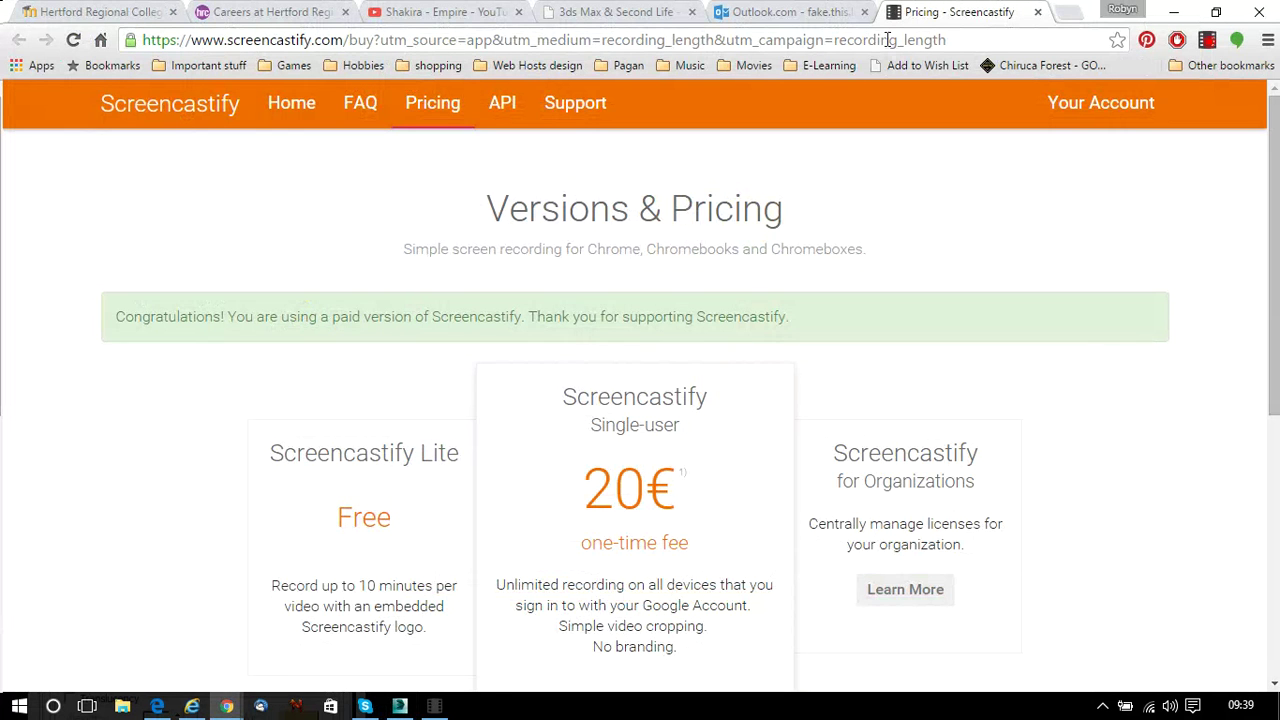
left_click(1019, 40)
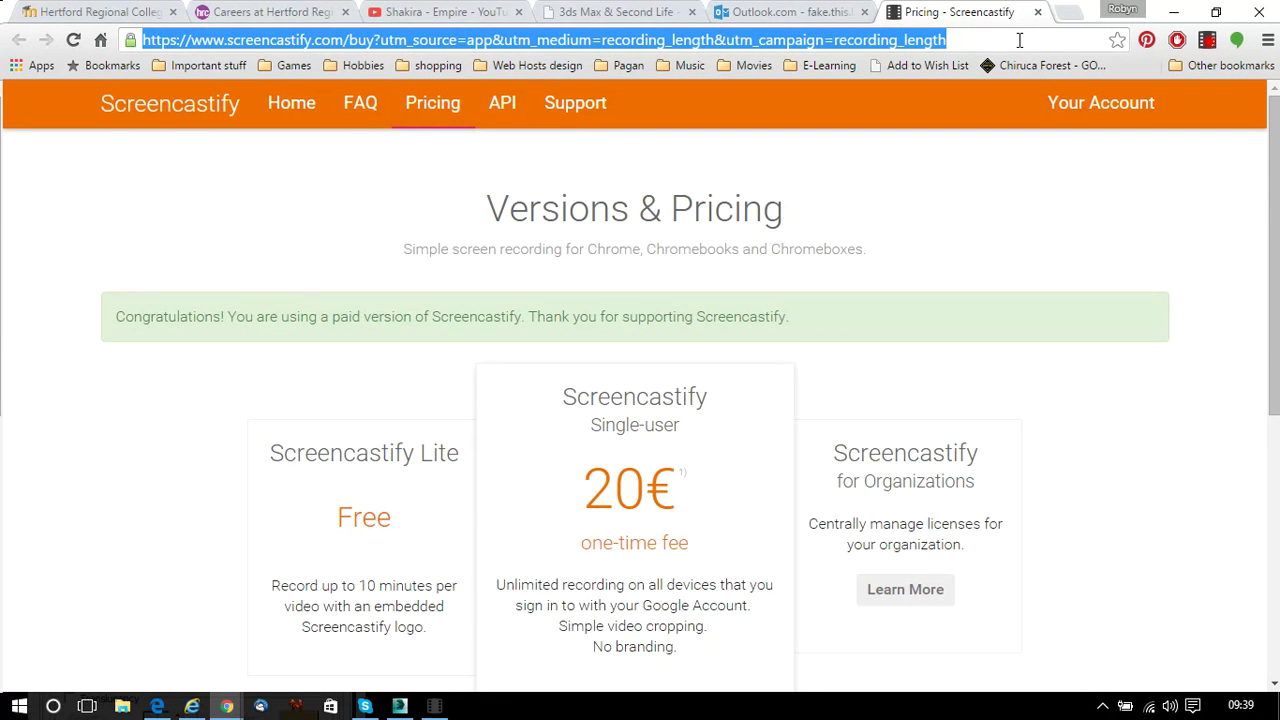
type("s")
key("BackSpace")
type("i")
key("BackSpace")
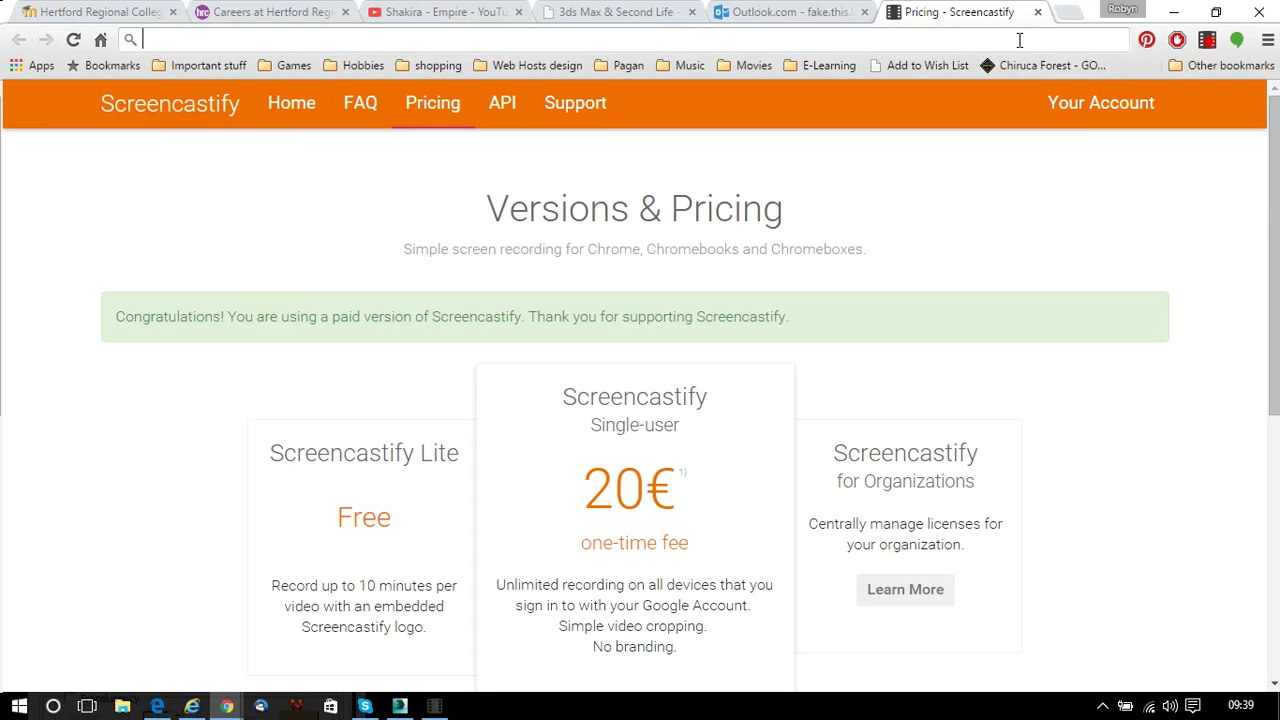
type("eyeris")
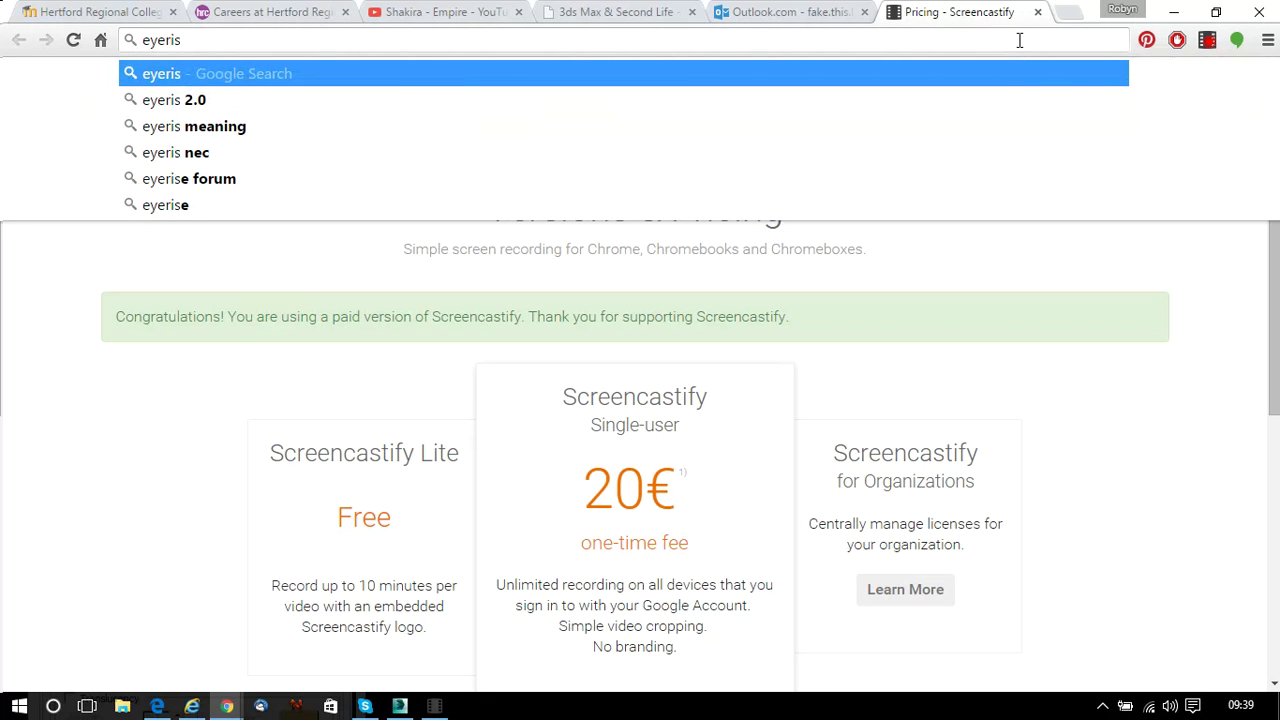
key("Return")
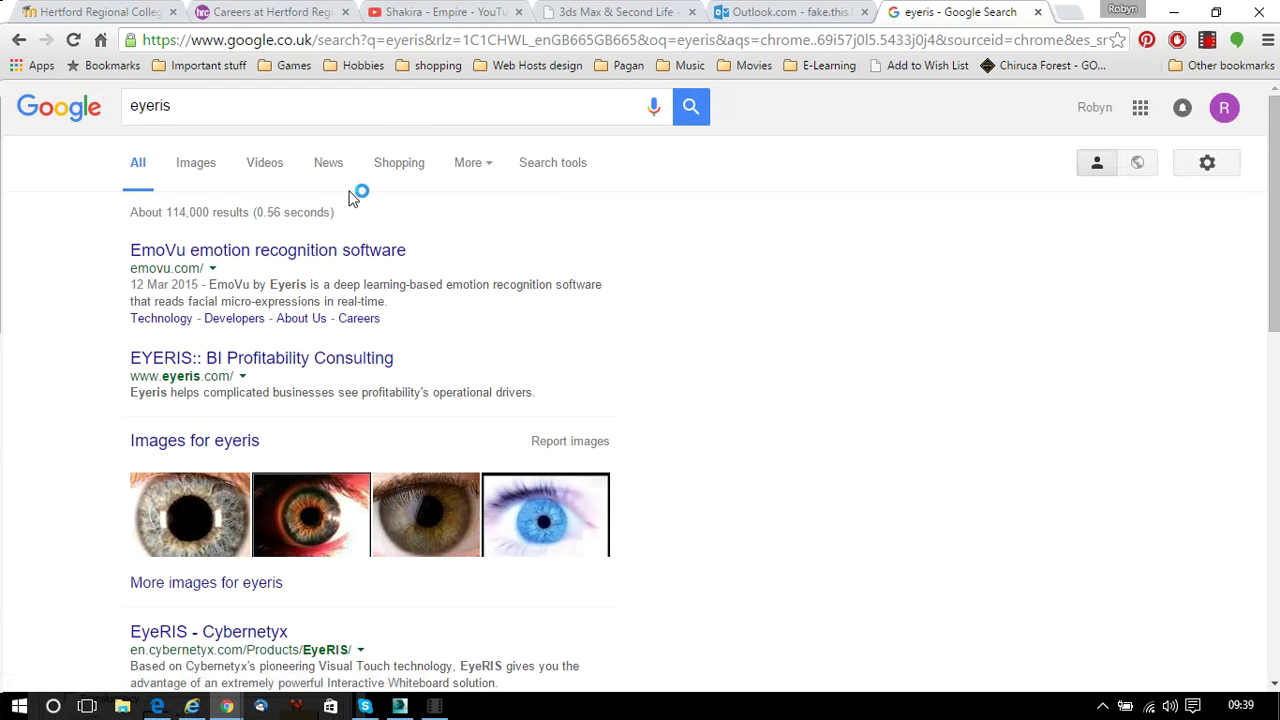
left_click(198, 164)
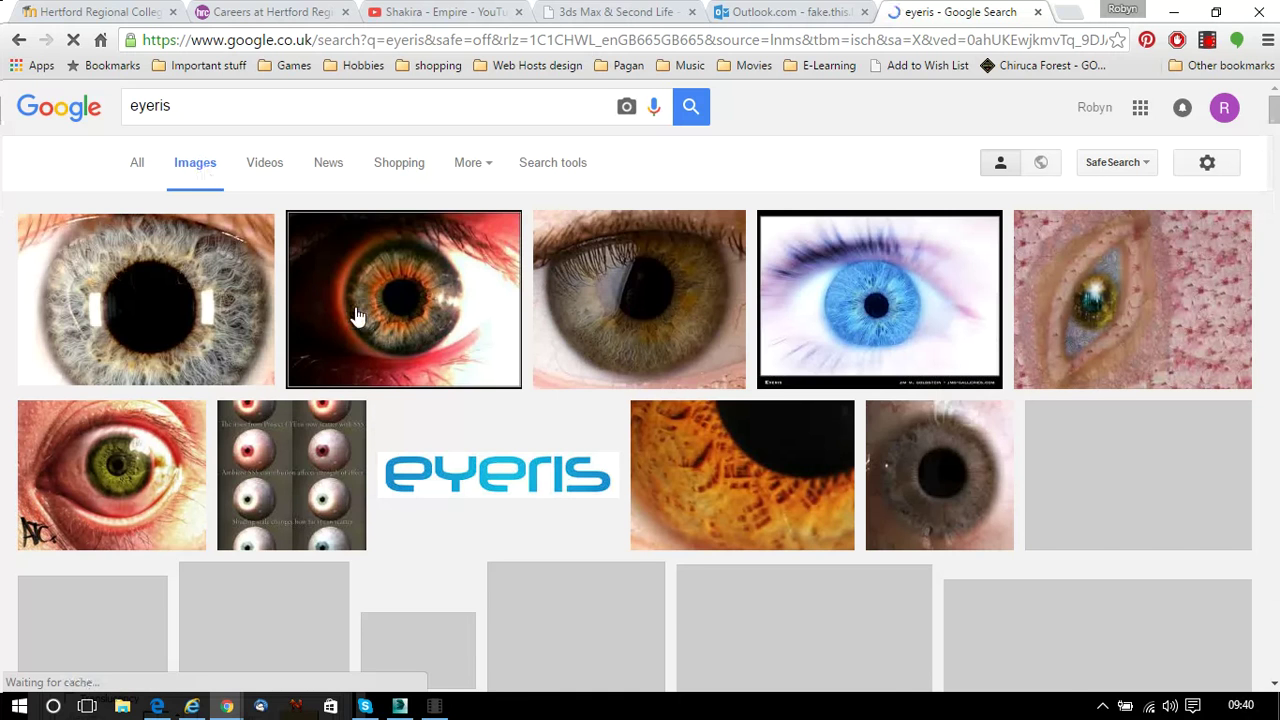
mouse_move(1274, 108)
left_mouse_down()
mouse_move(1275, 134)
mouse_move(1275, 121)
left_mouse_up()
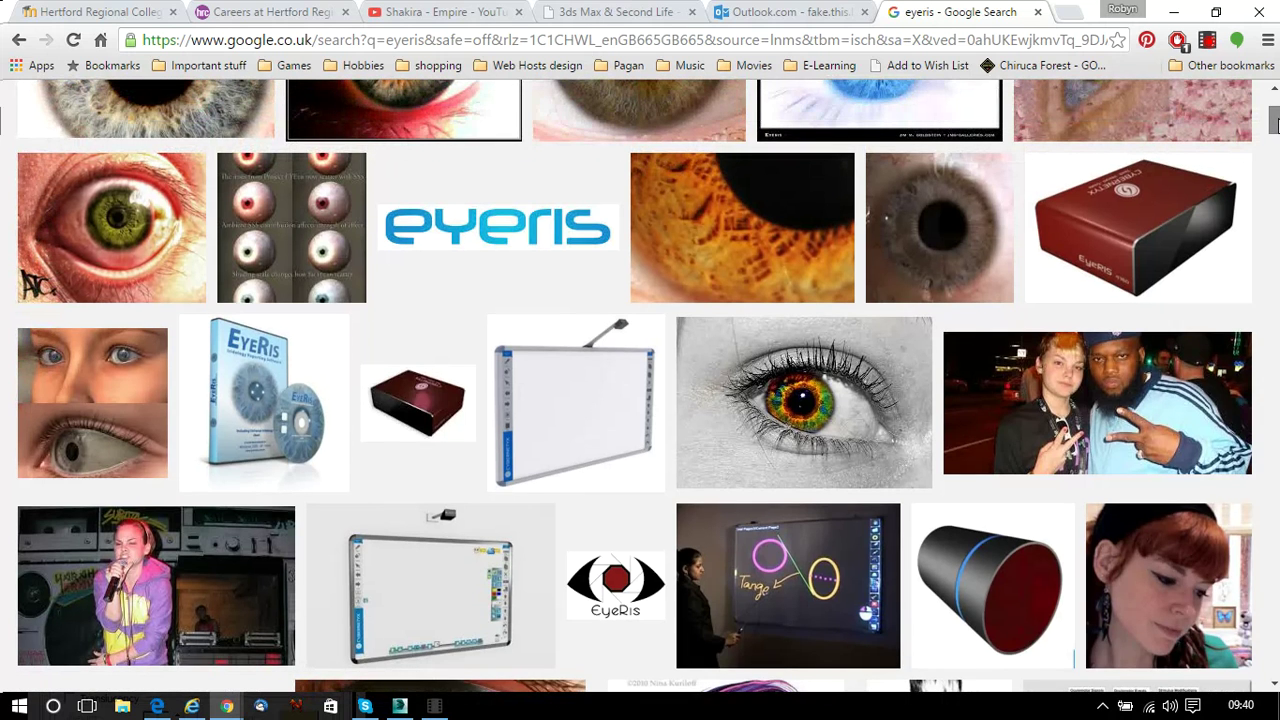
left_click_drag(1275, 121, 1274, 148)
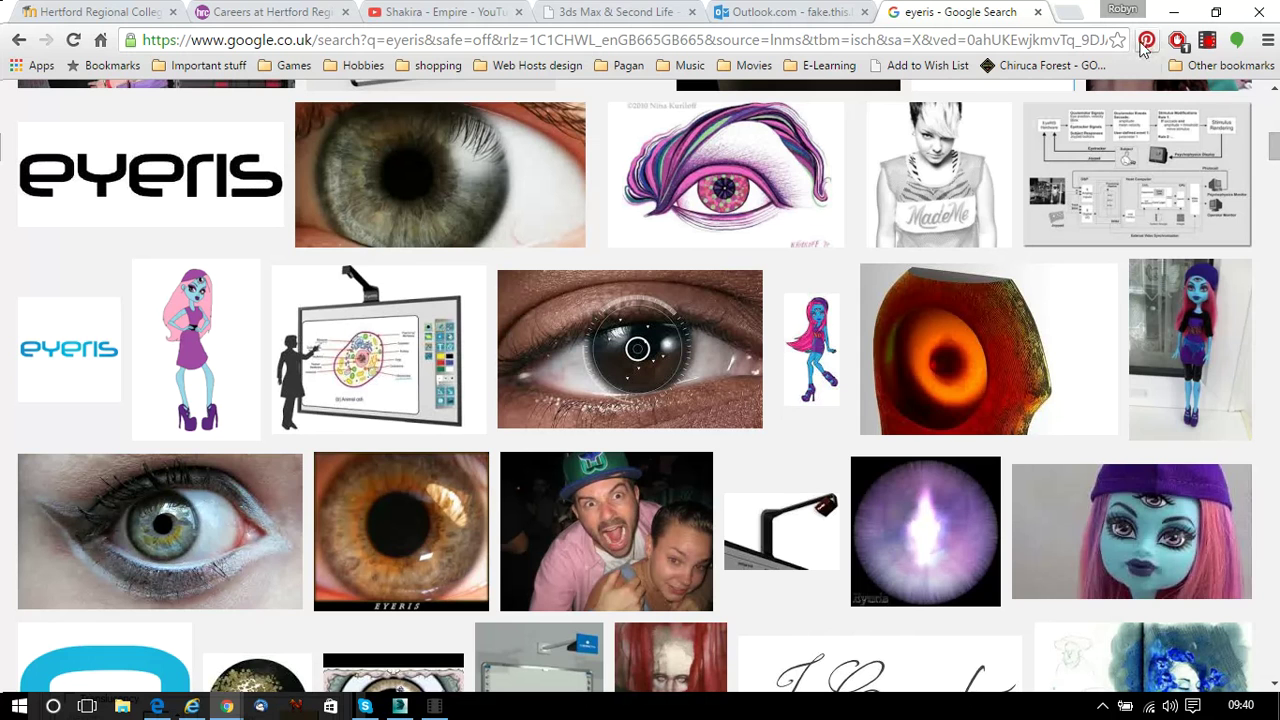
Go to drive.google.com and download eye_ris.png from the L2 U221 folder inside Hertford
left_click(805, 40)
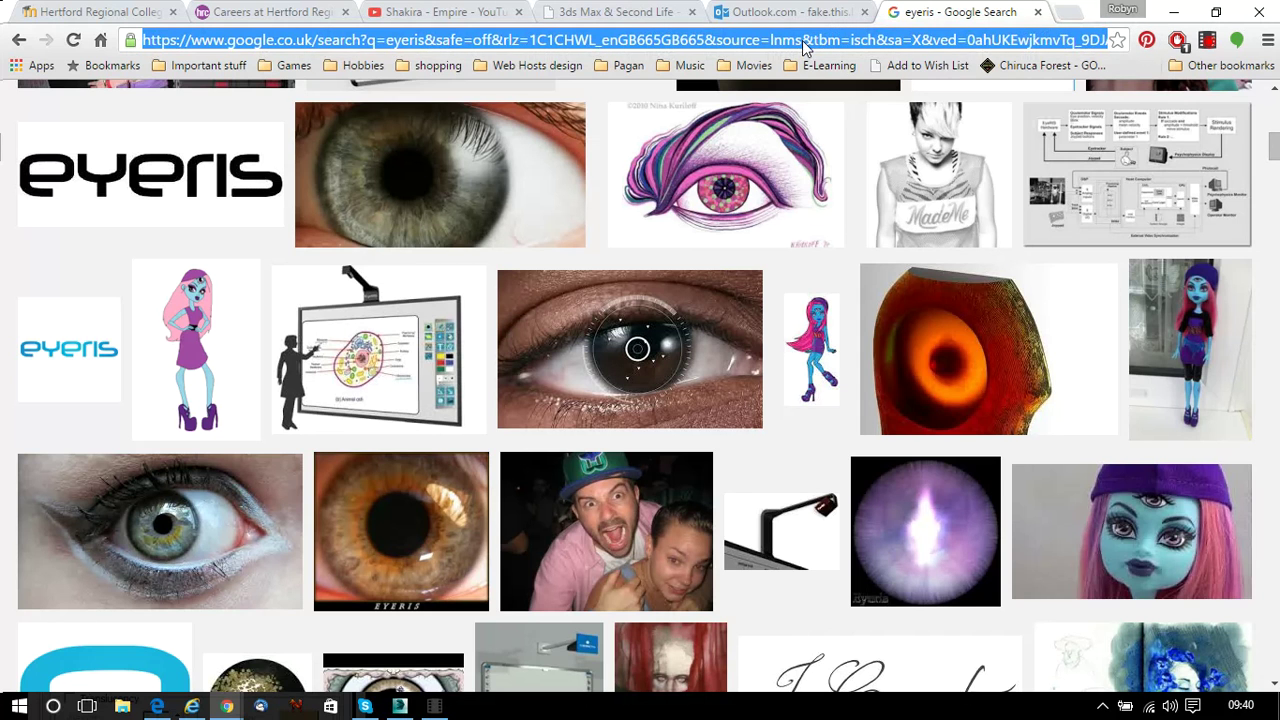
type("drive.google.com")
key("Return")
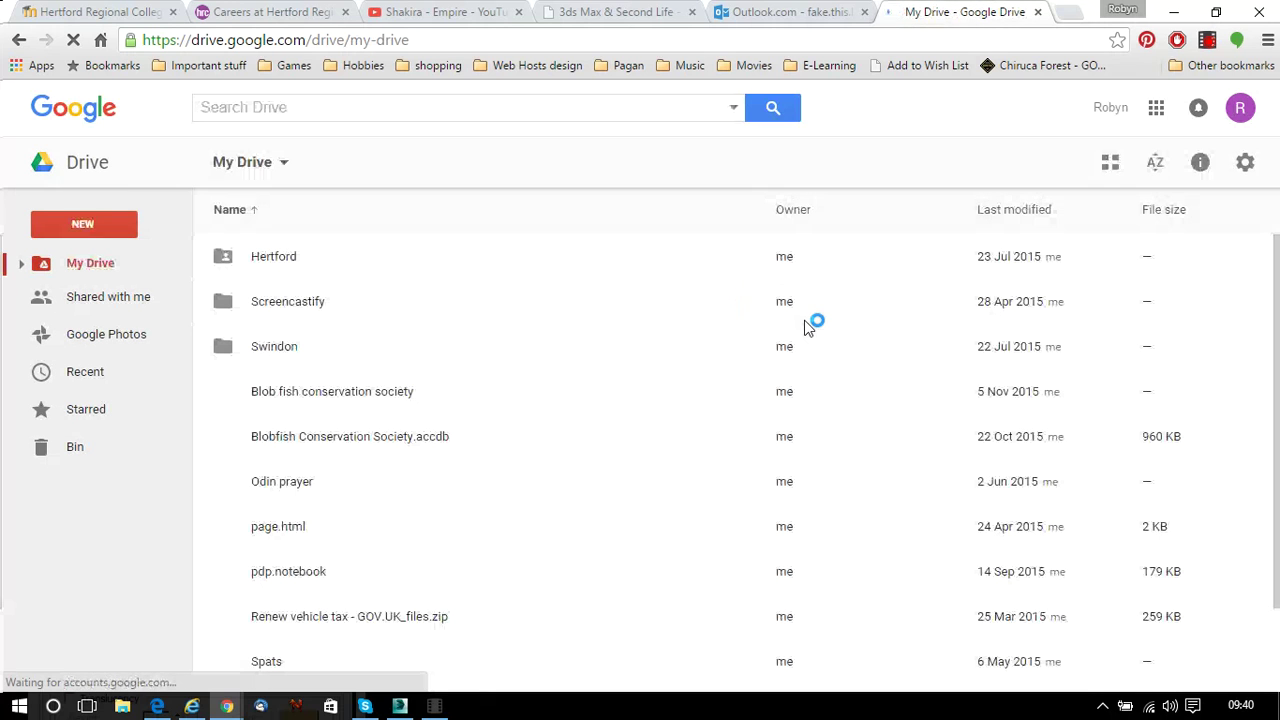
double_click(280, 257)
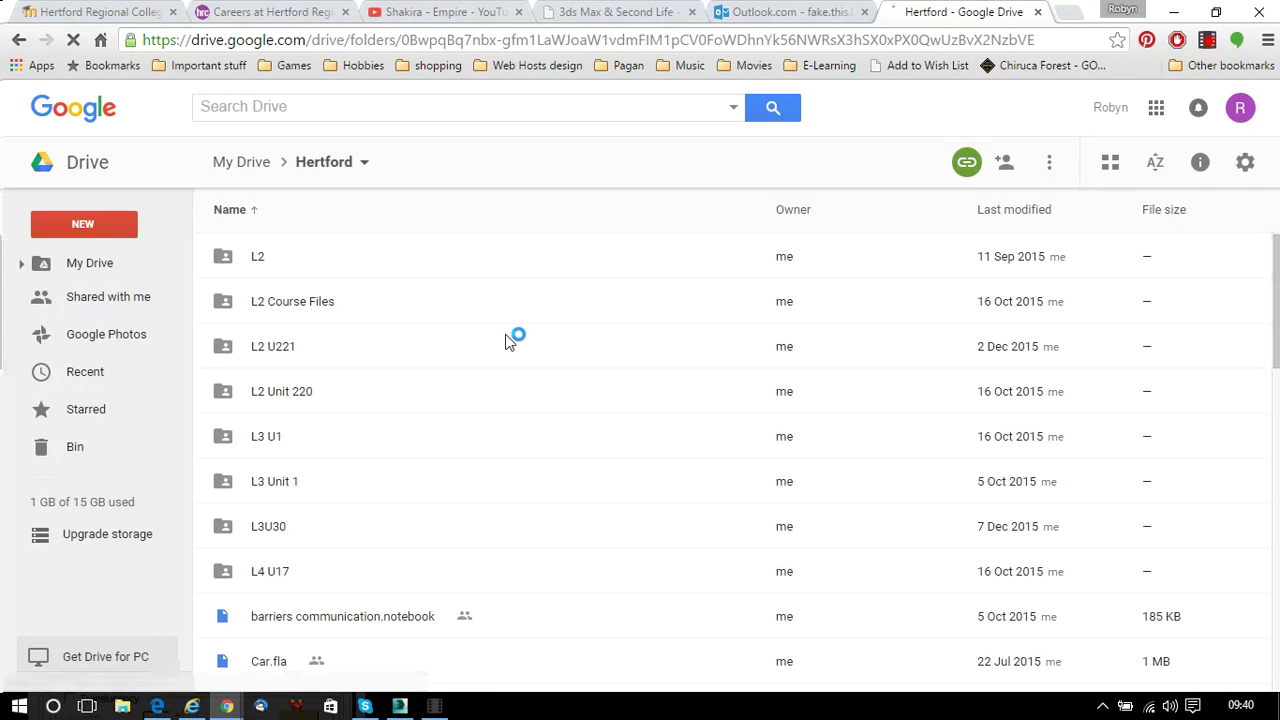
double_click(280, 352)
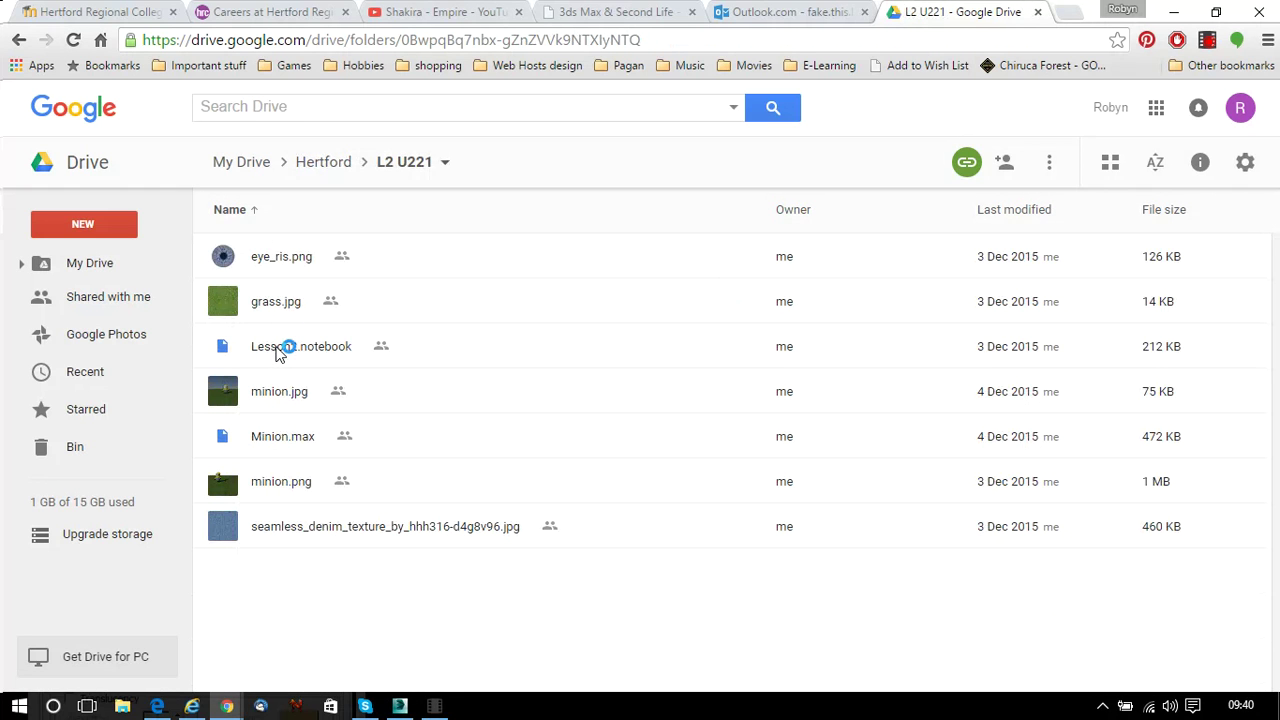
right_click(282, 257)
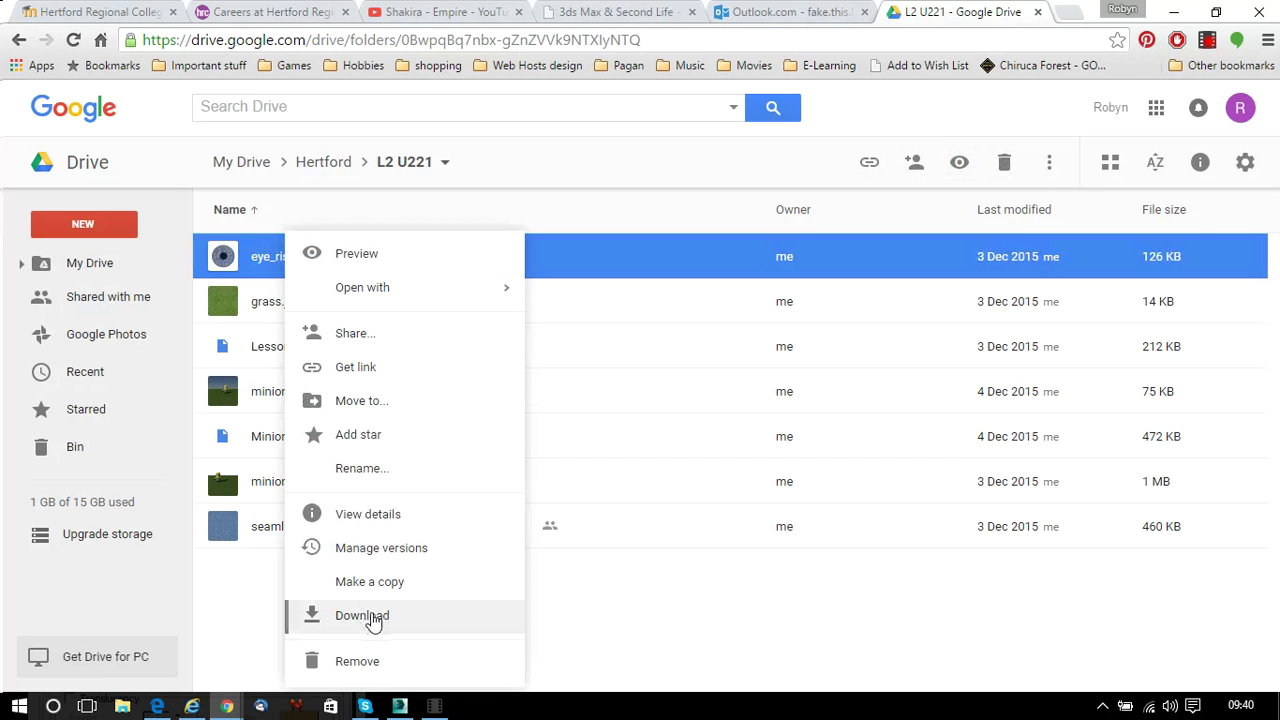
left_click(364, 616)
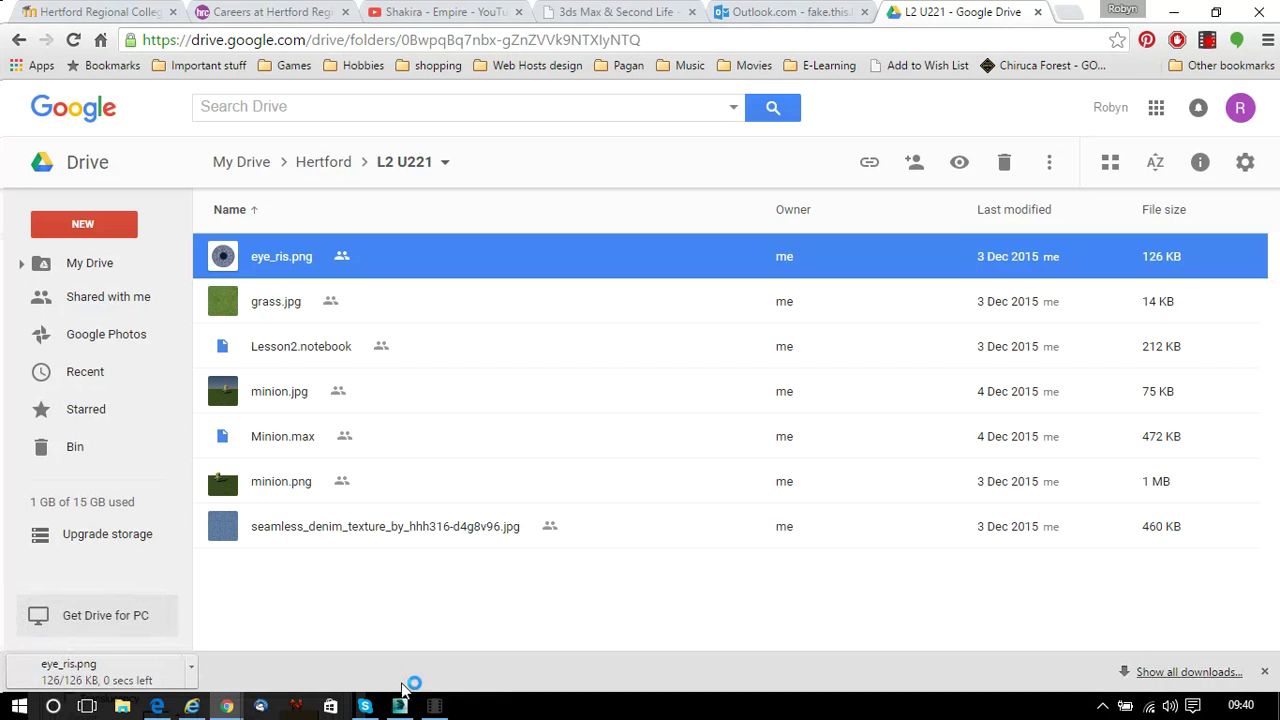
Switch back to 3ds Max and give the 15 - Default material a pure white diffuse colour and reflectivity 1.0
mouse_move(399, 706)
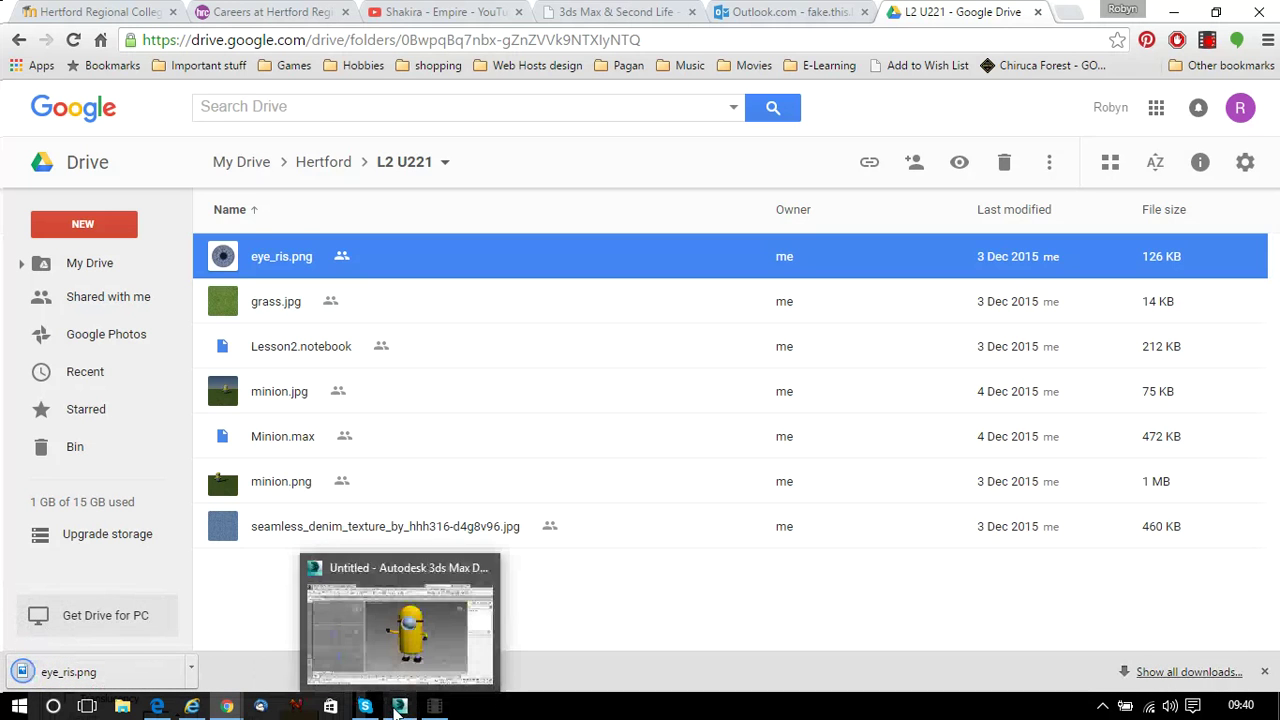
left_click(393, 654)
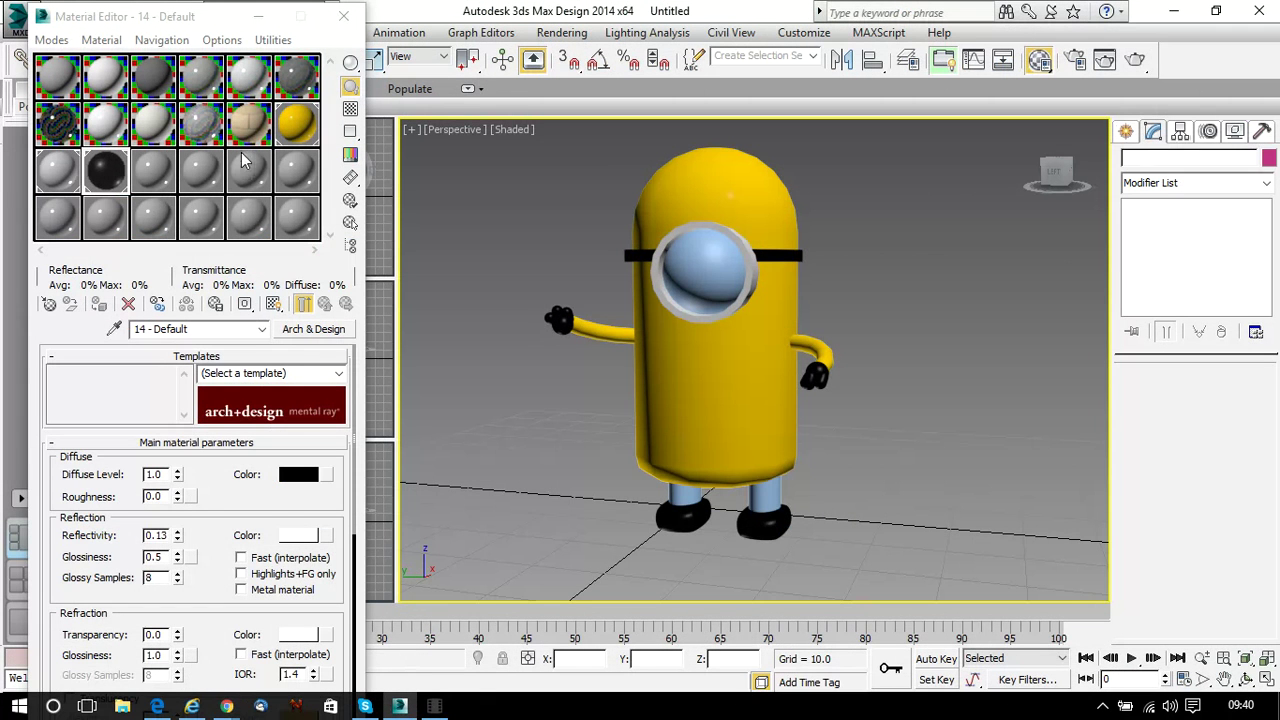
left_click(147, 177)
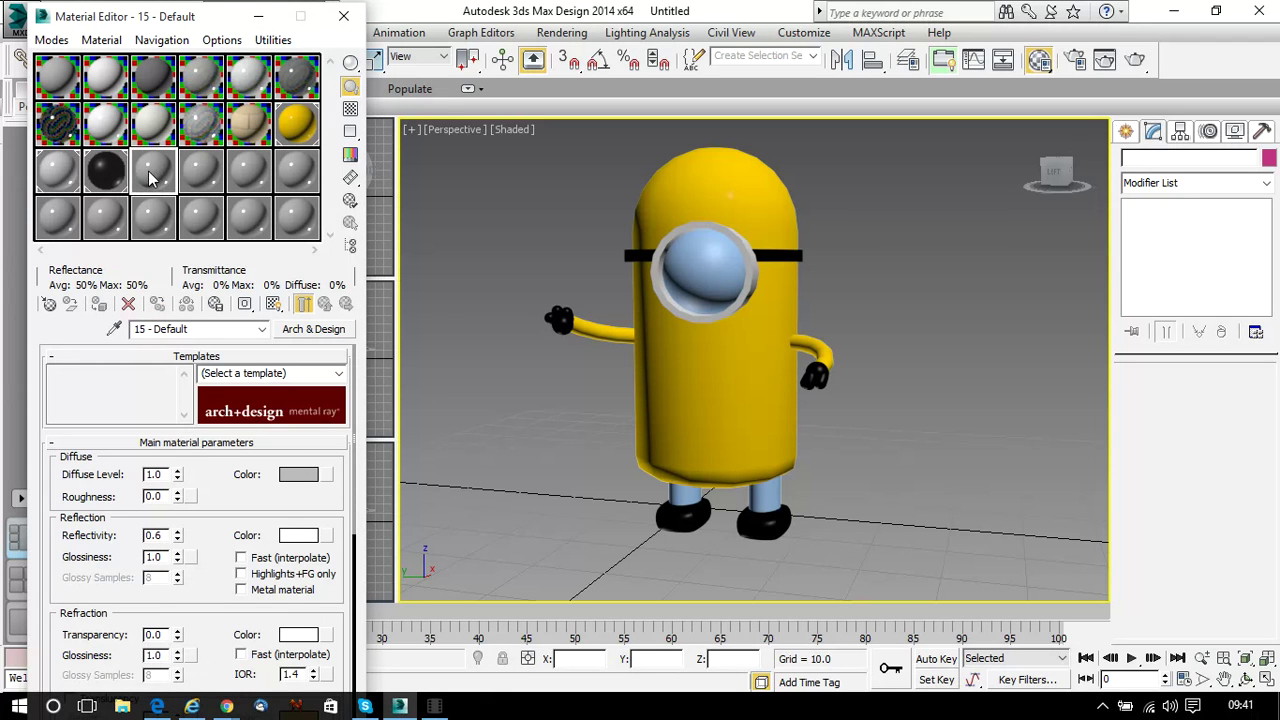
left_click(293, 476)
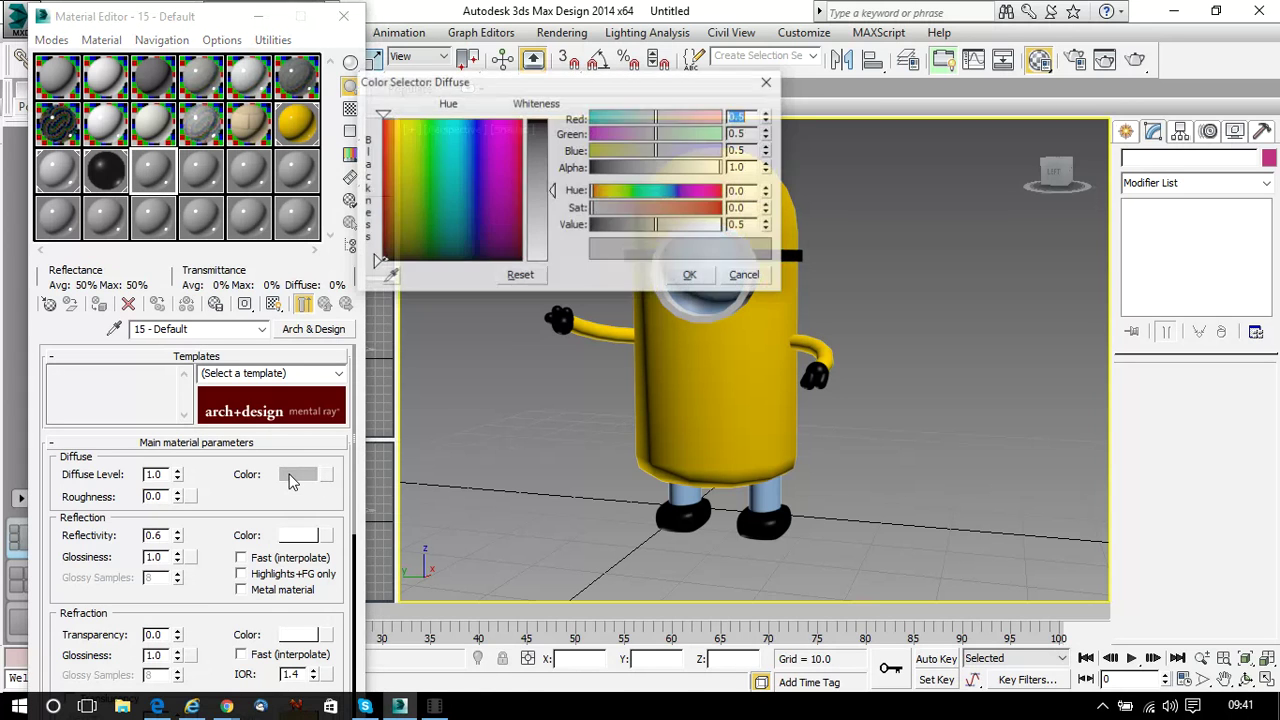
left_click_drag(548, 188, 548, 262)
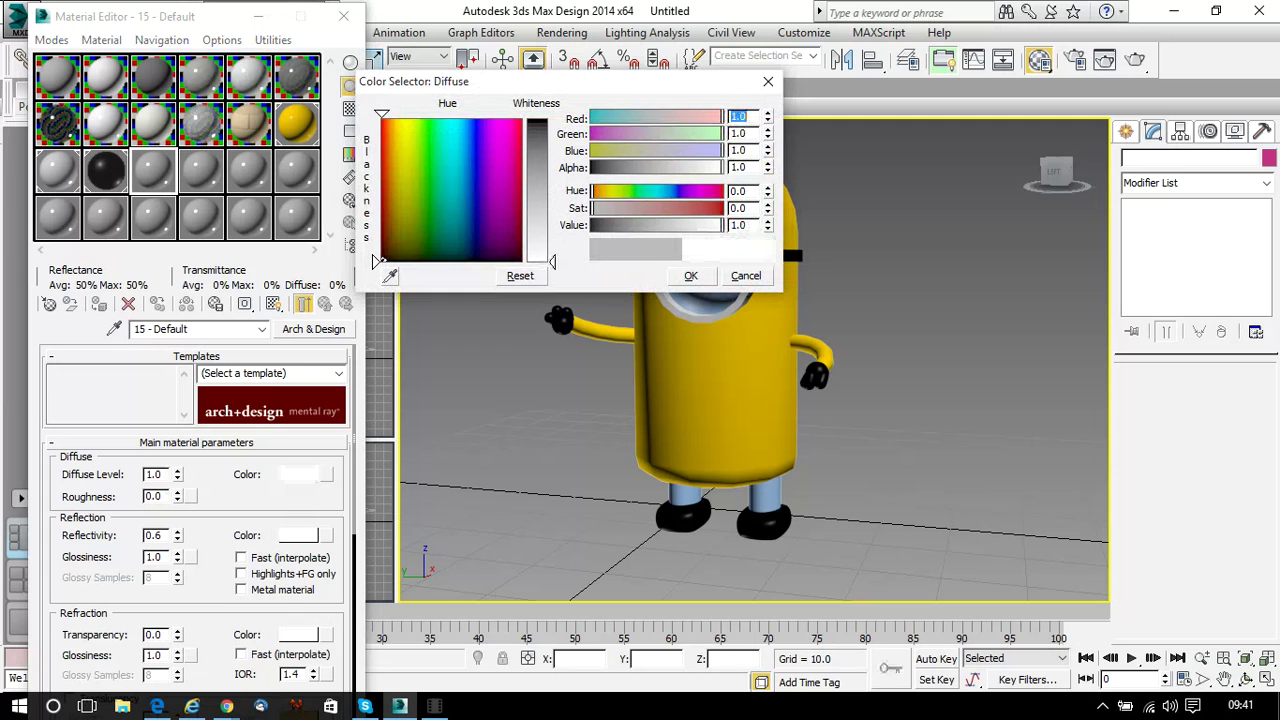
left_click(690, 276)
left_click_drag(177, 538, 176, 520)
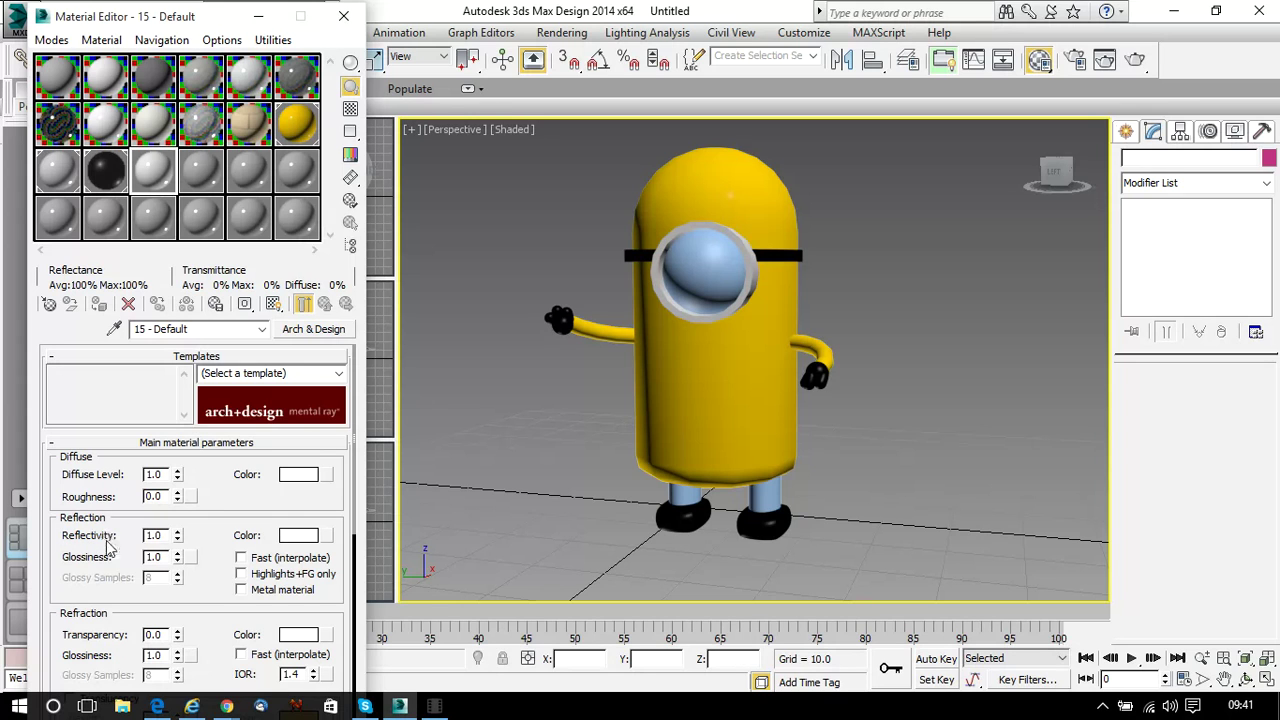
Load eye_ris.png from the Downloads folder as a Bitmap map on the 15 - Default material's diffuse colour
left_click(326, 476)
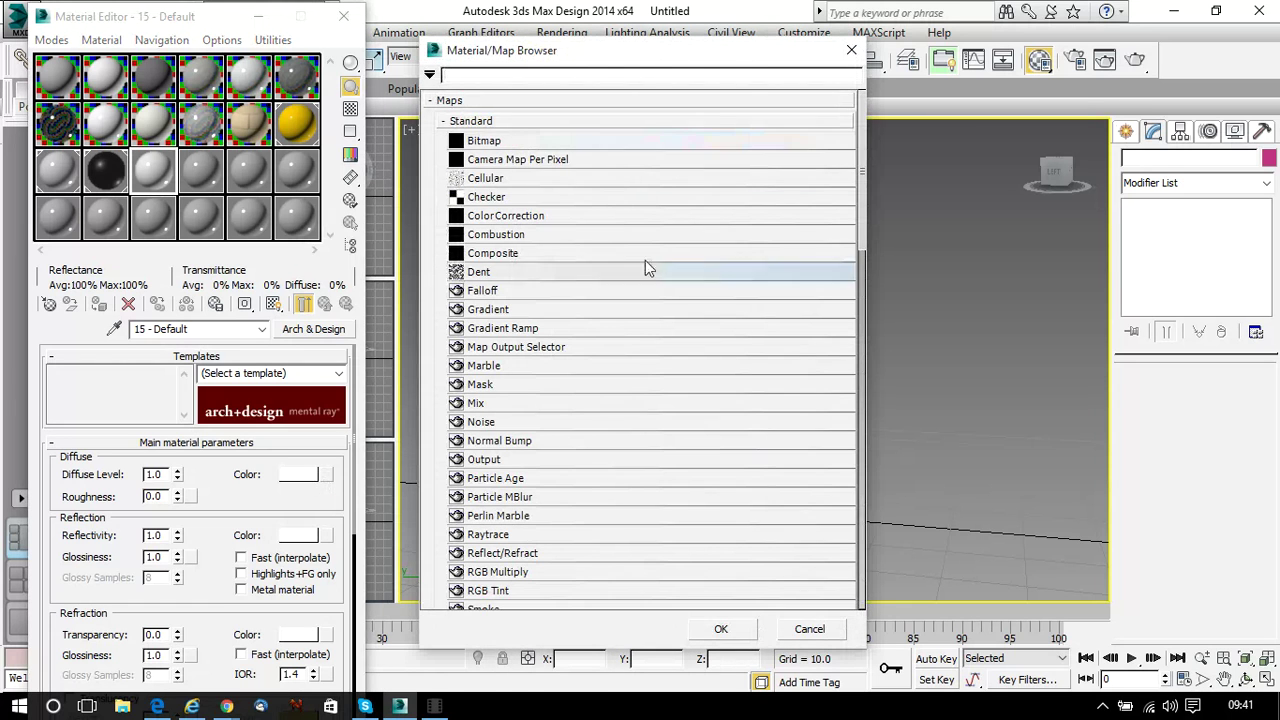
double_click(500, 140)
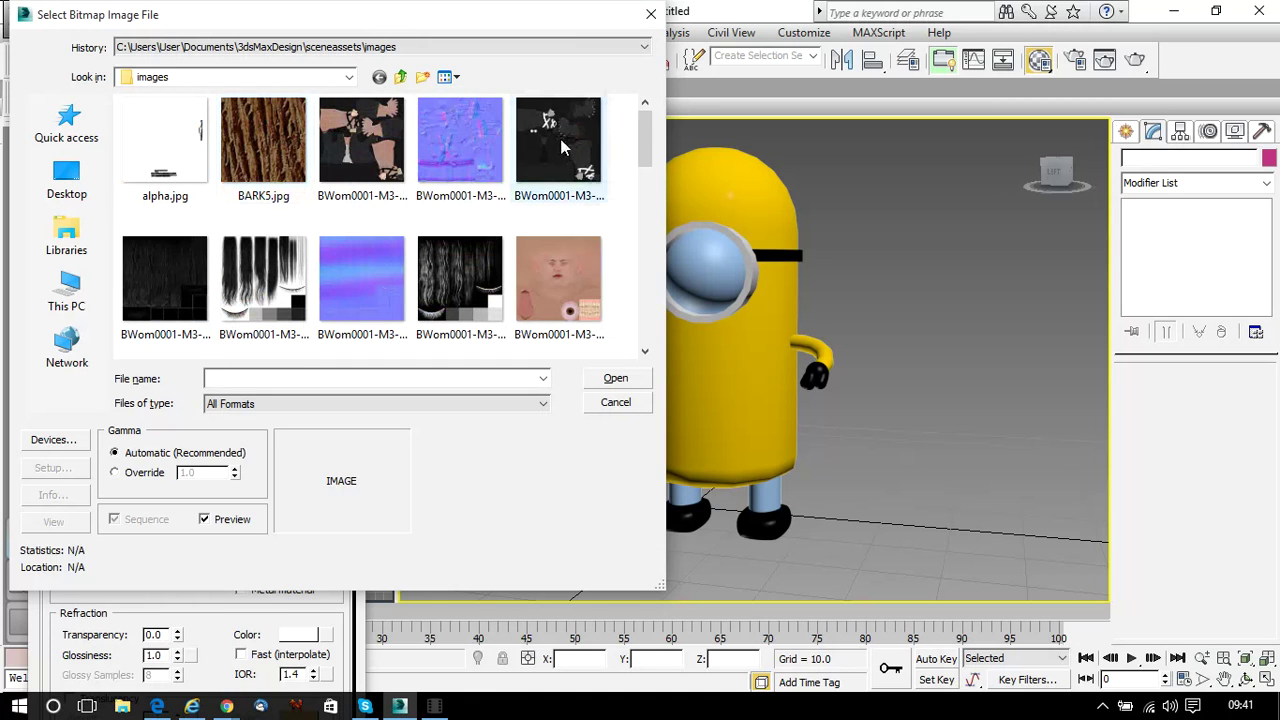
left_click(68, 228)
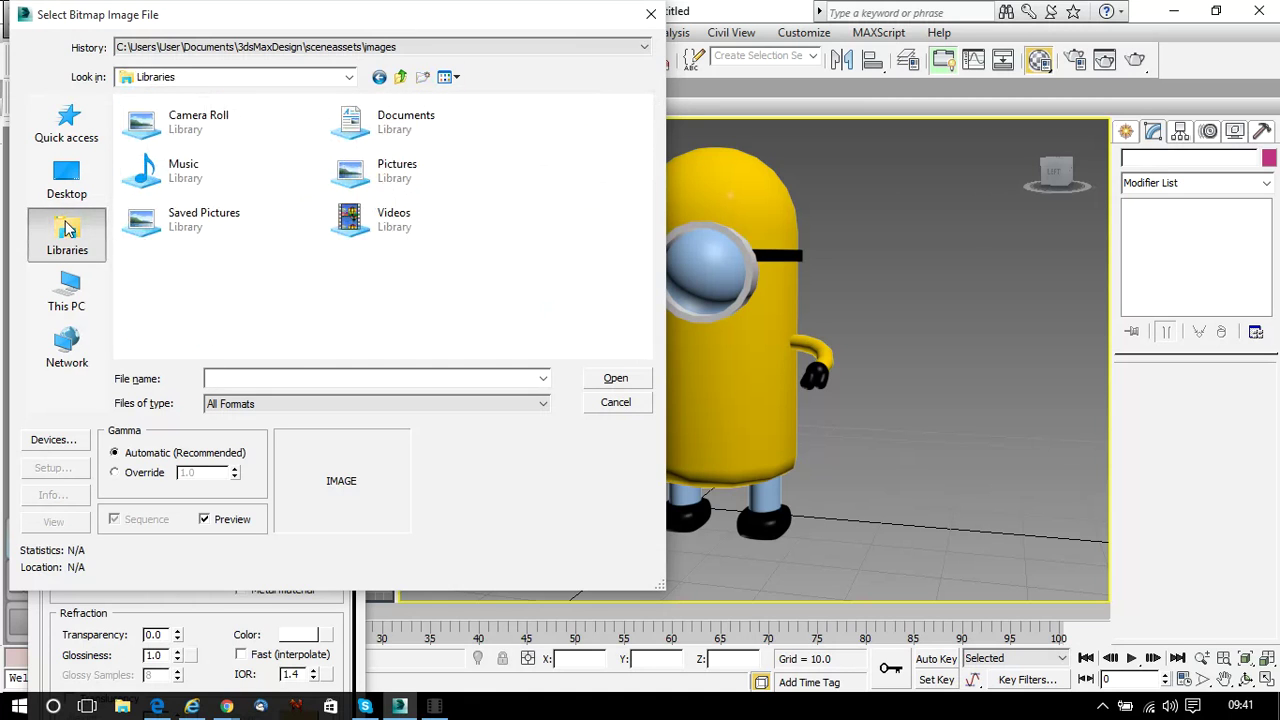
left_click(64, 289)
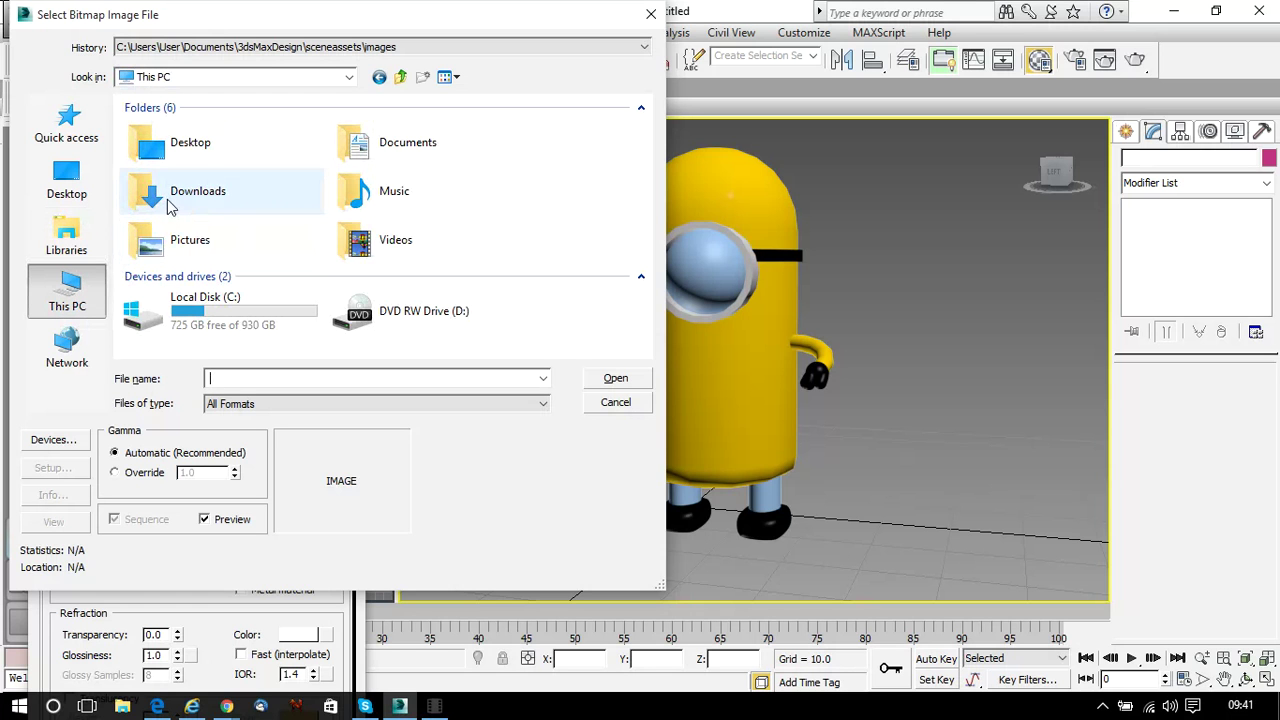
double_click(170, 204)
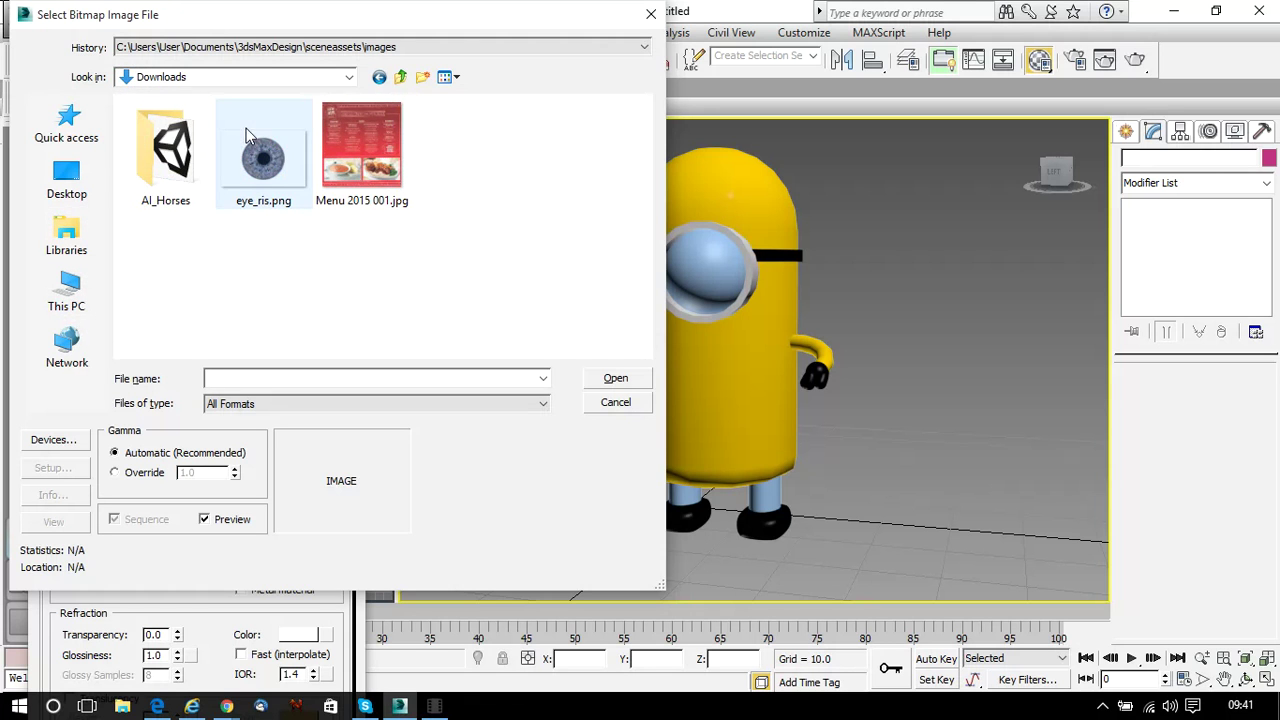
double_click(262, 160)
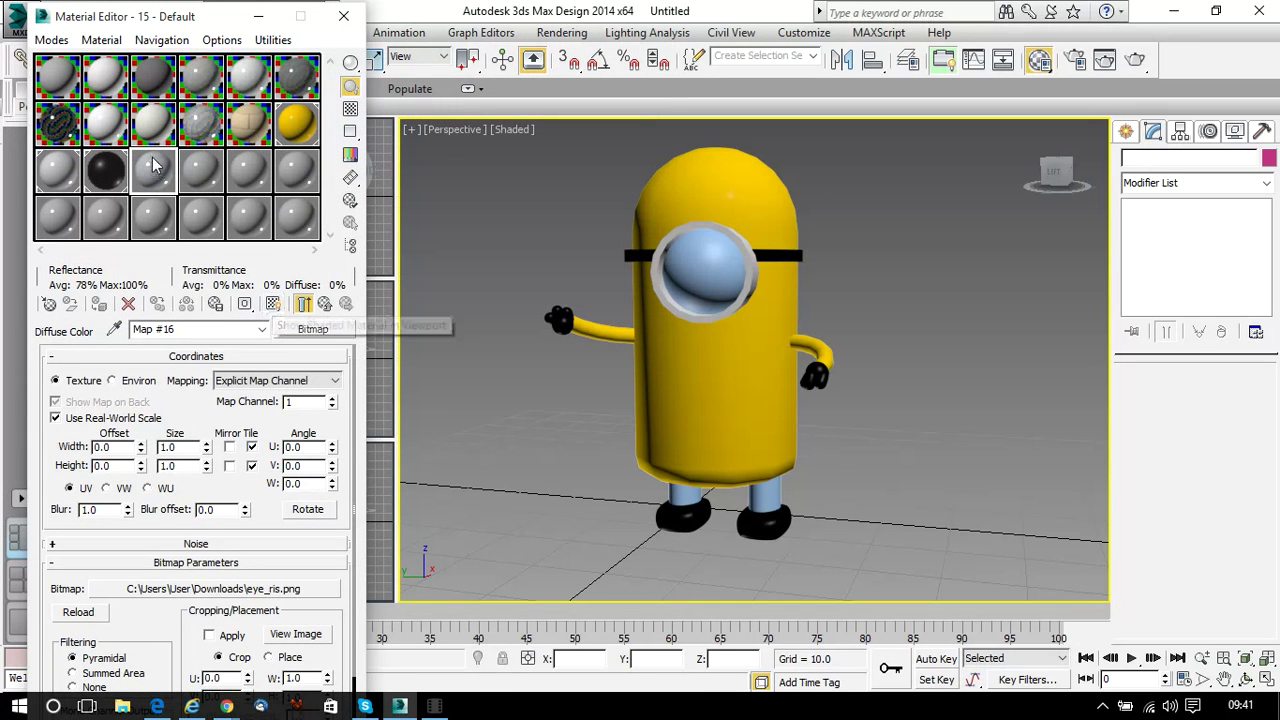
Turn on viewport display for the iris map and apply the 15 - Default material to the minion's eyeball
left_click(272, 305)
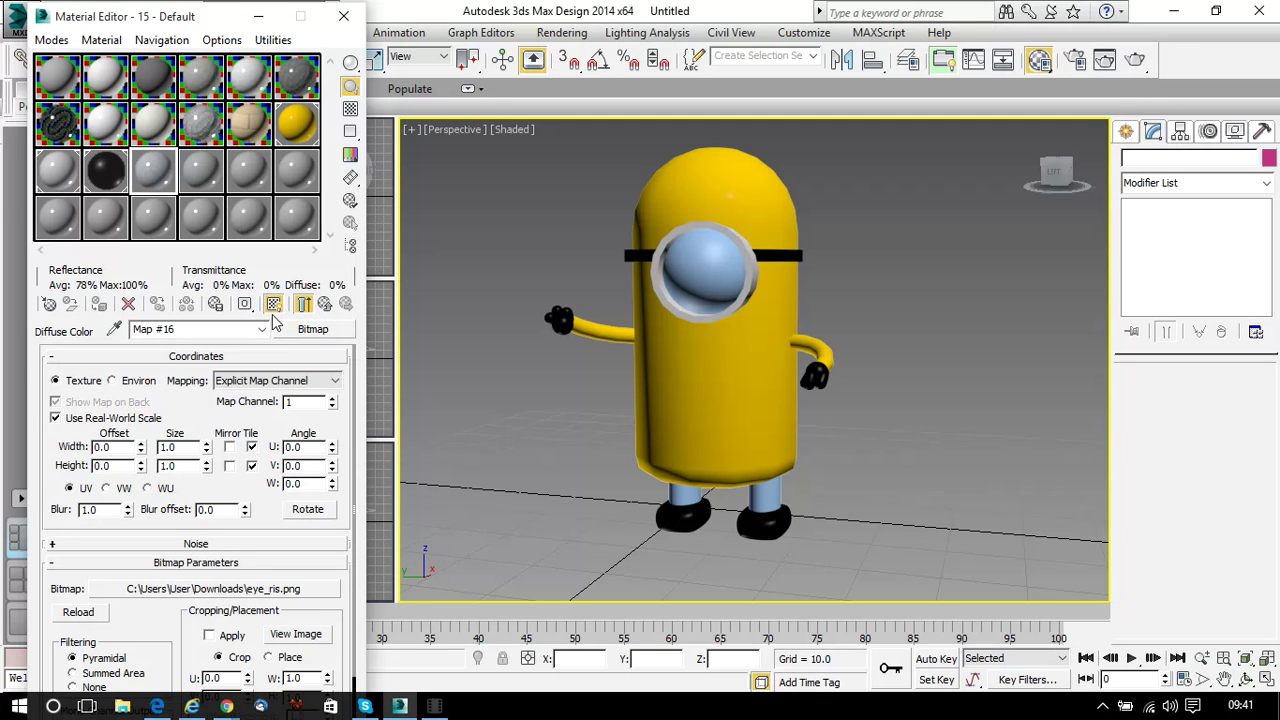
left_click_drag(152, 178, 688, 282)
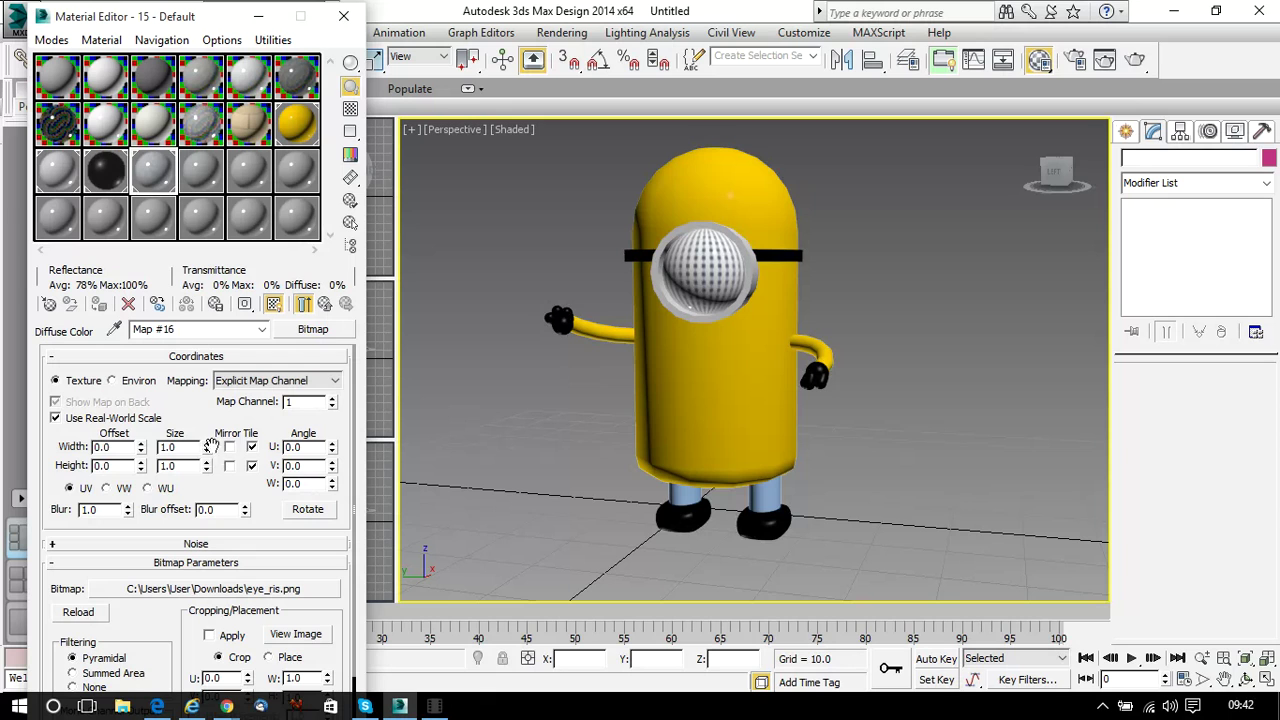
Turn off tiling for the iris map in both directions and set its size to 10.0 wide by 10.0 high
left_click_drag(205, 450, 203, 389)
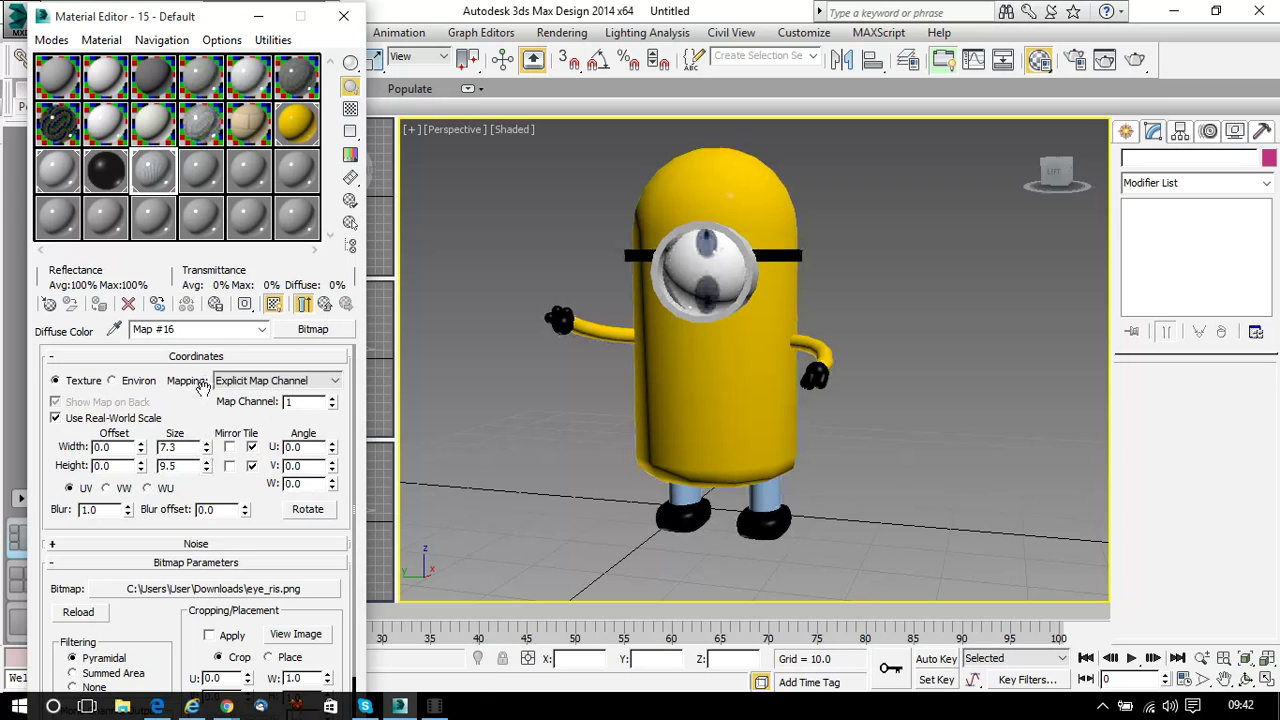
left_click(205, 446)
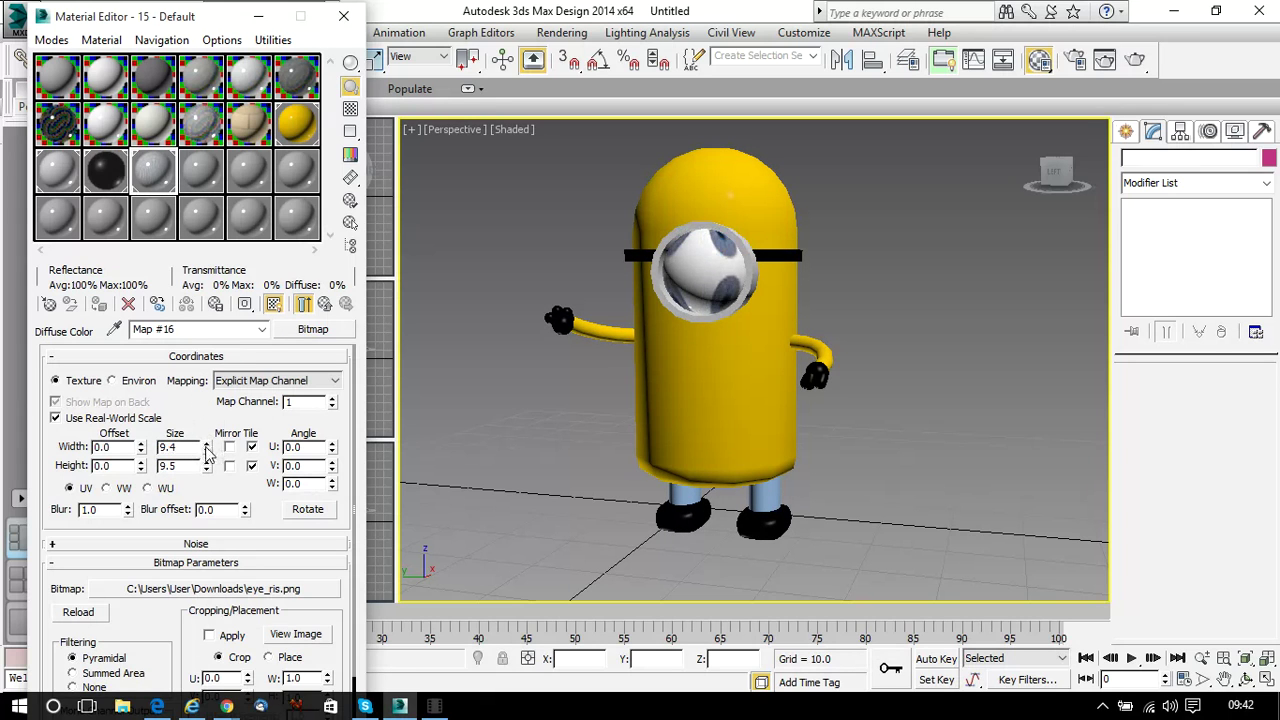
left_click(206, 445)
left_click(251, 446)
left_click(251, 465)
left_click(250, 466)
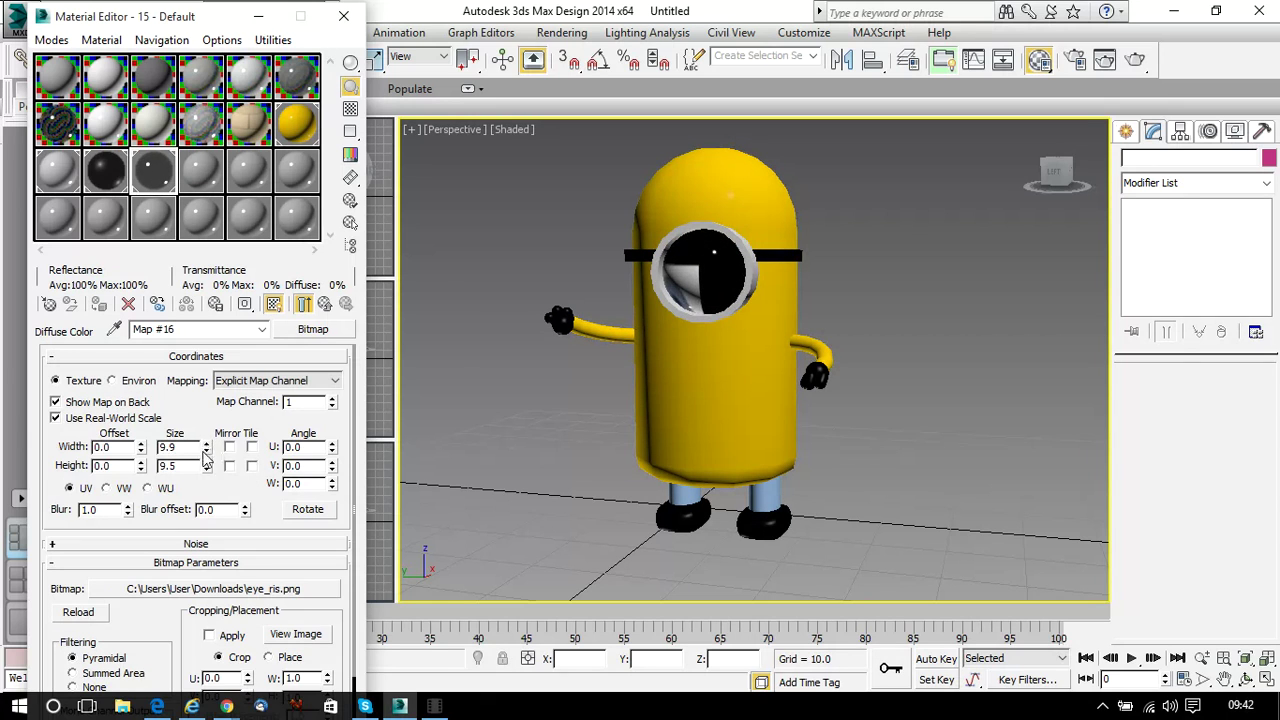
left_click(206, 443)
left_click(205, 462)
left_click(205, 462)
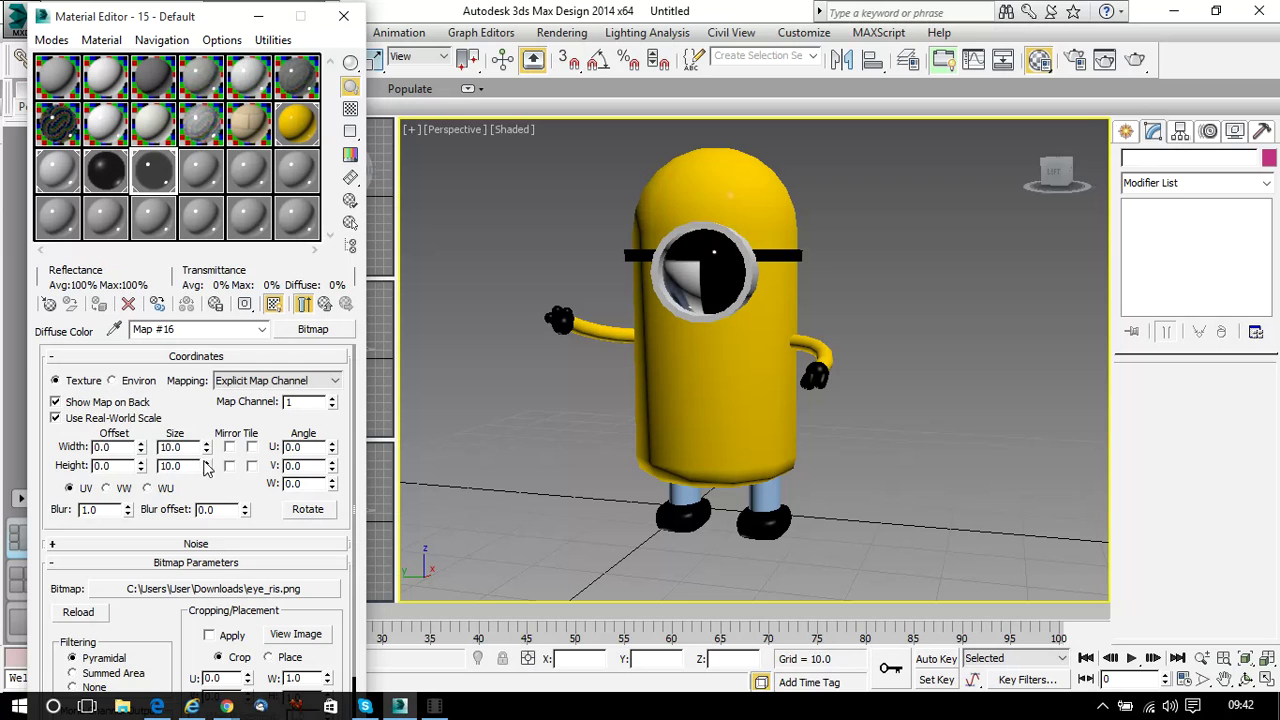
Offset the iris map by 4.99 in width and 2.87 in height to centre it in the goggle
left_click(141, 446)
left_click_drag(141, 451, 148, 160)
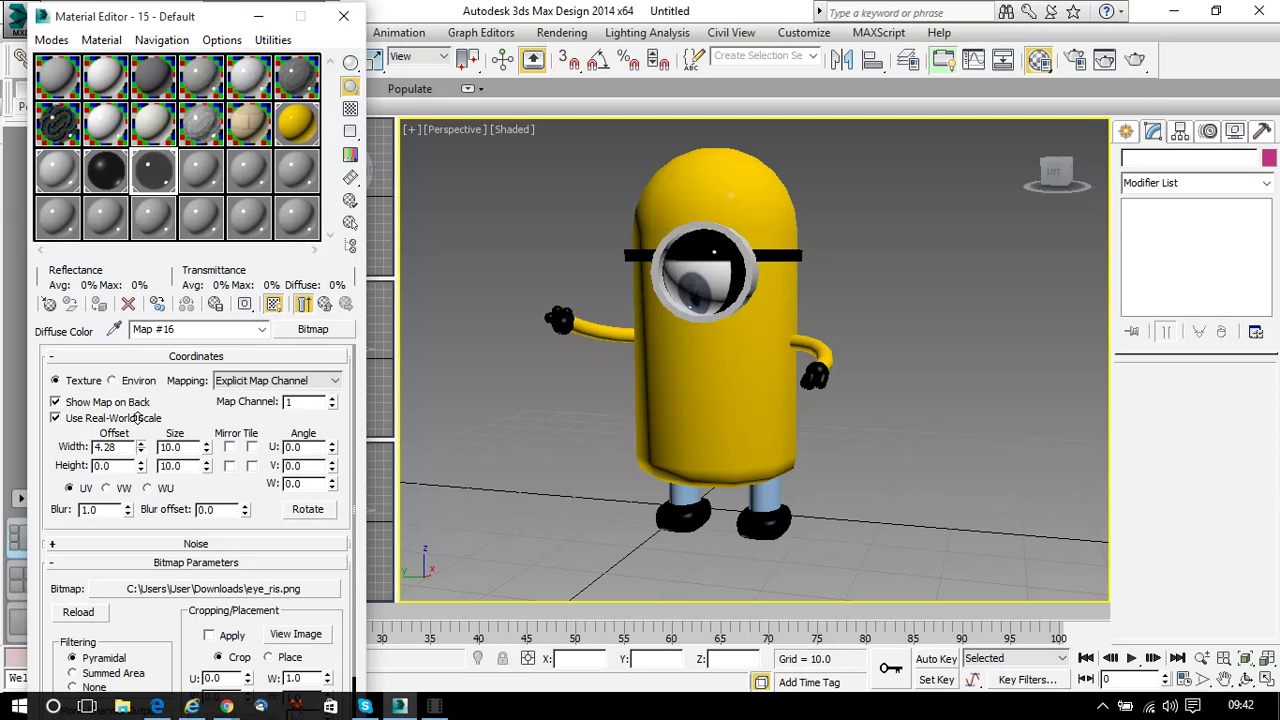
left_click_drag(137, 417, 147, 351)
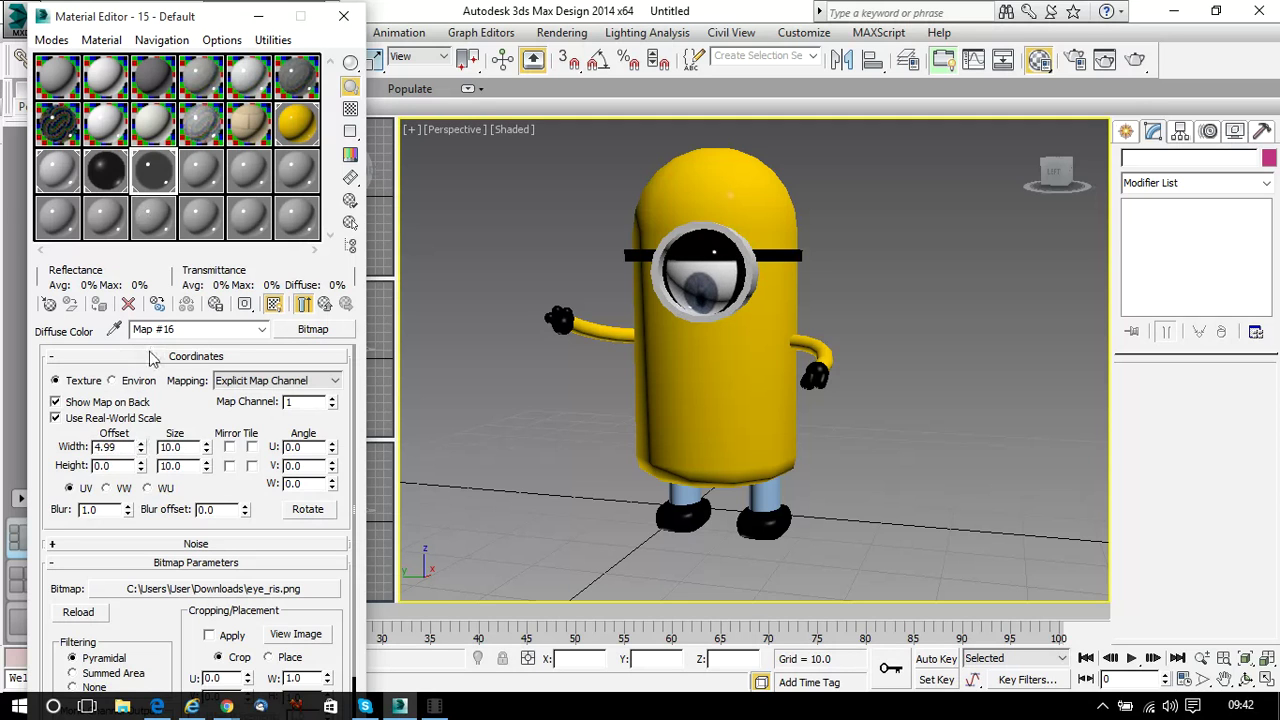
left_click_drag(141, 468, 157, 329)
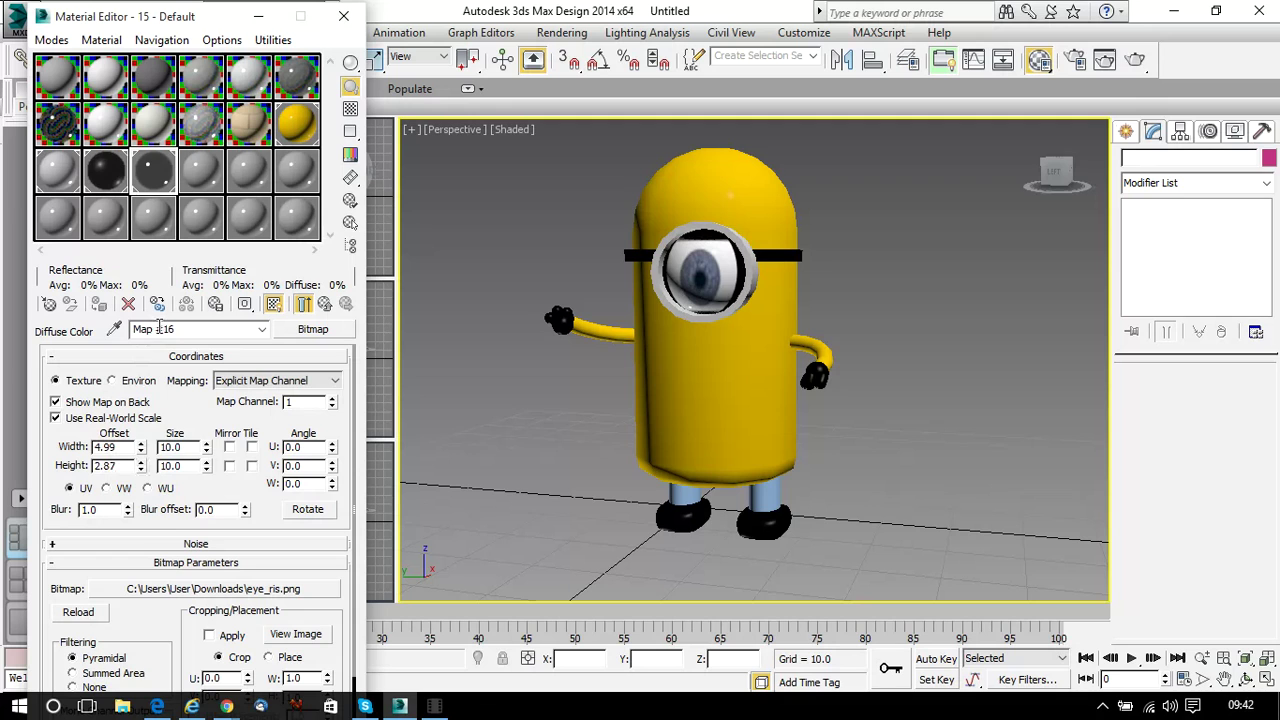
Widen the iris map to 20.4 and recentre it with offsets of 0.26 in width and 3.66 in height
left_click(206, 446)
left_click(206, 446)
left_click(206, 446)
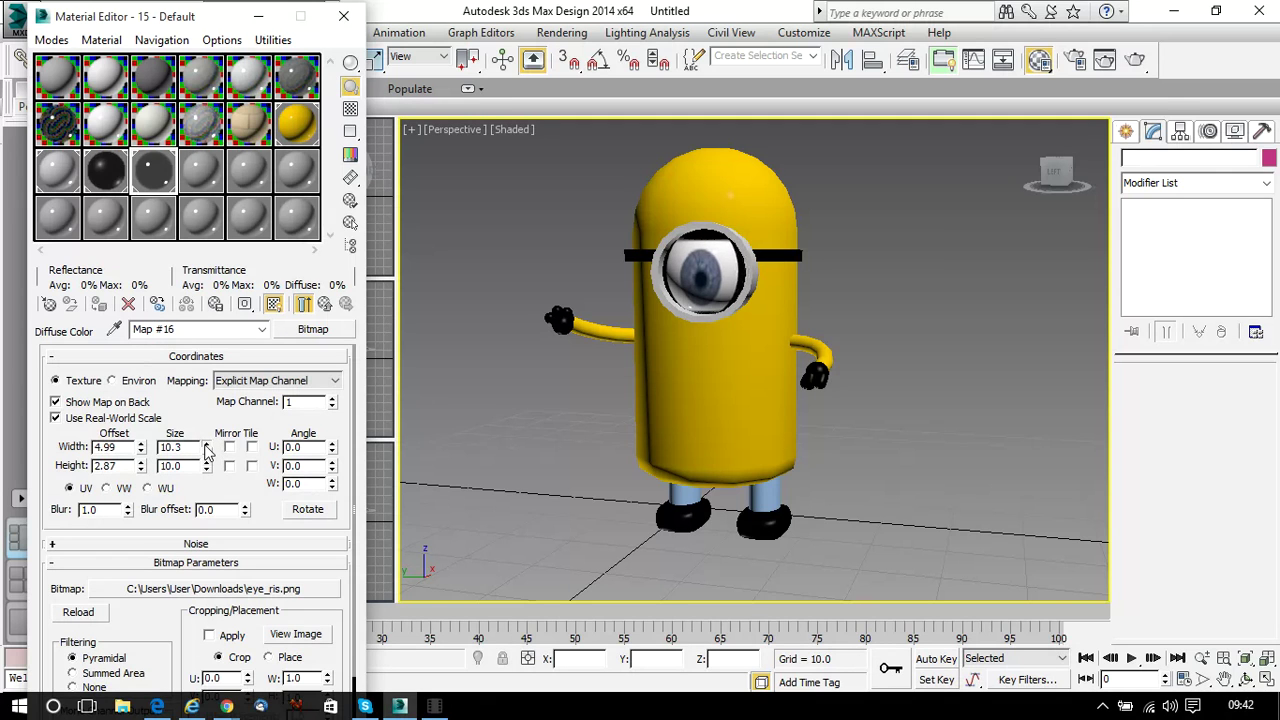
left_click_drag(206, 450, 206, 446)
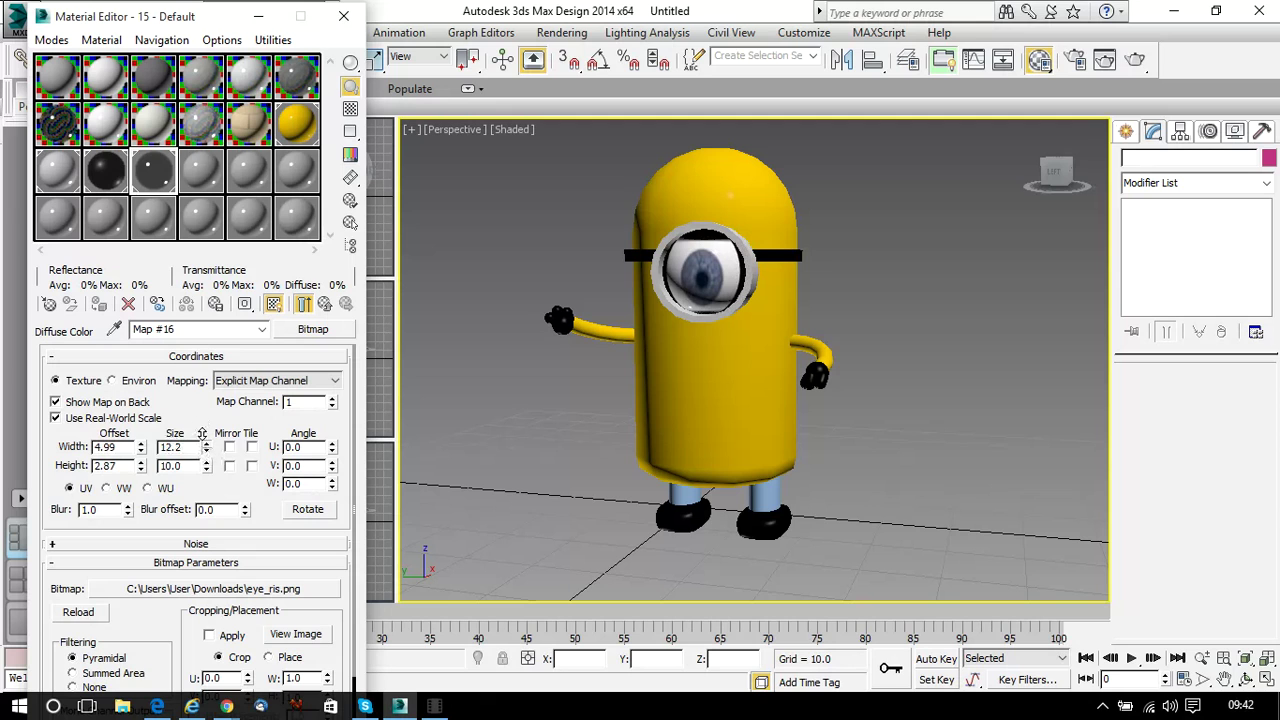
left_click_drag(202, 393, 209, 365)
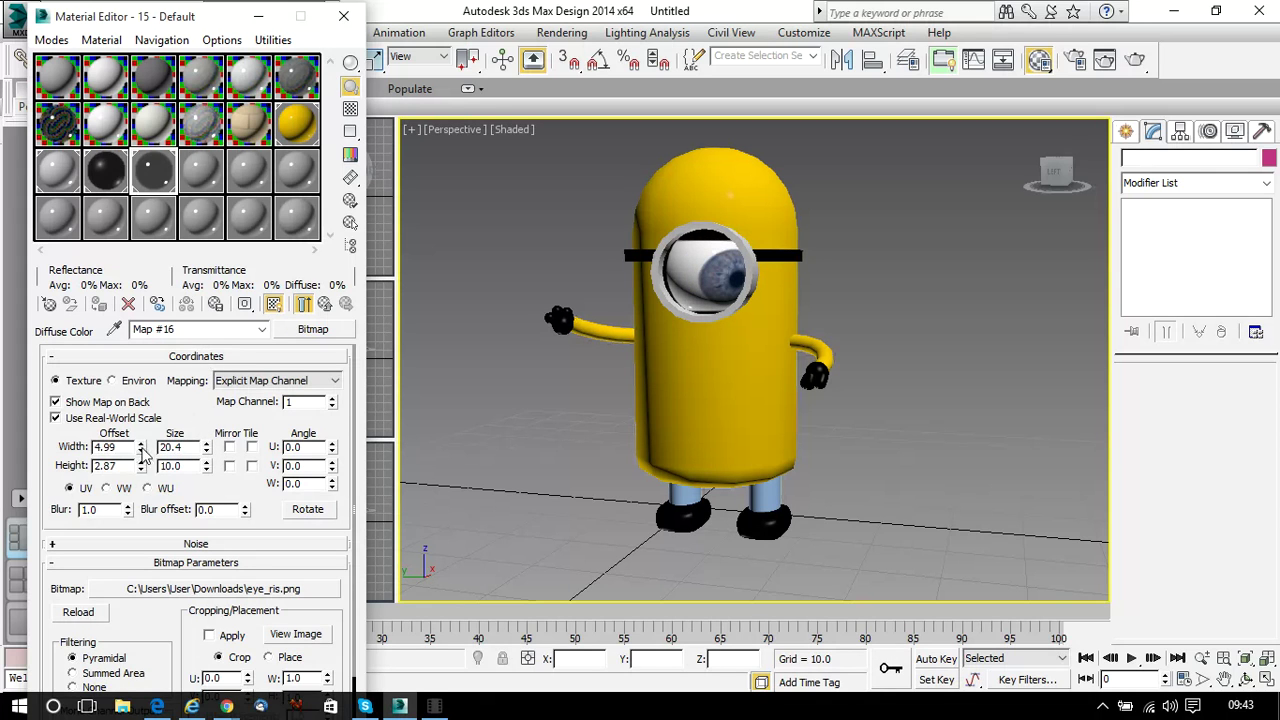
left_click_drag(141, 447, 128, 183)
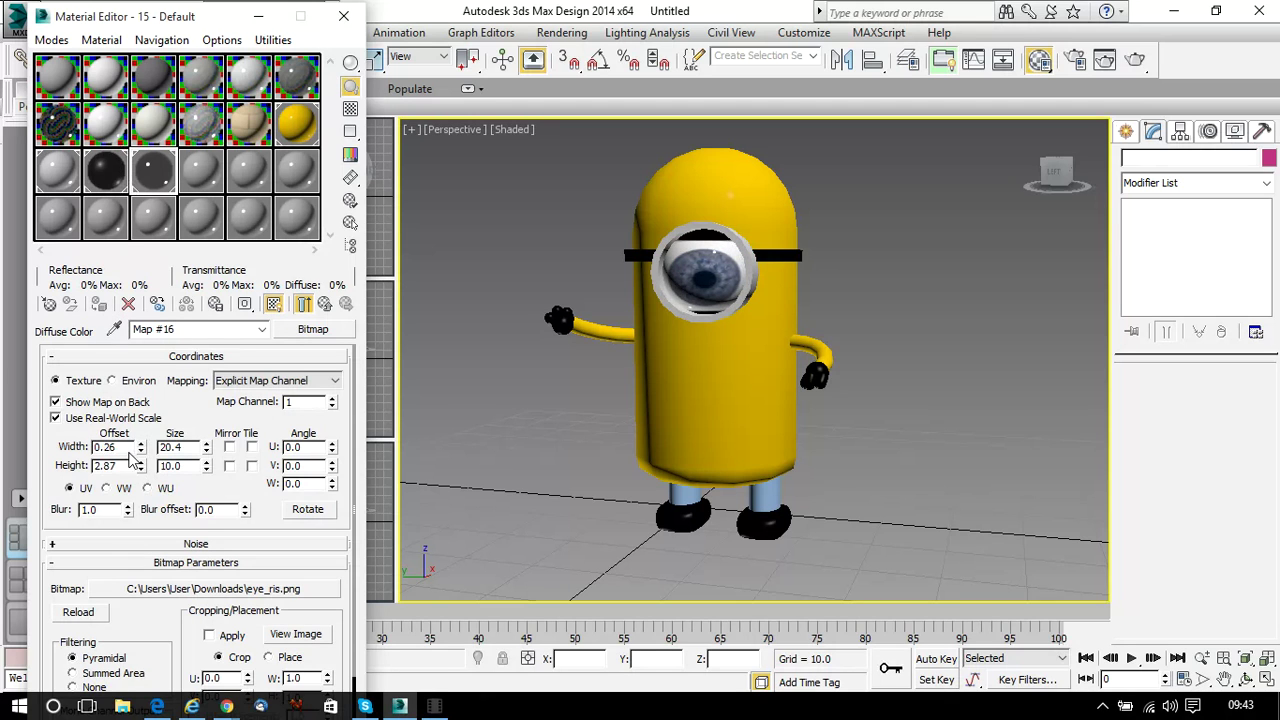
left_click_drag(141, 468, 141, 392)
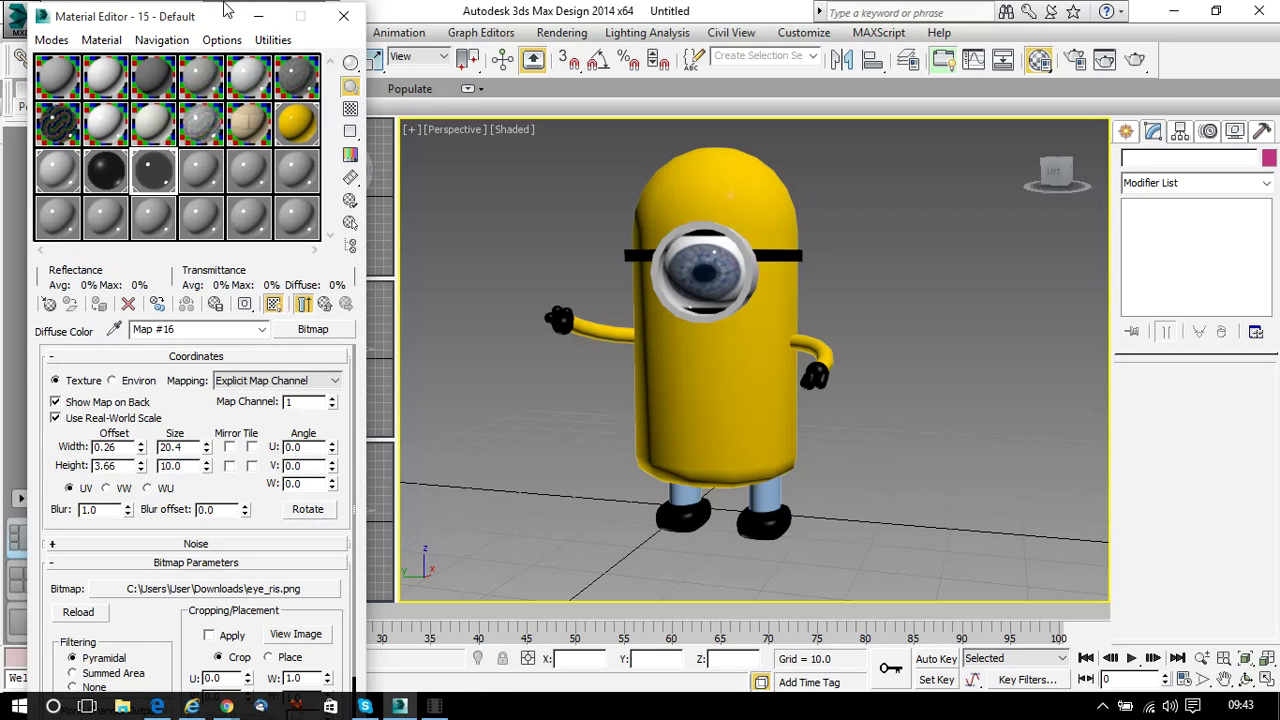
Return to the parent 15 - Default material and assign it to the selected eyeball sphere
left_click(261, 333)
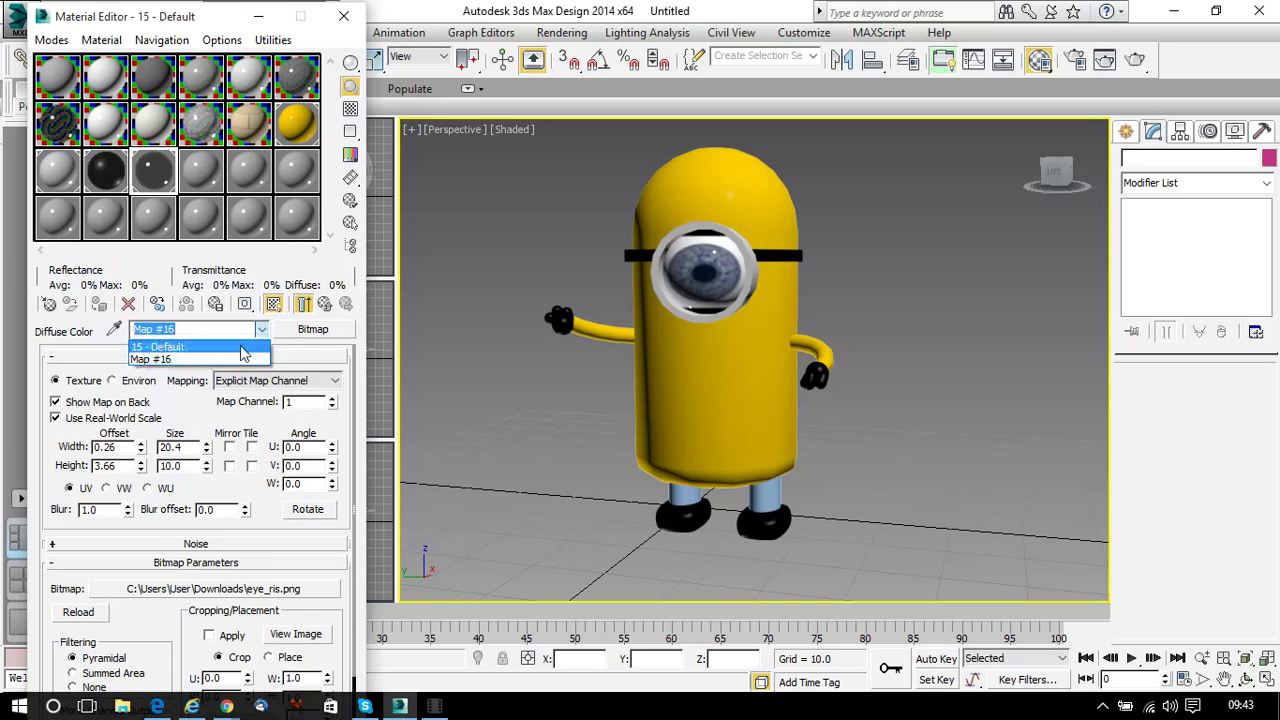
left_click(240, 347)
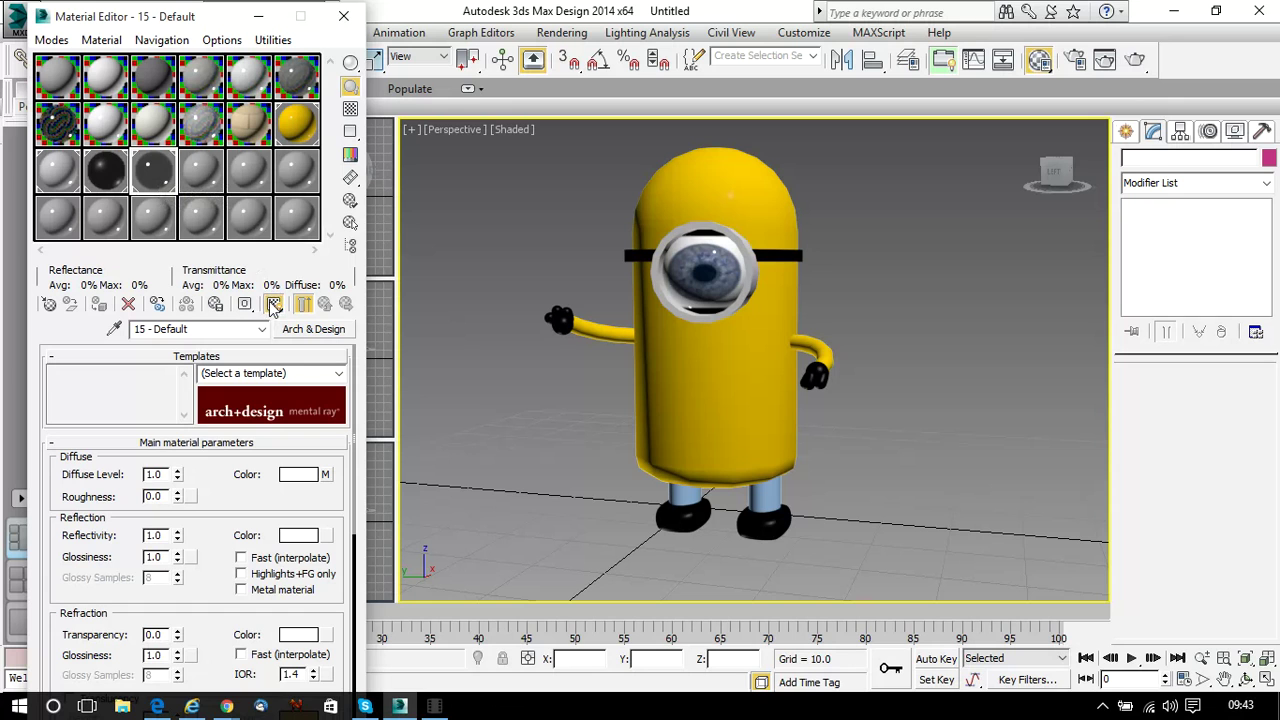
left_click(707, 279)
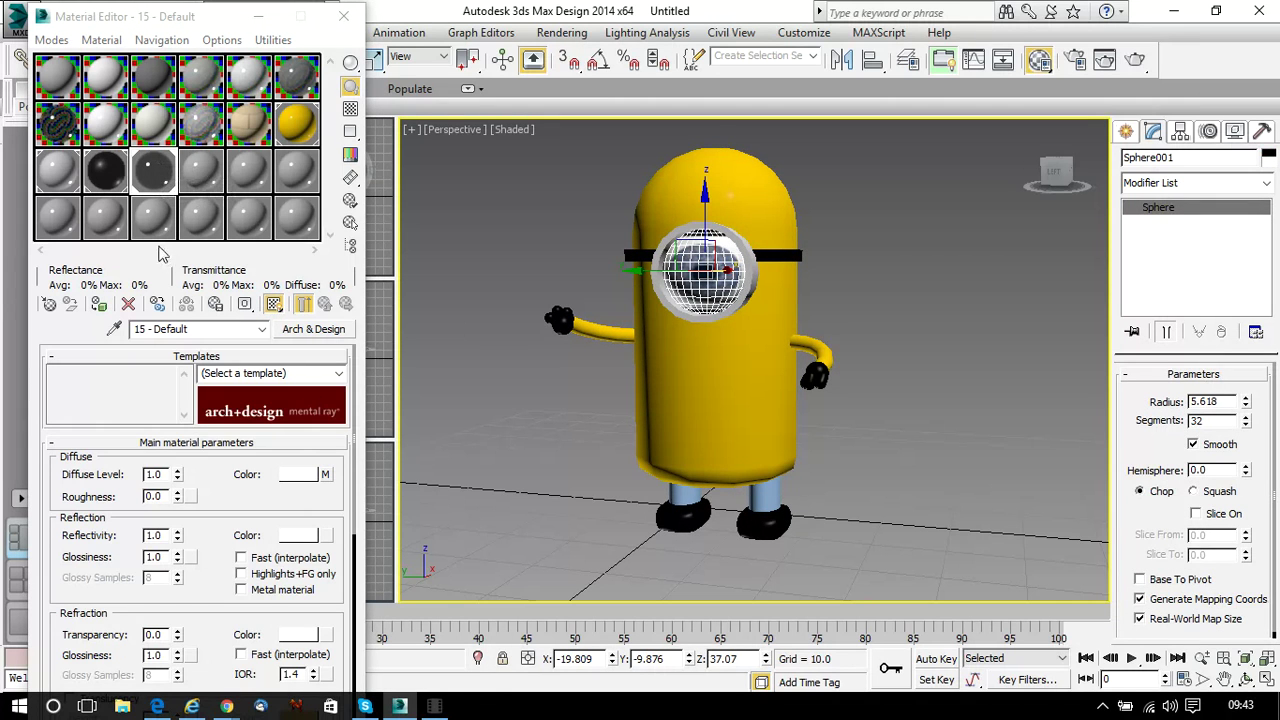
left_click(99, 304)
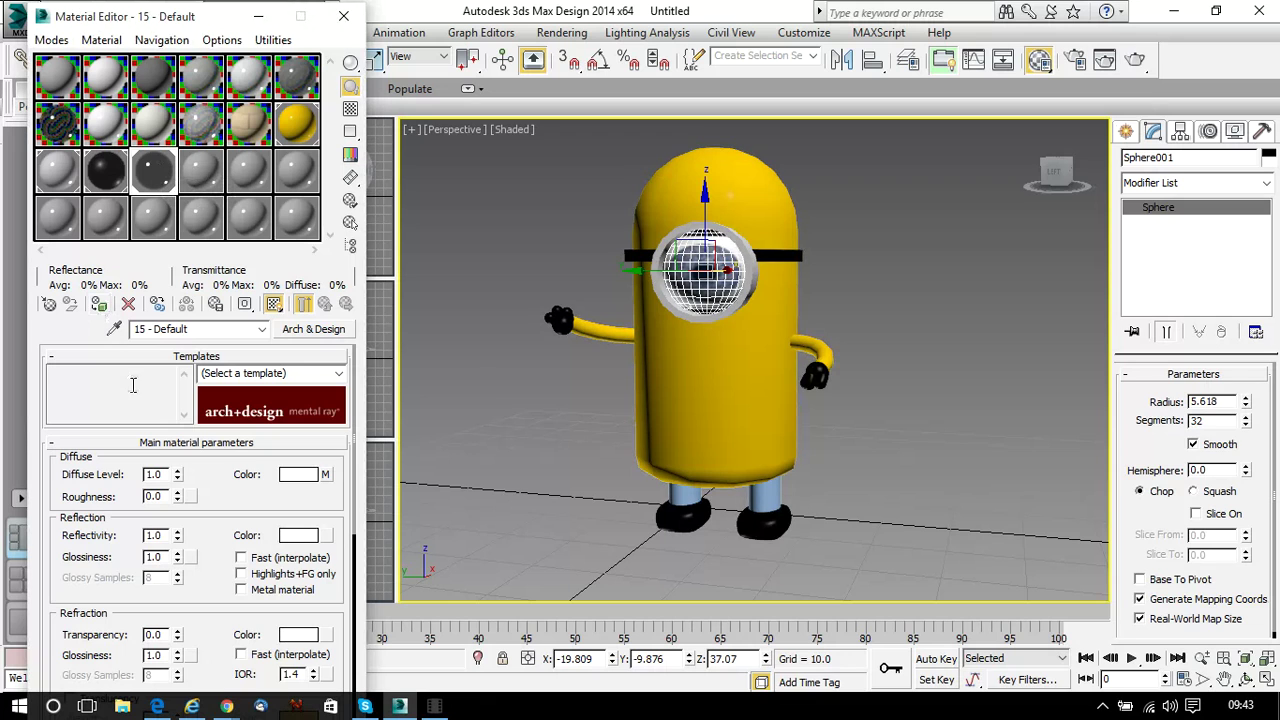
left_click(949, 287)
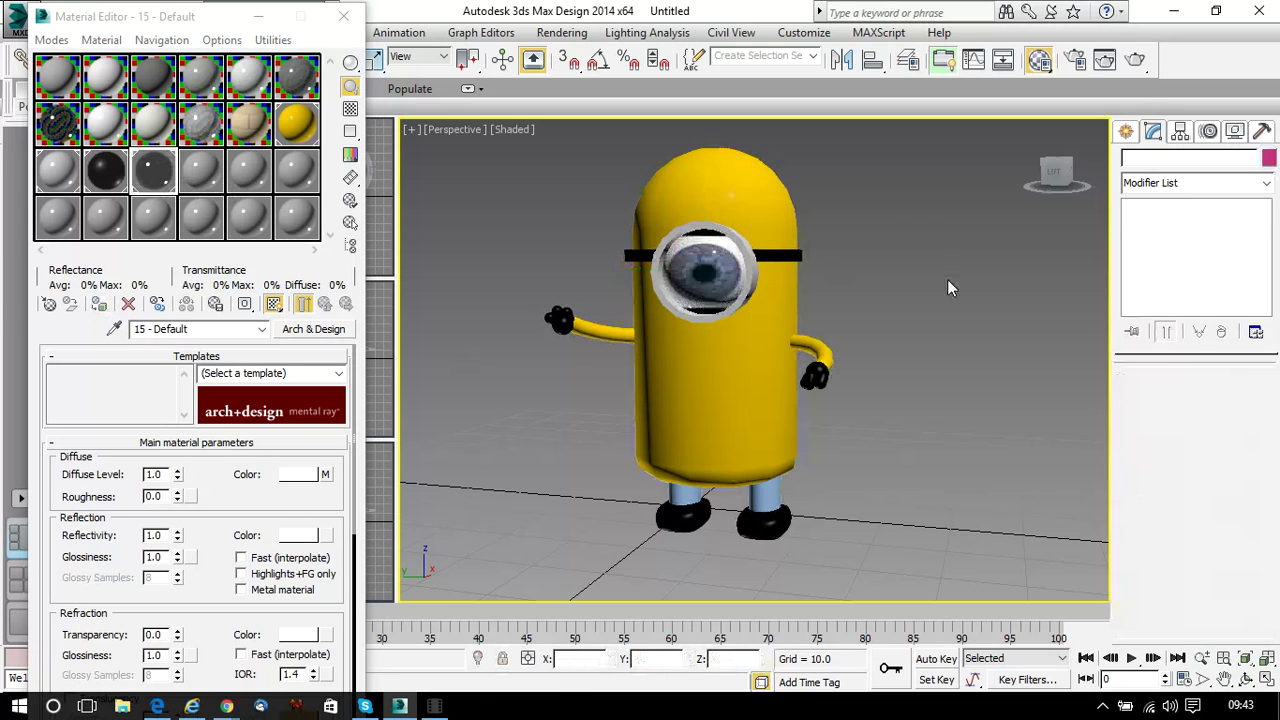
Render the perspective view to check the eye texture, and close the rendered frame
left_click(720, 312)
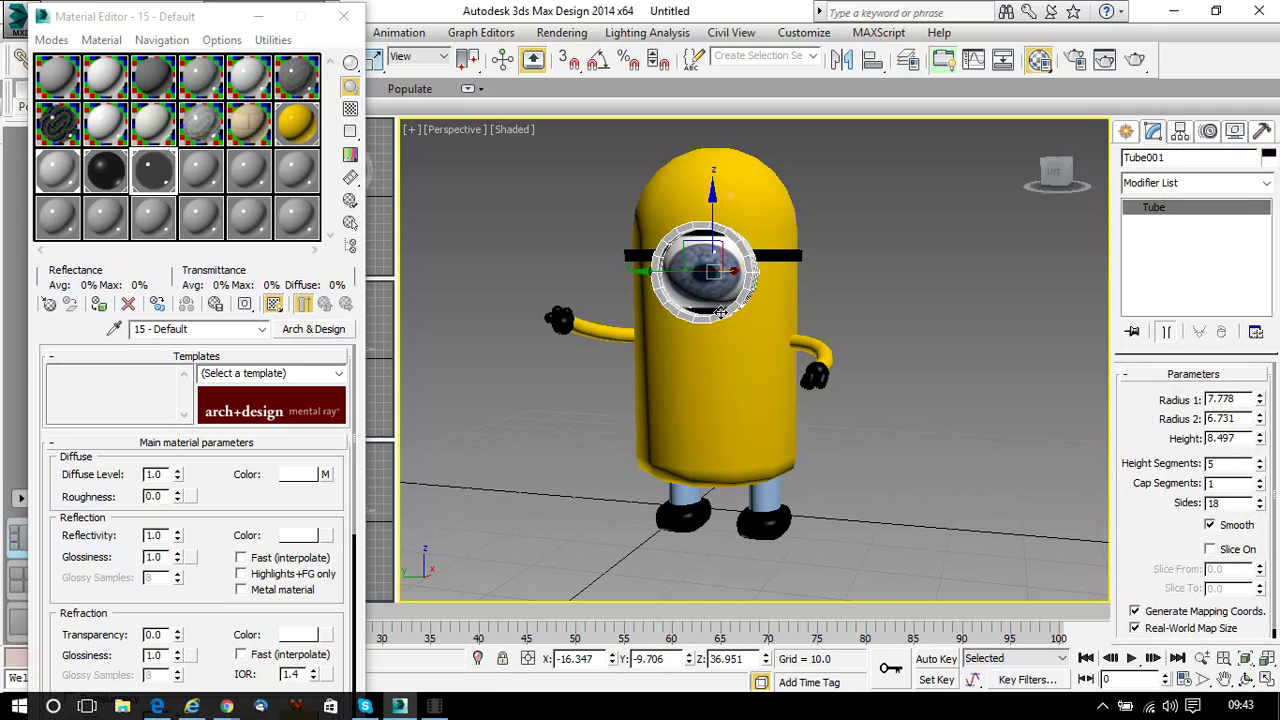
left_click(964, 284)
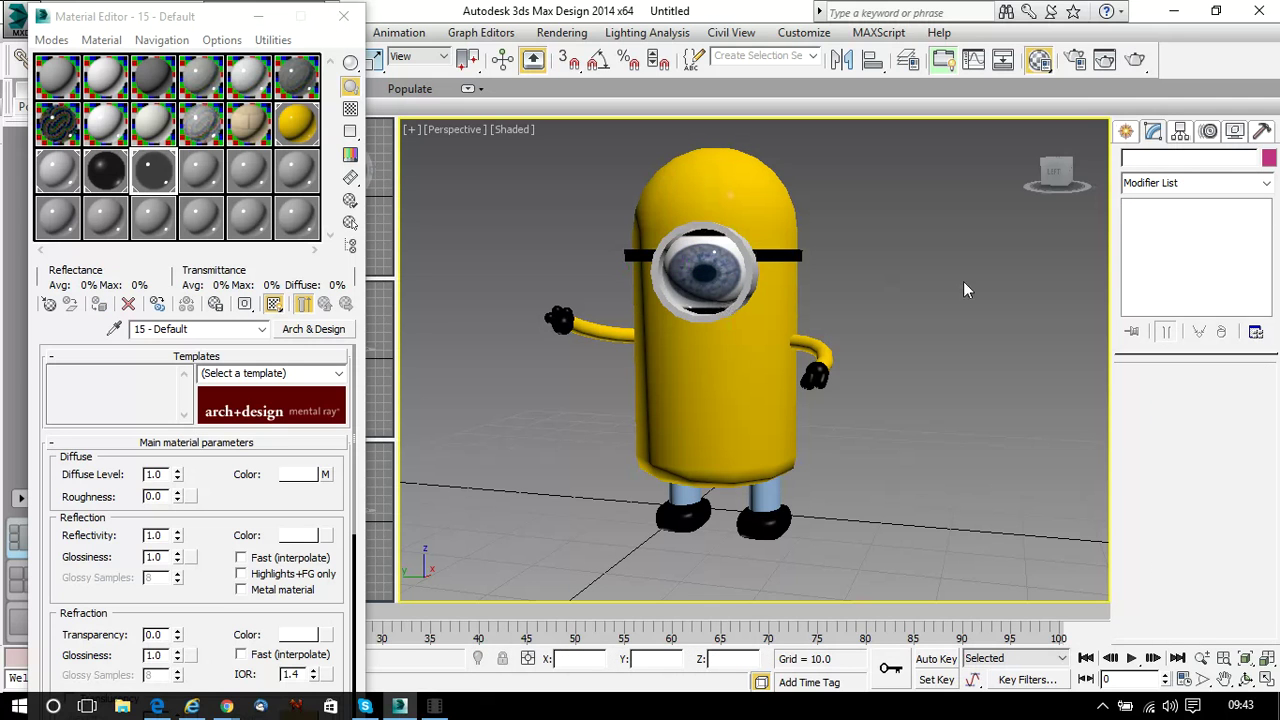
left_click(1135, 60)
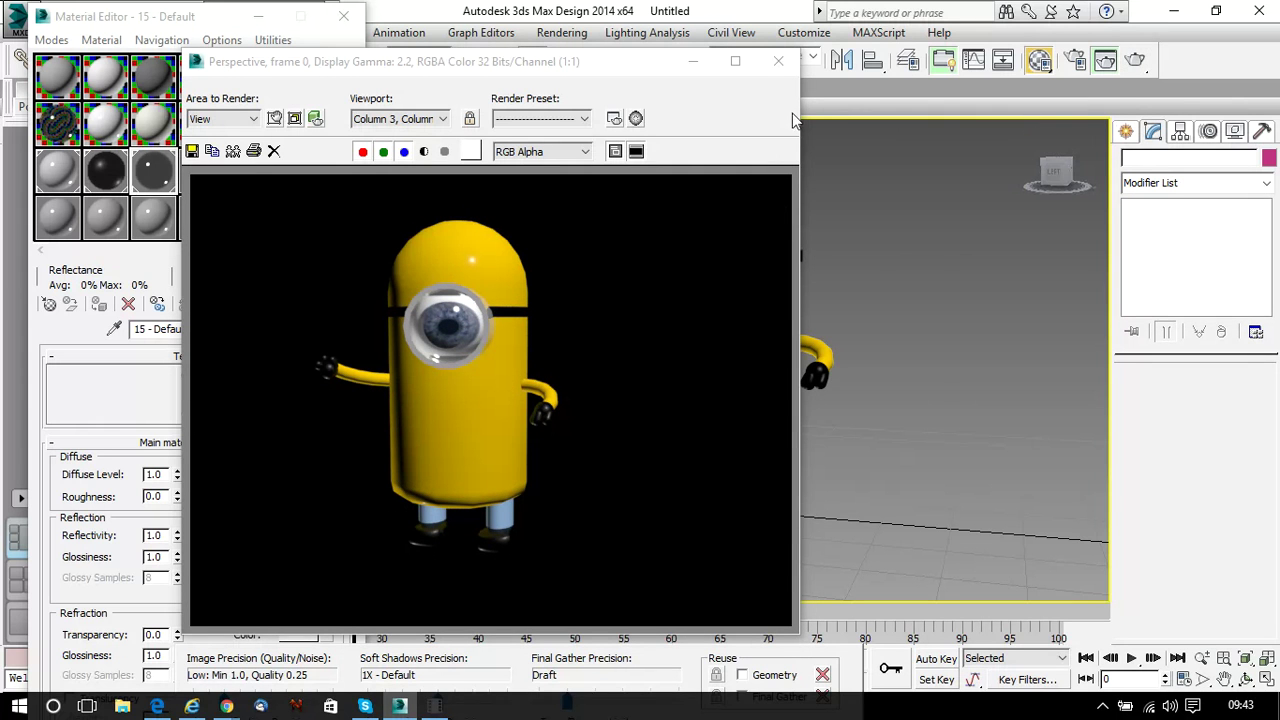
left_click(779, 62)
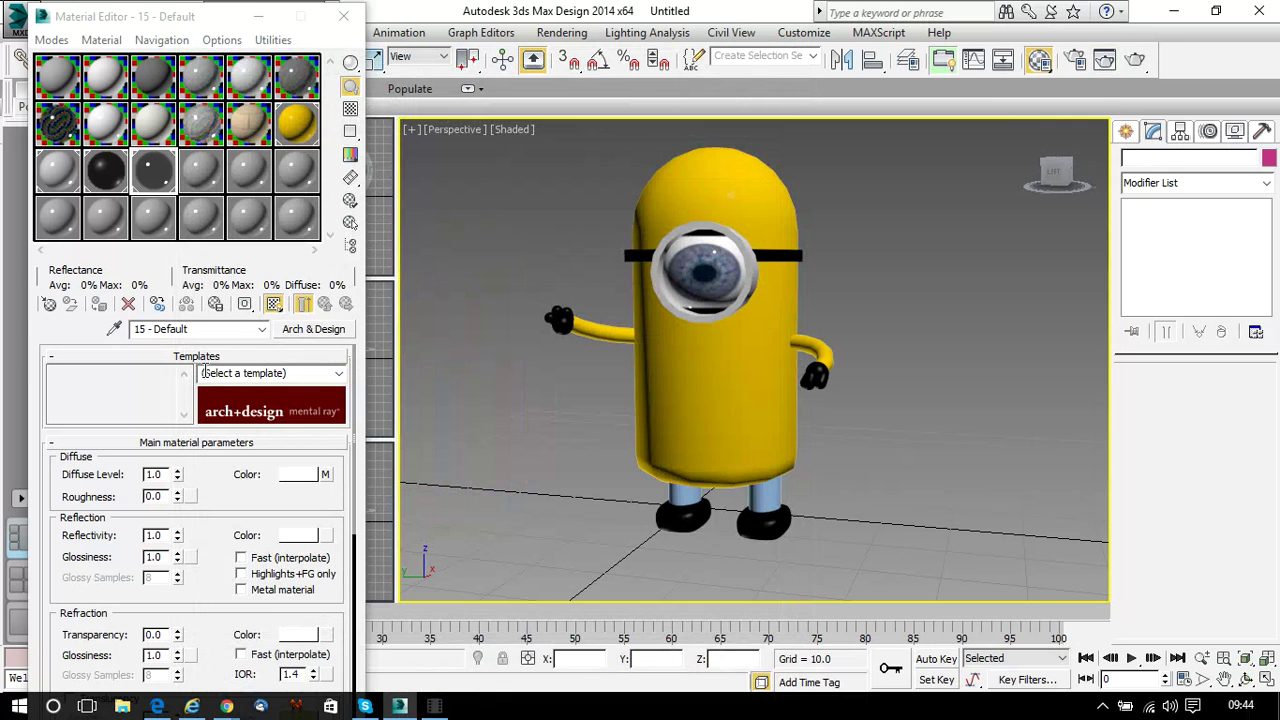
Reopen the diffuse iris map and enlarge its size to 27.0 wide by 15.2 high
left_click(325, 475)
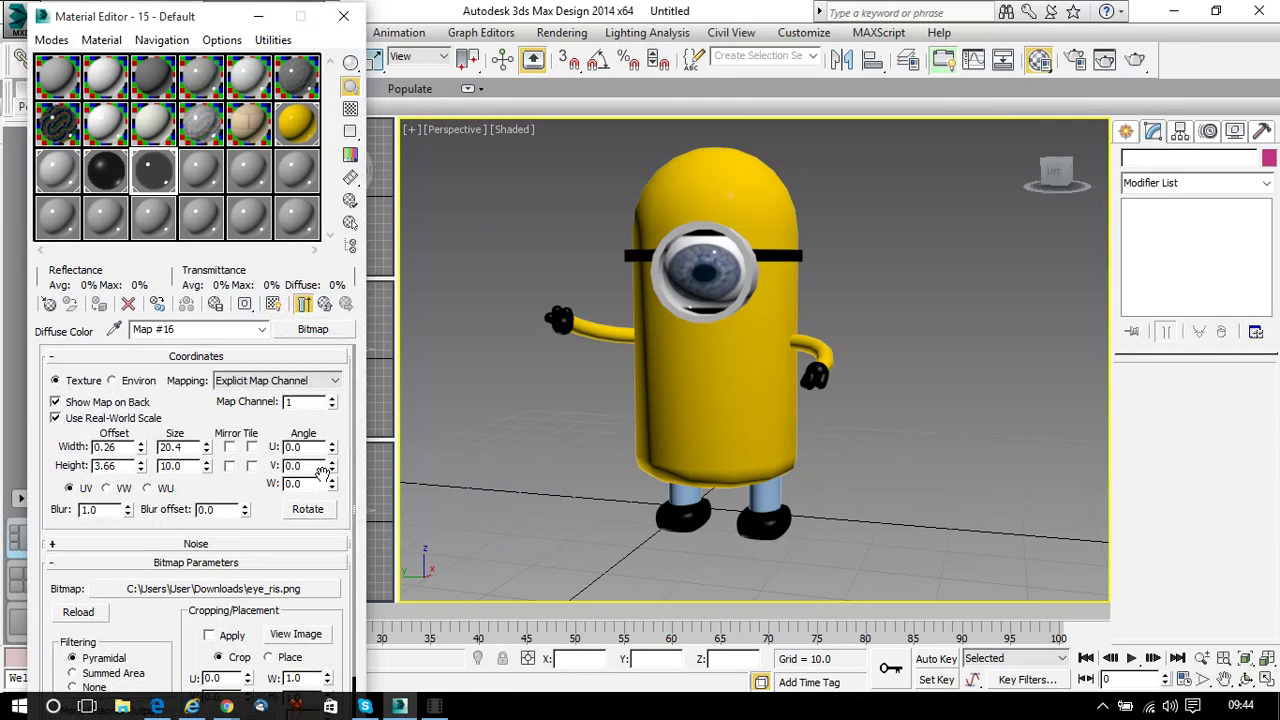
left_click(205, 446)
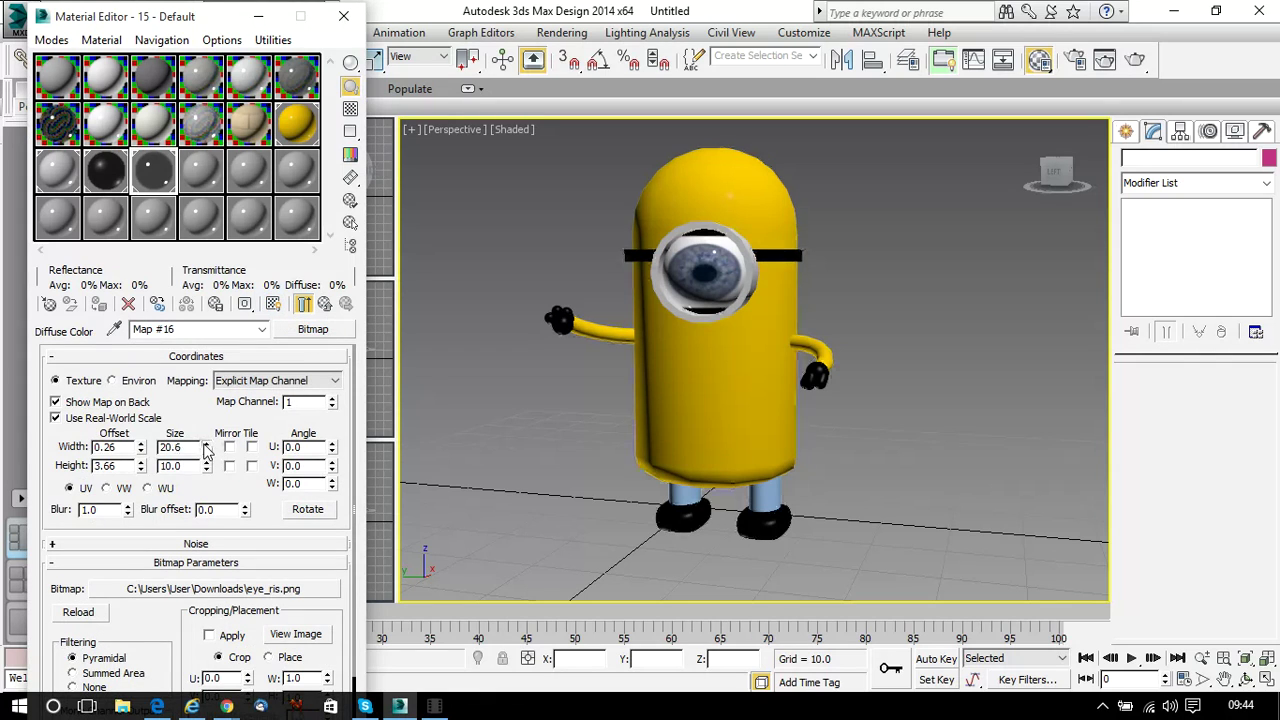
left_click_drag(205, 447, 205, 381)
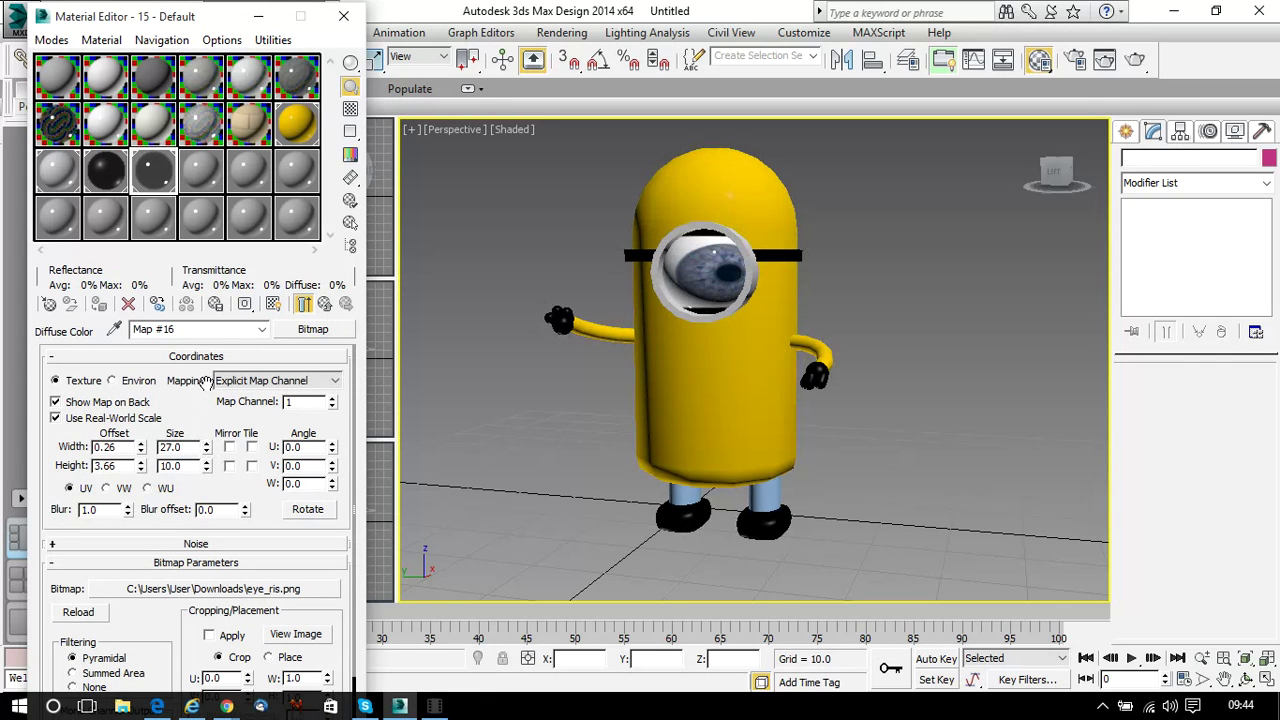
left_click_drag(206, 465, 203, 420)
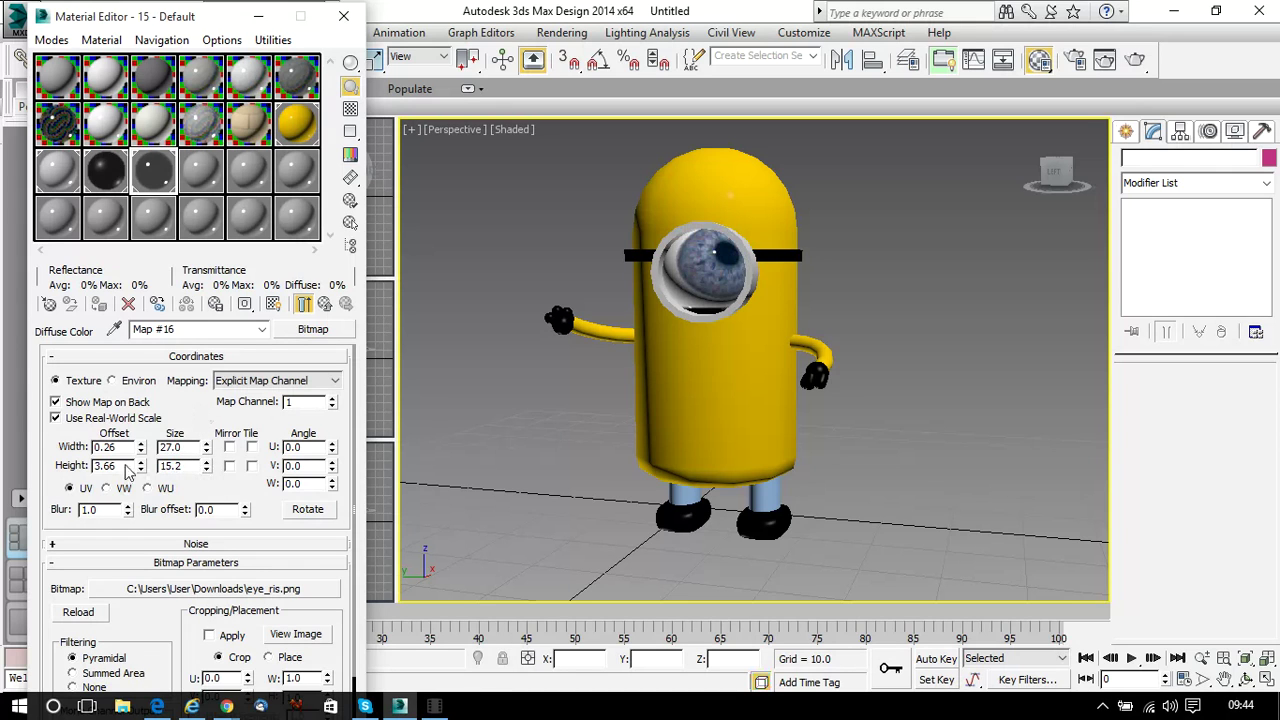
Set the iris map's width offset to 0 and its height offset to 2.1
left_click_drag(140, 451, 140, 472)
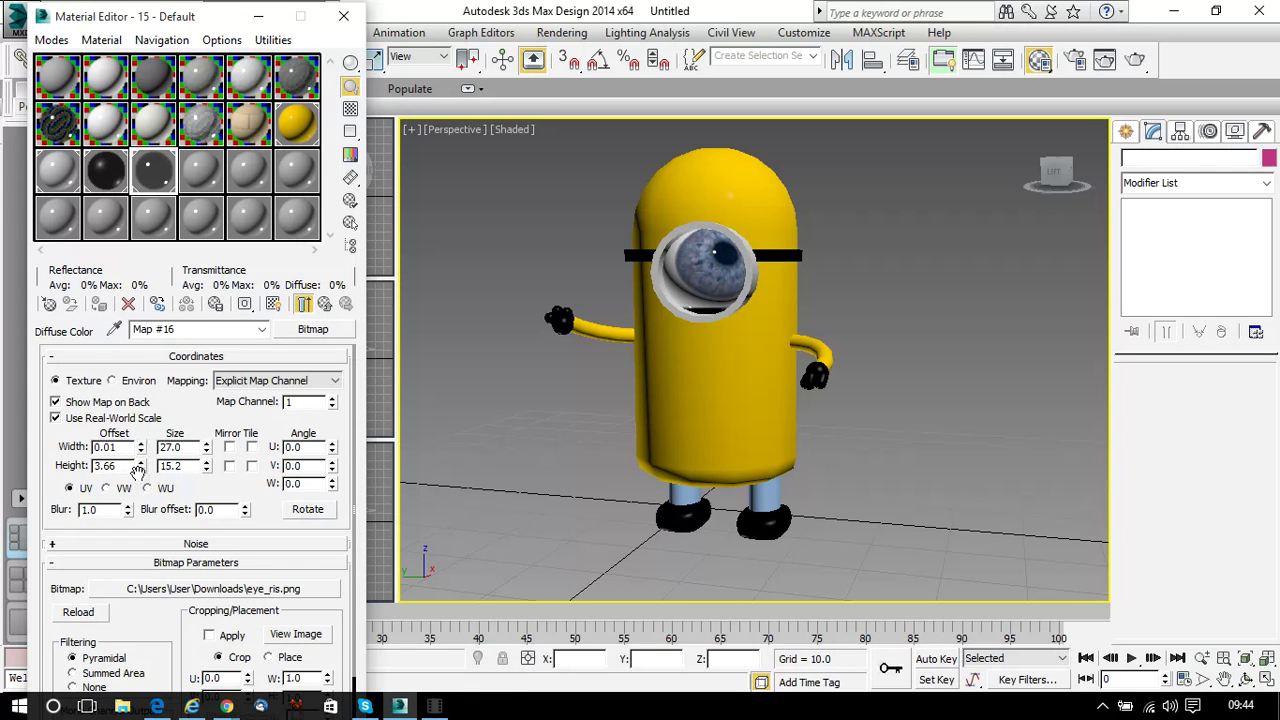
double_click(118, 448)
type("0")
key("Return")
left_click_drag(140, 469, 126, 611)
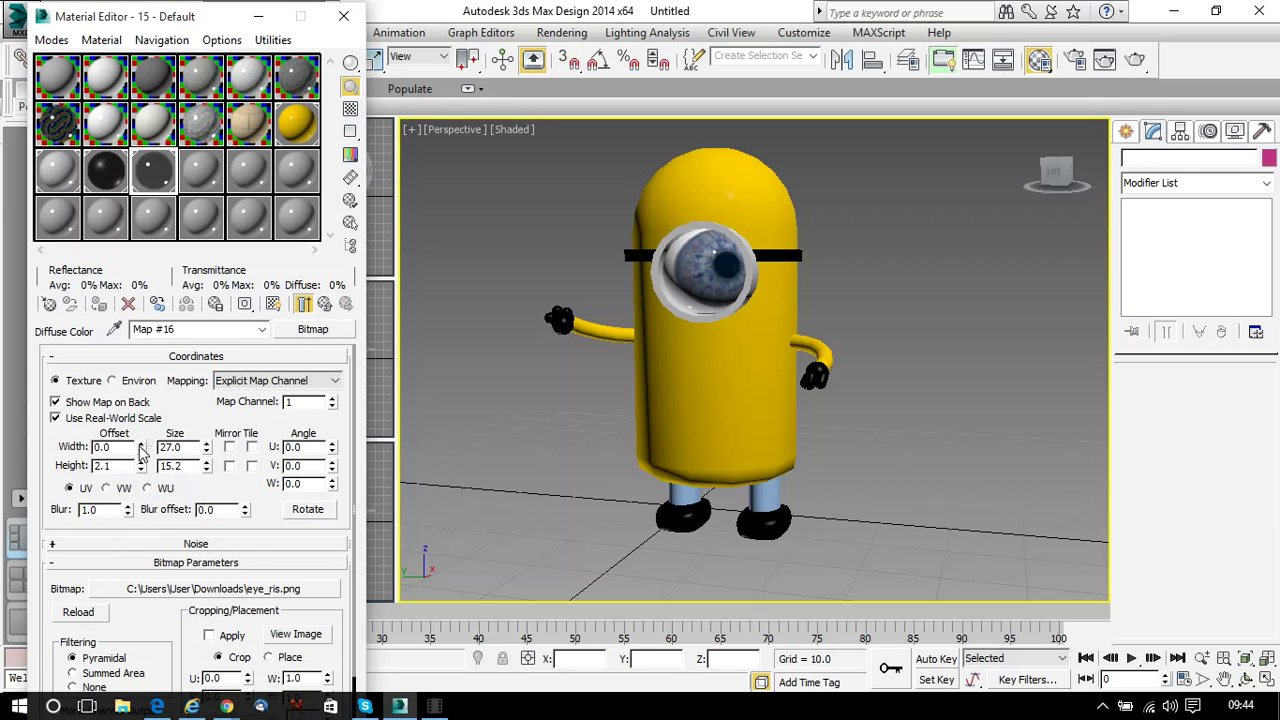
Shift the iris map's width offset to about -3.06 and turn on tiling along its width
left_click_drag(141, 451, 131, 684)
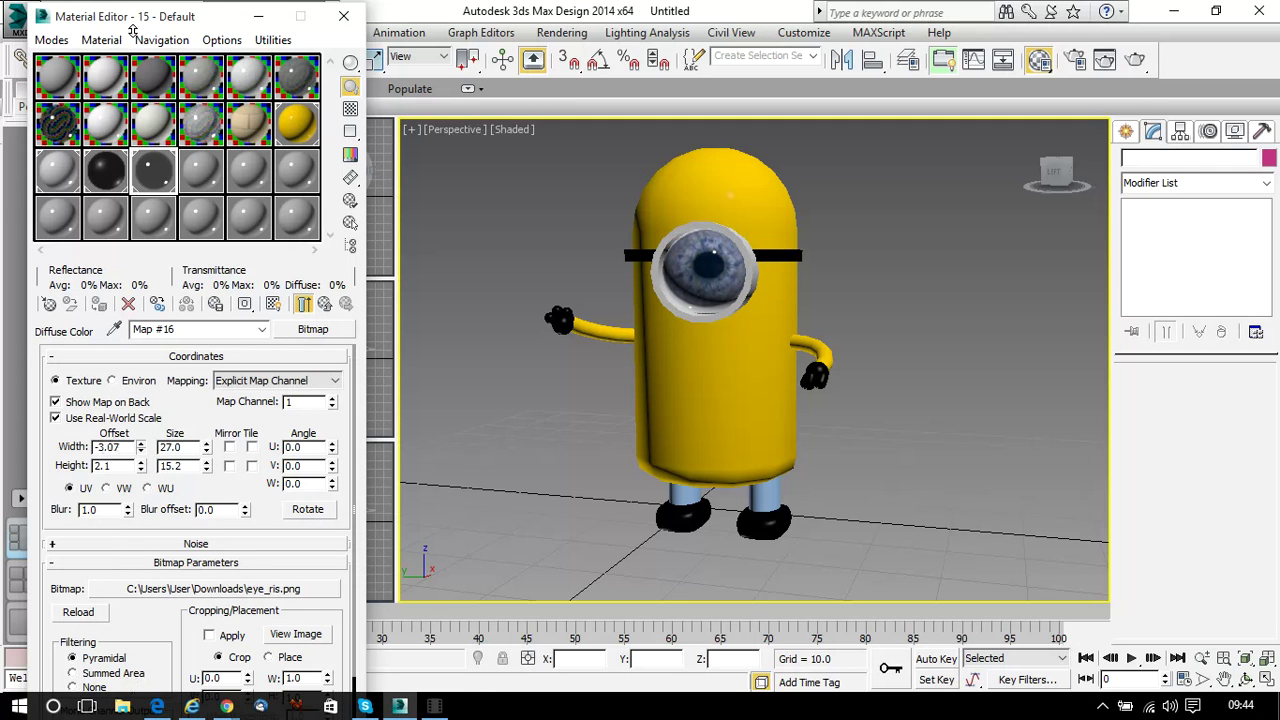
left_click_drag(132, 30, 132, 28)
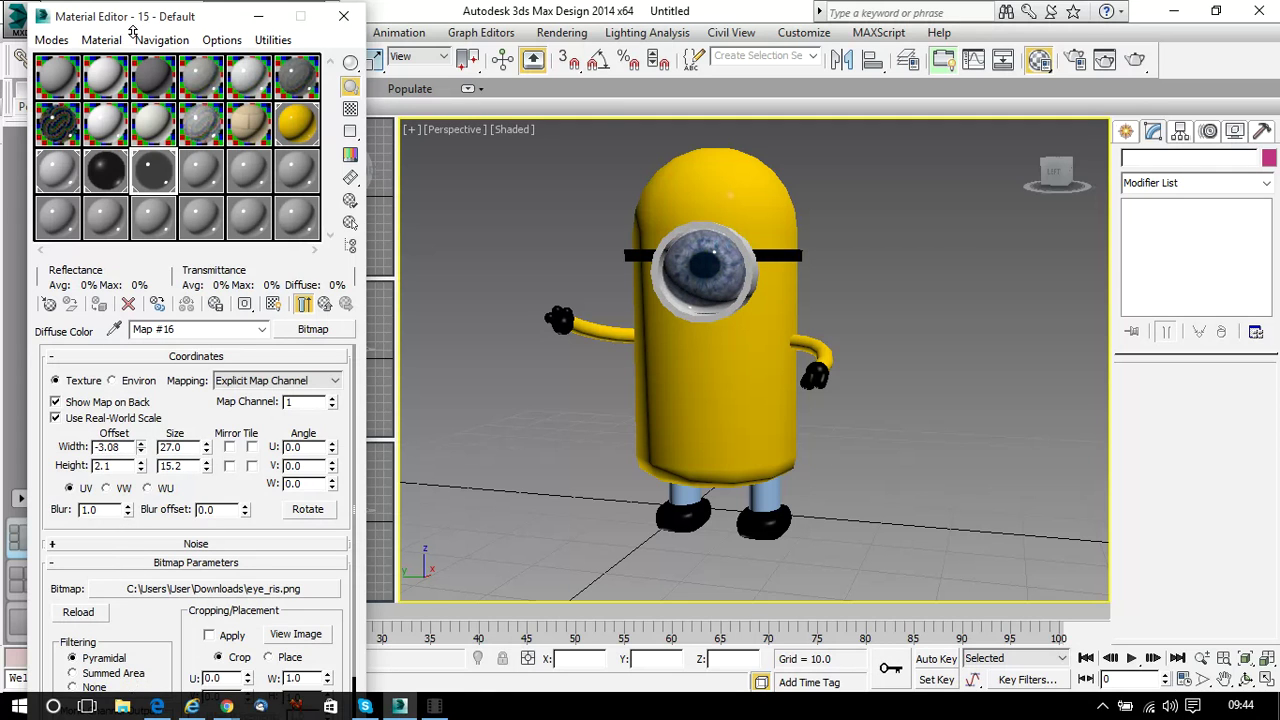
left_click(252, 447)
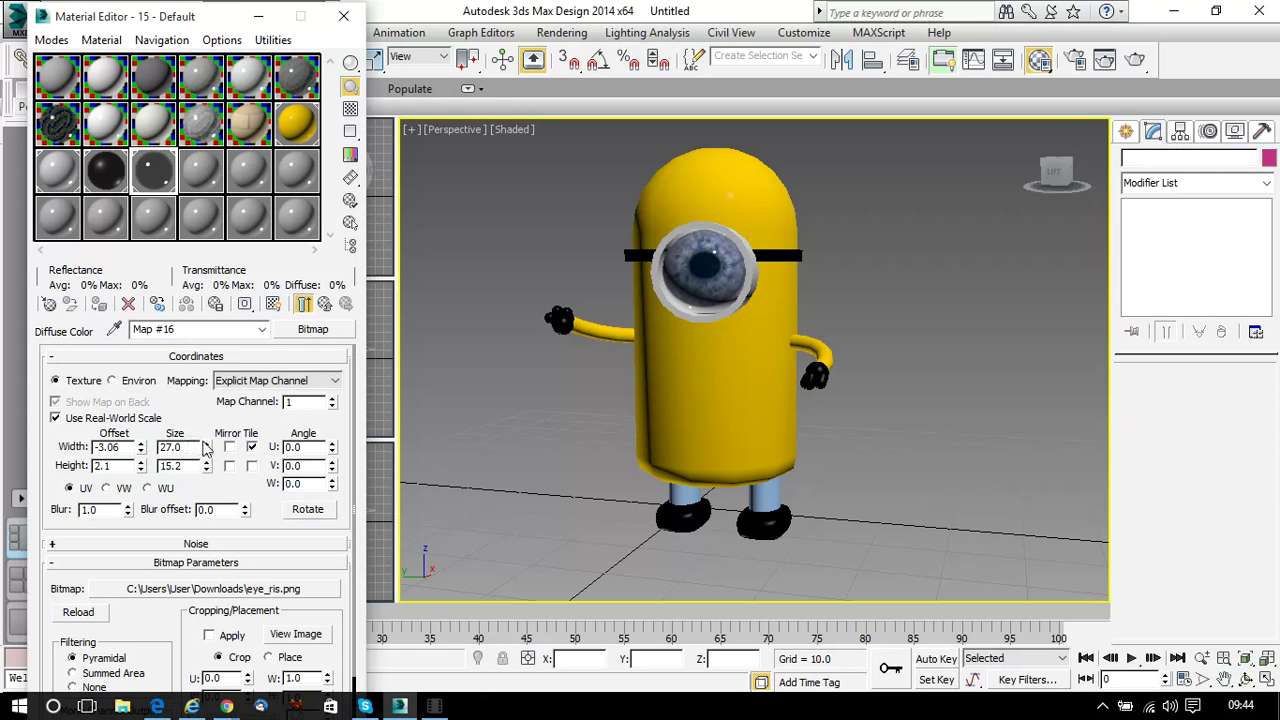
Reduce the iris map's size to 20.5 wide by 10.2 high and turn on tiling along its height
left_click_drag(207, 453, 207, 512)
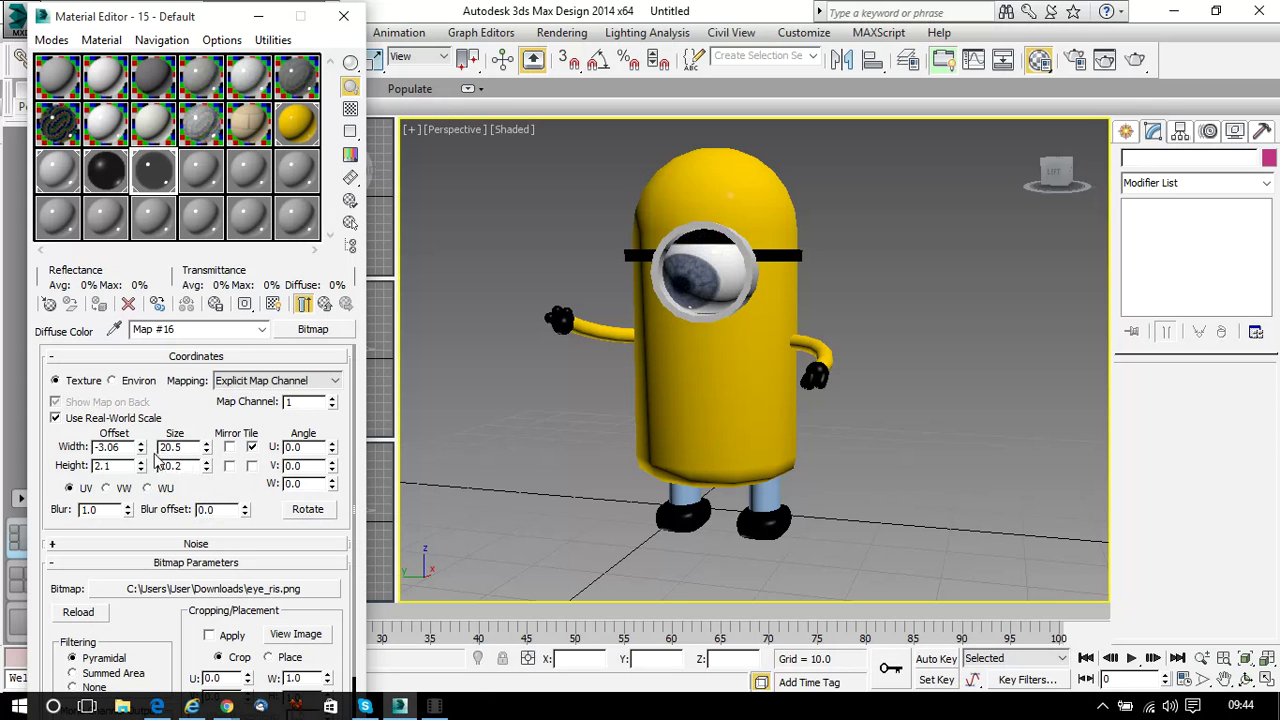
left_click_drag(141, 450, 147, 427)
left_click(251, 466)
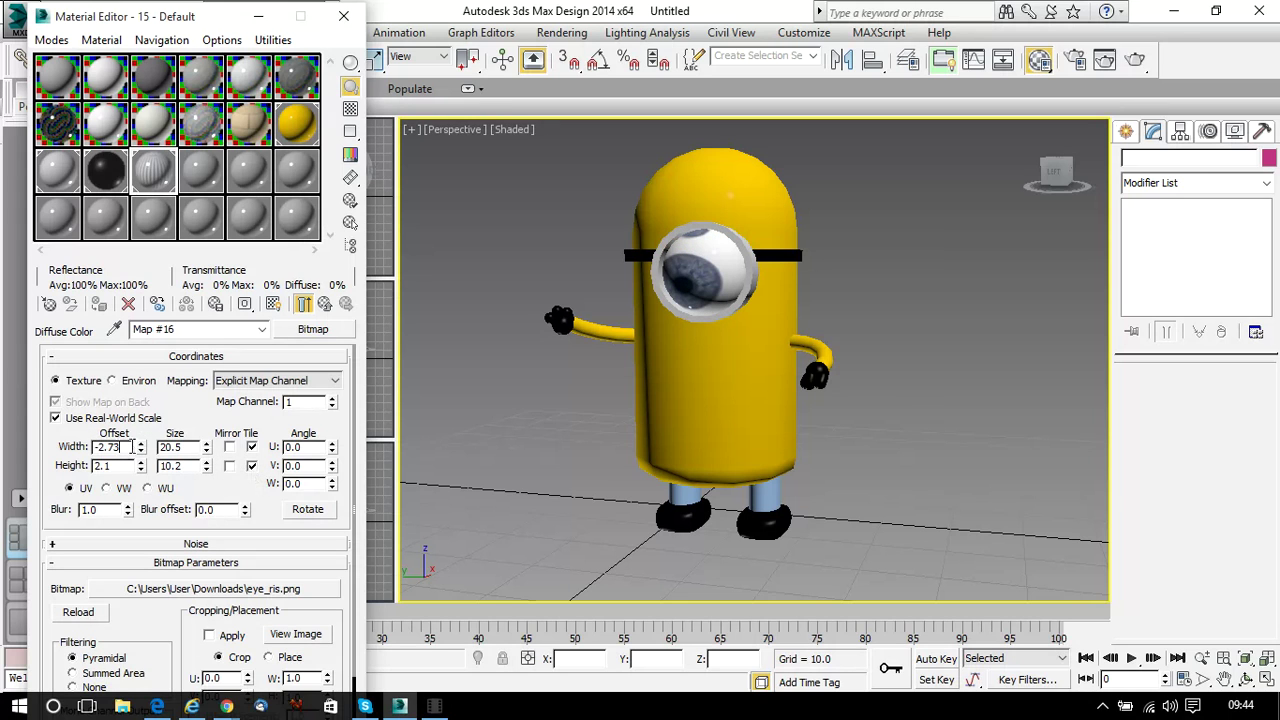
Set the iris map's width offset to 0 and its height offset to 3.55
left_click_drag(132, 447, 70, 444)
type("0")
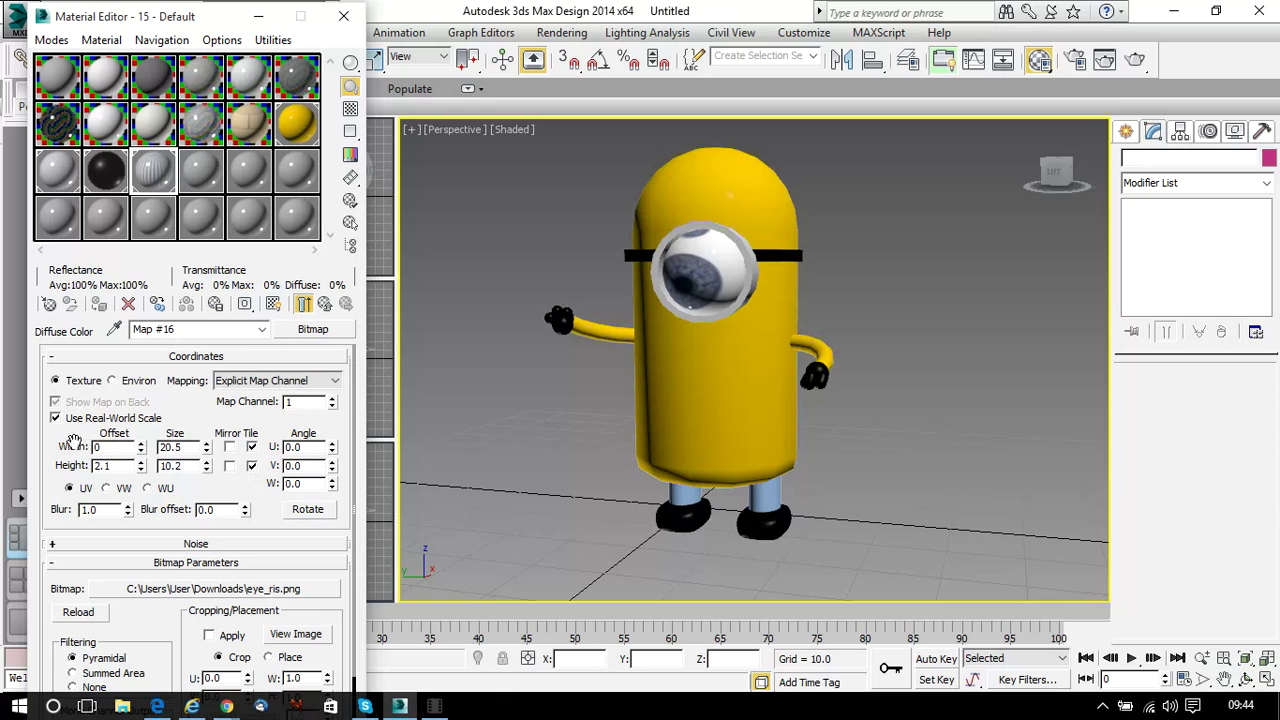
left_click_drag(141, 466, 153, 335)
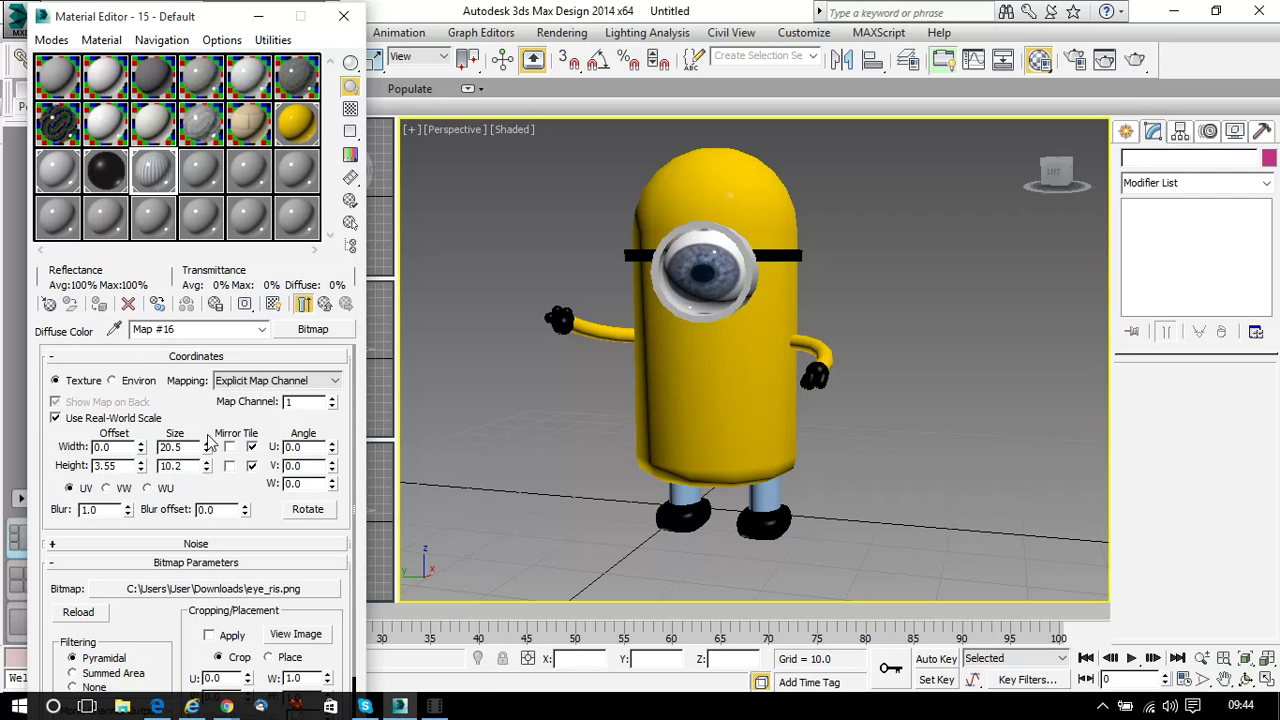
Set the iris map's height size to 11.4 and check the eye by viewing the minion from different angles
left_click_drag(207, 470, 207, 405)
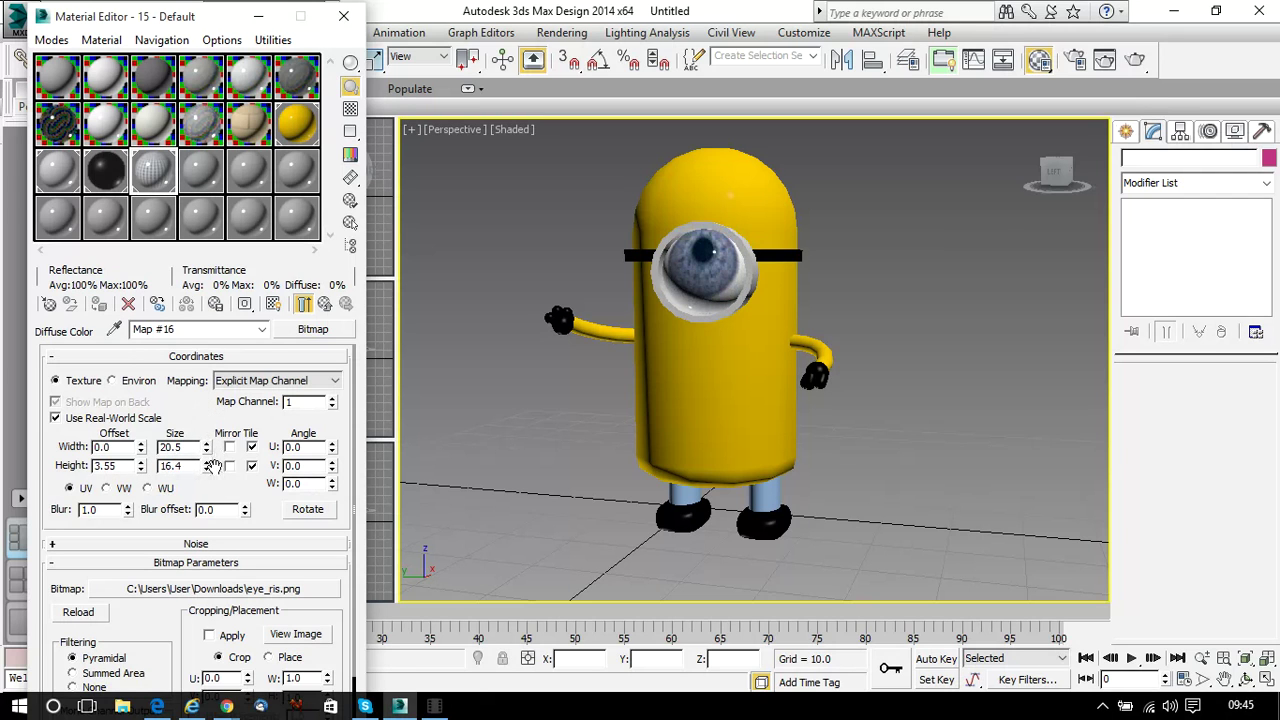
left_click_drag(205, 470, 205, 474)
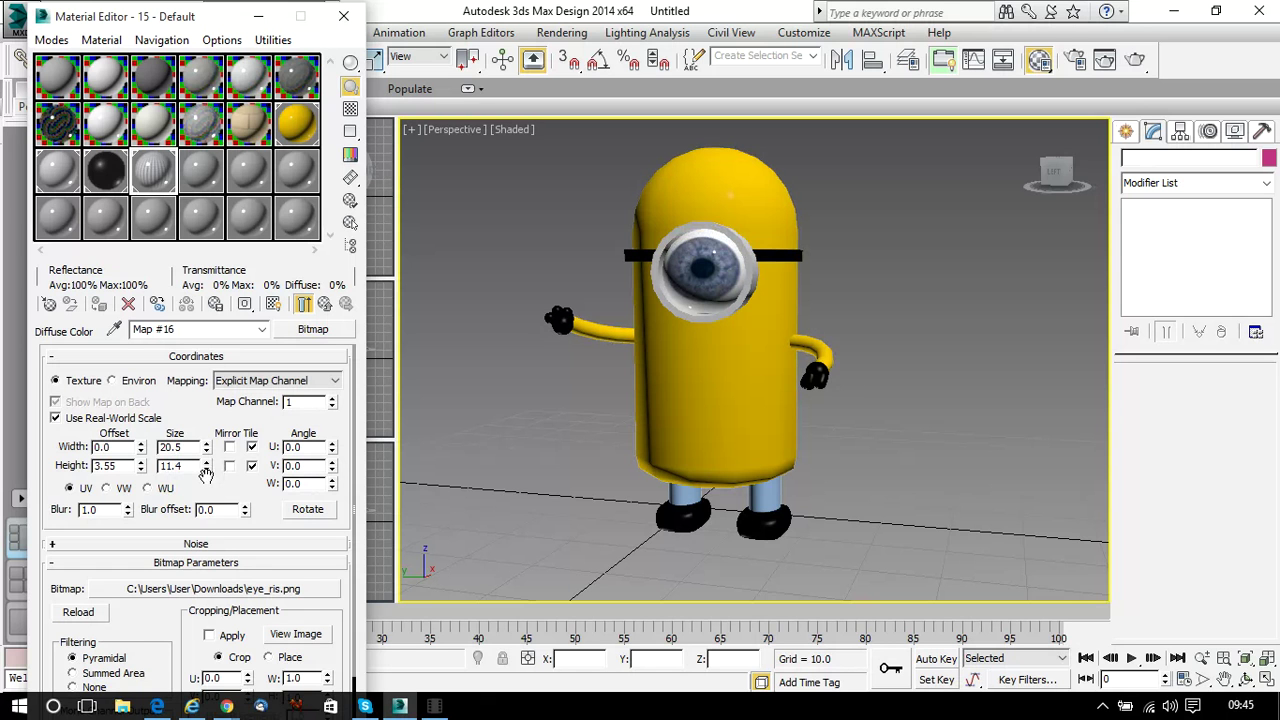
left_click_drag(1058, 173, 1092, 174)
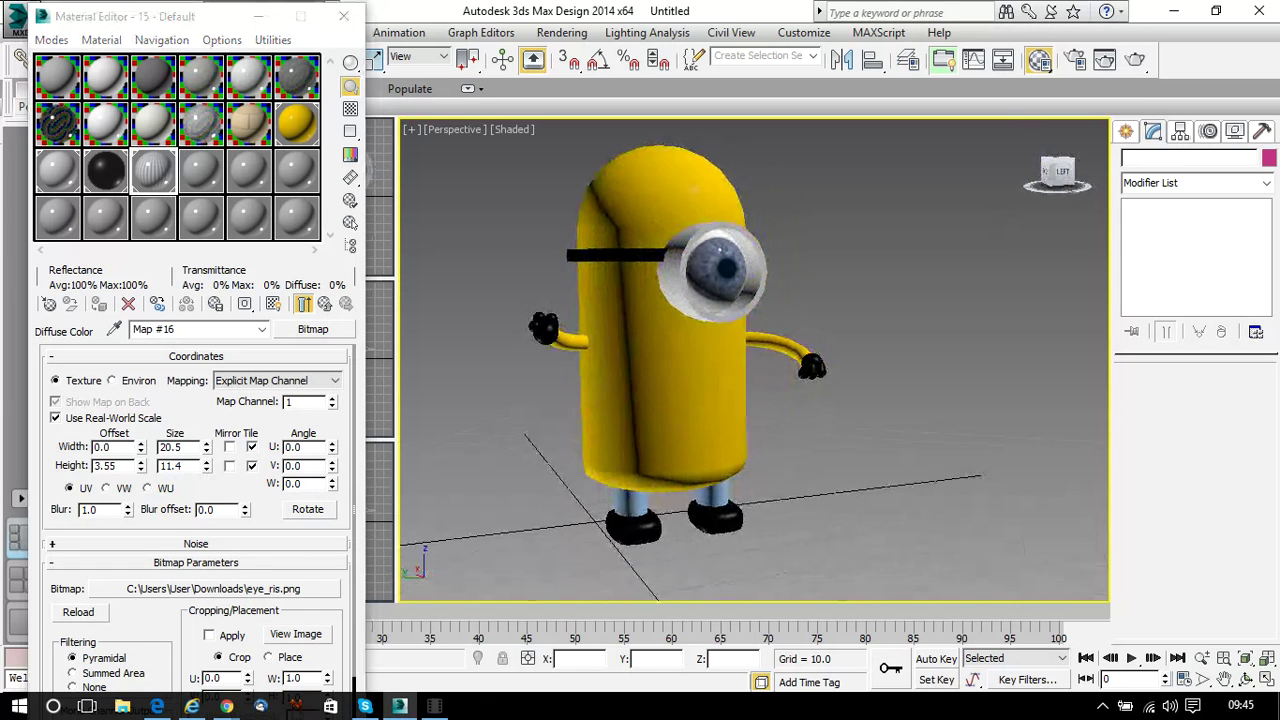
middle_click_drag(760, 360, 666, 338, "alt")
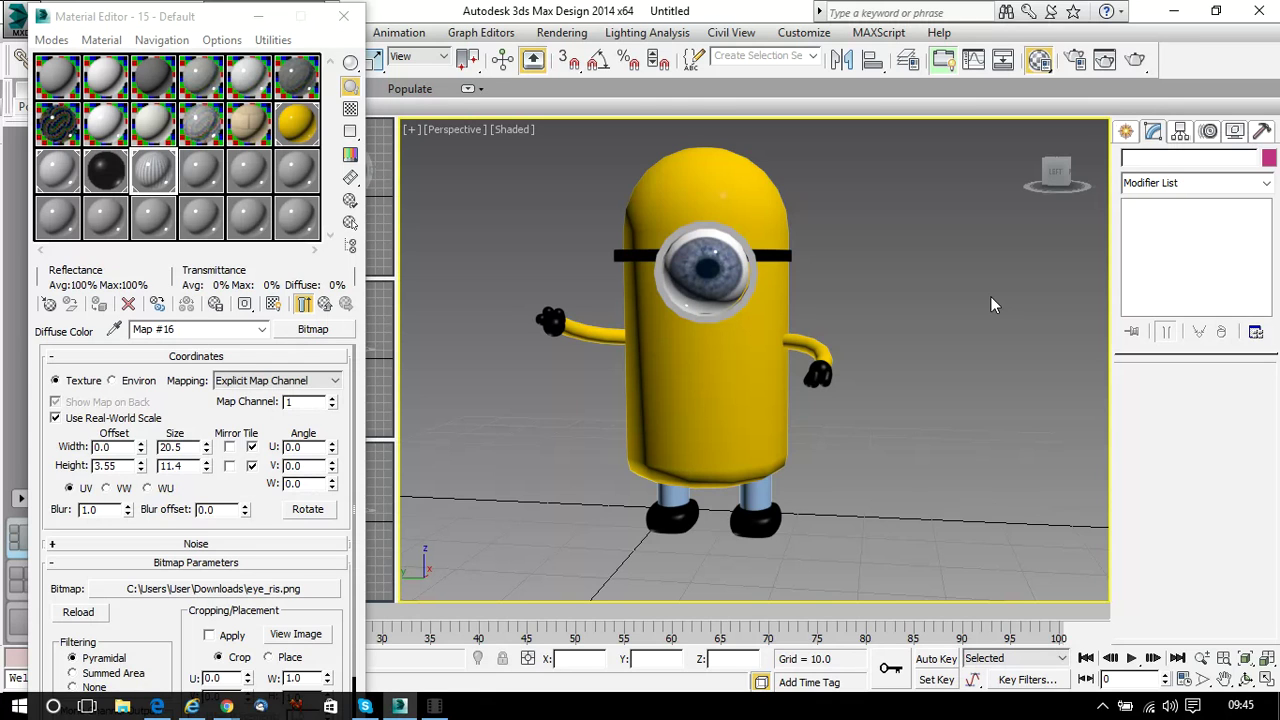
Clone the minion's yellow body capsule as an independent copy named Capsule008
left_click(1126, 132)
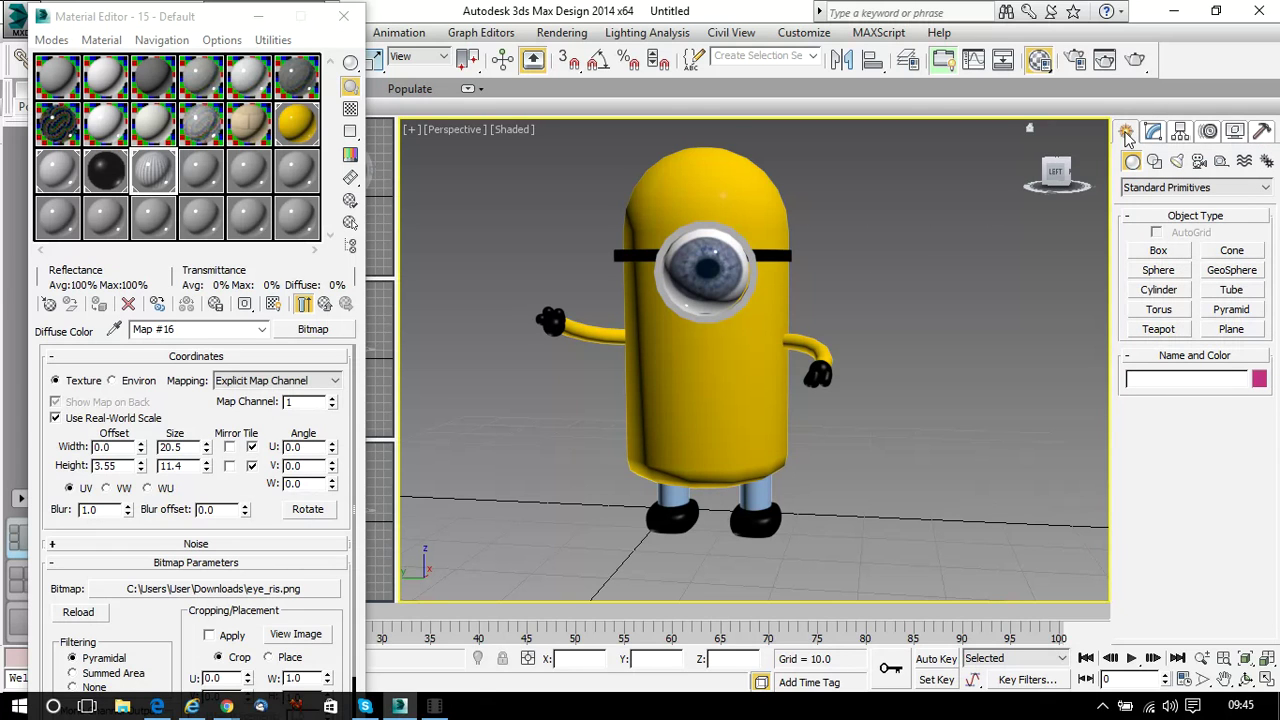
left_click(730, 406)
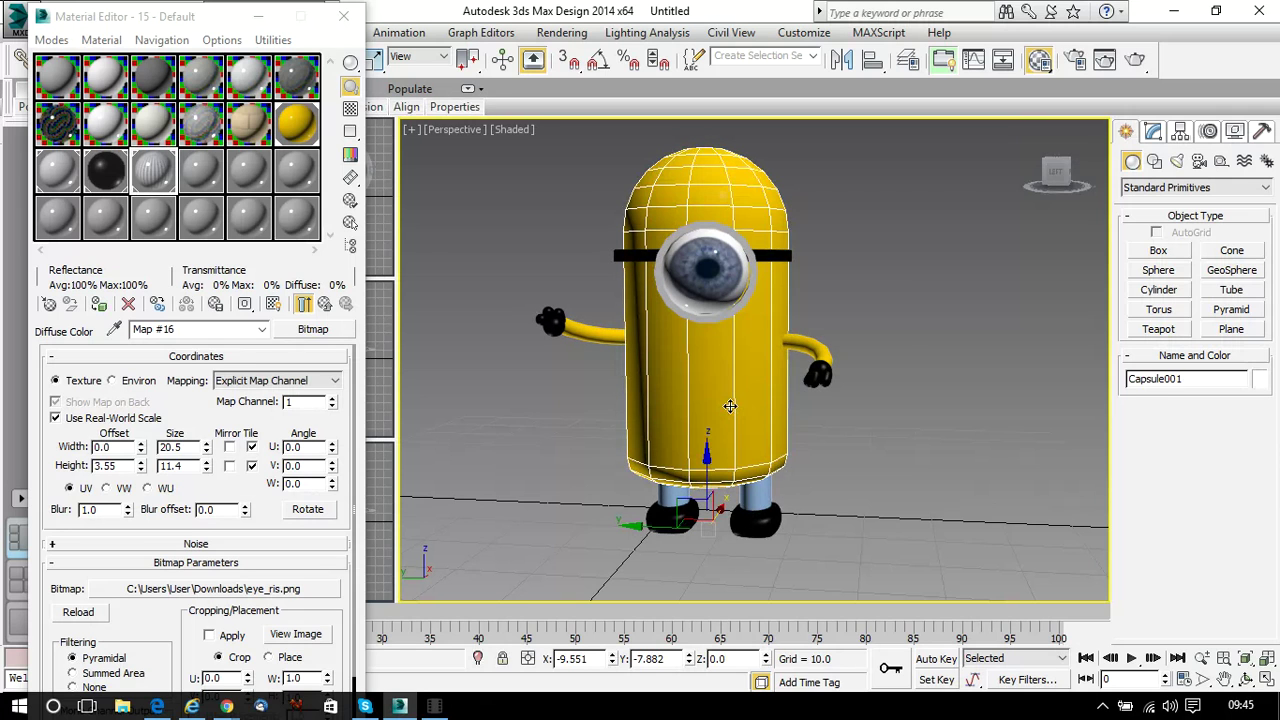
right_click(730, 406)
left_click(750, 499)
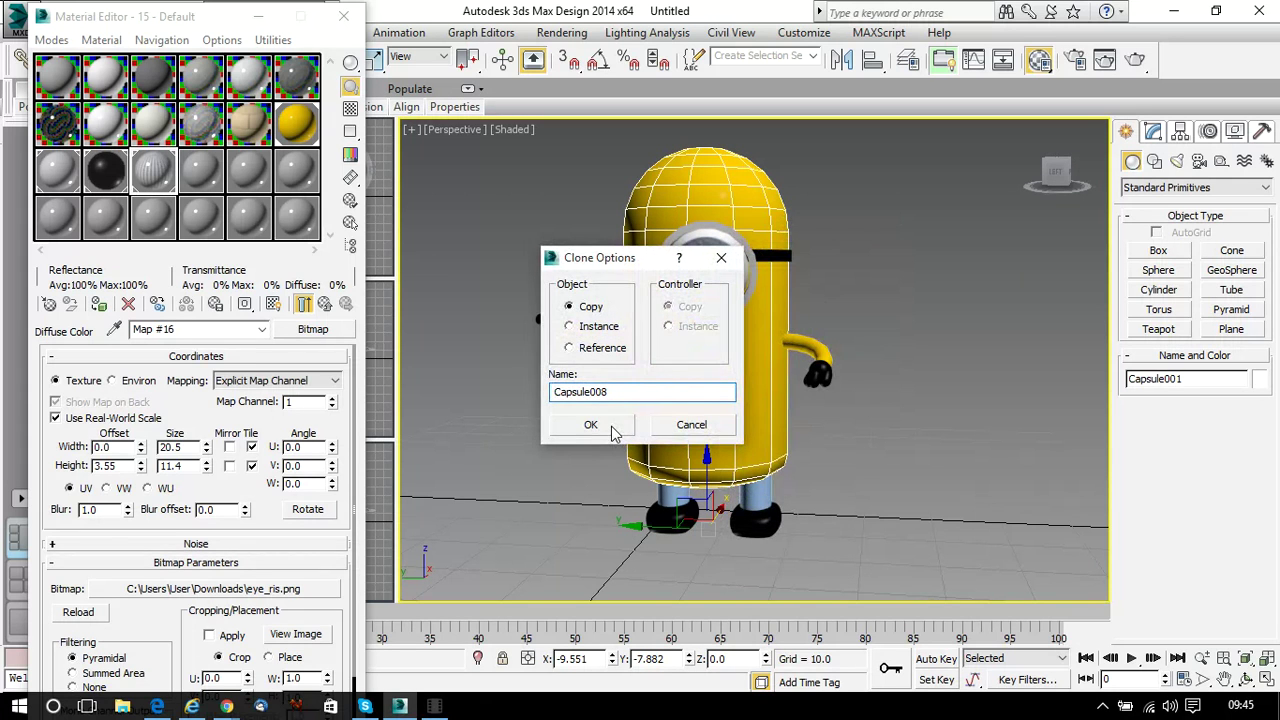
left_click(612, 428)
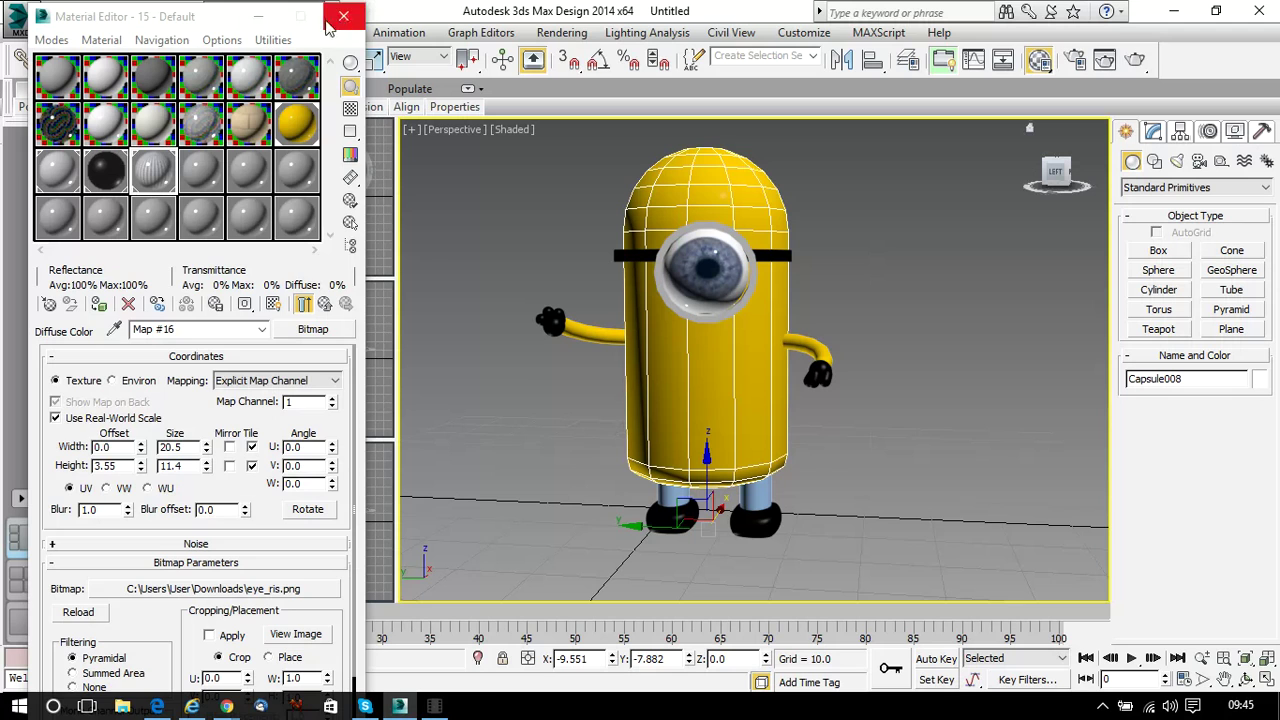
Minimise the Material Editor and uniformly scale the copied body capsule to about 100.9 percent
left_click(257, 17)
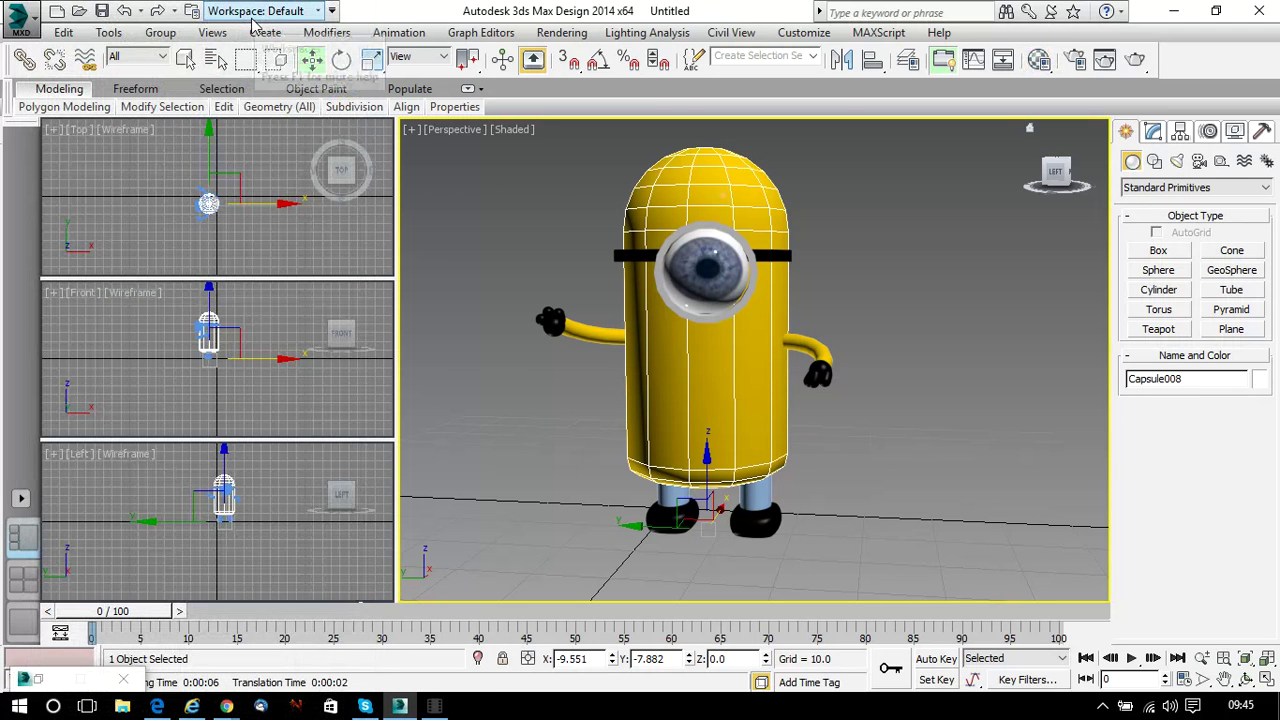
left_click(372, 59)
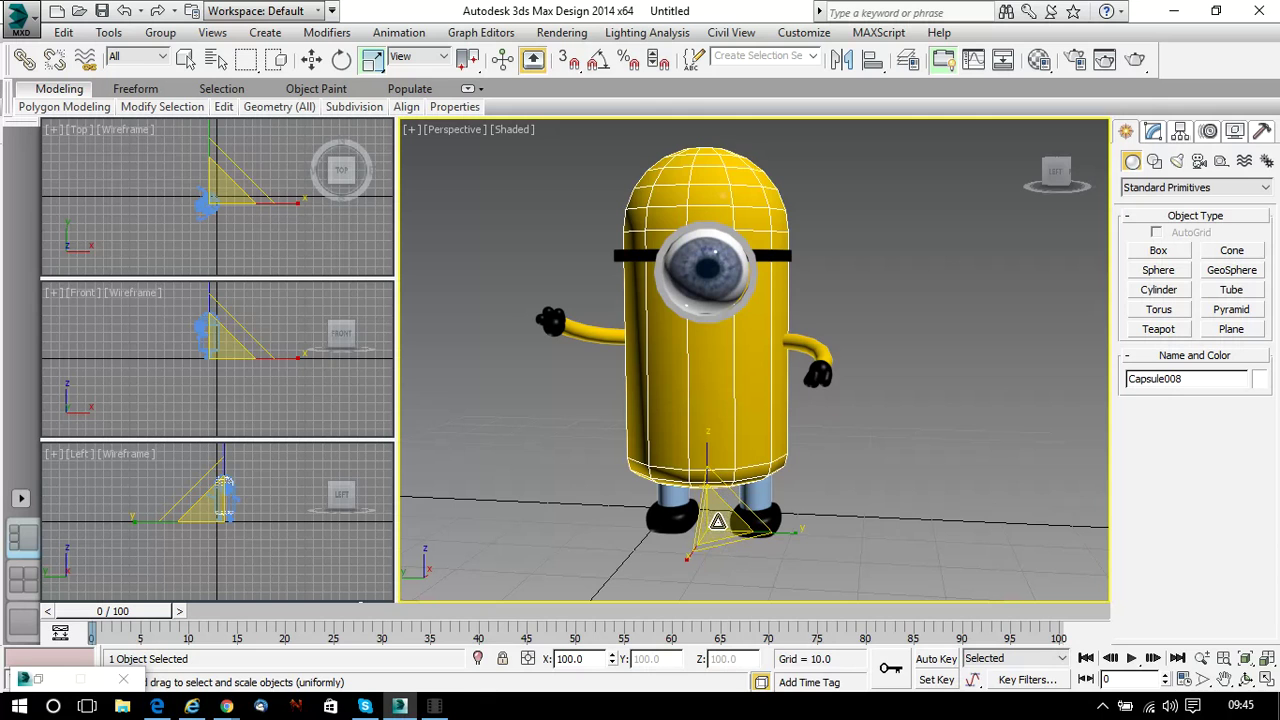
left_click_drag(717, 521, 723, 519)
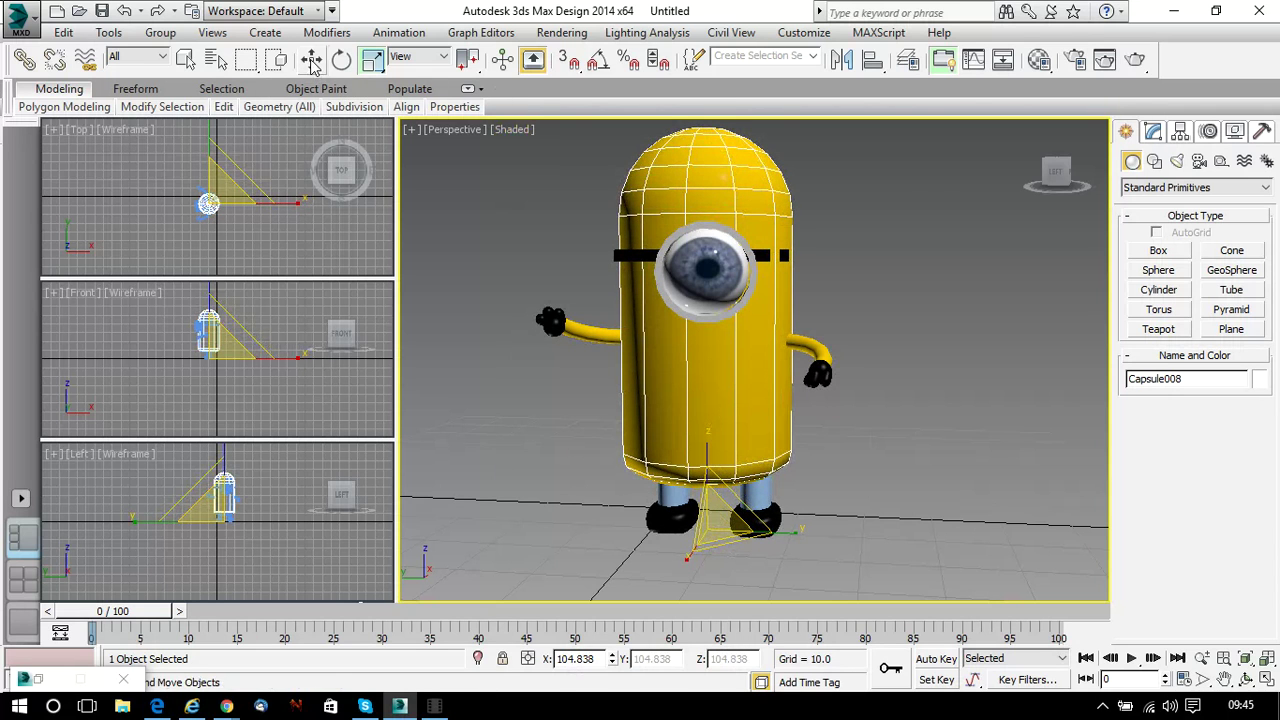
left_click_drag(372, 59, 372, 86)
left_click_drag(703, 508, 700, 506)
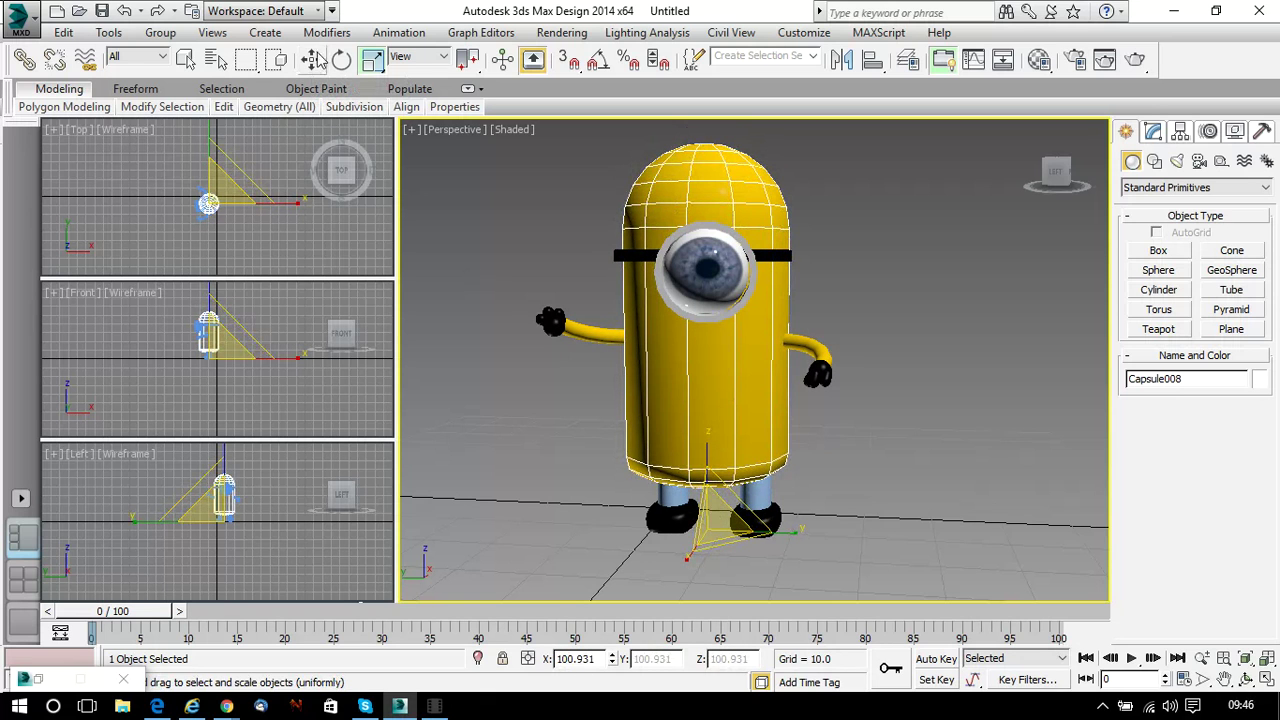
Go to the copied capsule's base parameters beneath its Edit Poly modifier and set the height segments to 9
left_click(1153, 132)
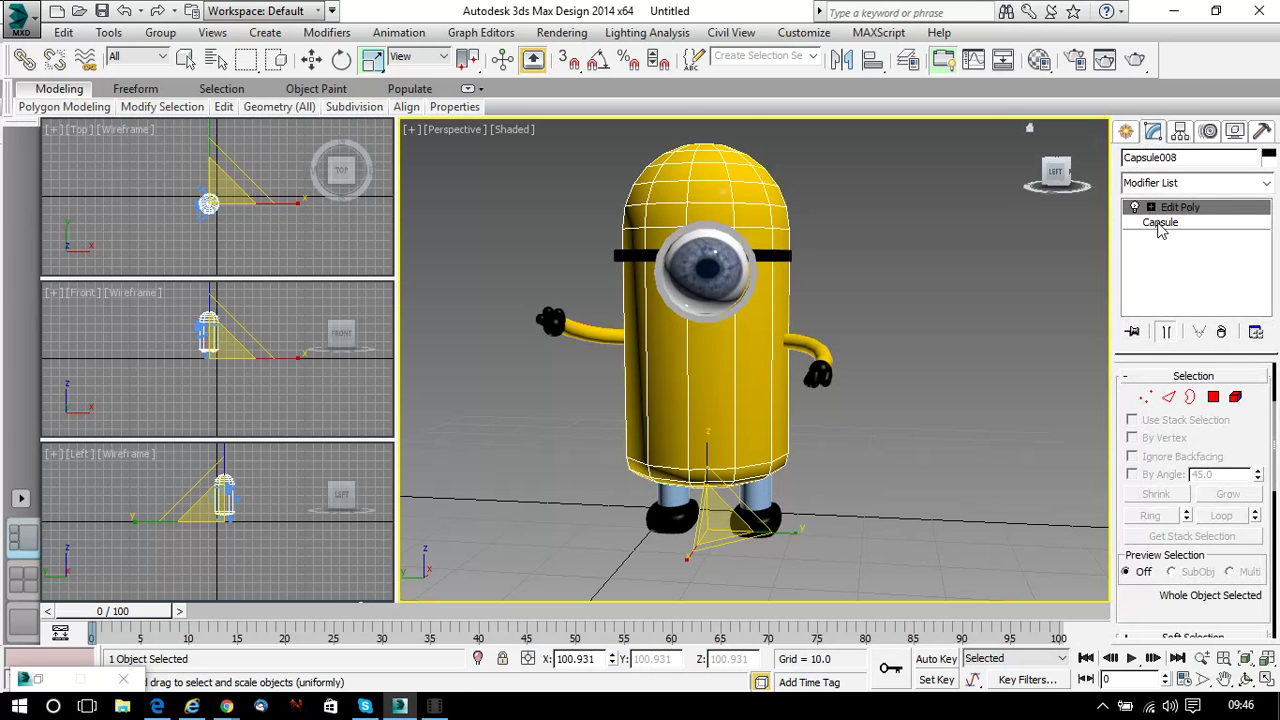
left_click(1159, 226)
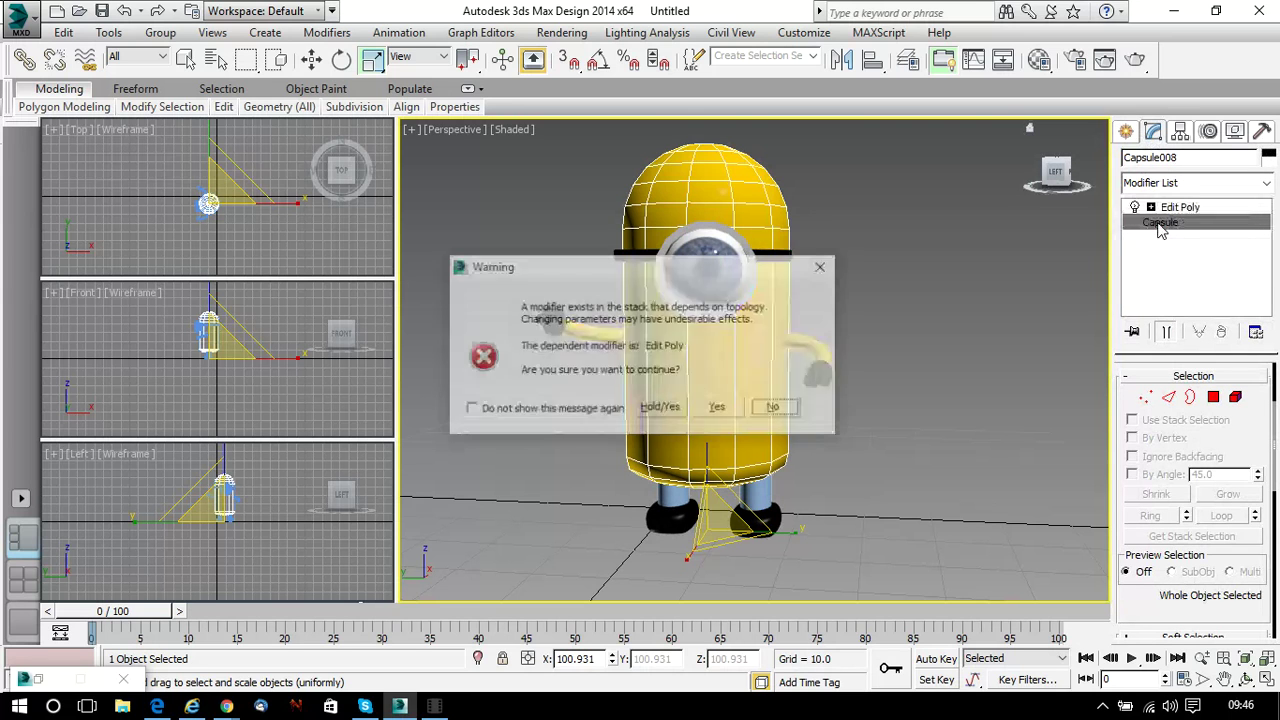
left_click(718, 409)
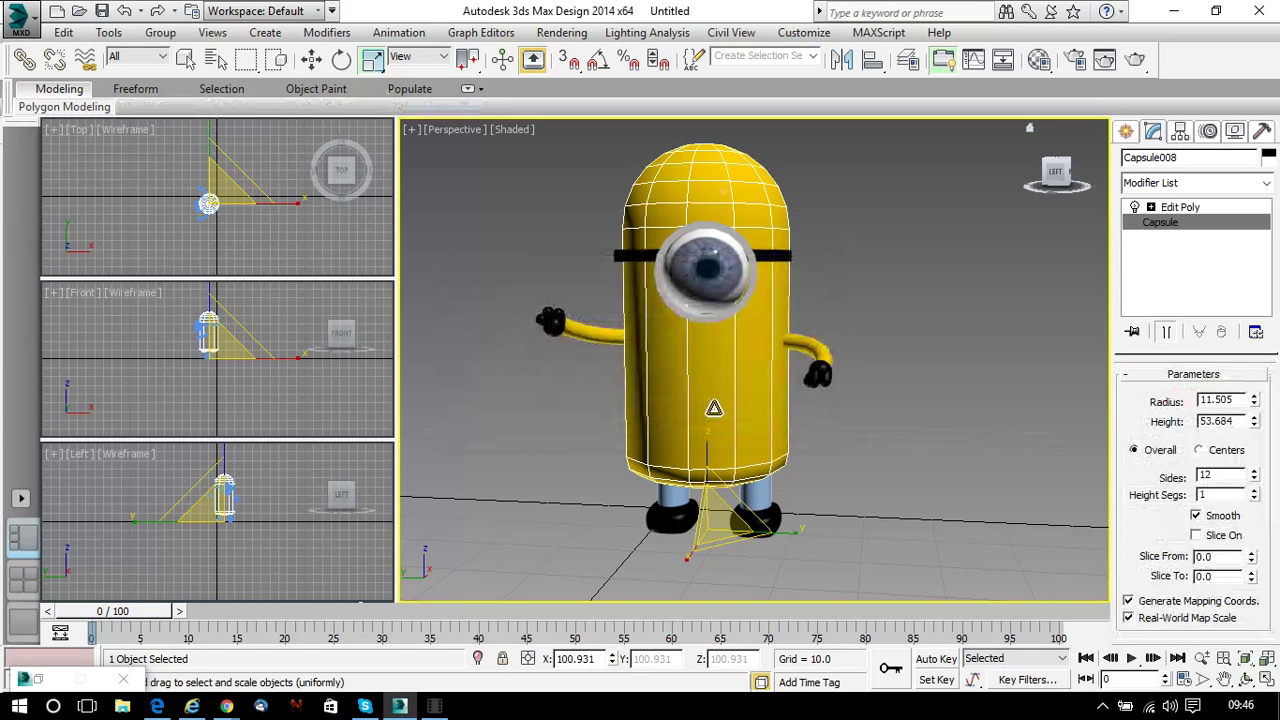
left_click(1254, 492)
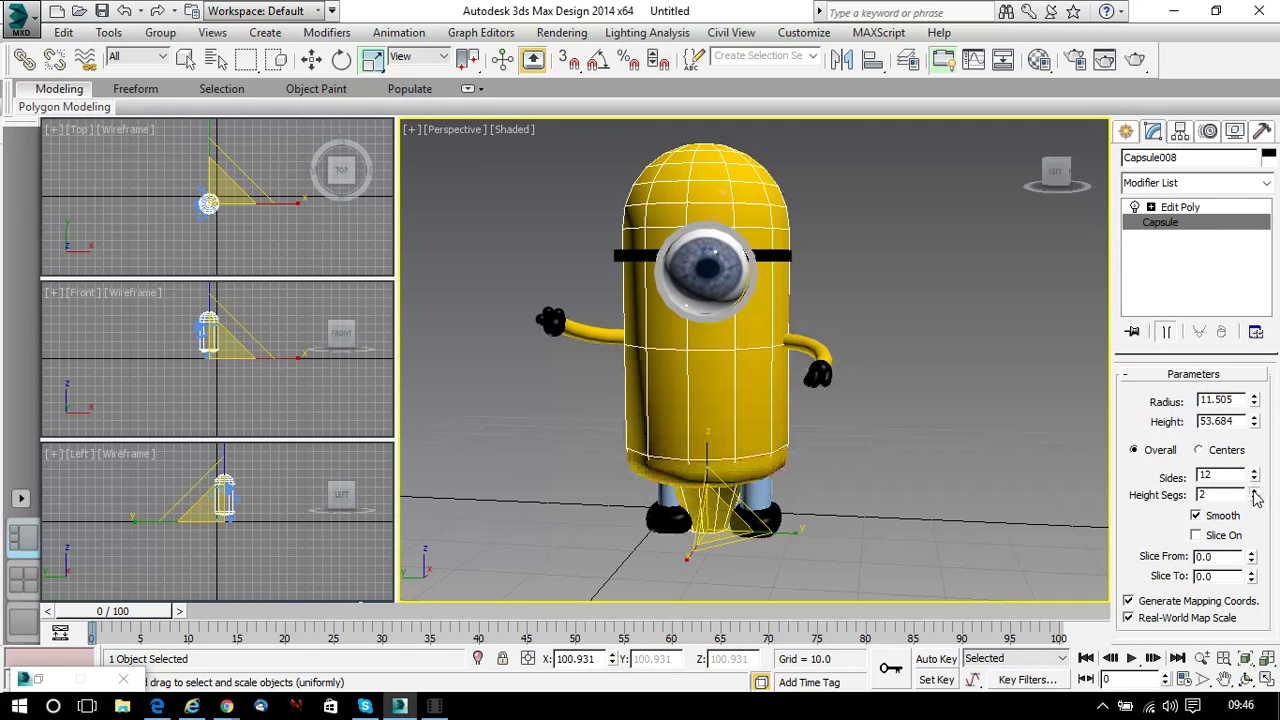
left_click(1254, 492)
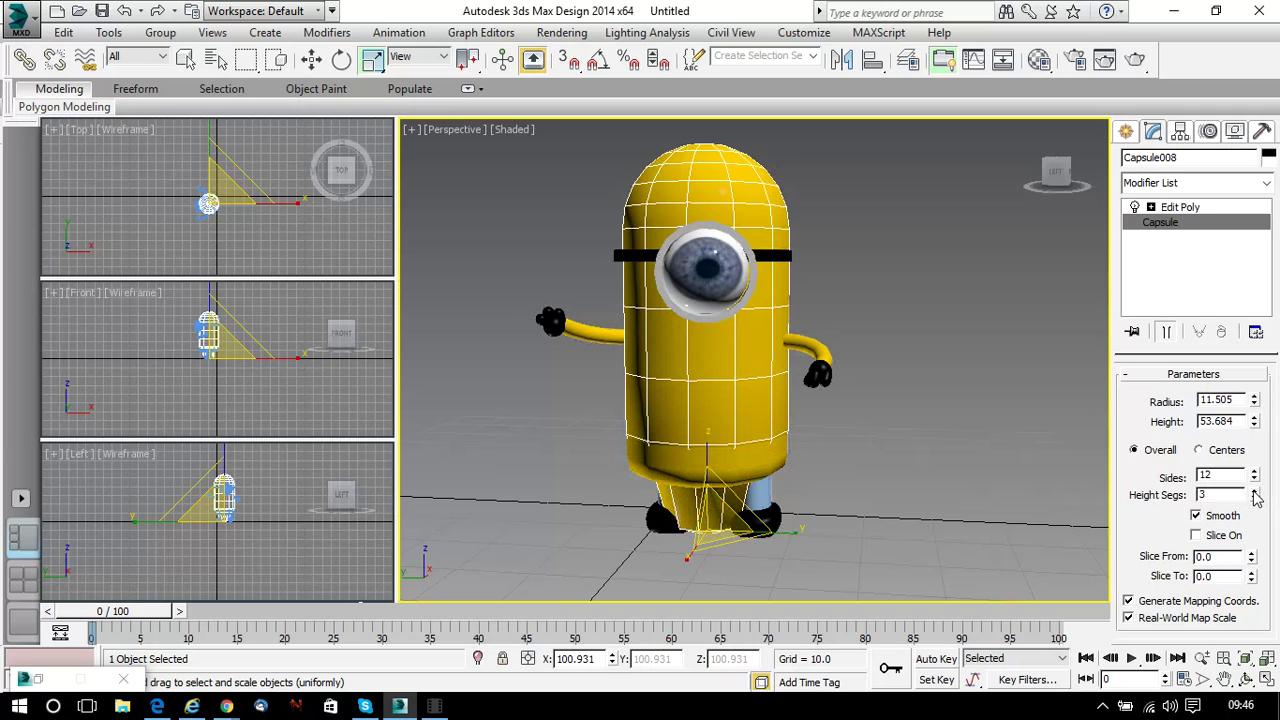
left_click(1254, 492)
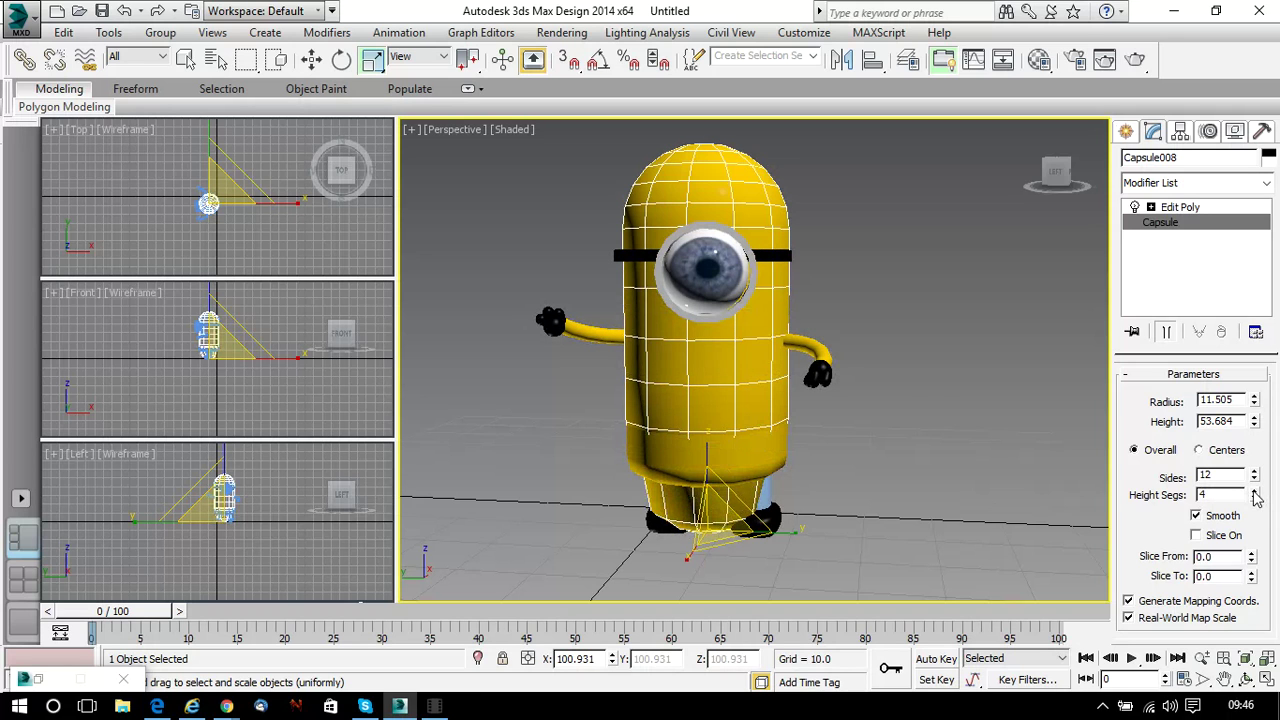
left_click(1254, 492)
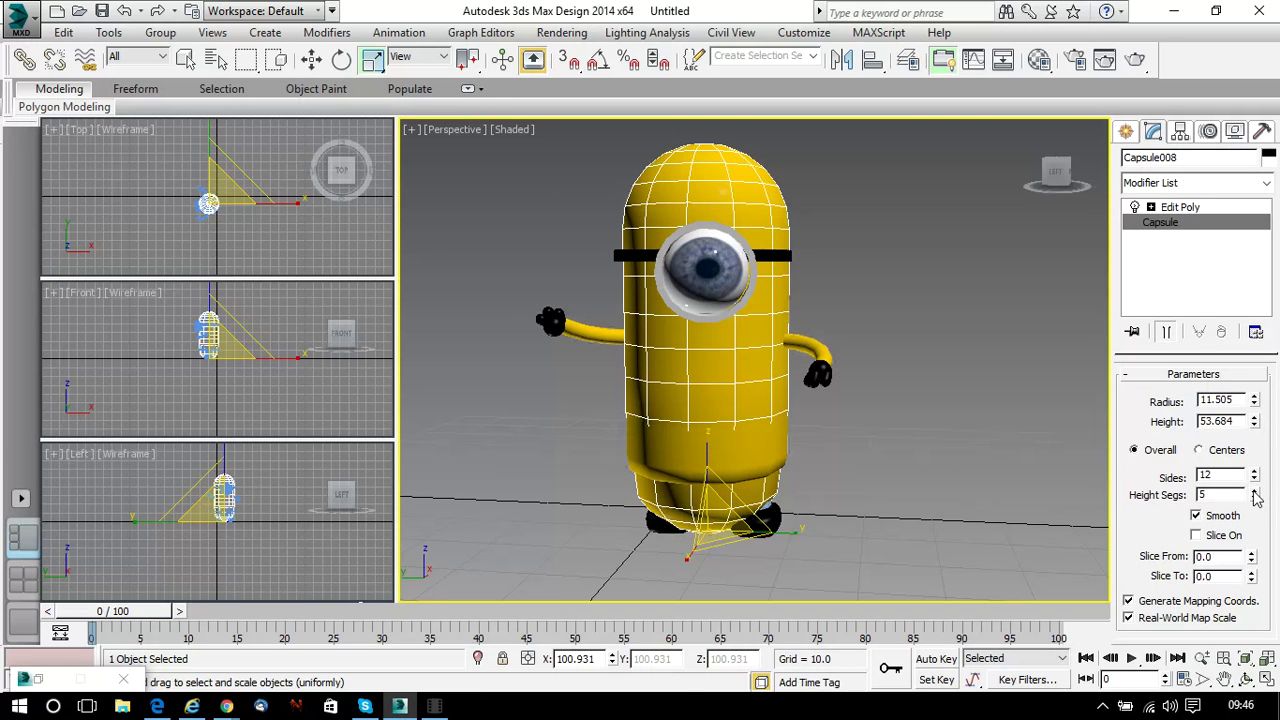
left_click(1254, 492)
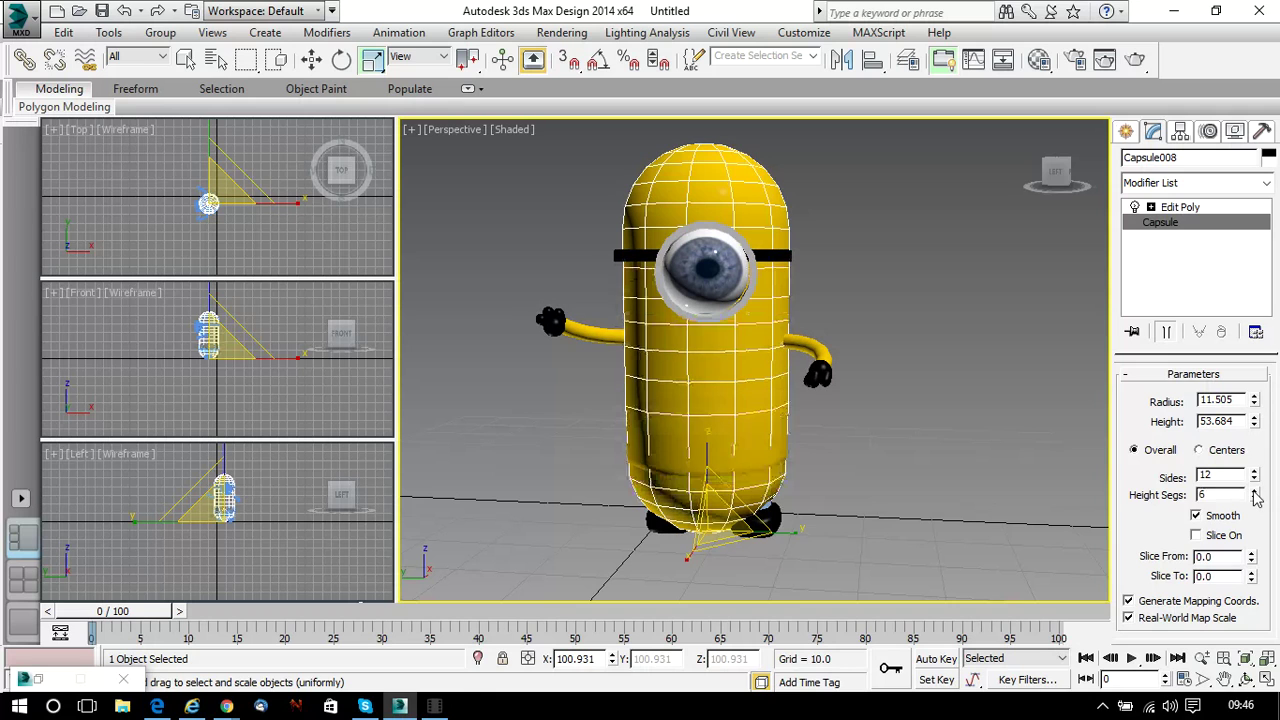
left_click(1254, 492)
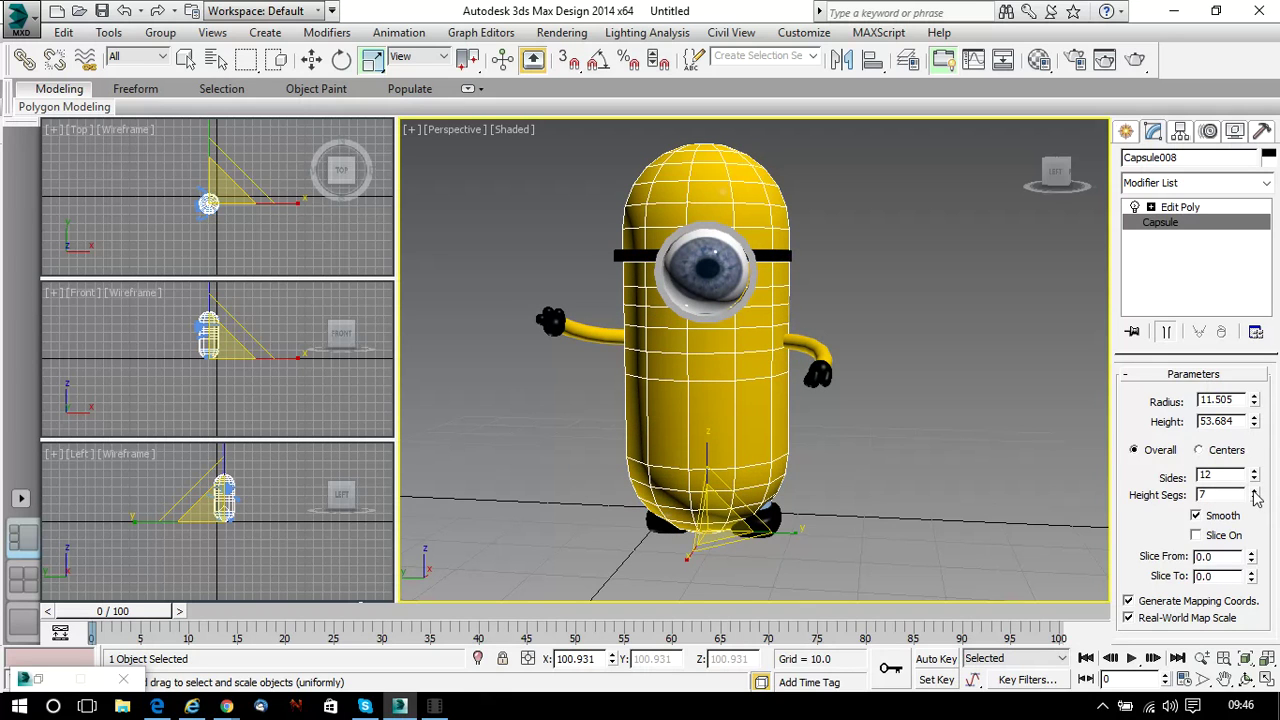
left_click(1254, 492)
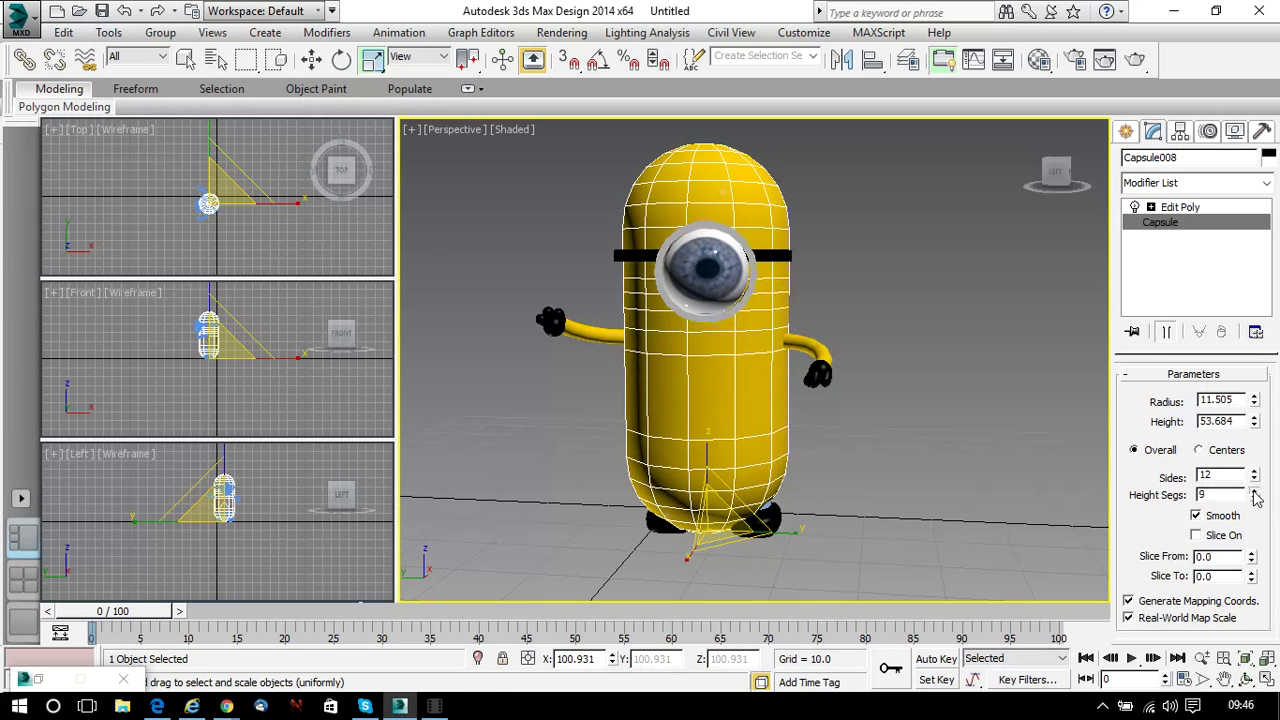
left_click(1254, 492)
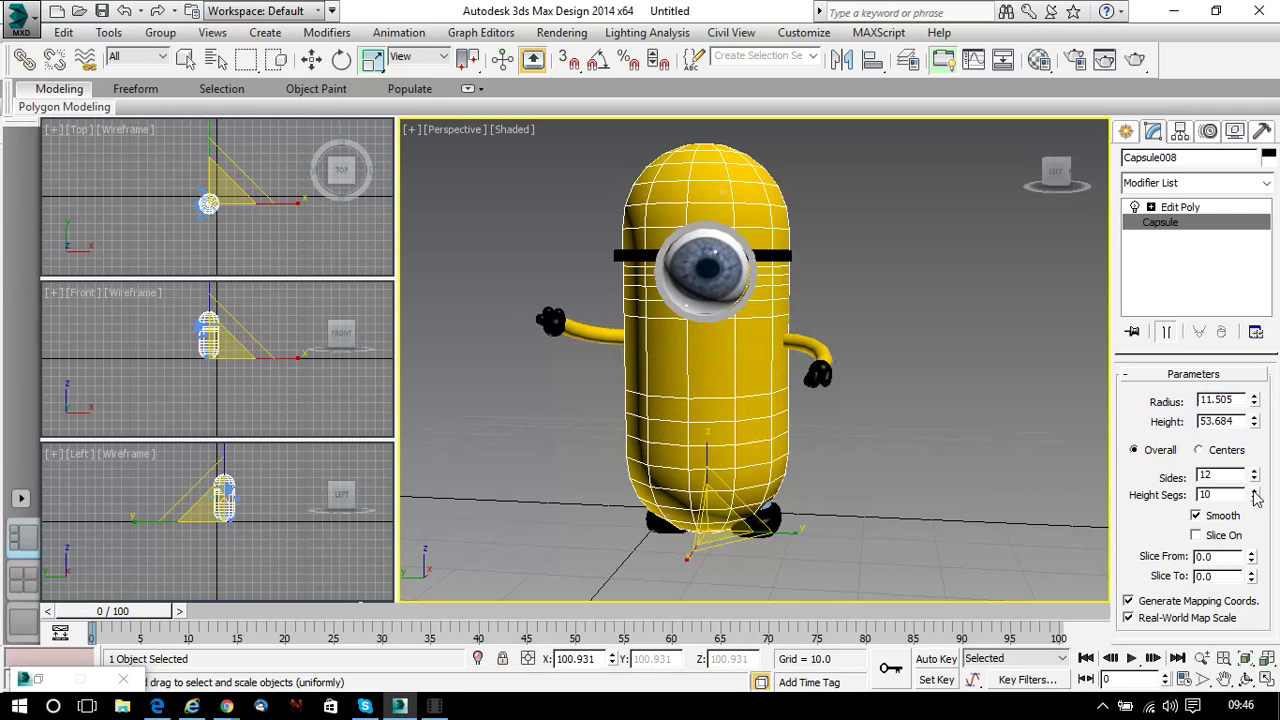
left_click(1255, 492)
left_click(1255, 492)
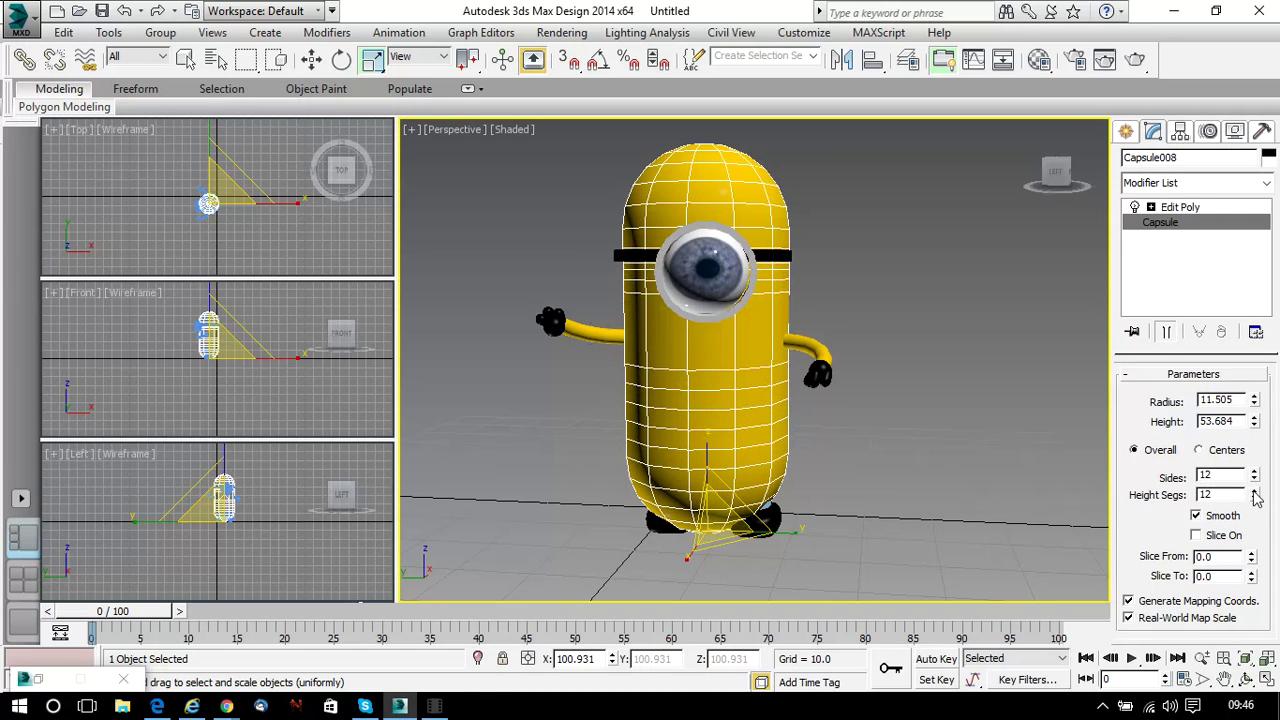
left_click(1254, 499)
left_click(1254, 499)
left_click(1254, 499)
left_click(1254, 499)
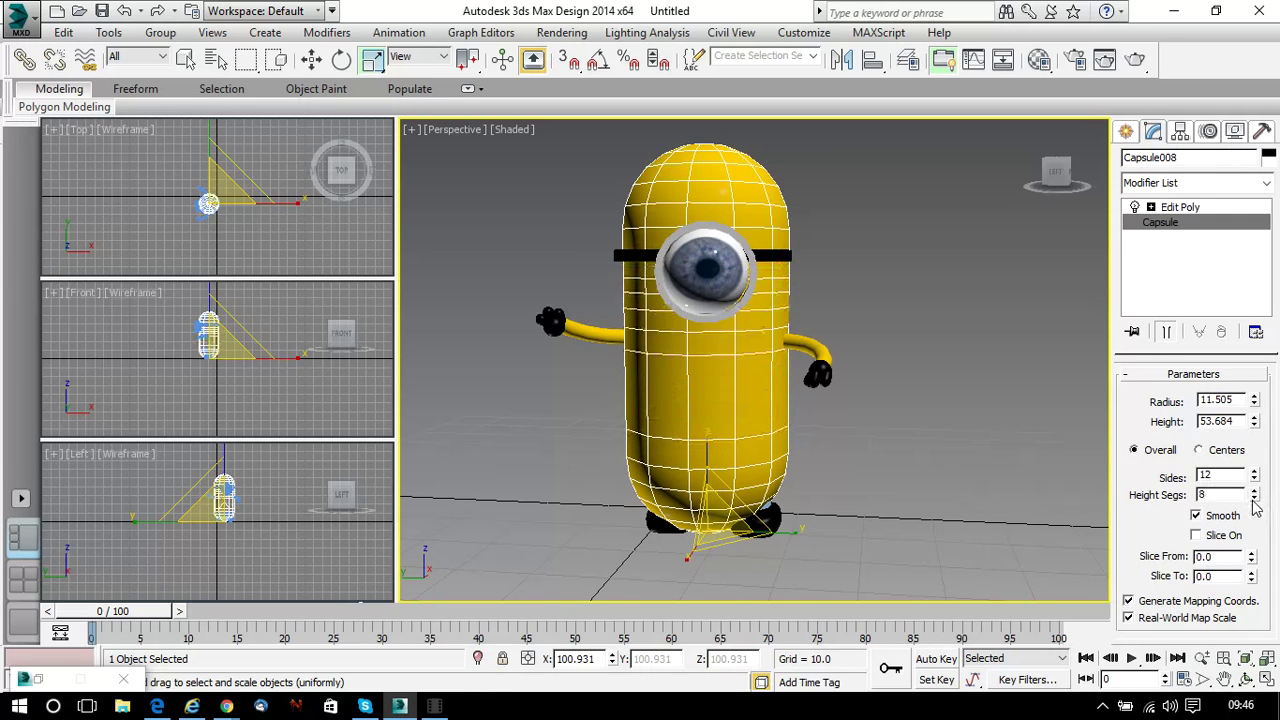
left_click(1254, 499)
left_click(1255, 491)
left_click(1255, 491)
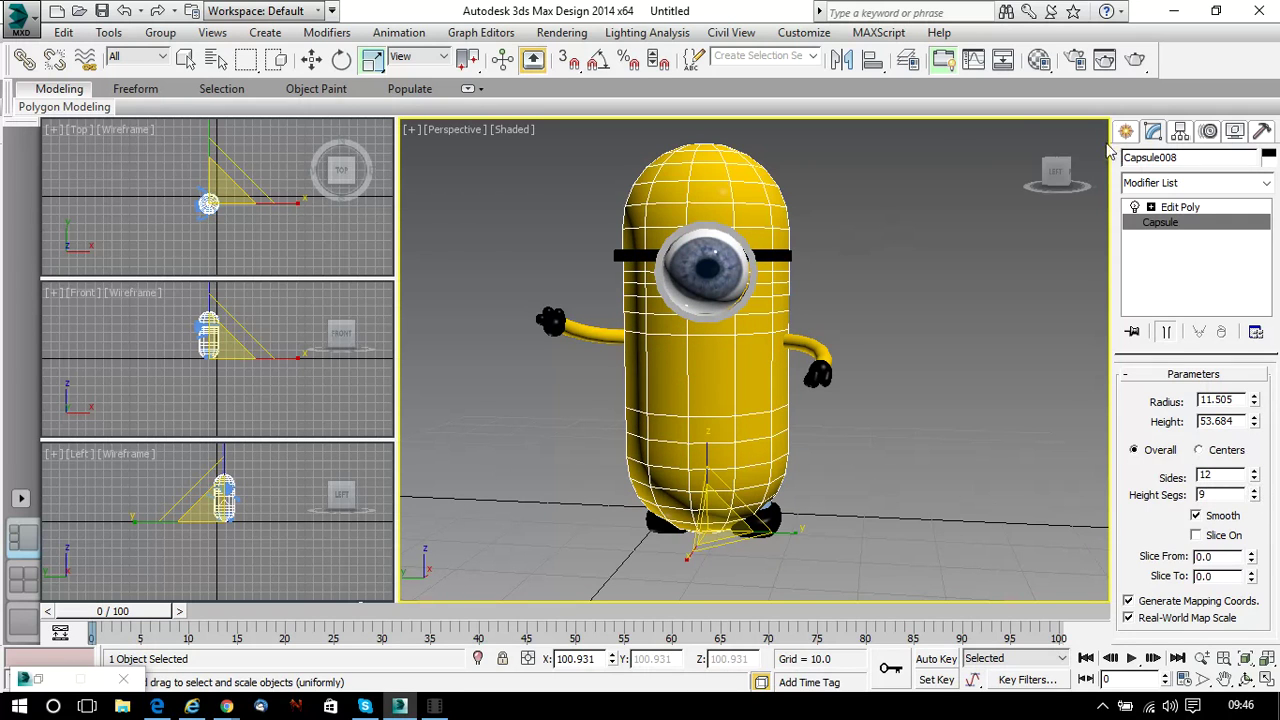
Remove the copied body capsule and leave nothing selected on the minion
left_click(1068, 178)
mouse_move(1058, 170)
left_mouse_down()
mouse_move(1045, 172)
mouse_move(1060, 177)
left_mouse_up()
key("ctrl+d")
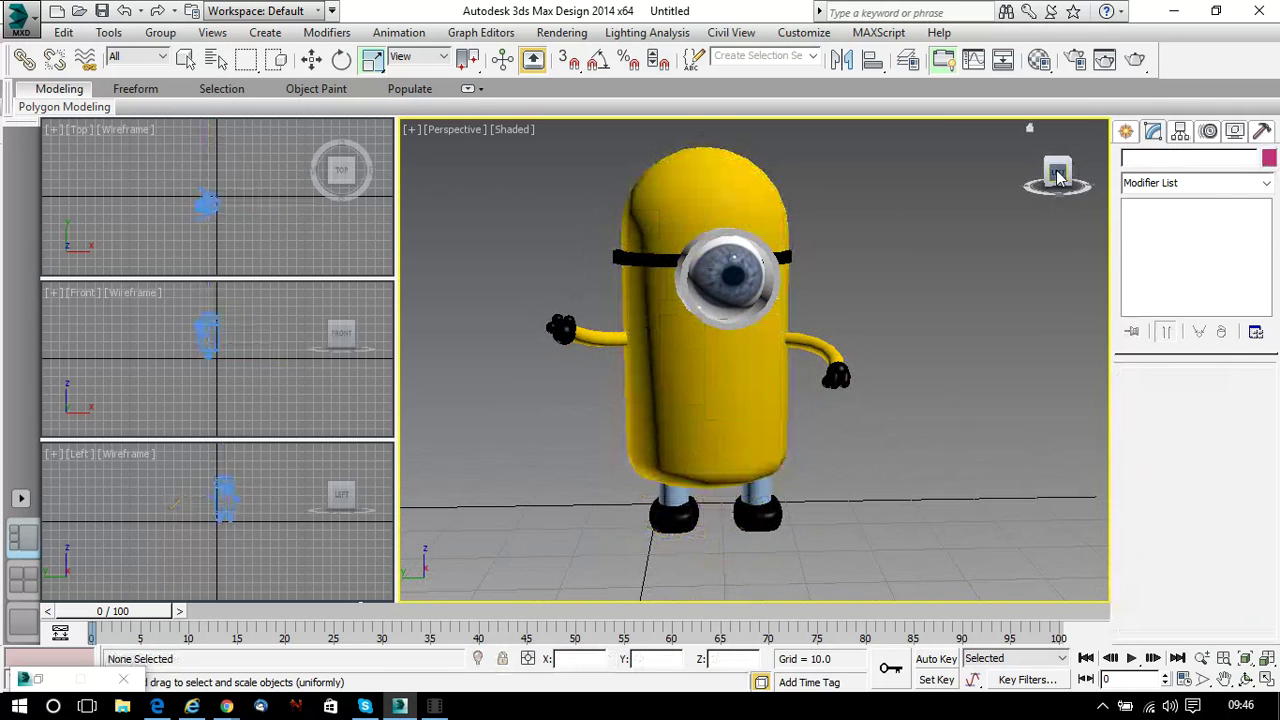
Create an extended-primitive capsule beside the minion, with a radius of about 9.6 and a height of about 44.8
left_click(1127, 134)
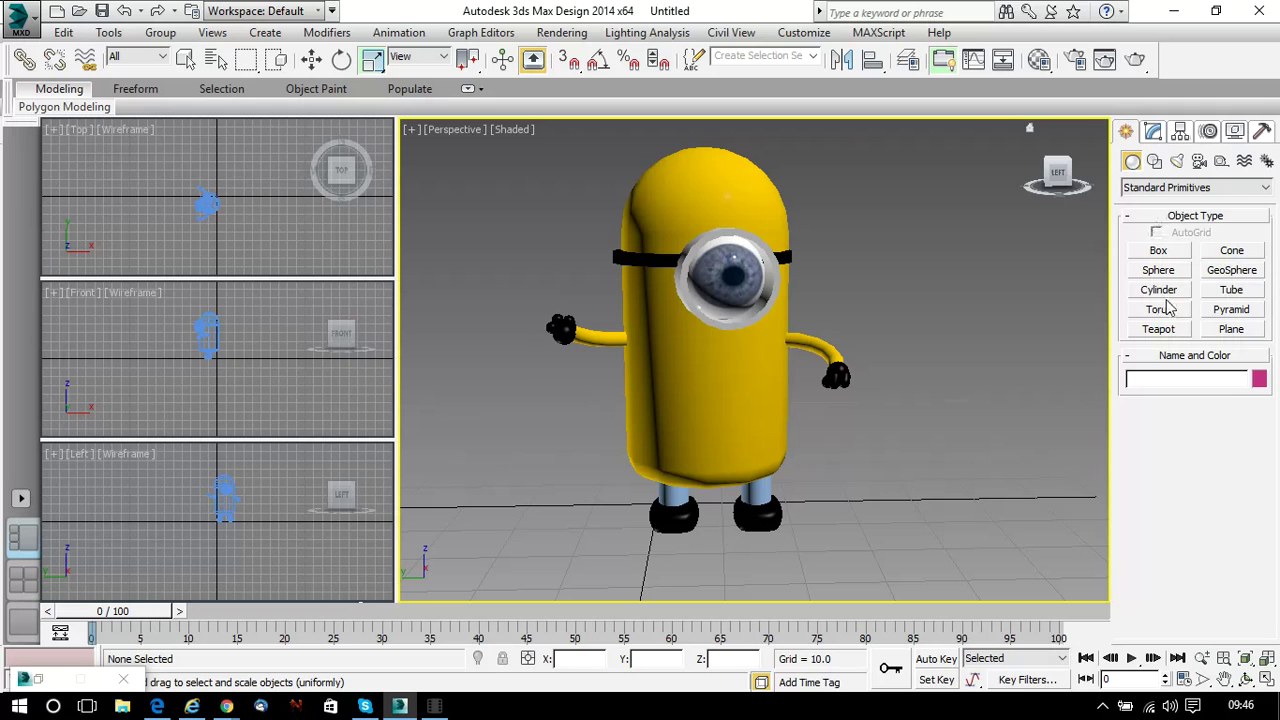
left_click(1140, 187)
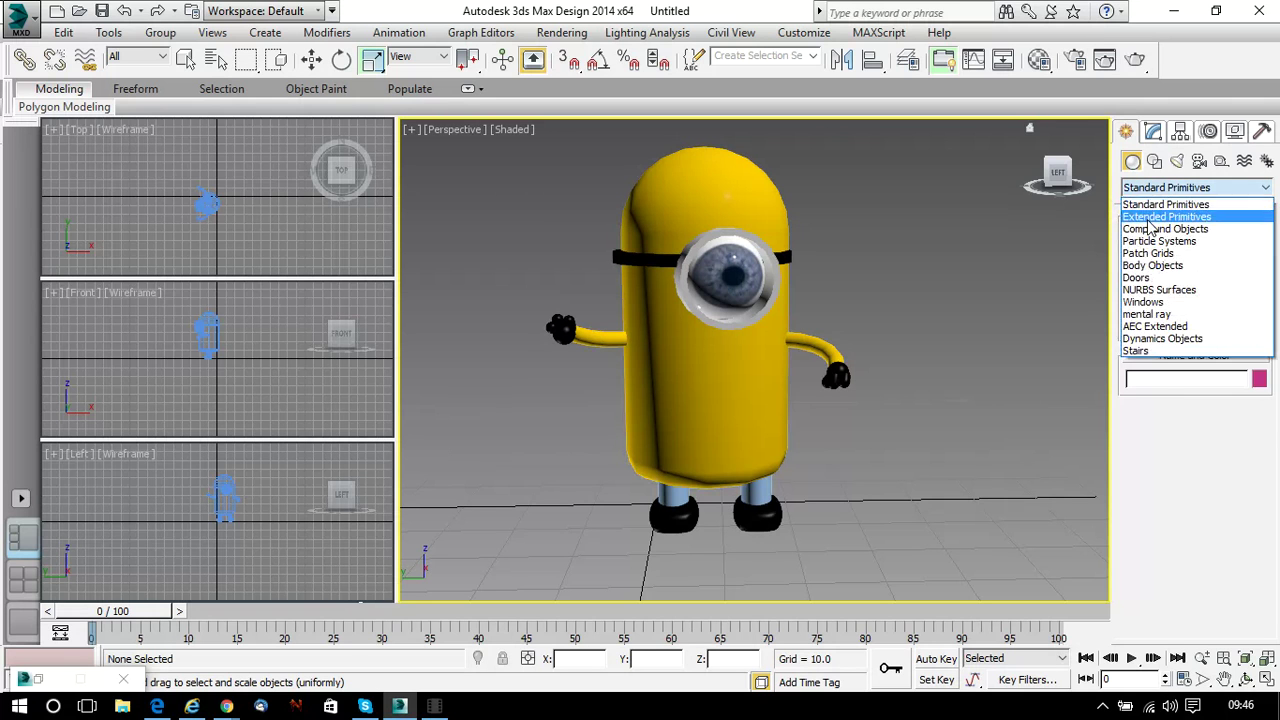
left_click(1165, 222)
left_click(1232, 289)
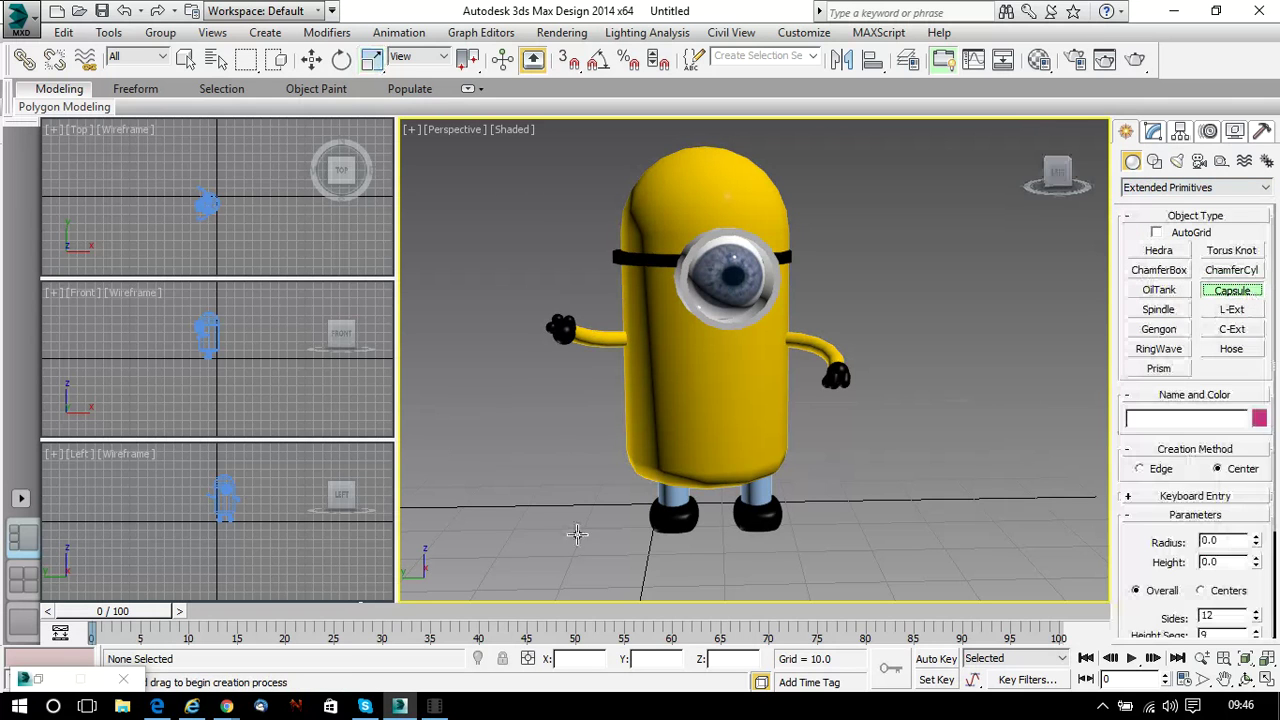
left_click_drag(559, 533, 608, 550)
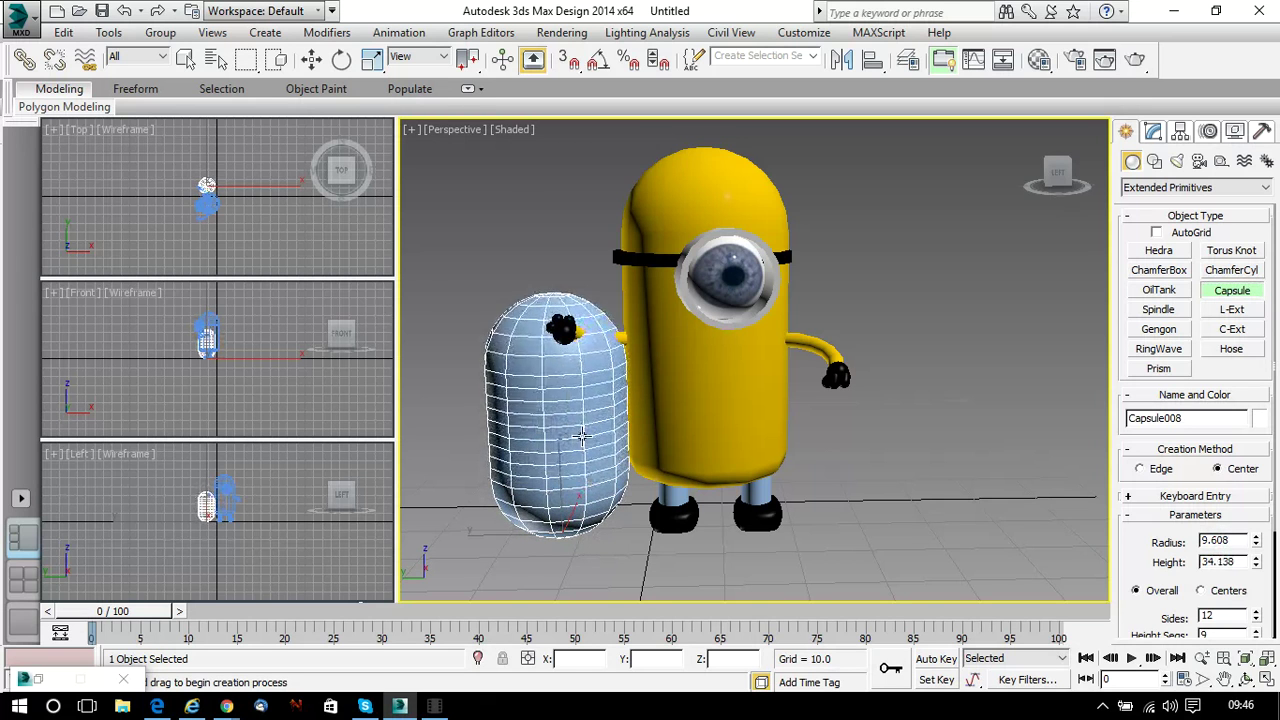
left_click(574, 362)
Move the new capsule onto the minion's body and uniformly scale it to about 123 percent
key("w")
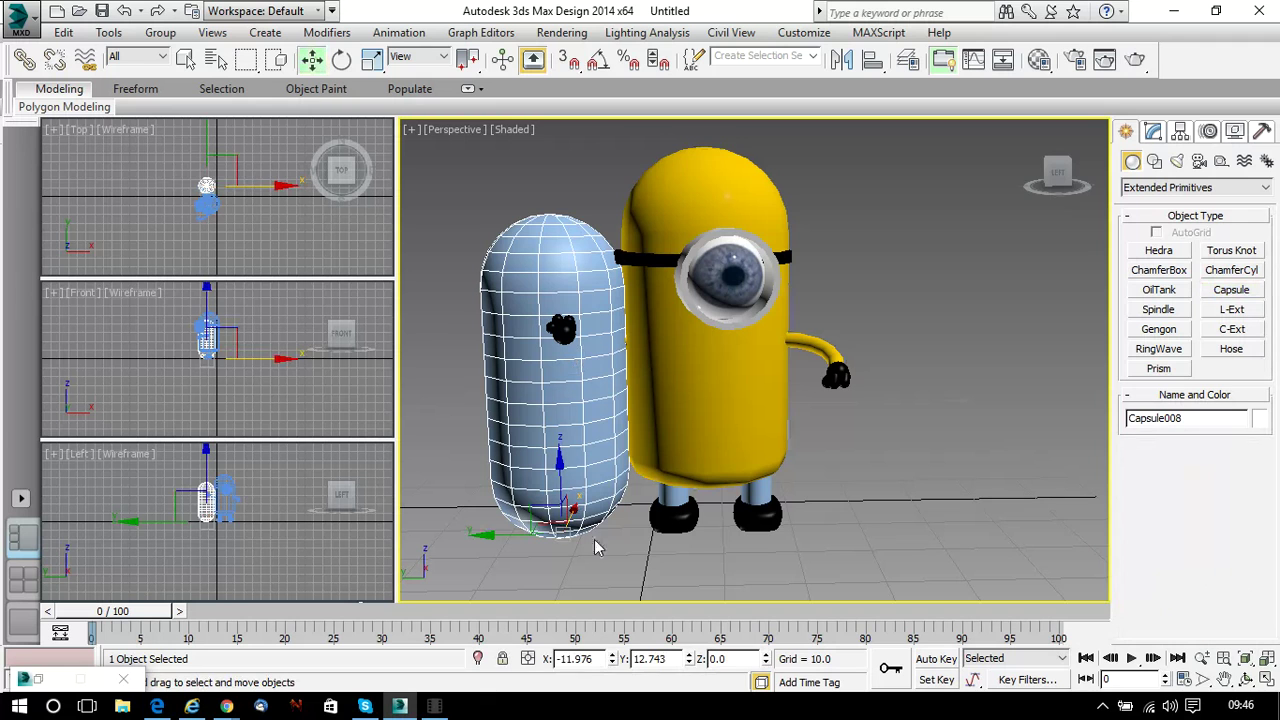
left_click_drag(562, 532, 706, 485)
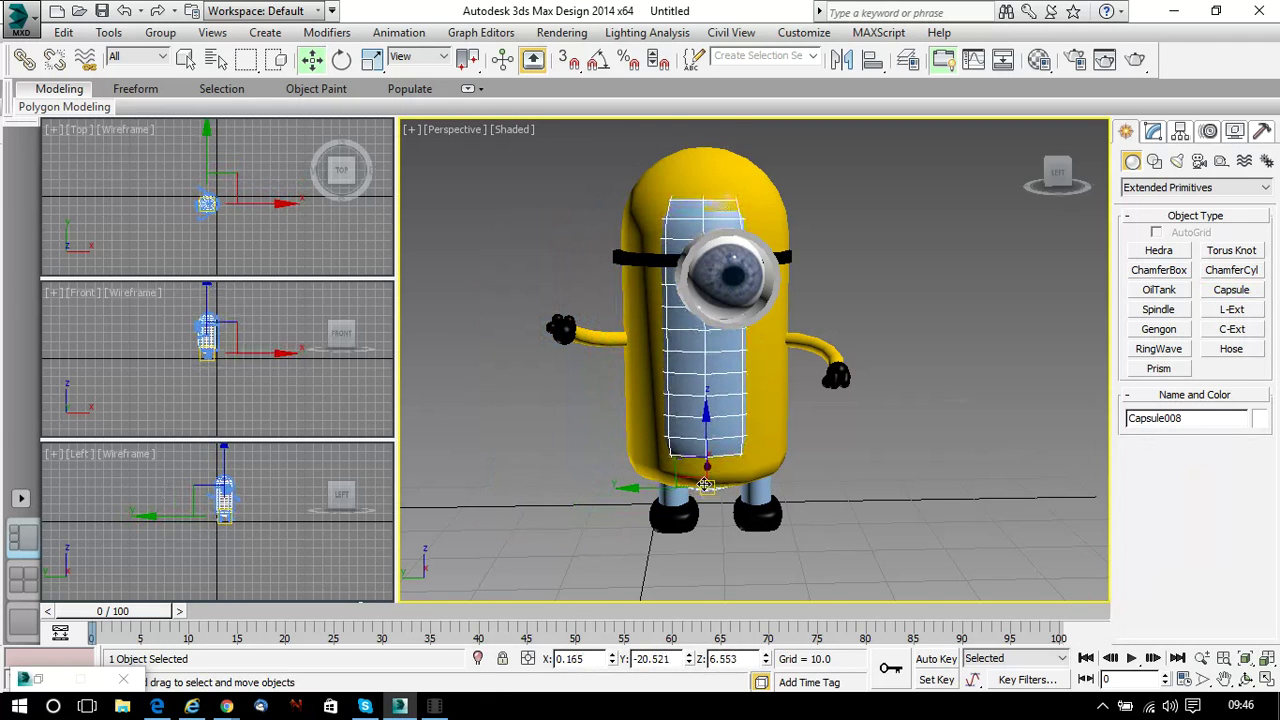
left_click(371, 60)
left_click_drag(689, 460, 692, 445)
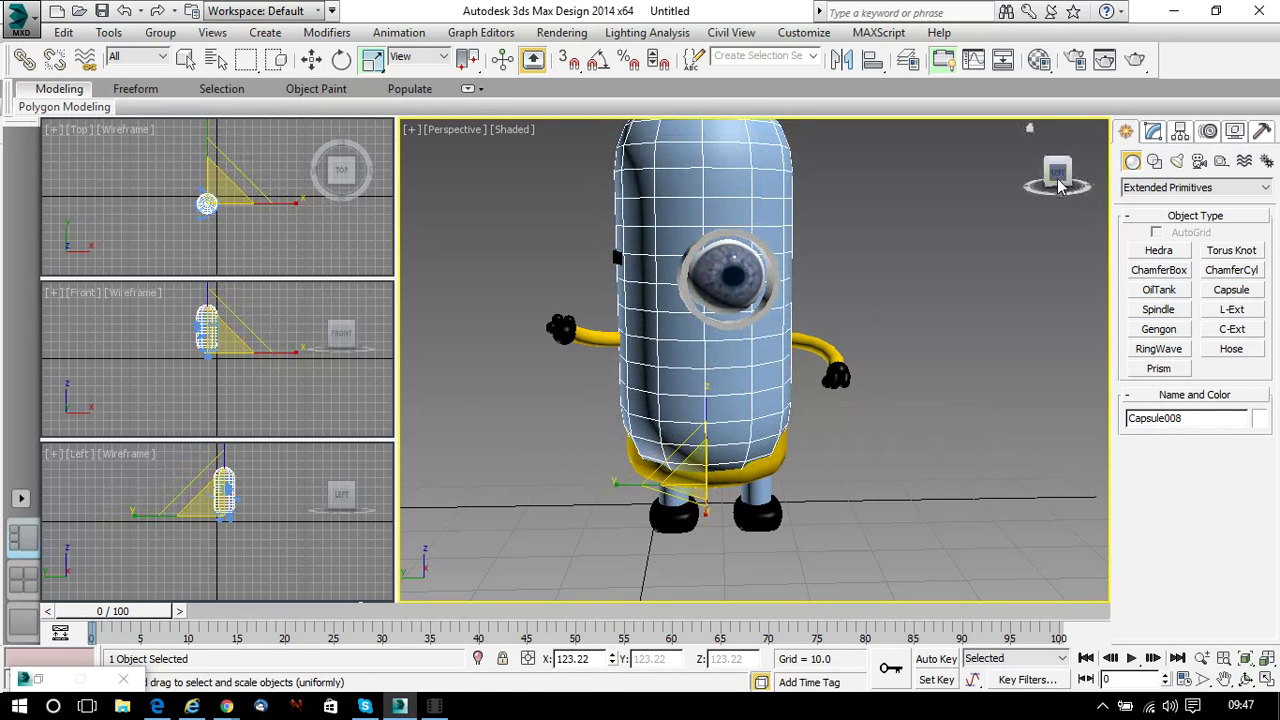
Shift the capsule along X to about -9.2, lower it over the minion's body, and uniformly scale it to about 129 percent
left_click_drag(1096, 212, 1075, 255)
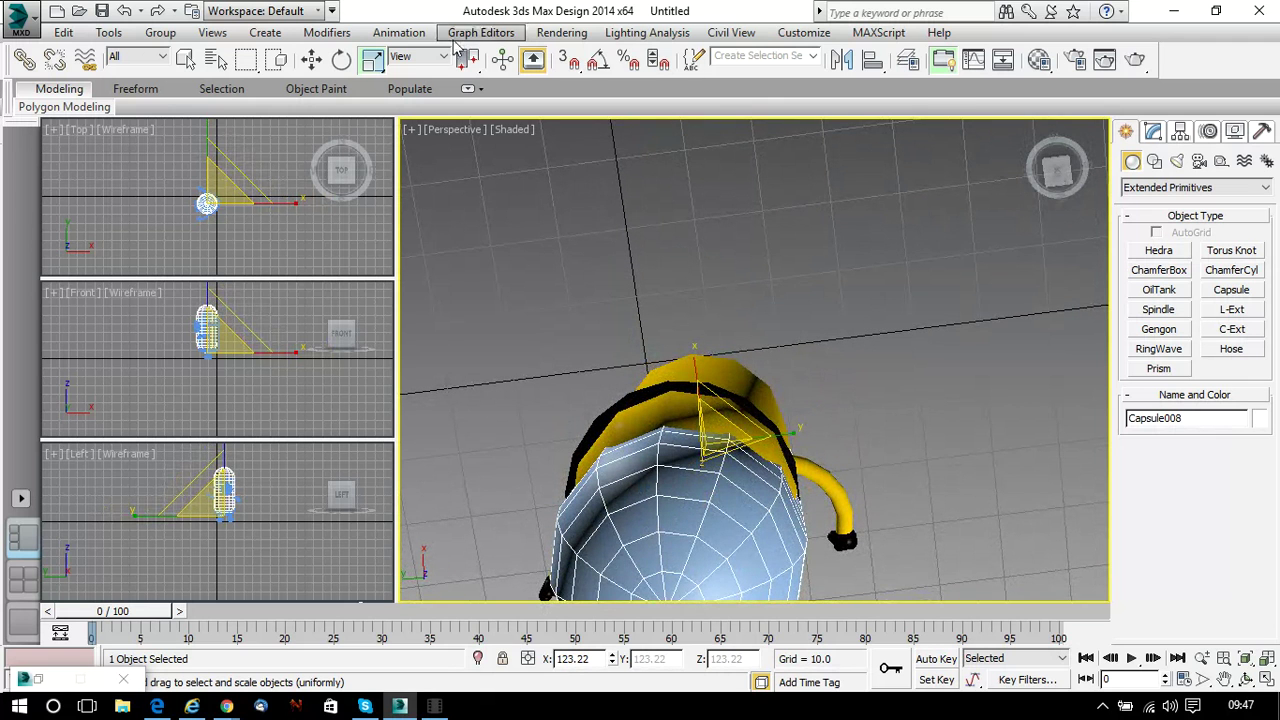
left_click(311, 58)
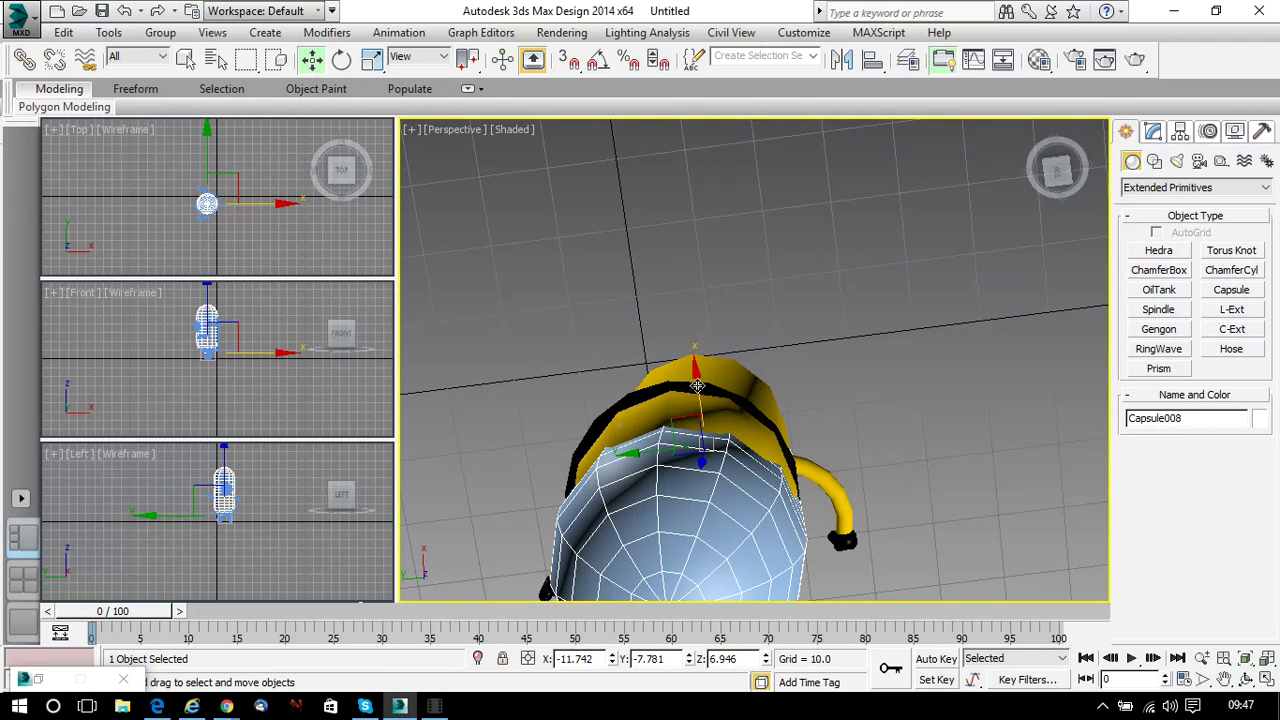
left_click_drag(700, 380, 694, 368)
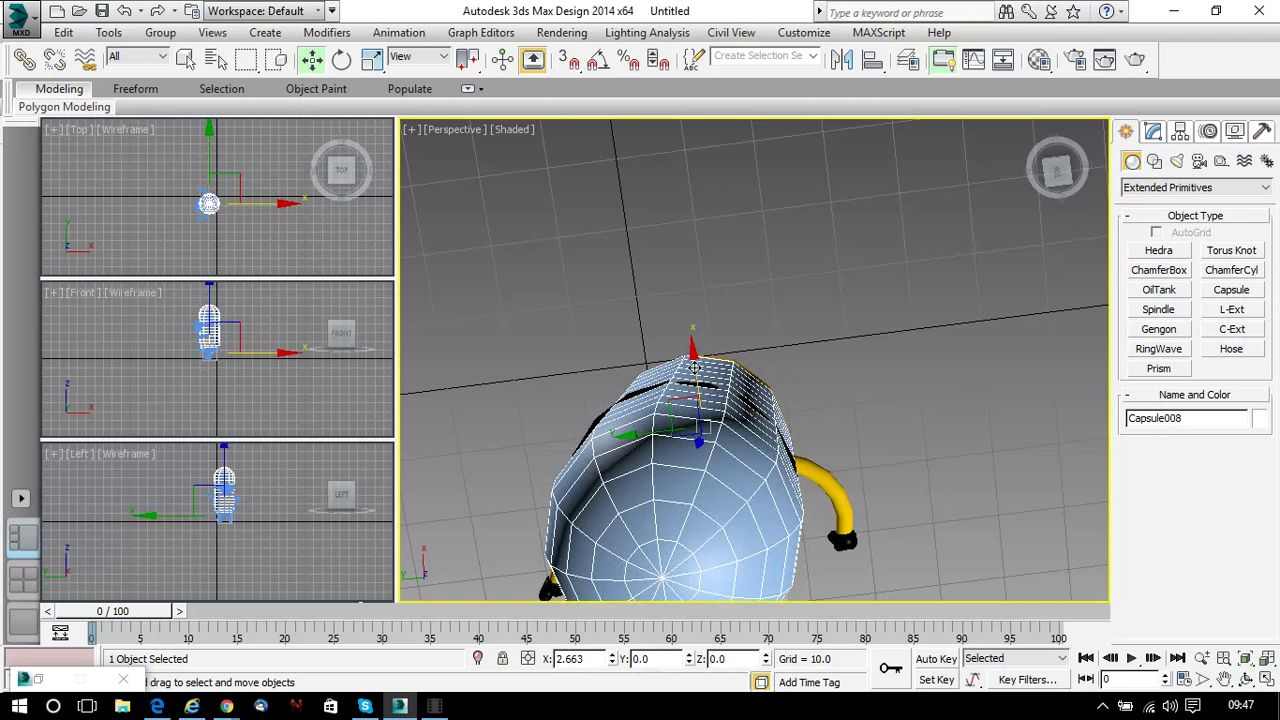
left_click_drag(1057, 172, 1042, 205)
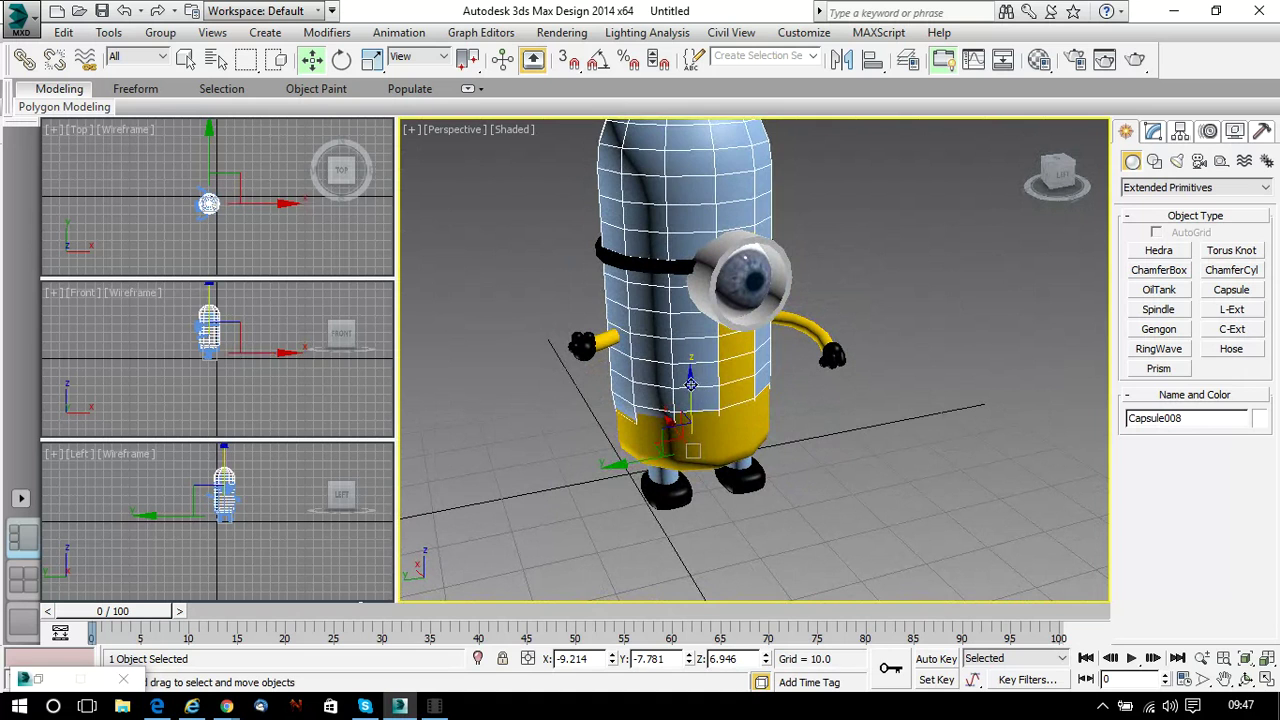
left_click_drag(691, 376, 687, 413)
left_click(372, 59)
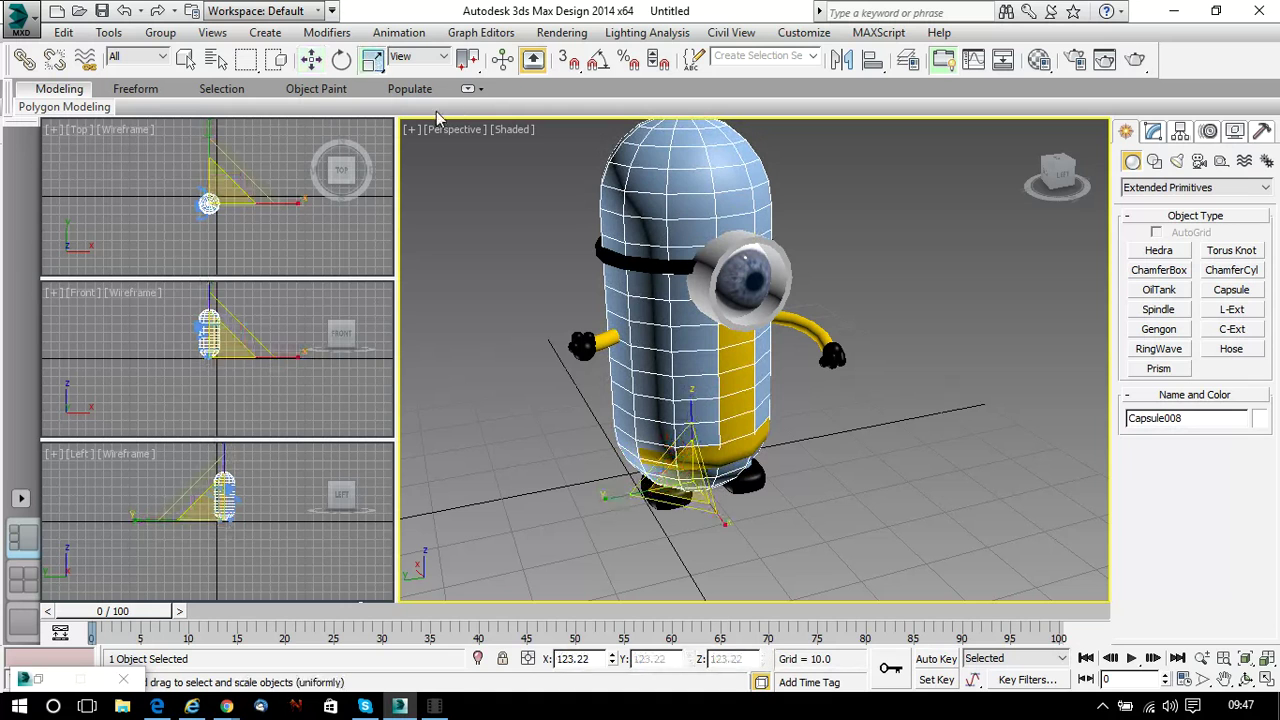
left_click_drag(685, 460, 687, 443)
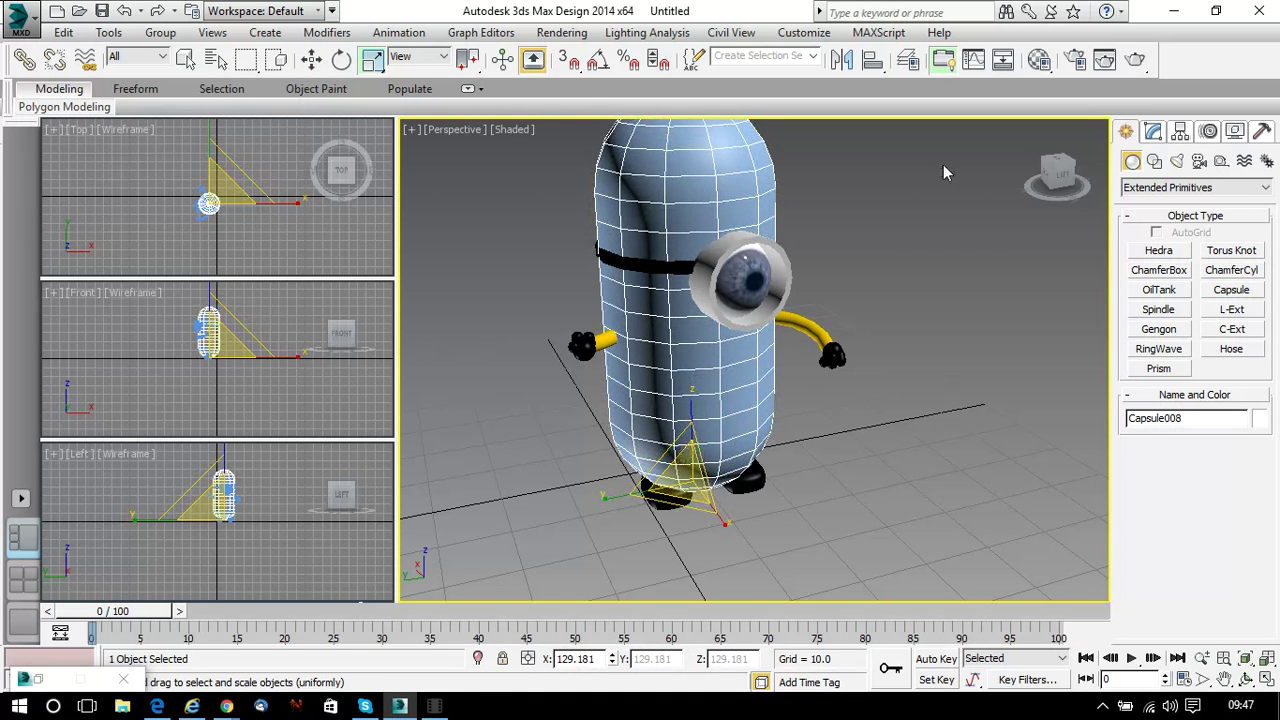
Add an Edit Poly modifier to the new capsule and switch to polygon sub-object editing
mouse_move(1058, 170)
left_mouse_down()
mouse_move(1038, 172)
mouse_move(1060, 178)
left_mouse_up()
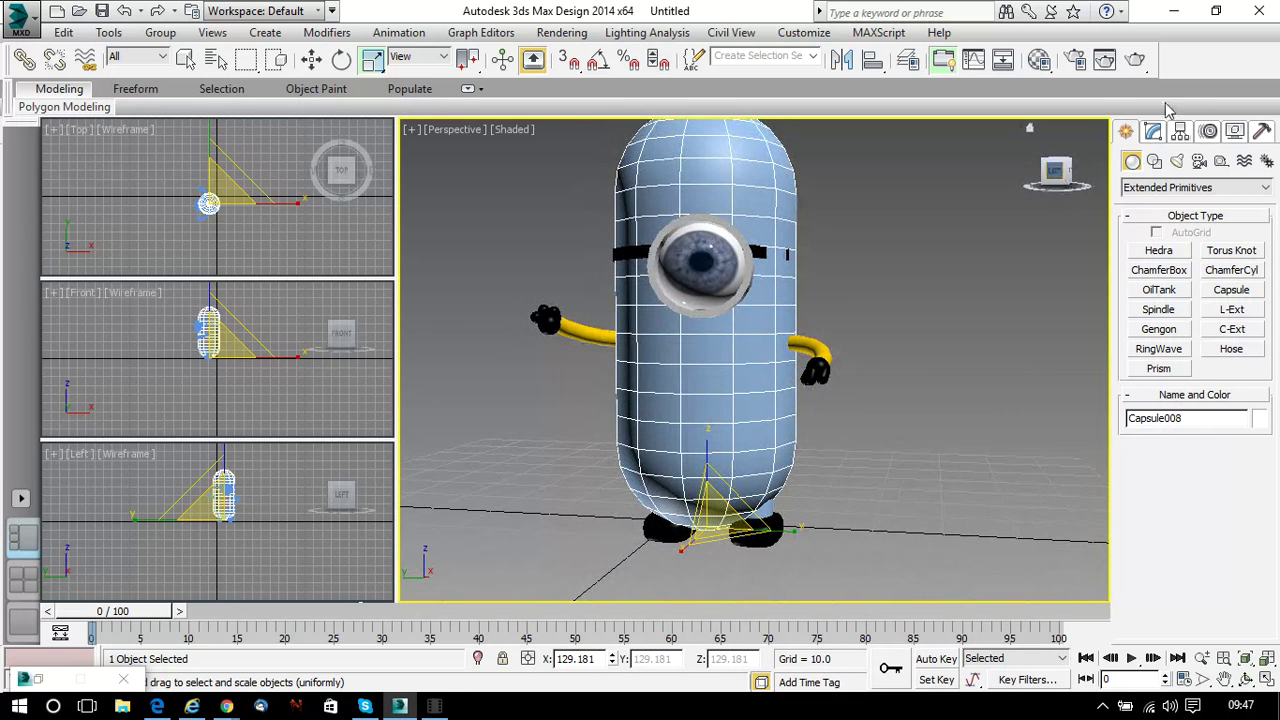
left_click(1153, 132)
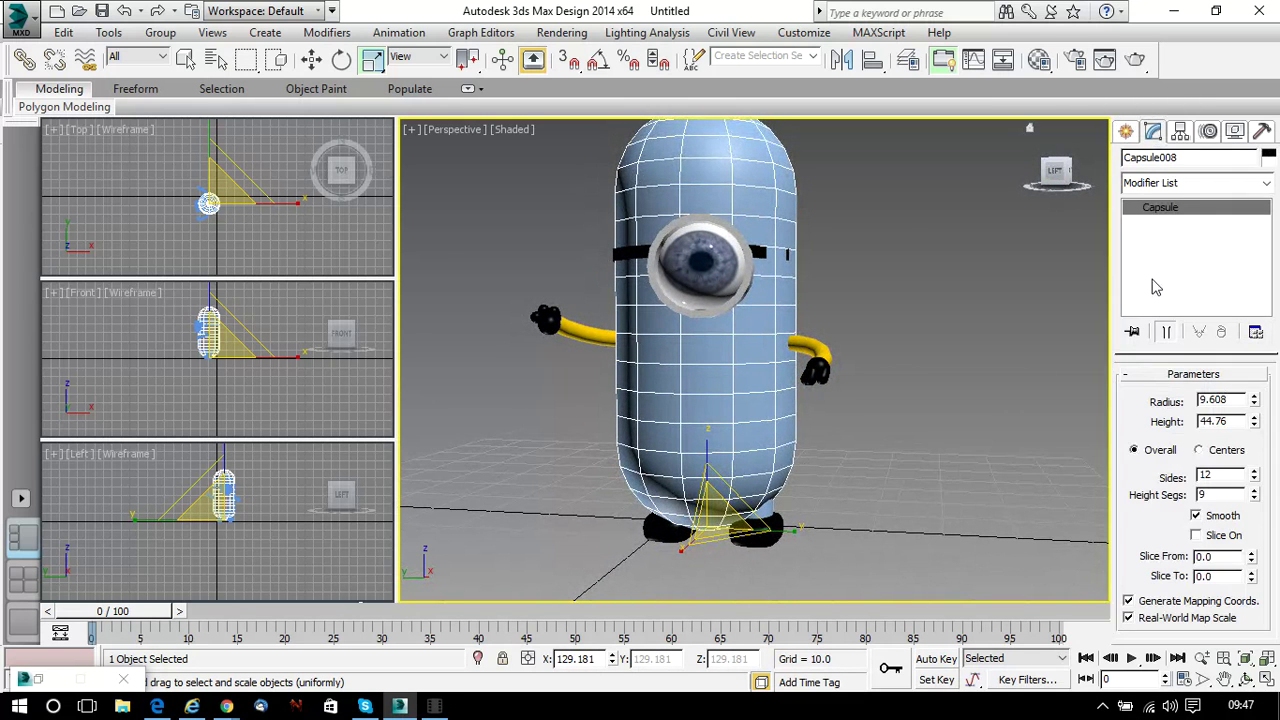
left_click(1183, 184)
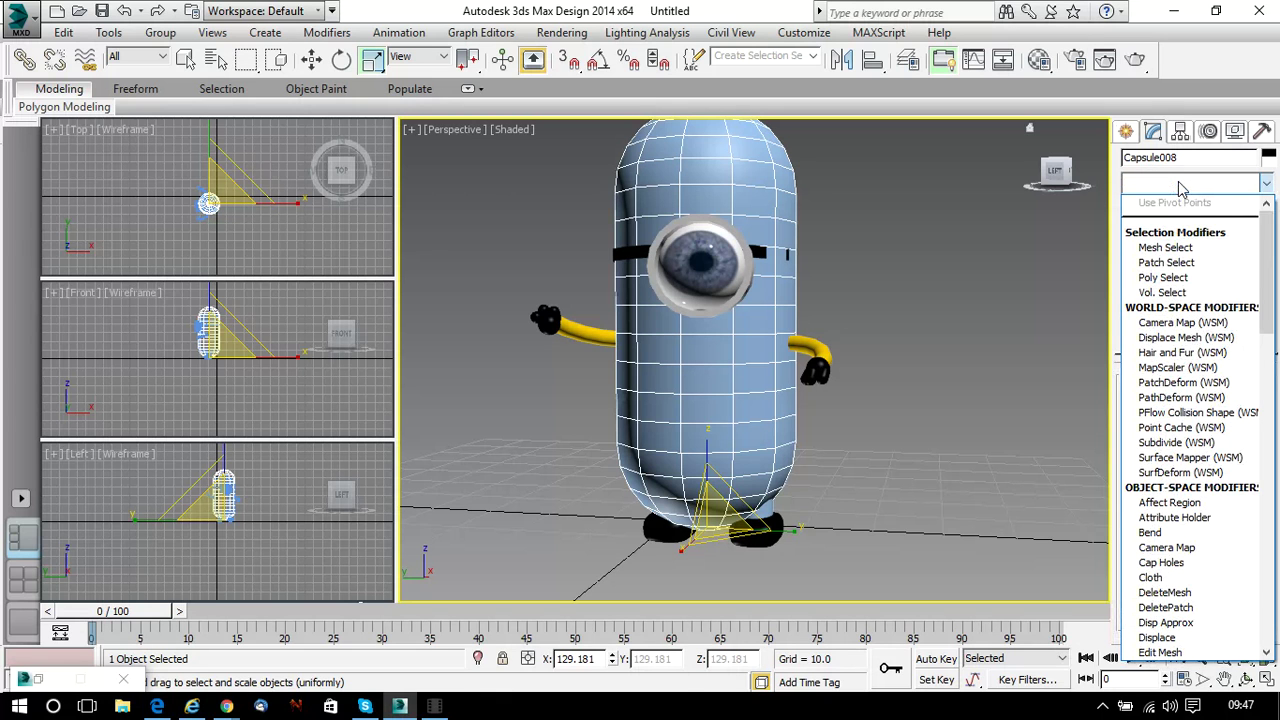
left_click_drag(1275, 272, 1268, 370)
left_click(1158, 367)
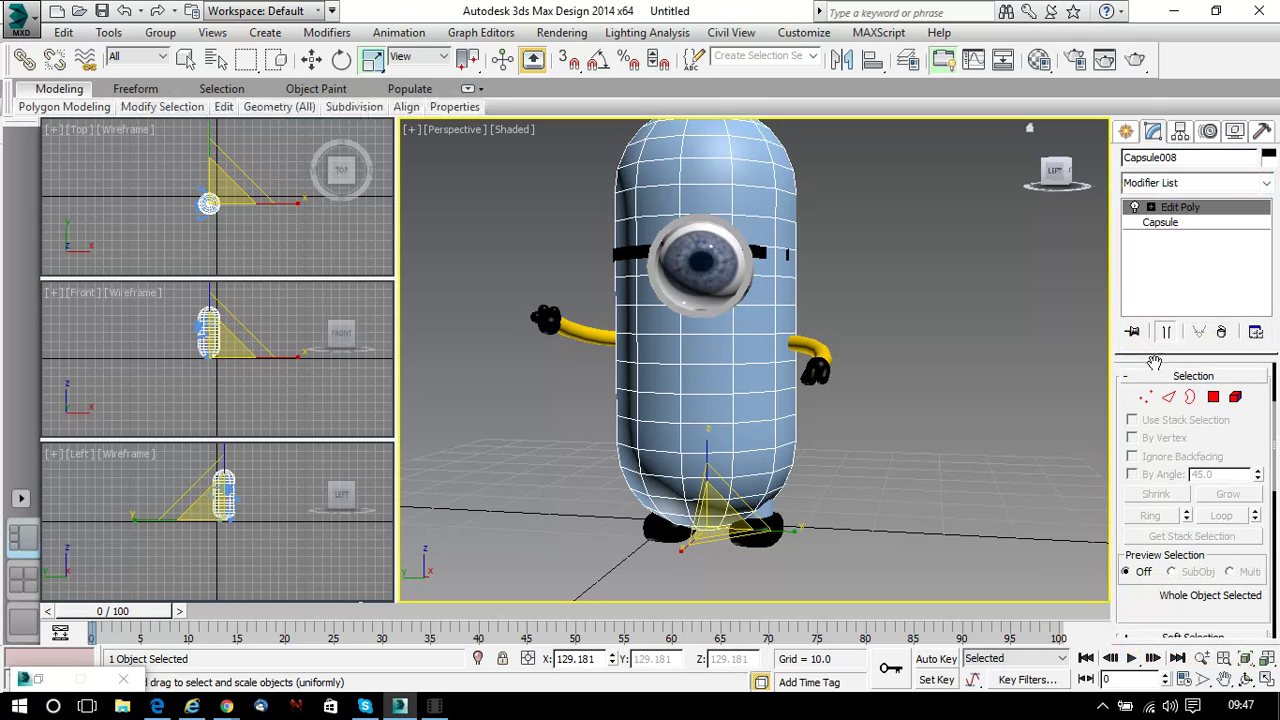
left_click(1213, 398)
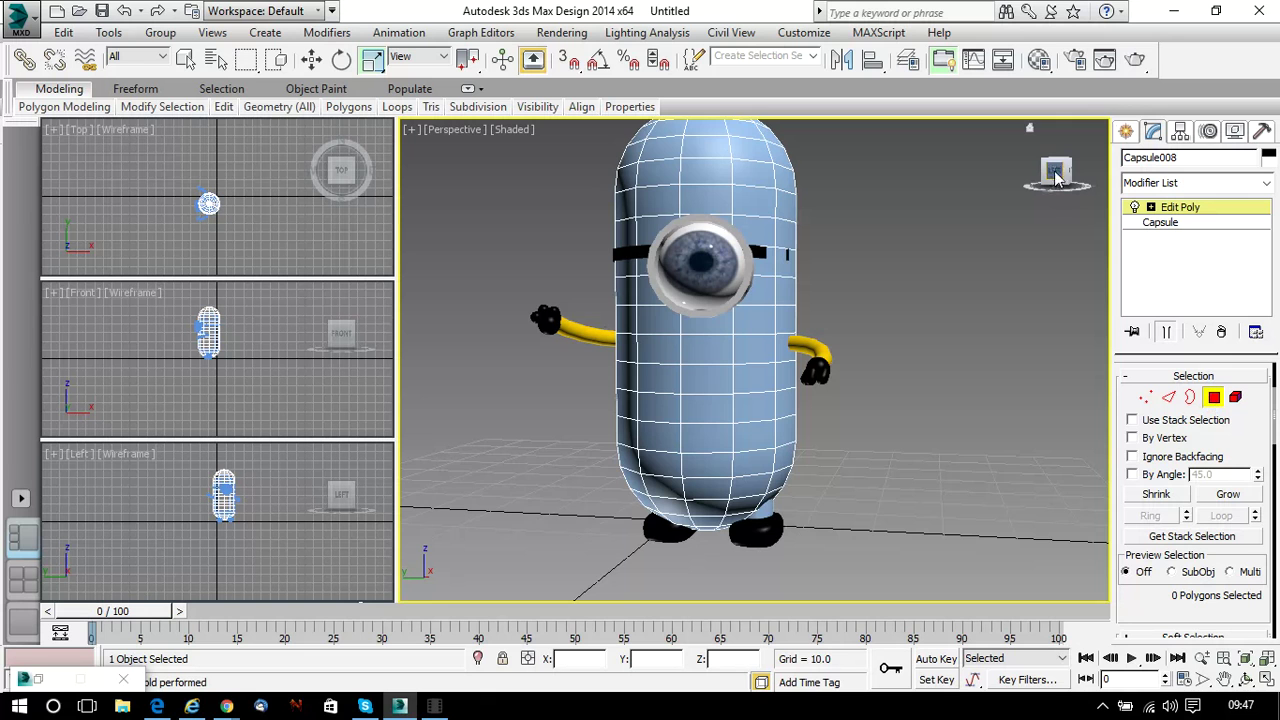
Select the full ring of triangular polygons around the centre of the capsule's underside
left_click_drag(1057, 176, 1059, 181)
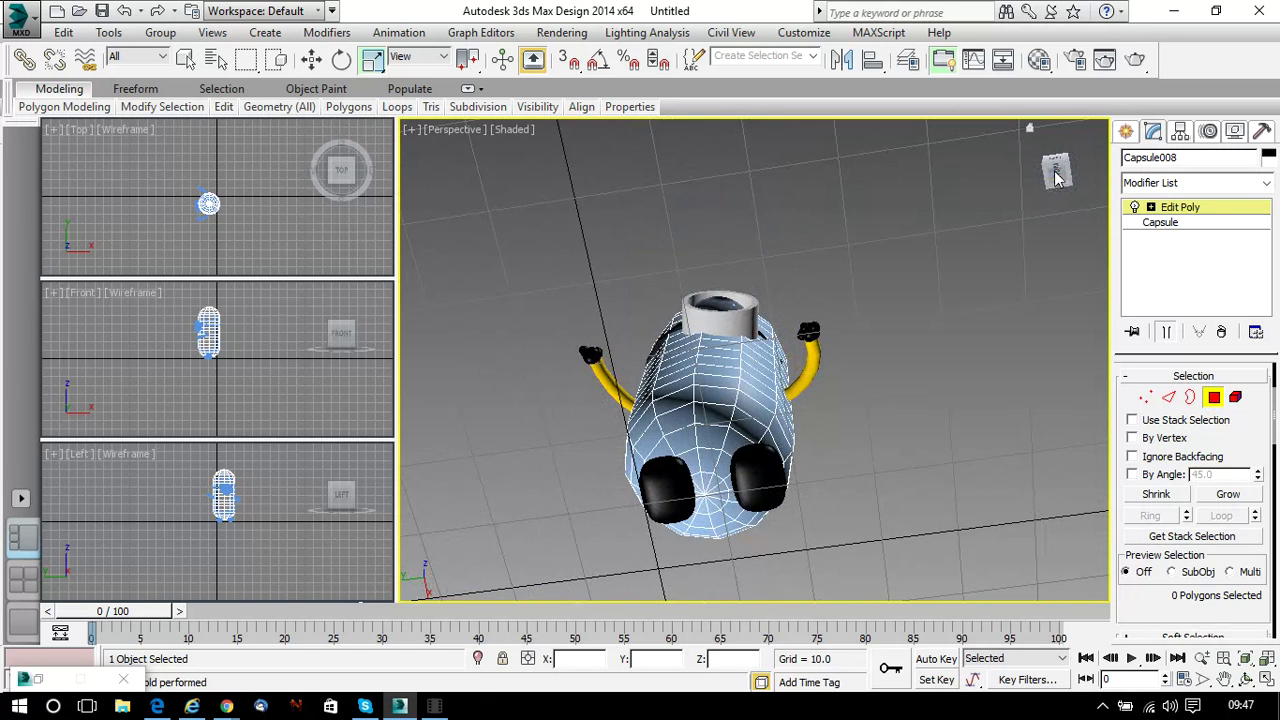
left_click(712, 484)
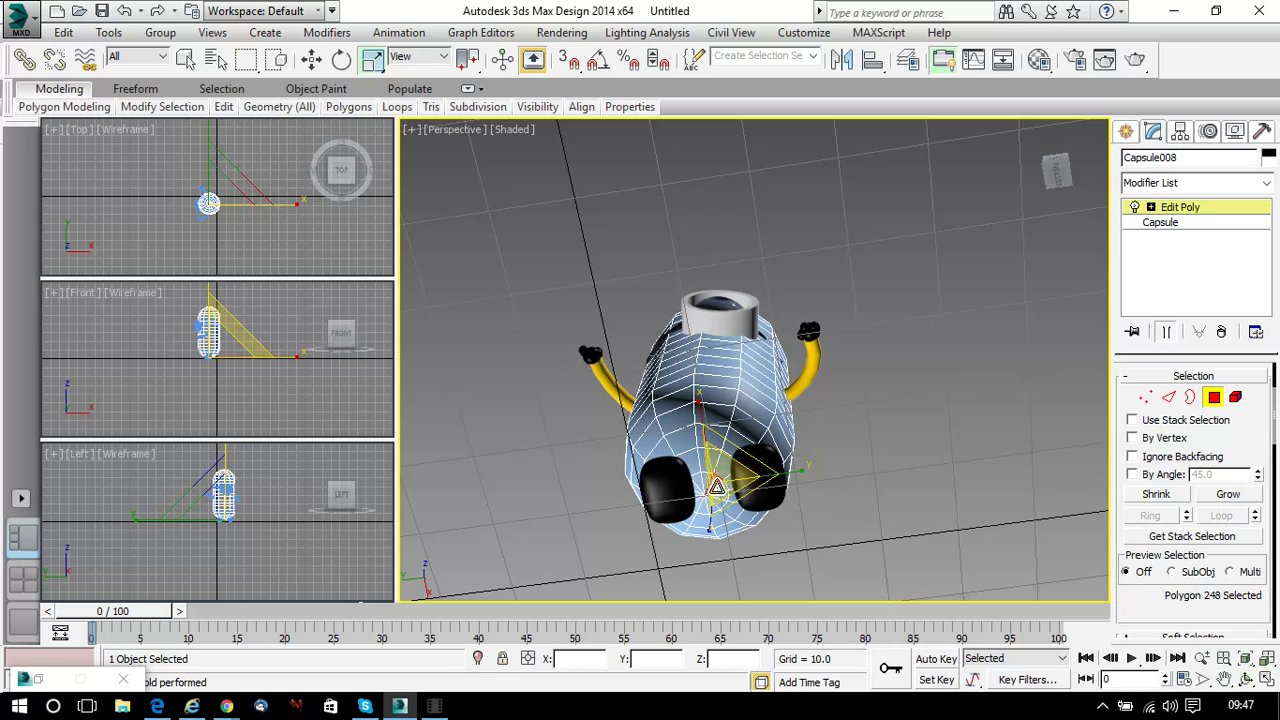
left_click(714, 490, "ctrl")
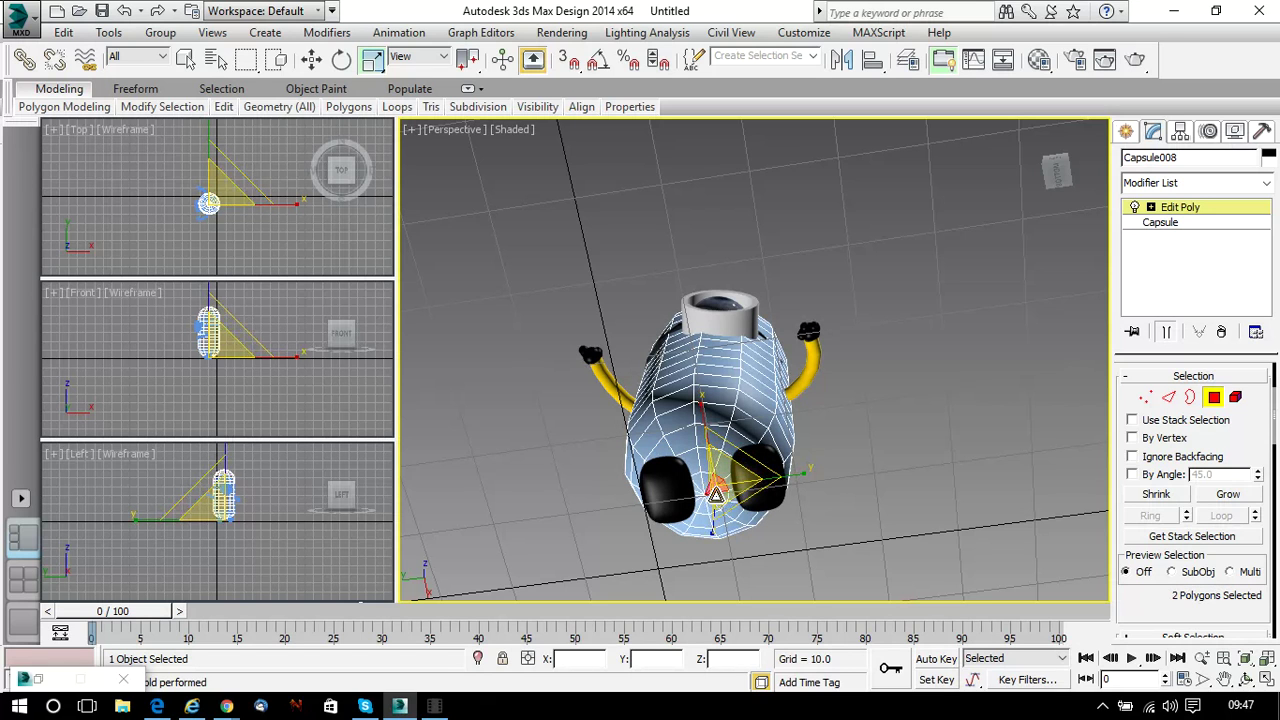
left_click(713, 497, "ctrl")
left_click(712, 503, "ctrl")
left_click(707, 505, "ctrl")
left_click(700, 508, "ctrl")
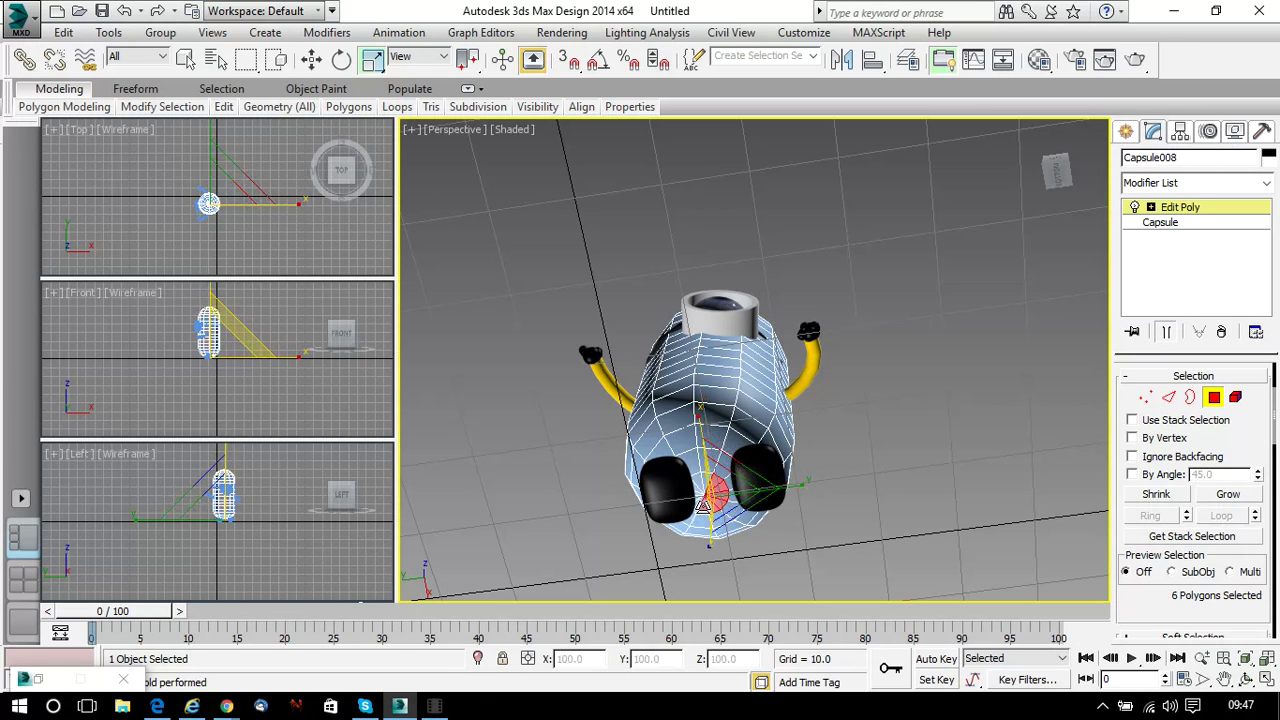
left_click(694, 500, "ctrl")
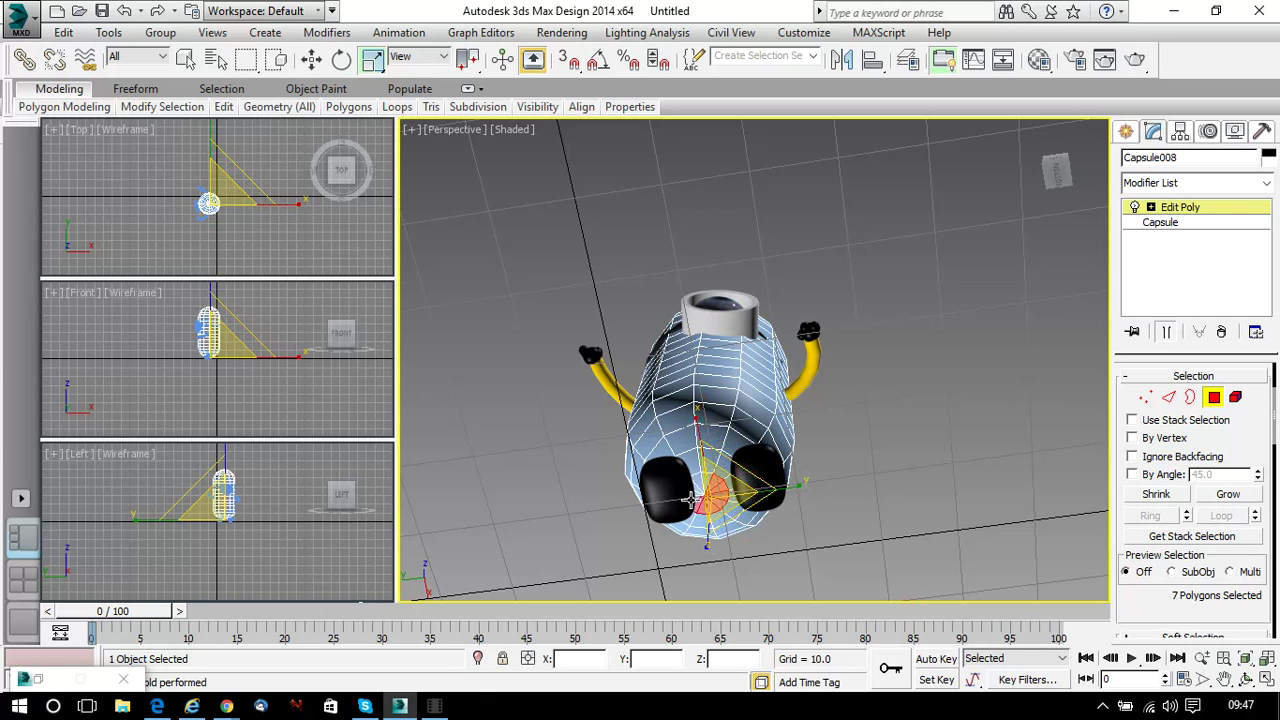
left_click(688, 497, "ctrl")
left_click(686, 492, "ctrl")
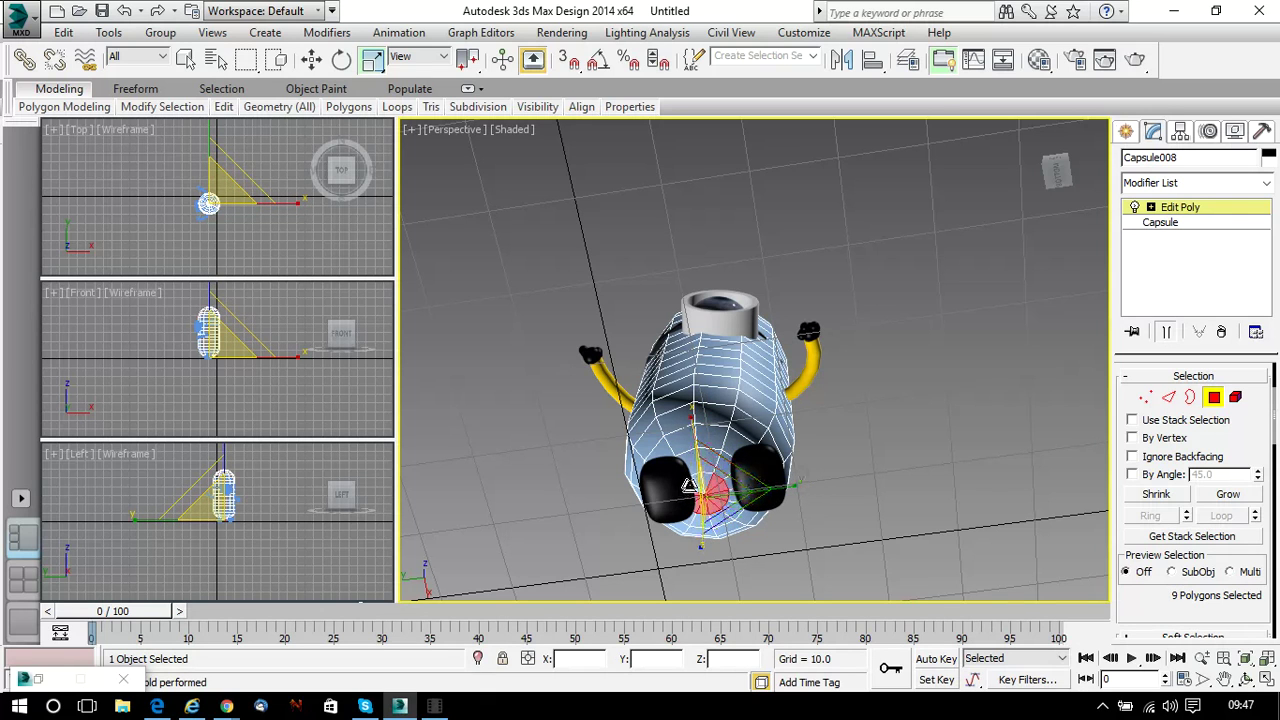
left_click(695, 480, "ctrl")
left_click(700, 488, "ctrl")
left_click(712, 495, "ctrl")
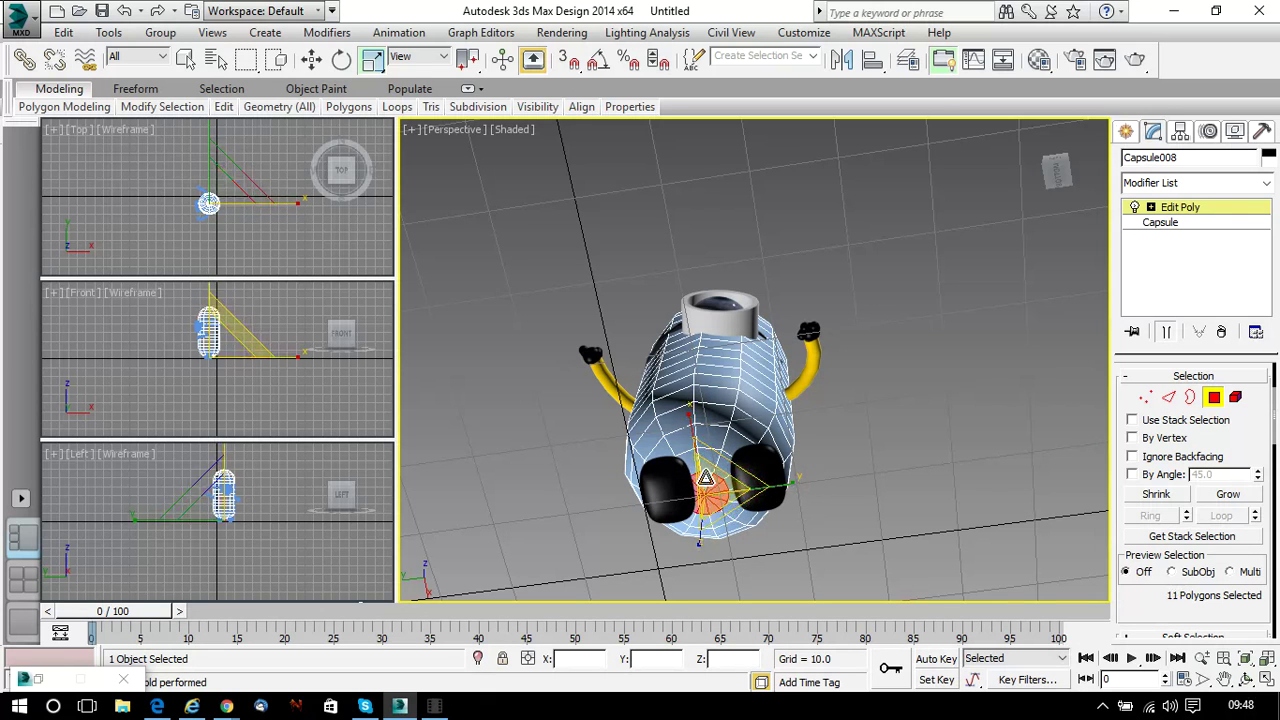
Grow the selection to the four lowest polygon rings of the capsule and raise them to about Z 5.0
left_click(1228, 495)
left_click(1228, 495)
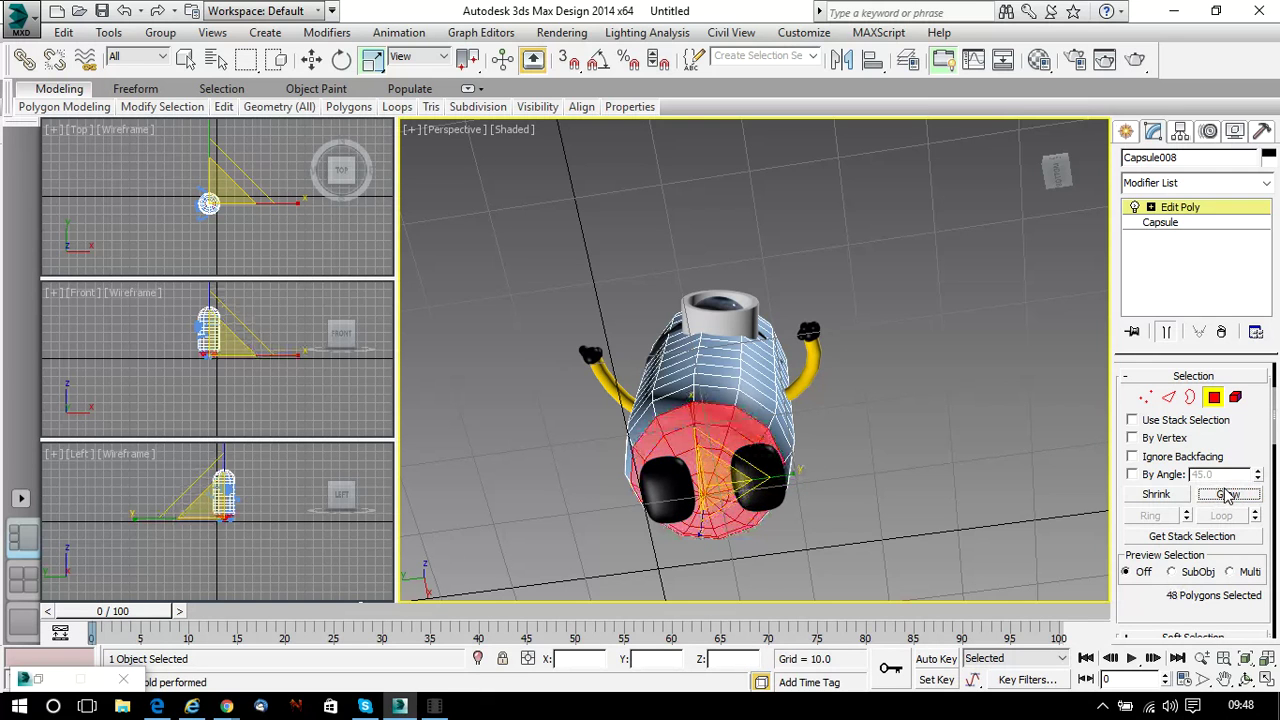
left_click_drag(1067, 190, 1060, 280)
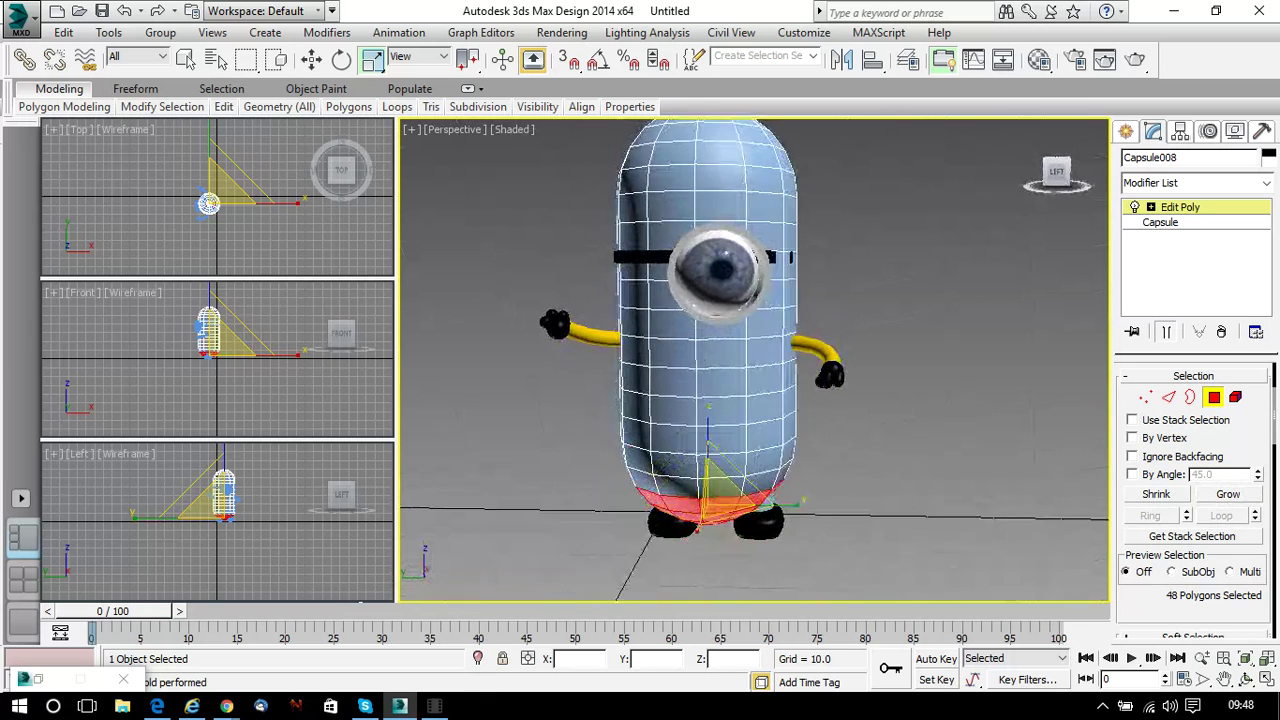
left_click(311, 60)
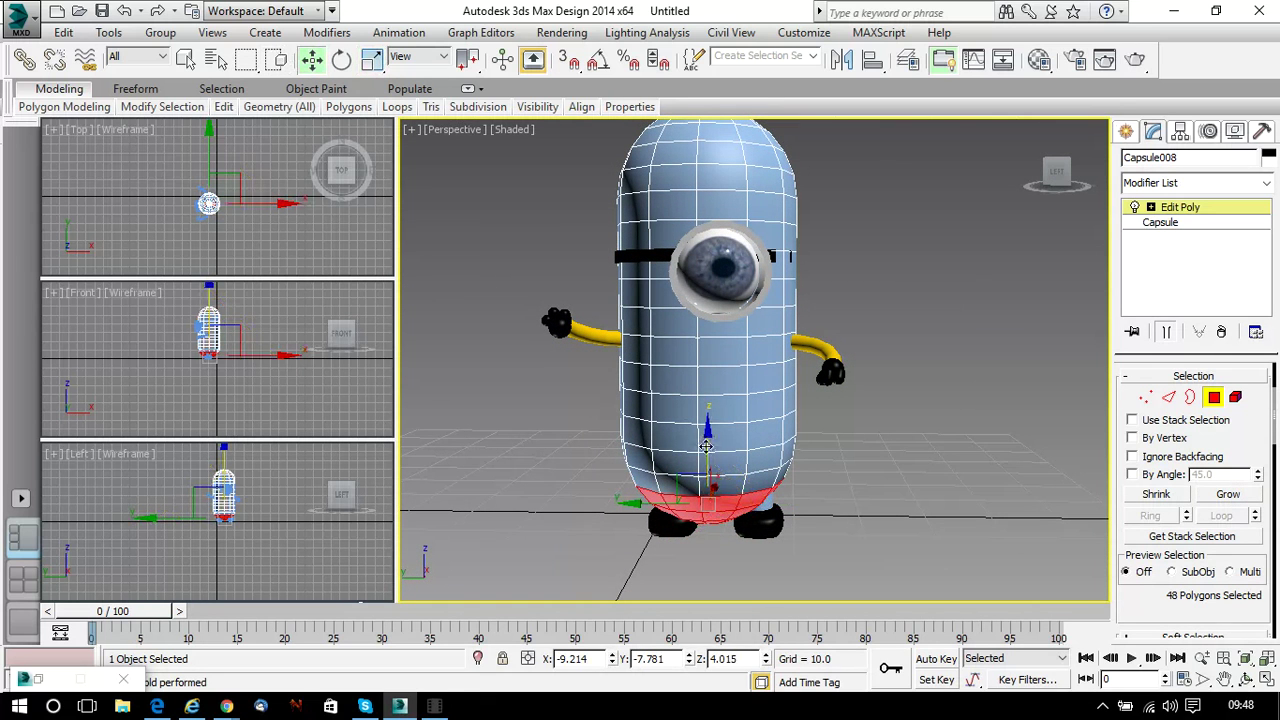
left_click_drag(704, 442, 702, 440)
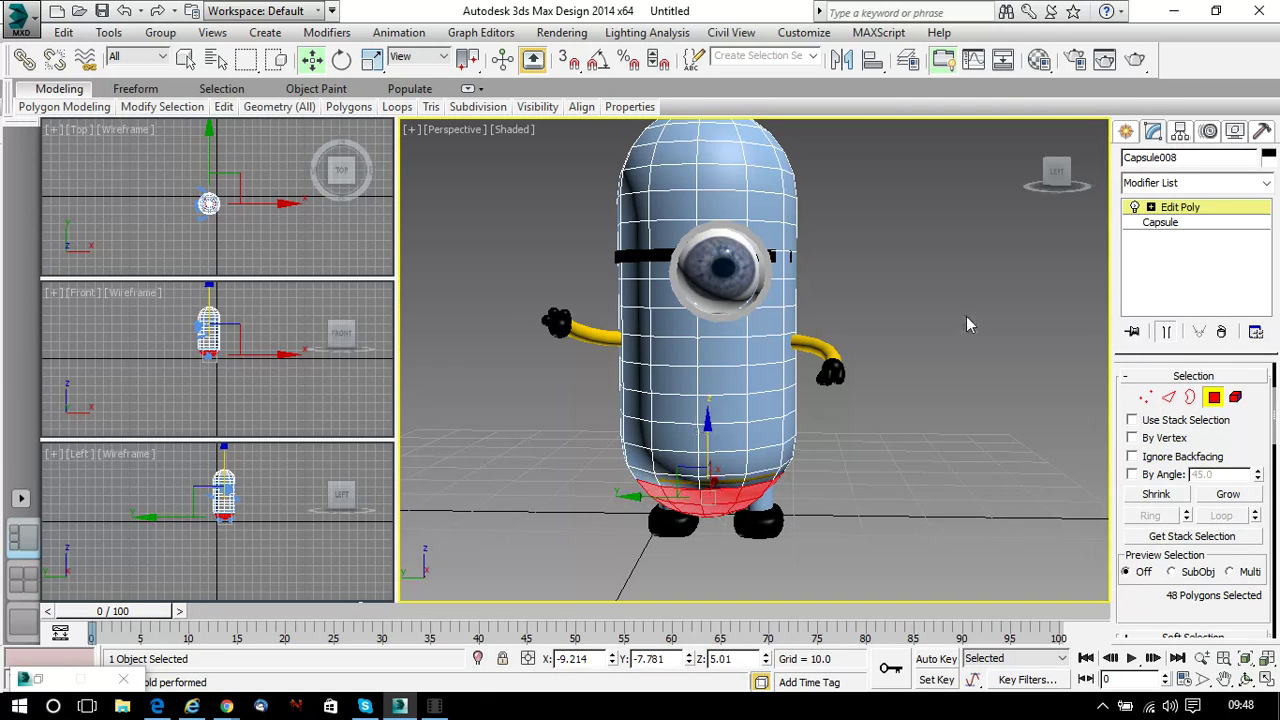
Flatten the capsule's base by shrinking the selection ring by ring and raising the remaining polygons each time, with the centre ring at about Z 6.7
left_click(1158, 498)
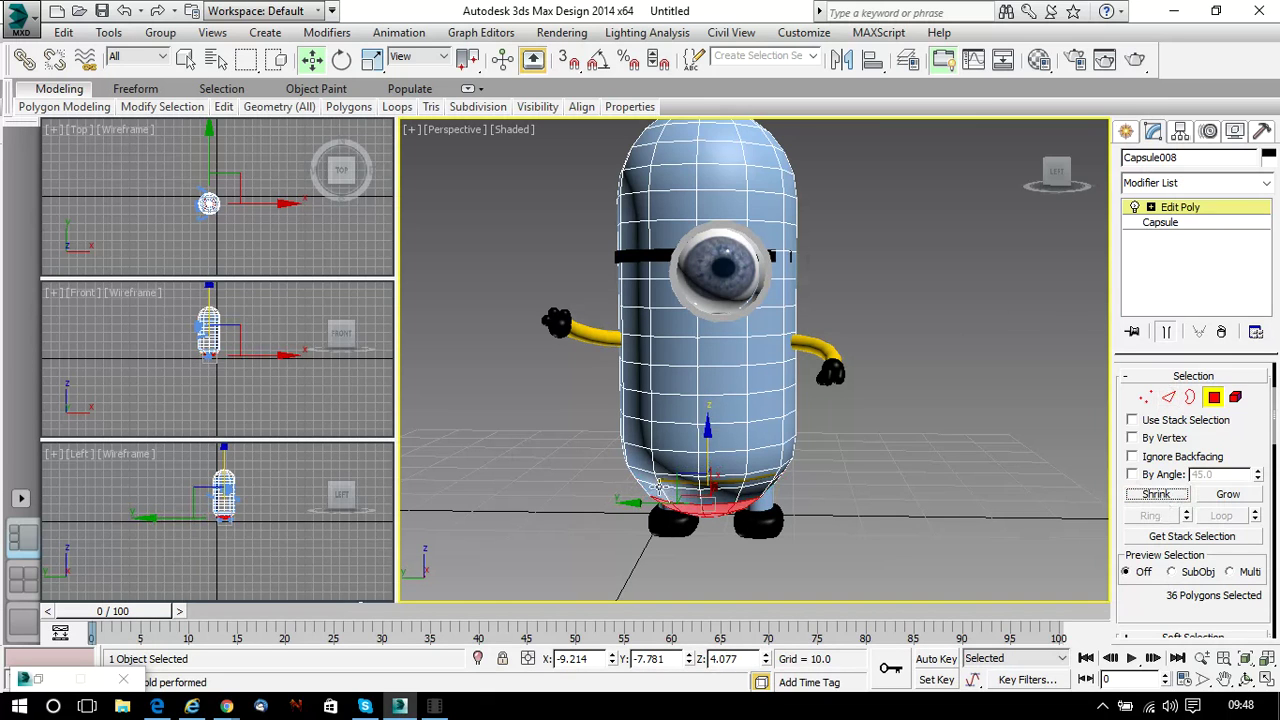
left_click_drag(706, 460, 703, 438)
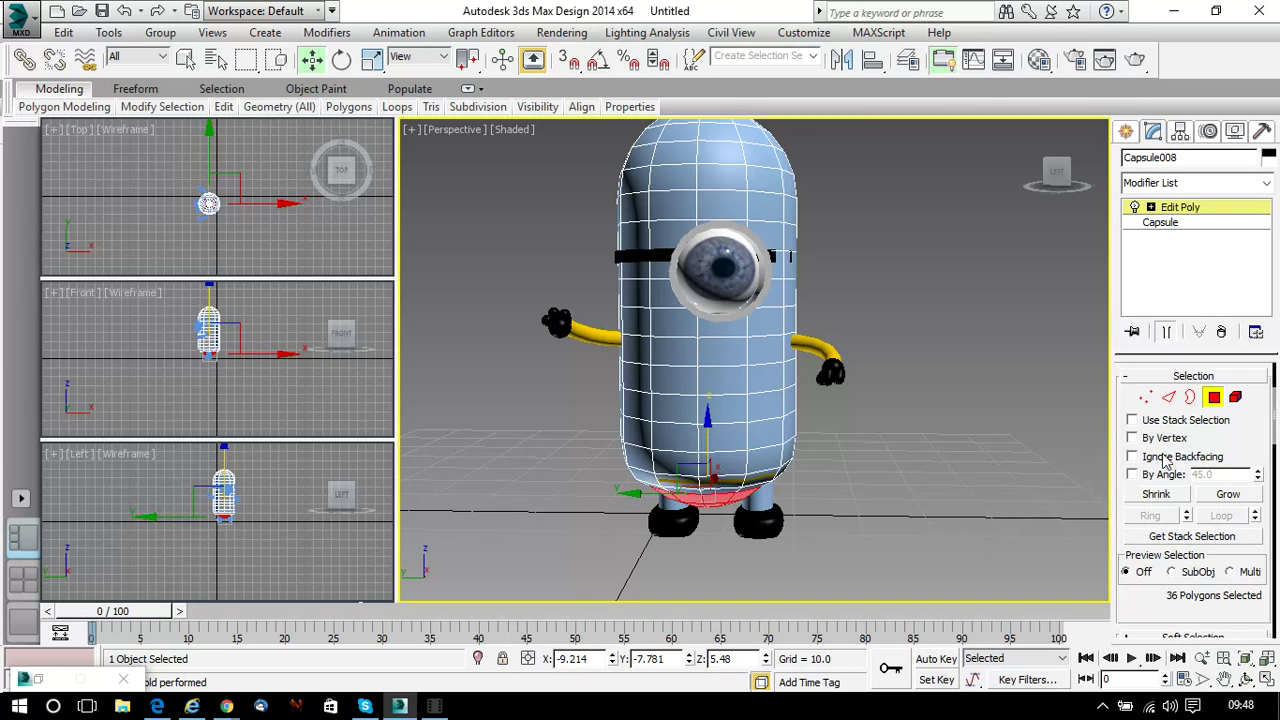
left_click(1155, 495)
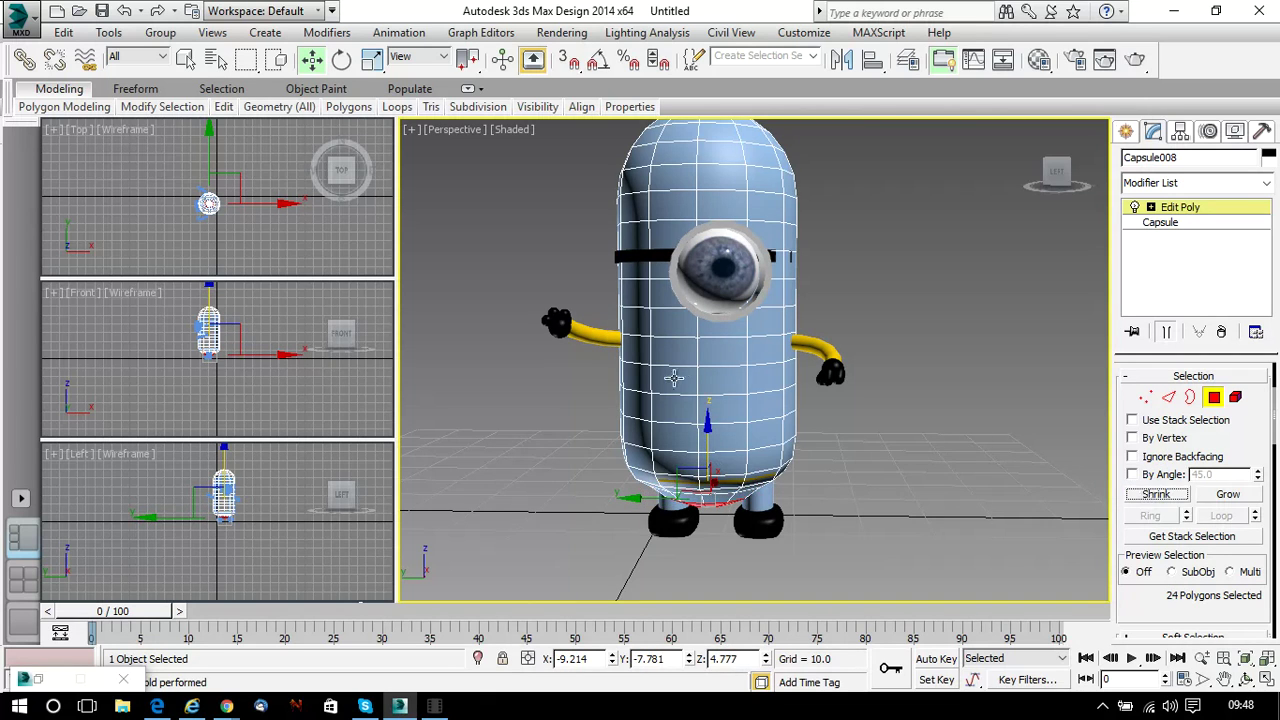
left_click_drag(704, 425, 704, 424)
left_click(1155, 495)
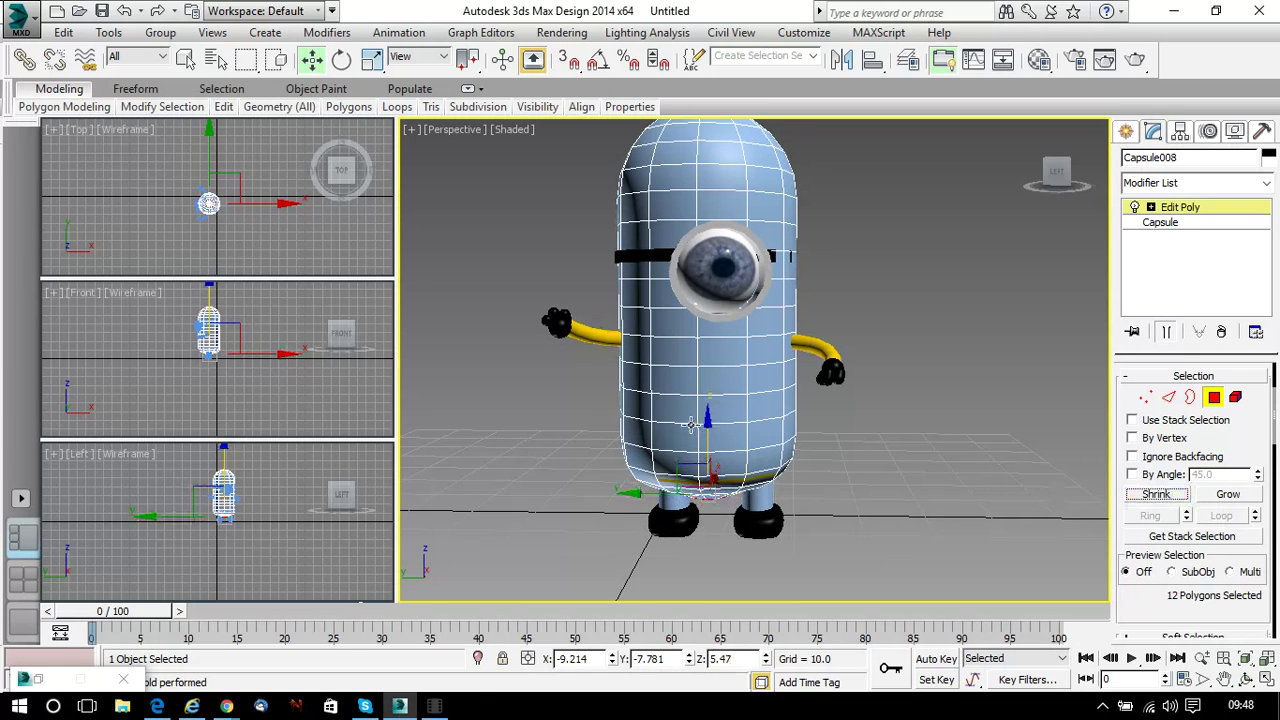
left_click_drag(704, 432, 704, 421)
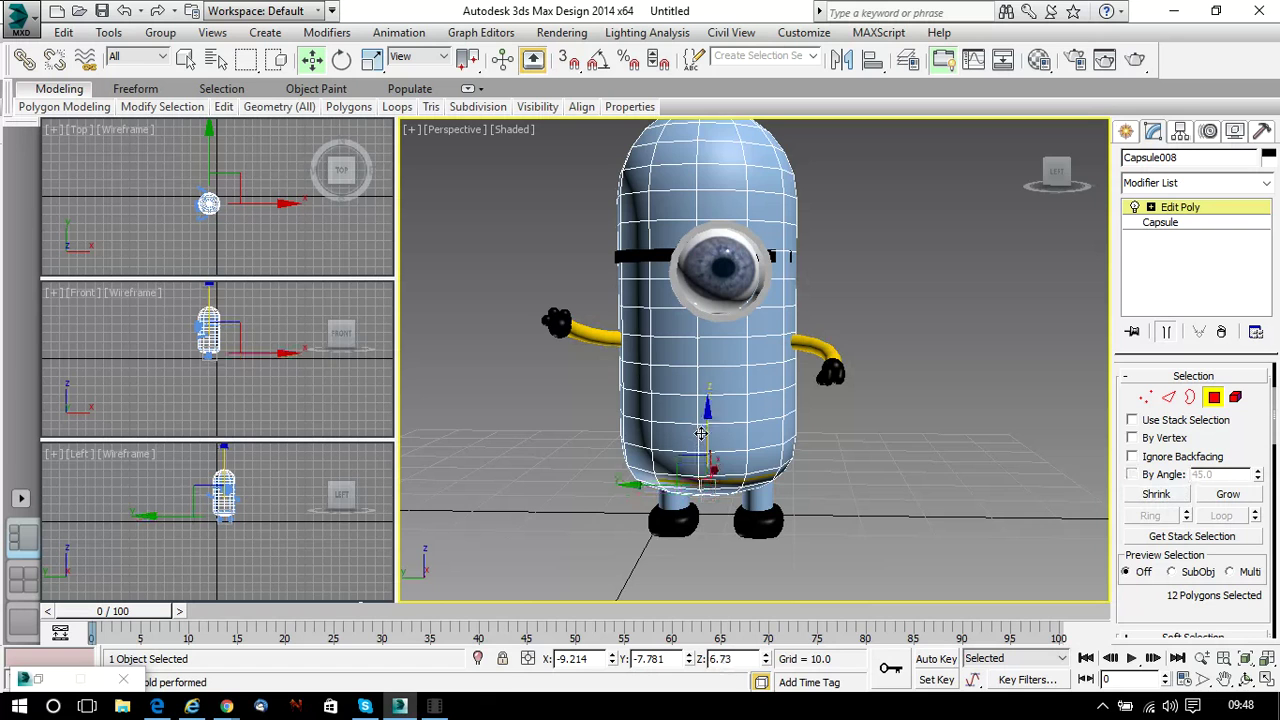
left_click_drag(1056, 185, 1058, 183)
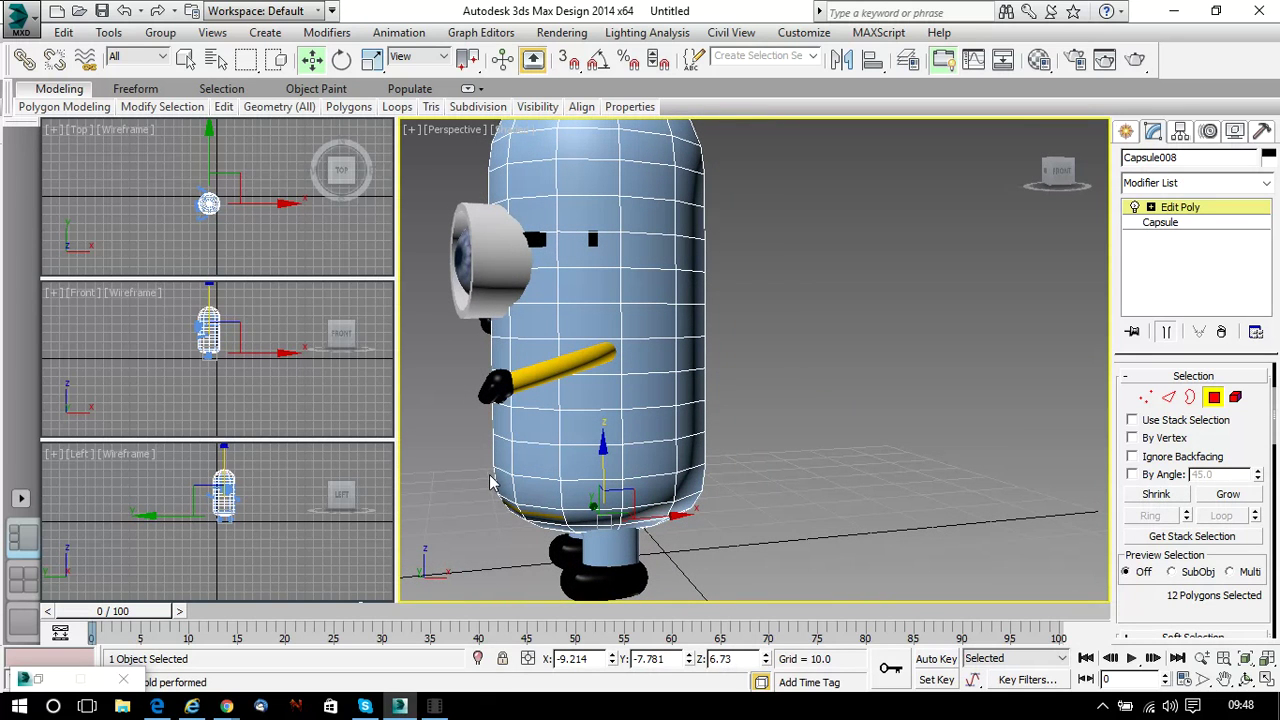
Select the whole capsule as an element and shift it along X to about -9.5
left_click(1236, 398)
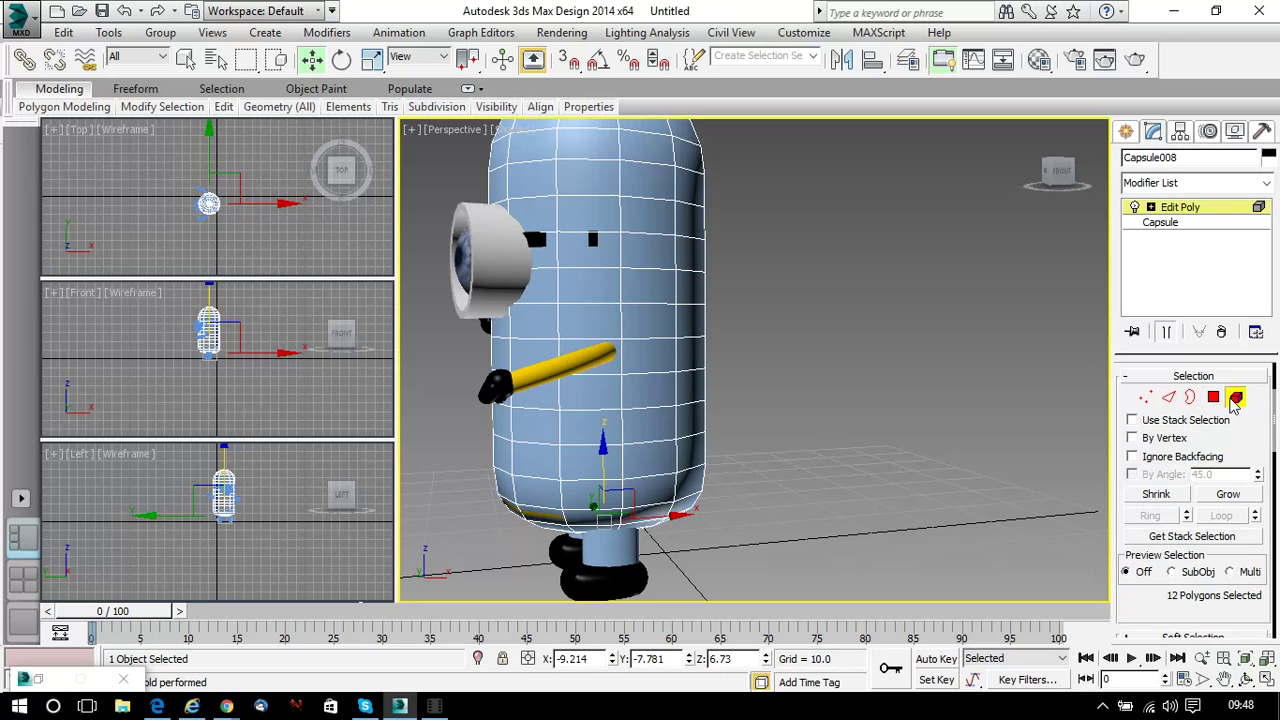
left_click(692, 334)
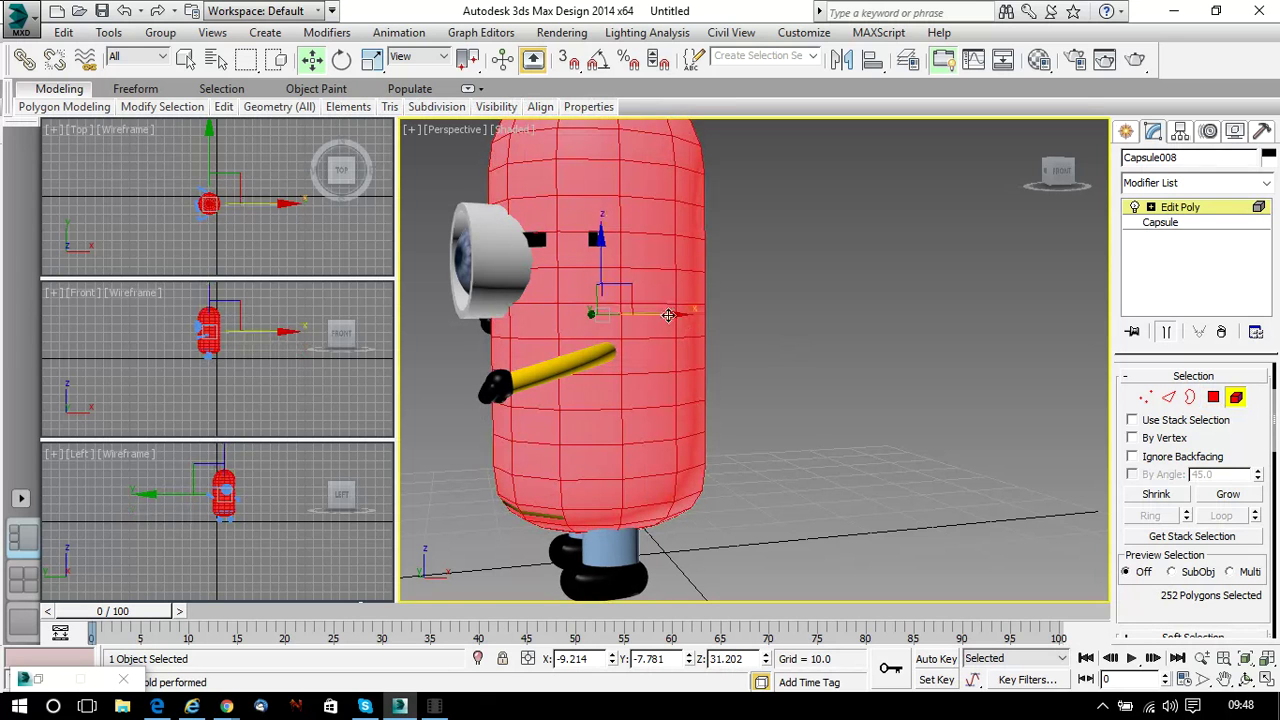
left_click_drag(667, 314, 663, 314)
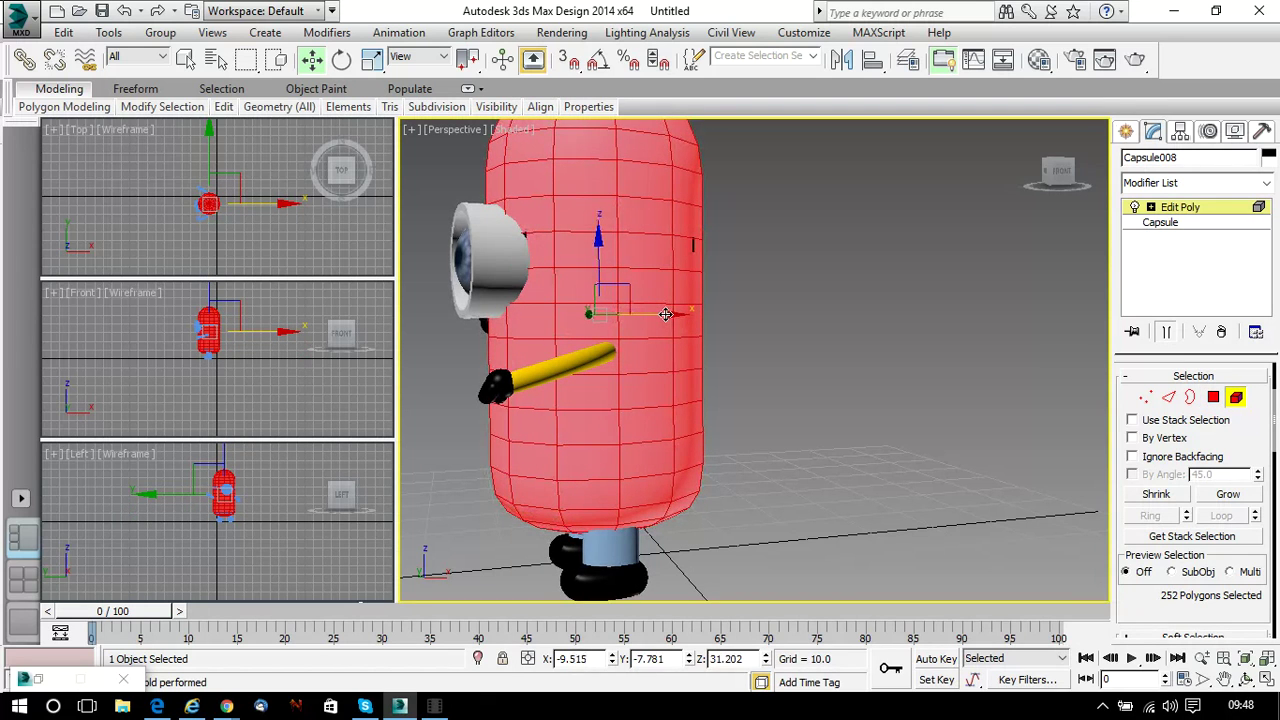
Select the 126 polygons of the capsule's upper half, down to the lower edge of the goggle, and delete them
left_click(1058, 172)
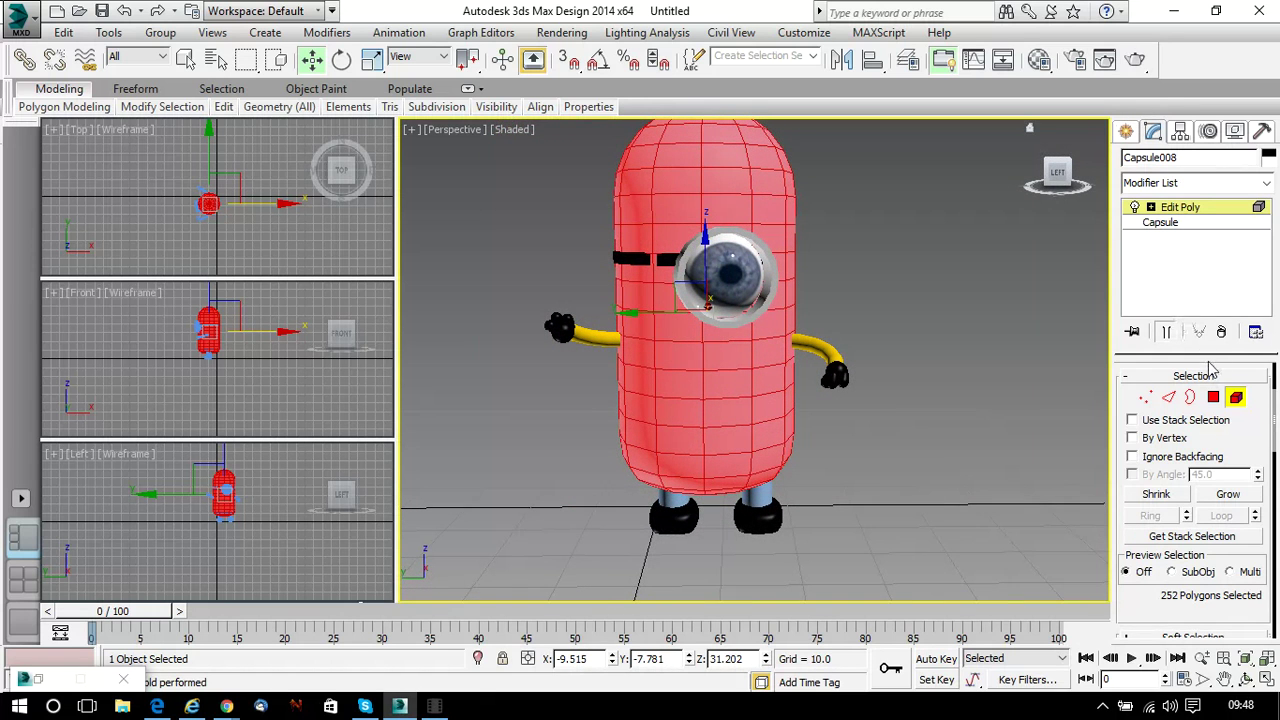
left_click(1213, 398)
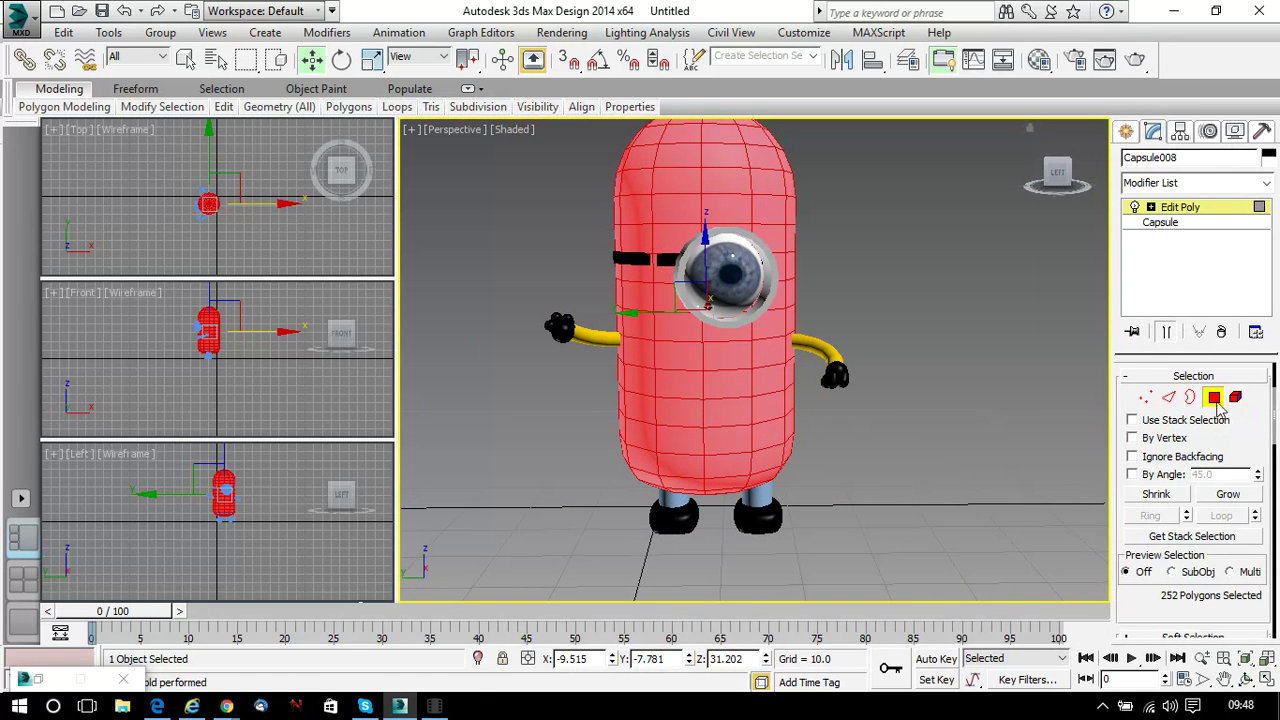
left_click(834, 253)
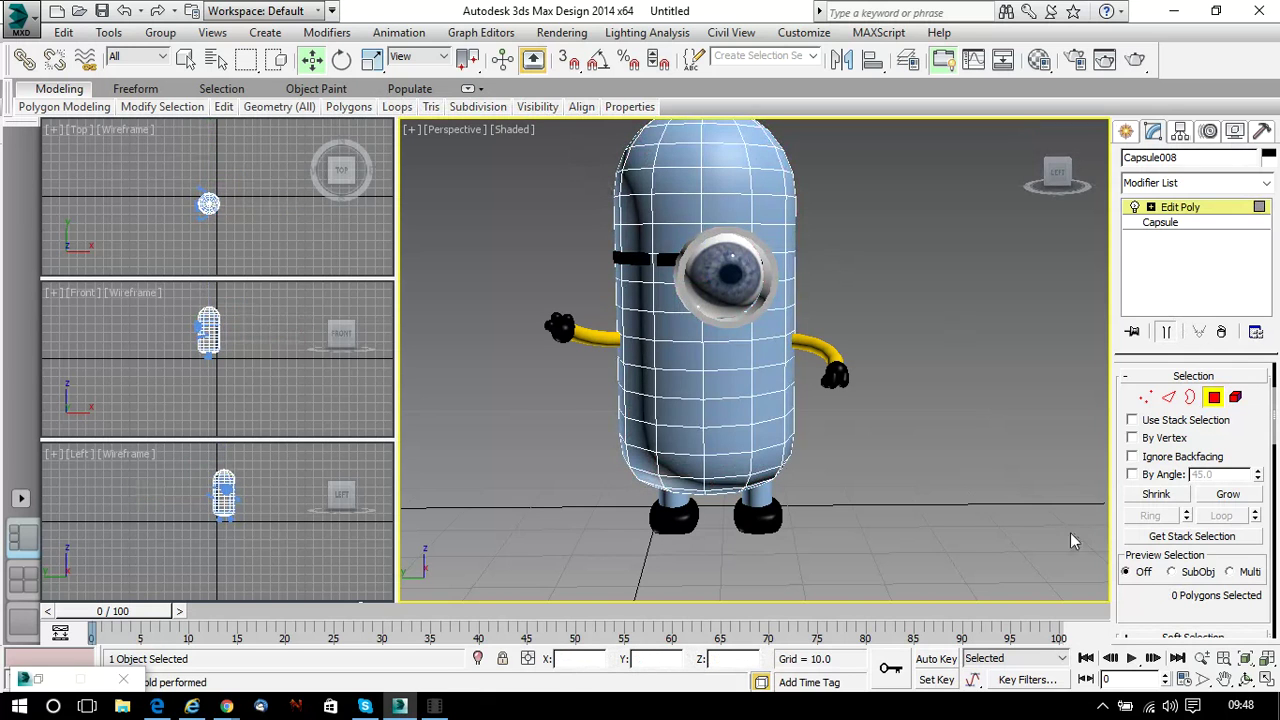
left_click(1224, 680)
left_click_drag(988, 362, 982, 404)
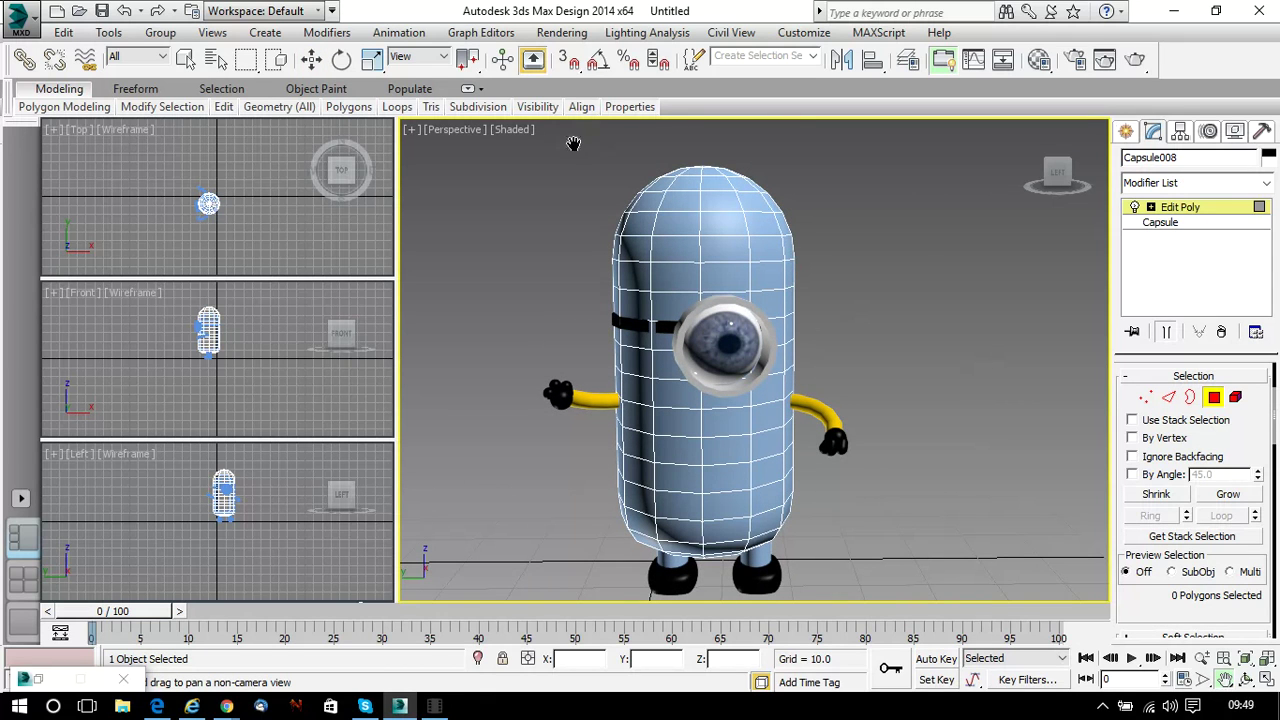
left_click(185, 58)
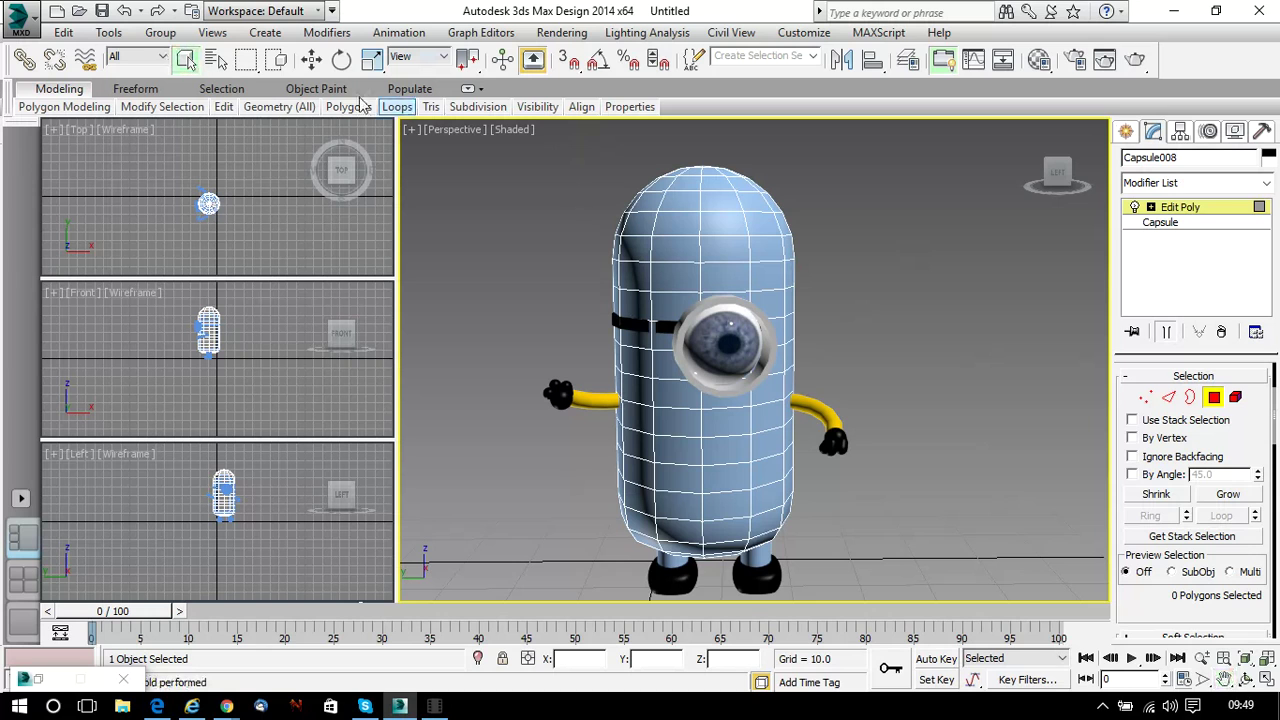
left_click_drag(548, 145, 826, 369)
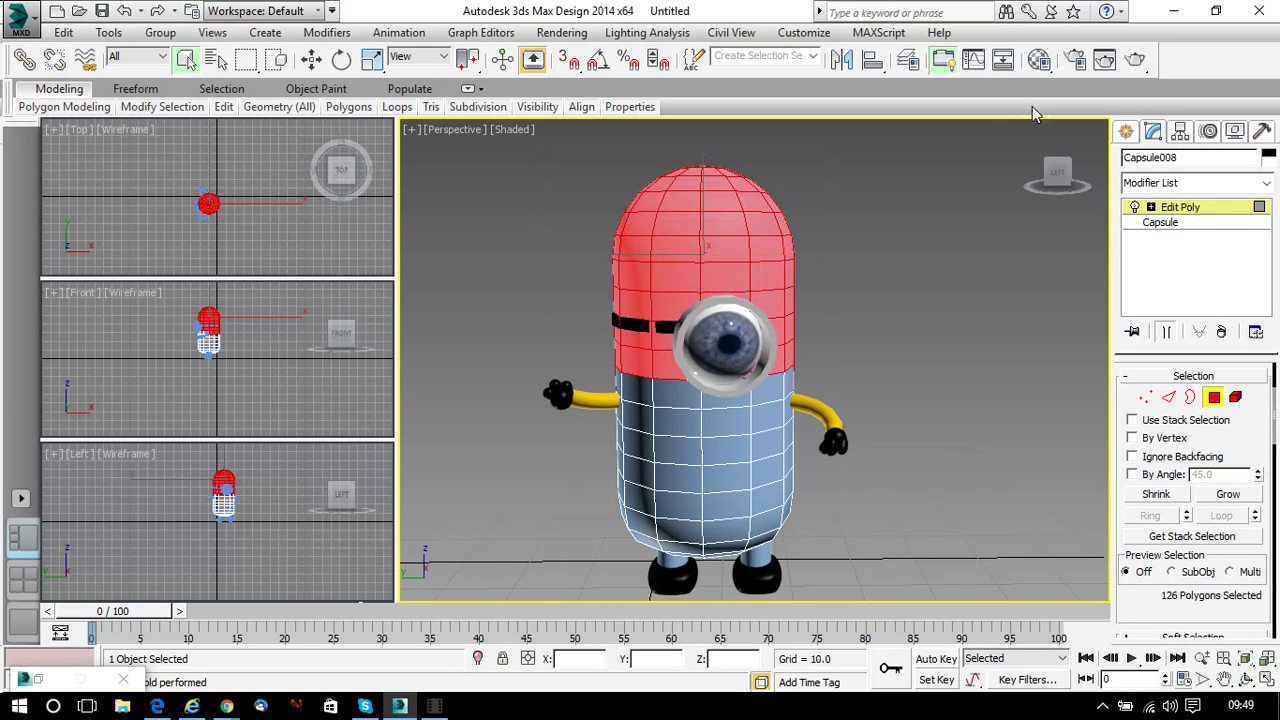
left_click_drag(1060, 175, 1010, 178)
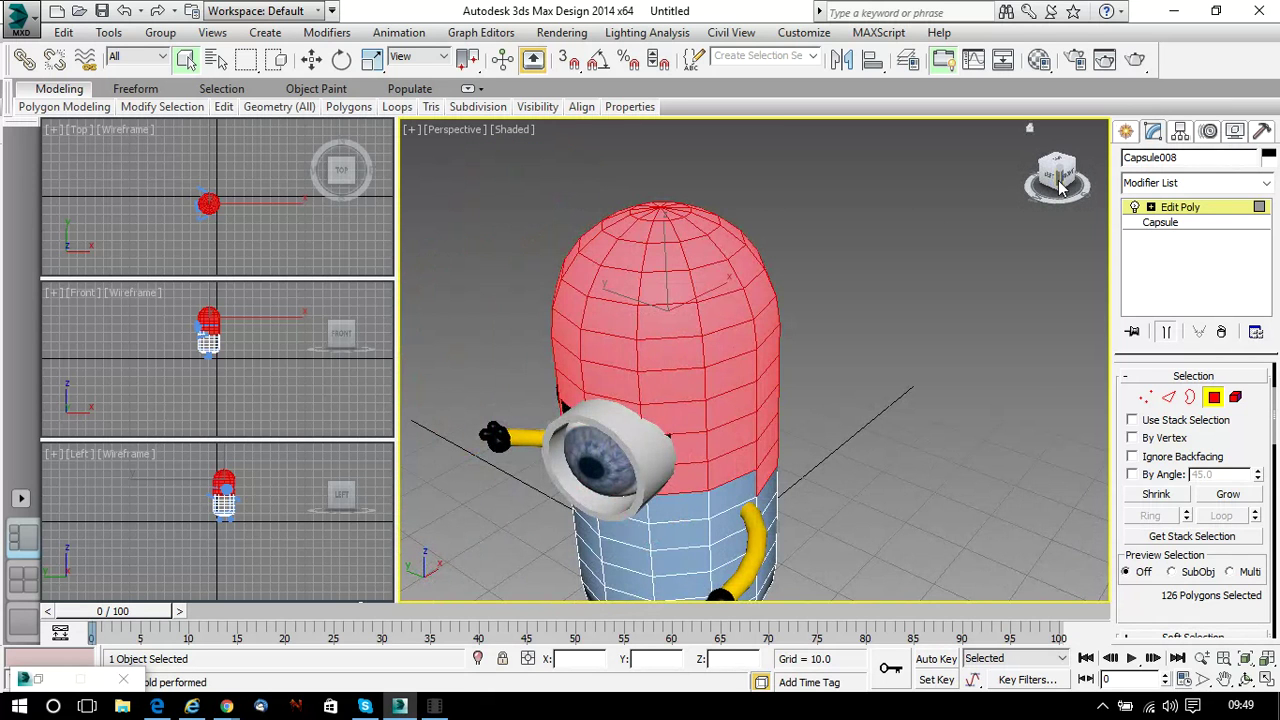
key("ctrl+d")
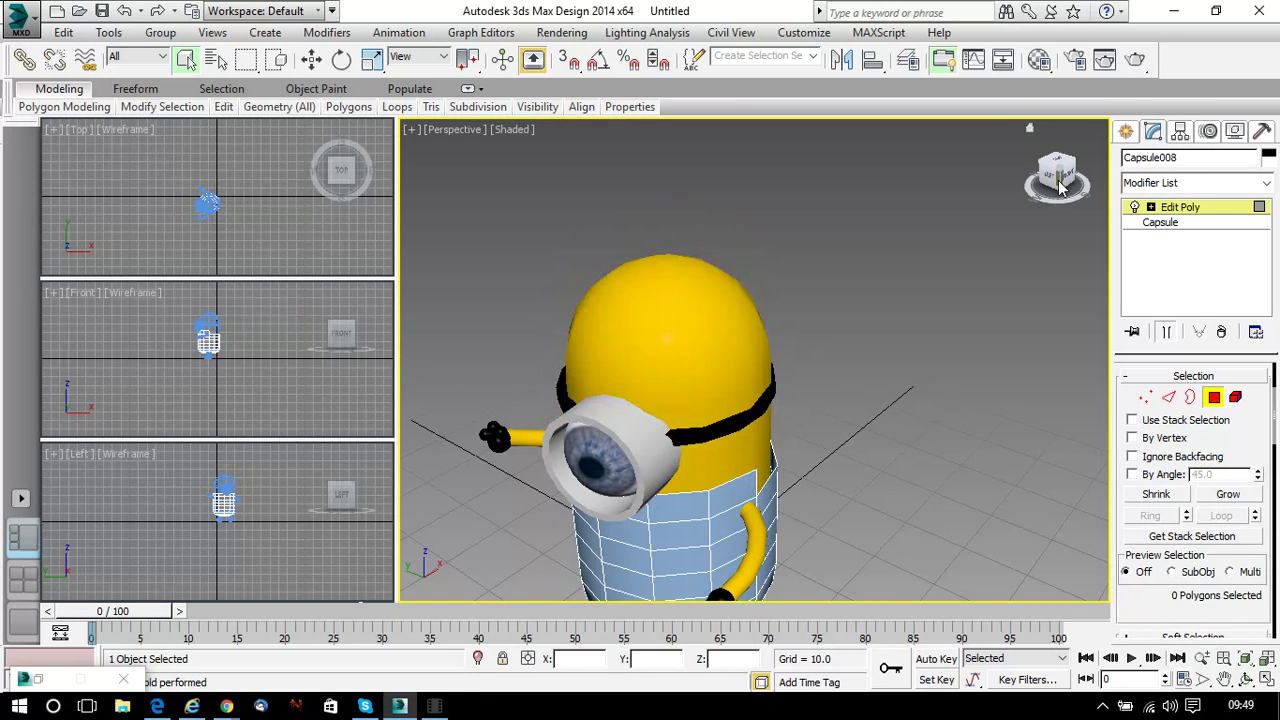
Select the four front polygons of the clothing's top row and the two central polygons directly below them
mouse_move(1057, 185)
left_mouse_down()
mouse_move(1042, 194)
mouse_move(1056, 184)
left_mouse_up()
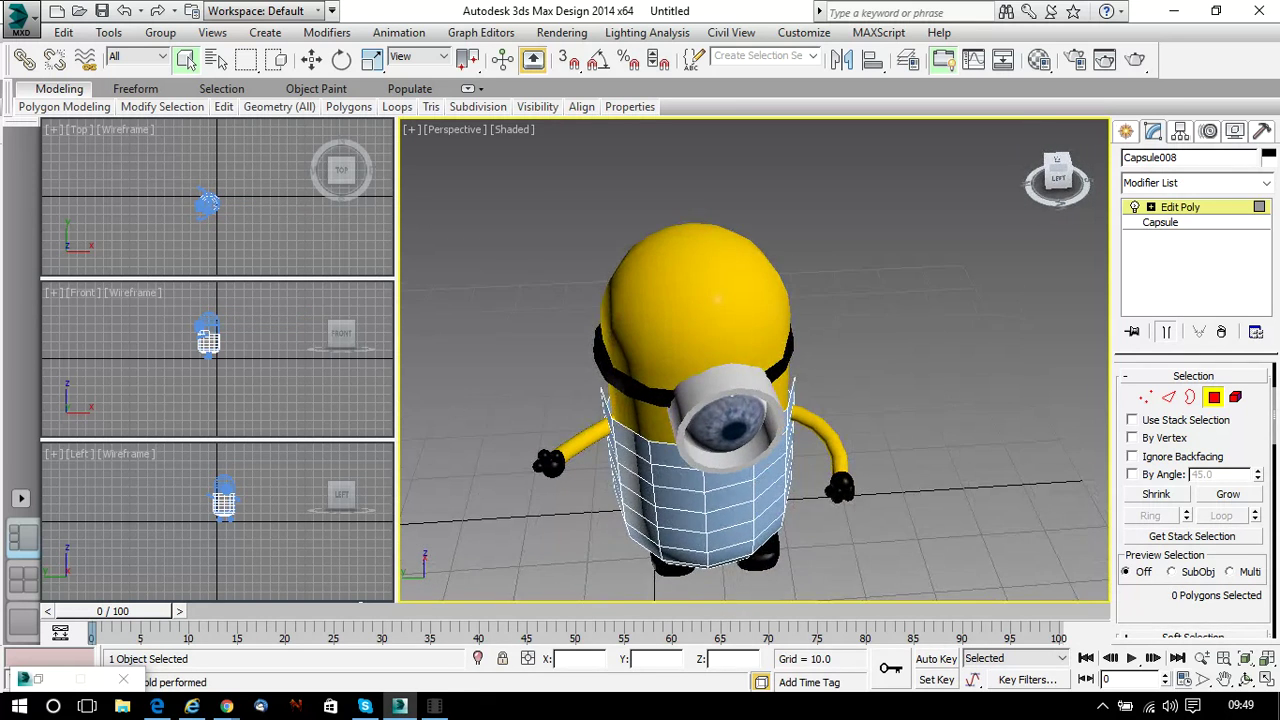
left_click(1057, 178)
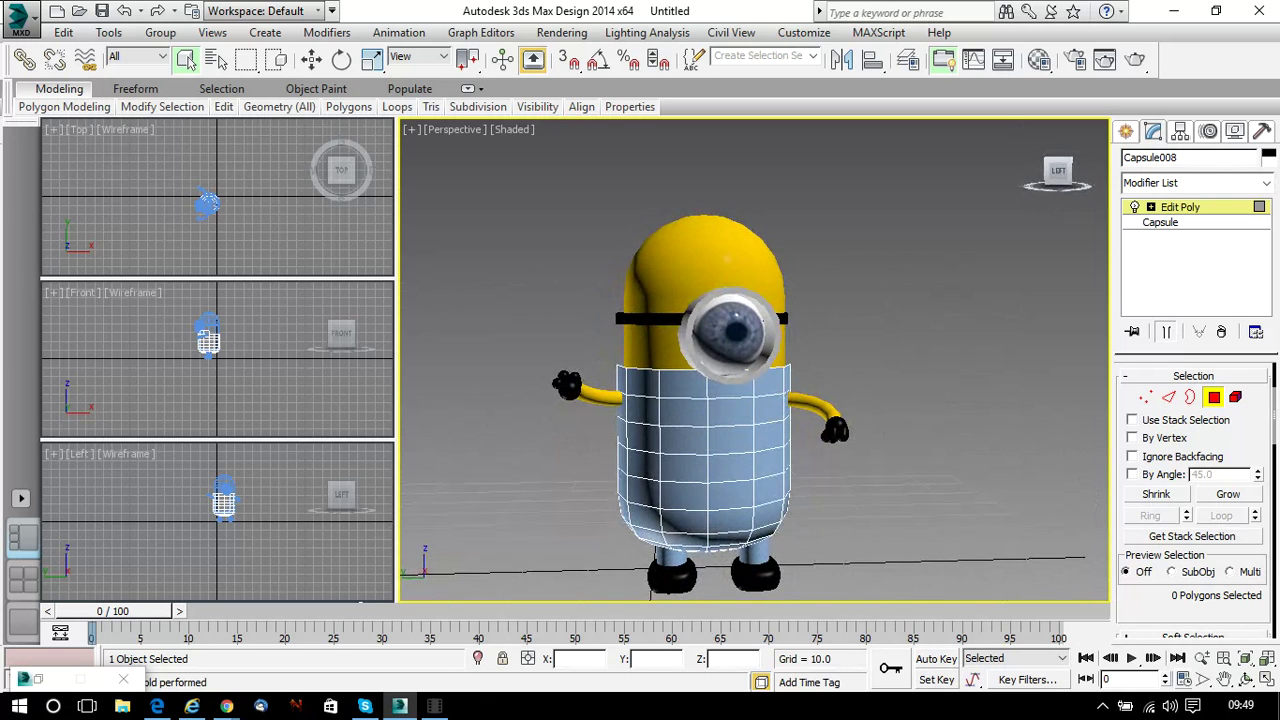
left_click(689, 381)
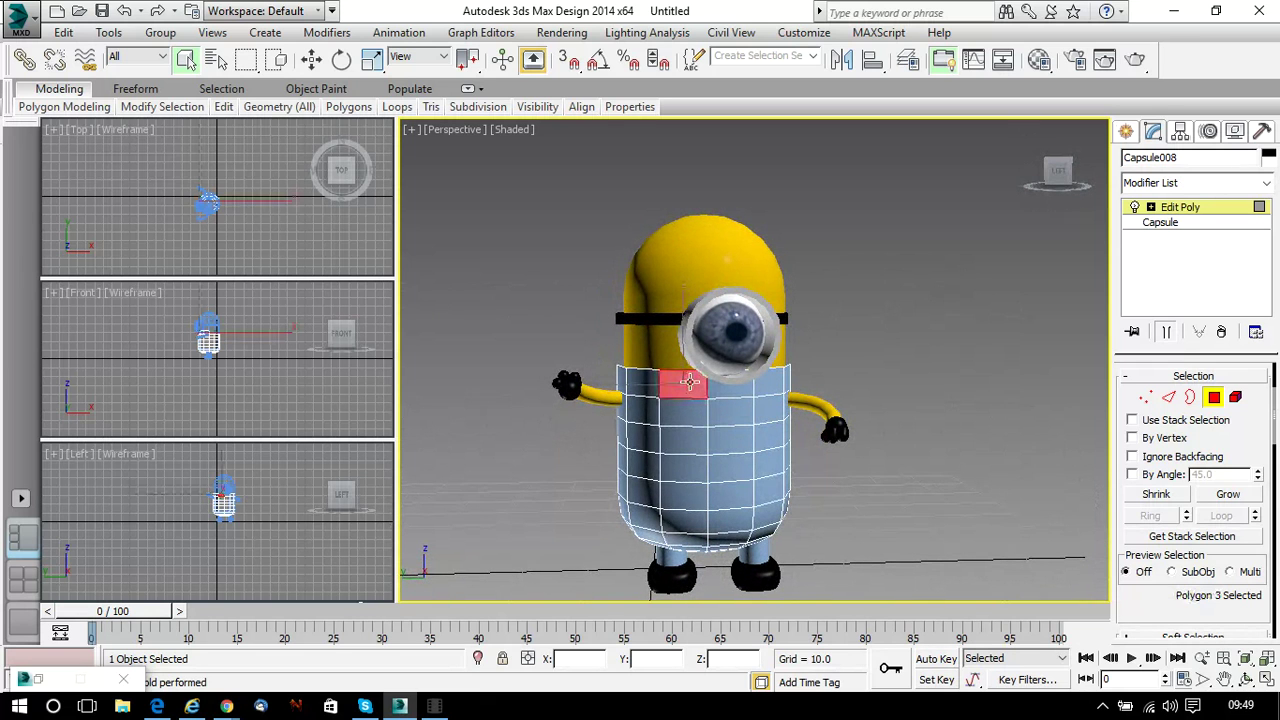
left_click(730, 386, "ctrl")
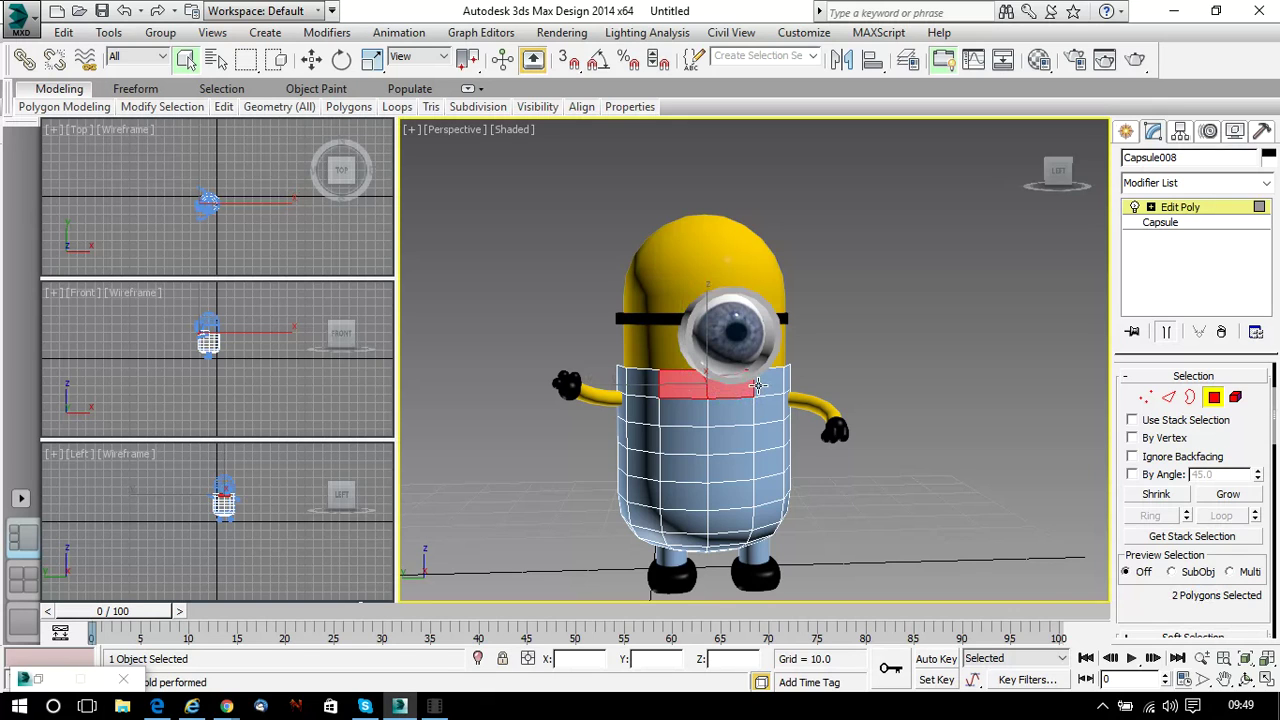
left_click(758, 385, "ctrl")
left_click(660, 388, "ctrl")
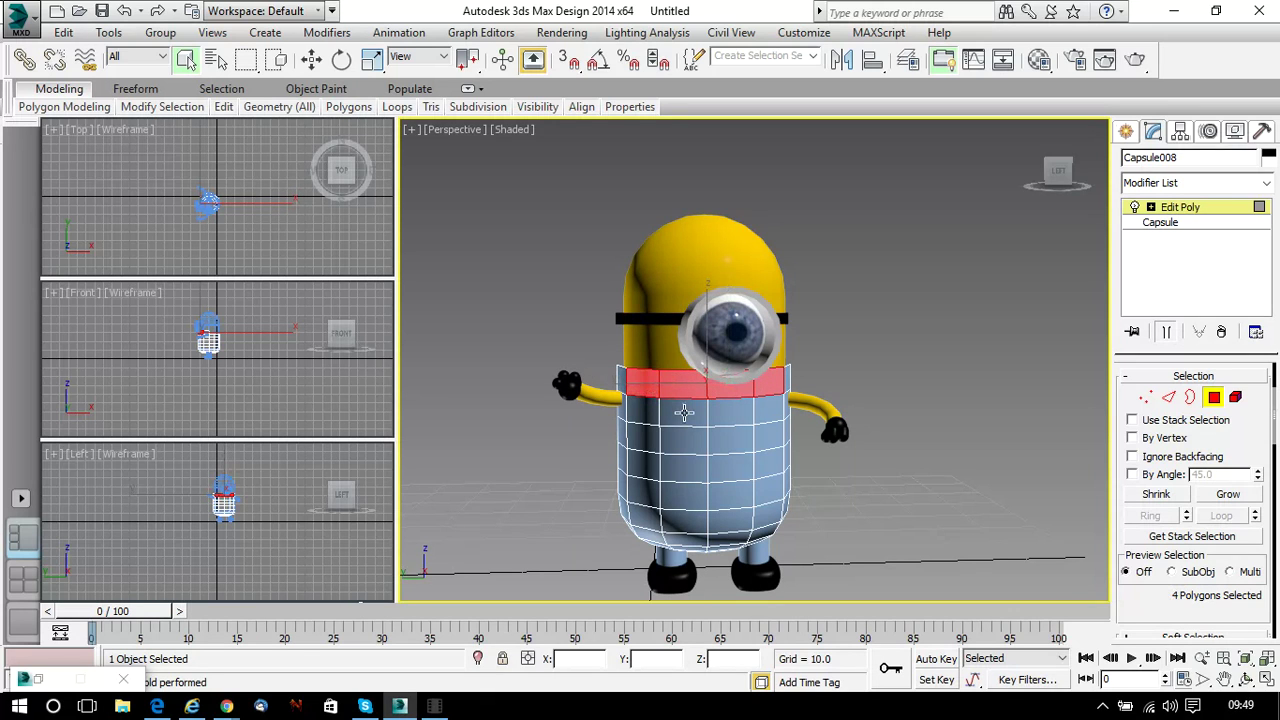
left_click(683, 412, "ctrl")
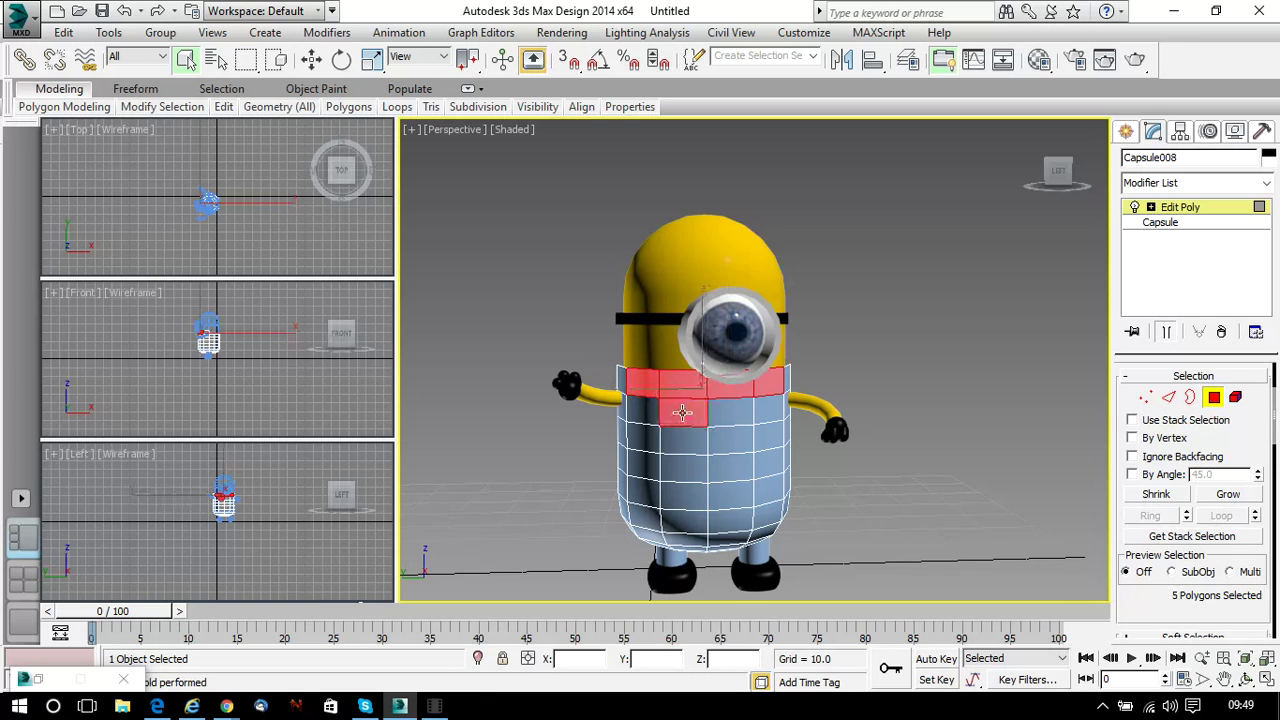
left_click(744, 411, "ctrl")
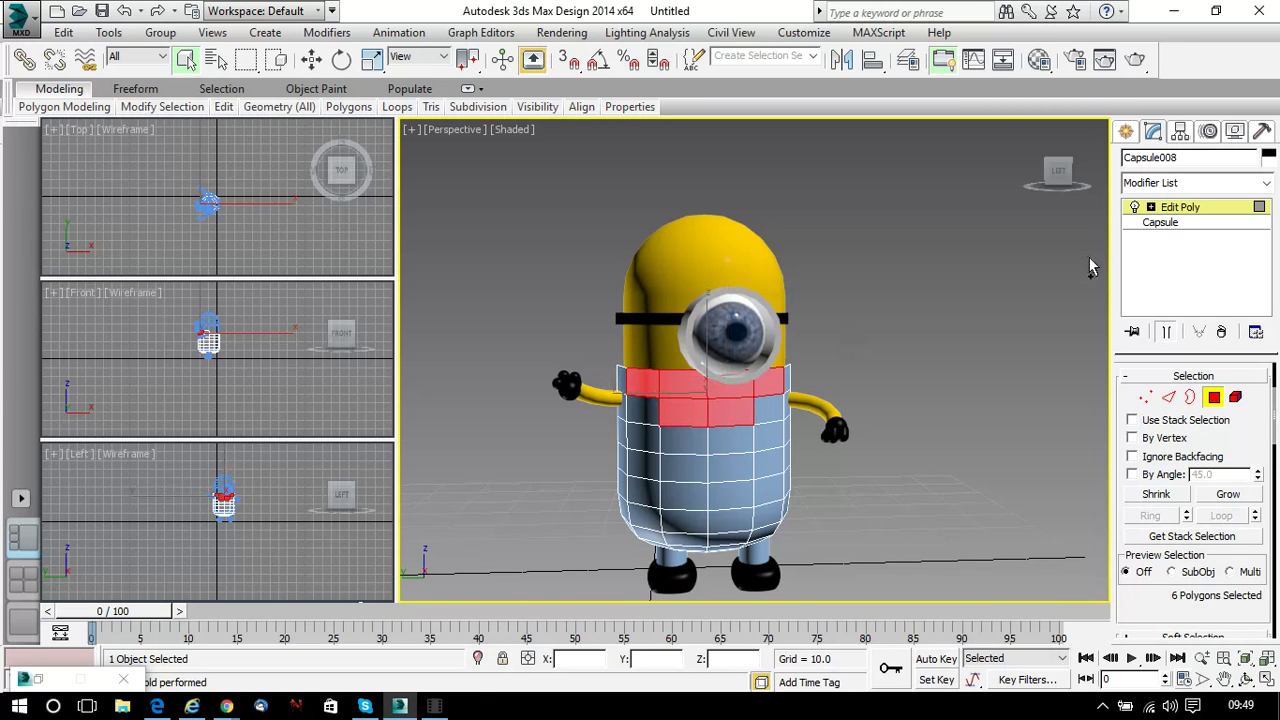
Add seven polygons around and below the minion's left arm to the selection, spanning the second to fourth rows of the clothing
left_click_drag(1062, 180, 765, 405)
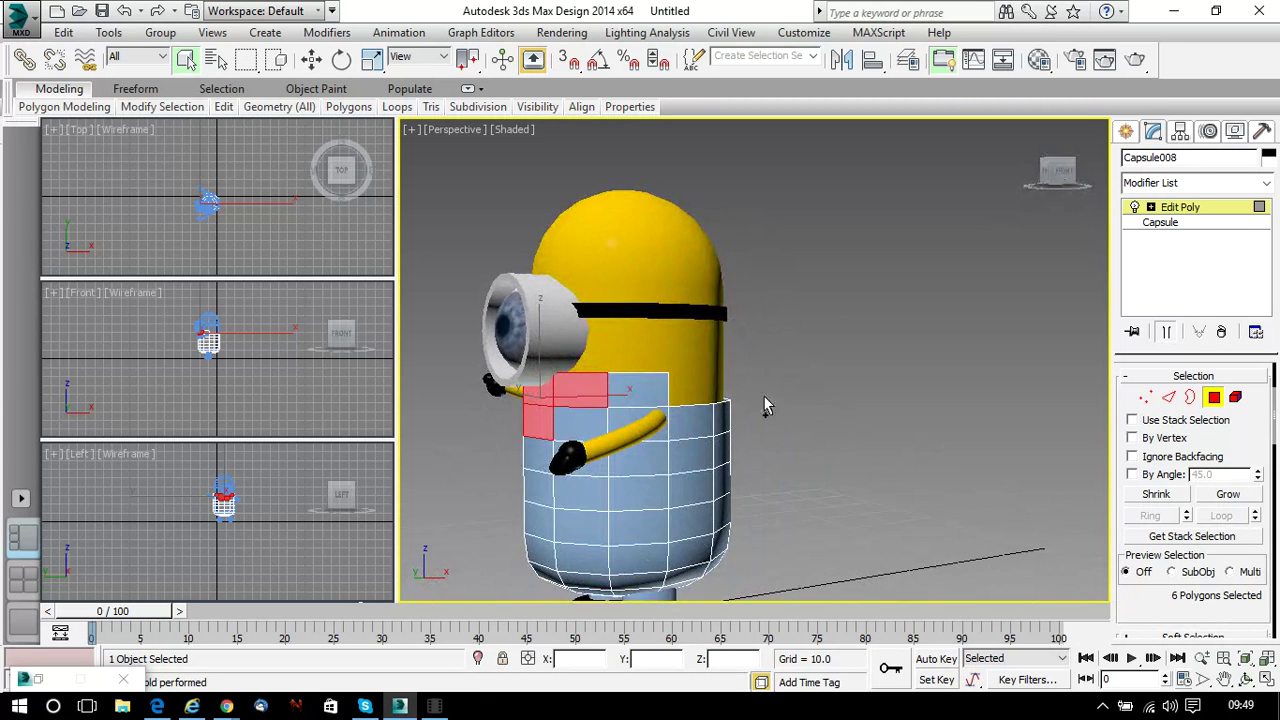
left_click(655, 437, "ctrl")
left_click(645, 463, "ctrl")
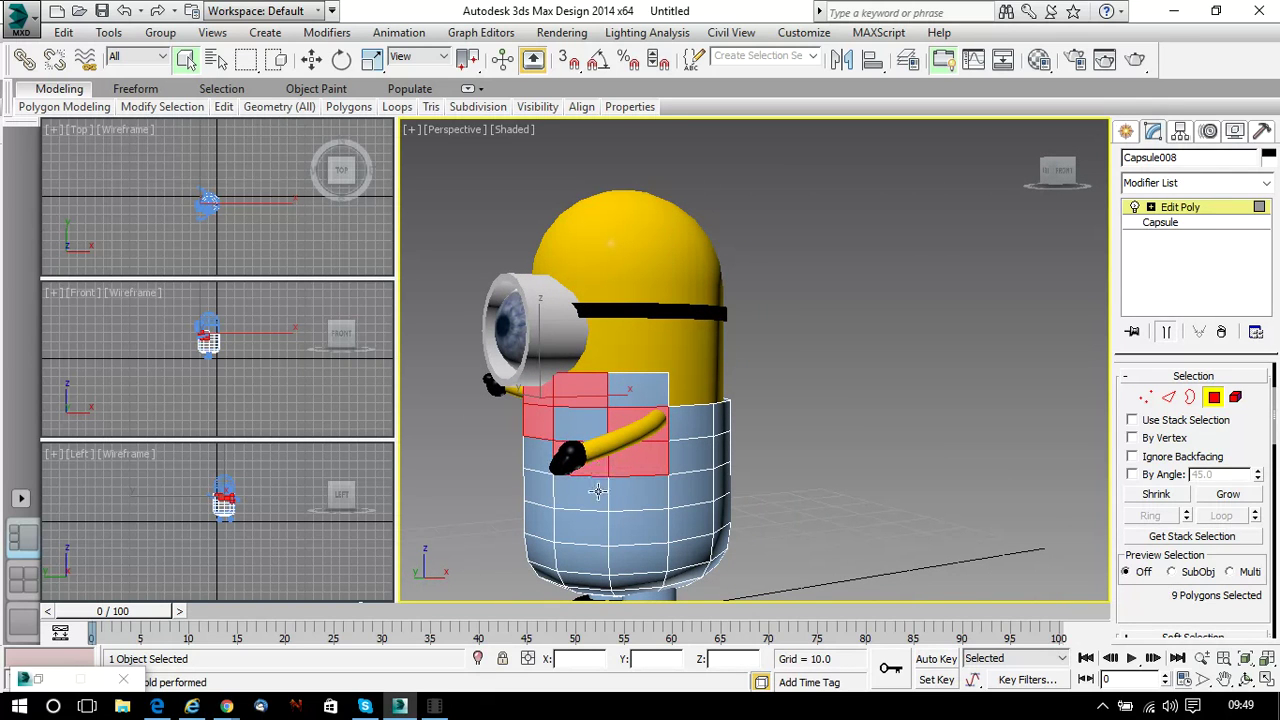
left_click(594, 492, "ctrl")
left_click(638, 488, "ctrl")
left_click(676, 486, "ctrl")
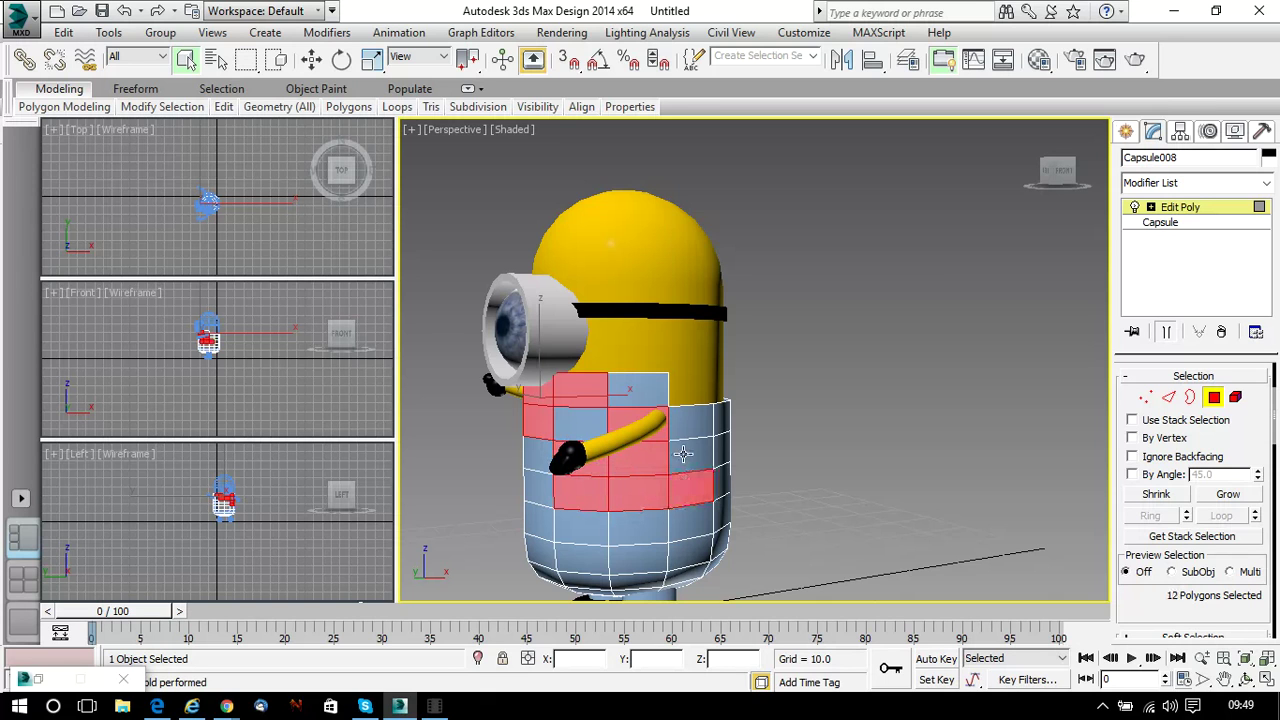
left_click(686, 454, "ctrl")
Add the four polygons of the top row across the clothing's back to the selection
left_click_drag(1042, 187, 1057, 178)
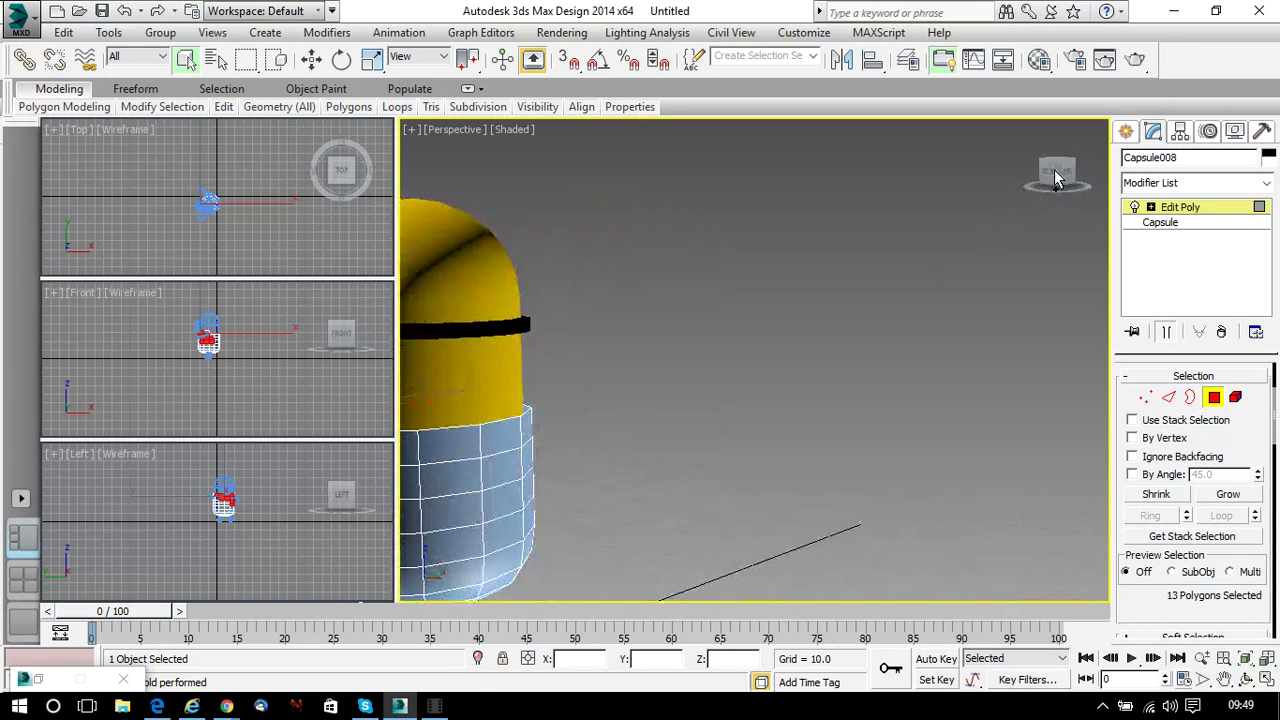
left_click(1224, 679)
left_click_drag(885, 461, 886, 389)
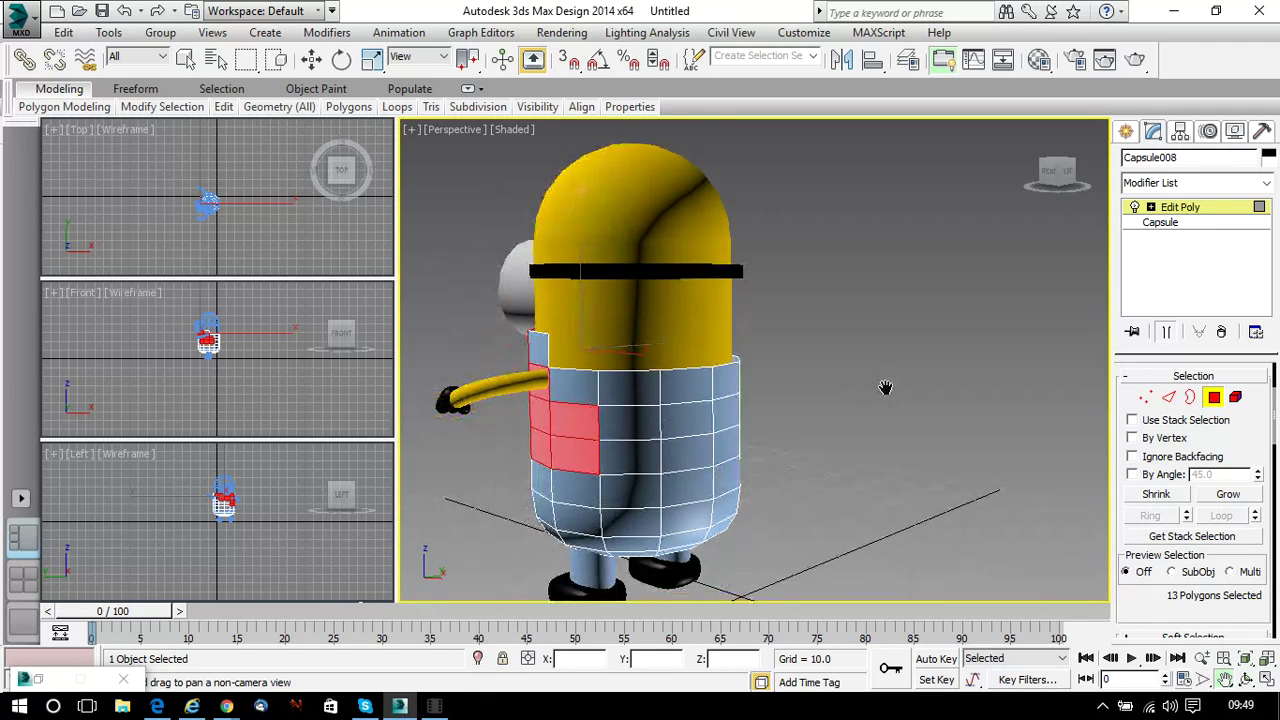
left_click_drag(795, 380, 862, 360)
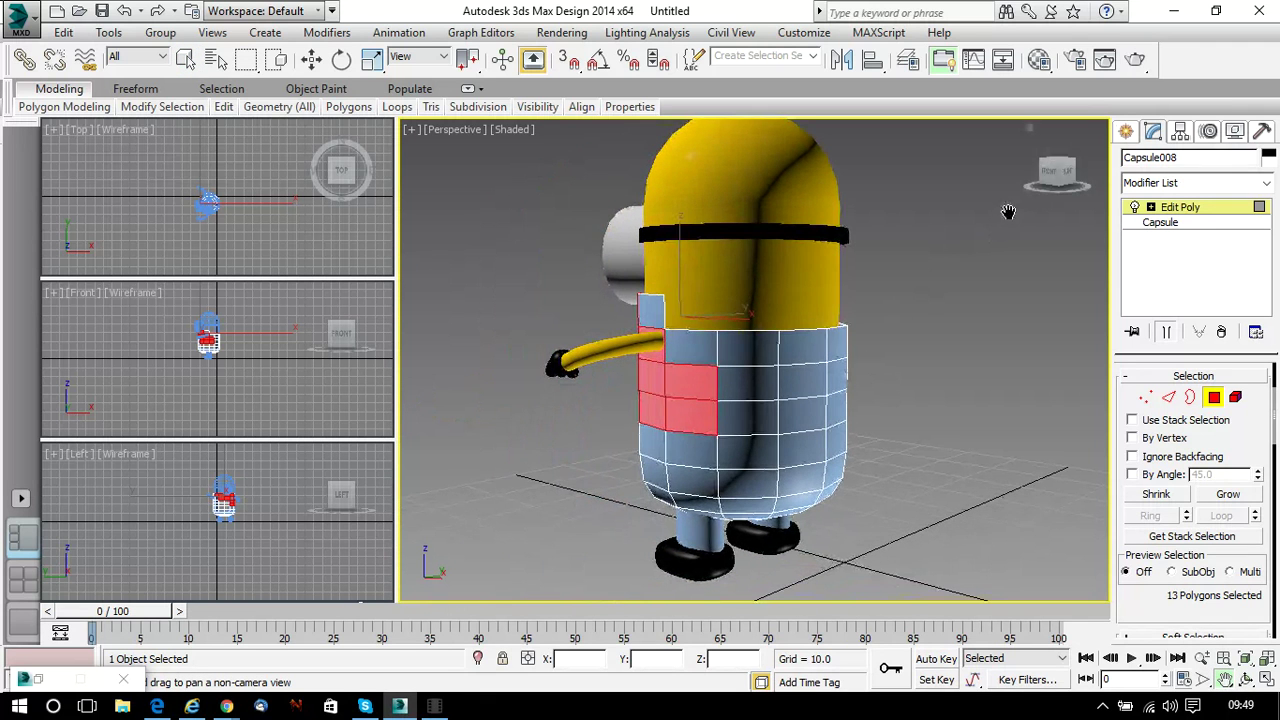
left_click_drag(1052, 182, 1036, 177)
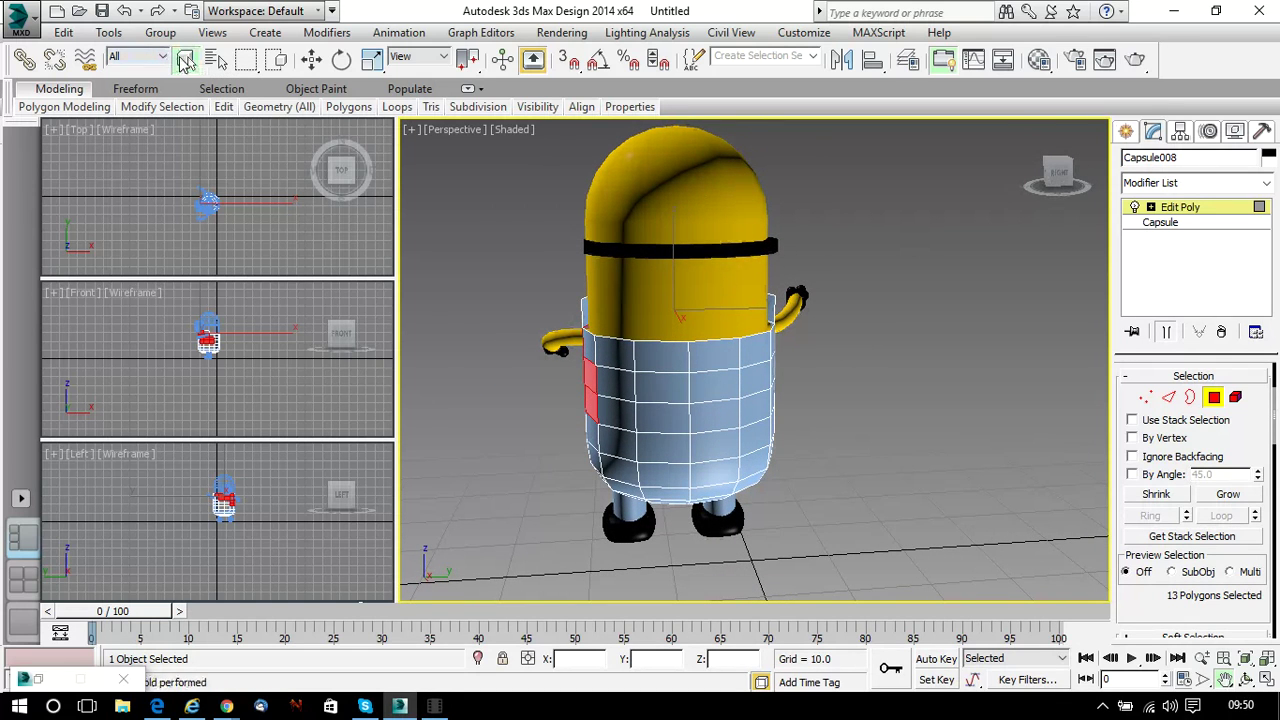
left_click(616, 352, "ctrl")
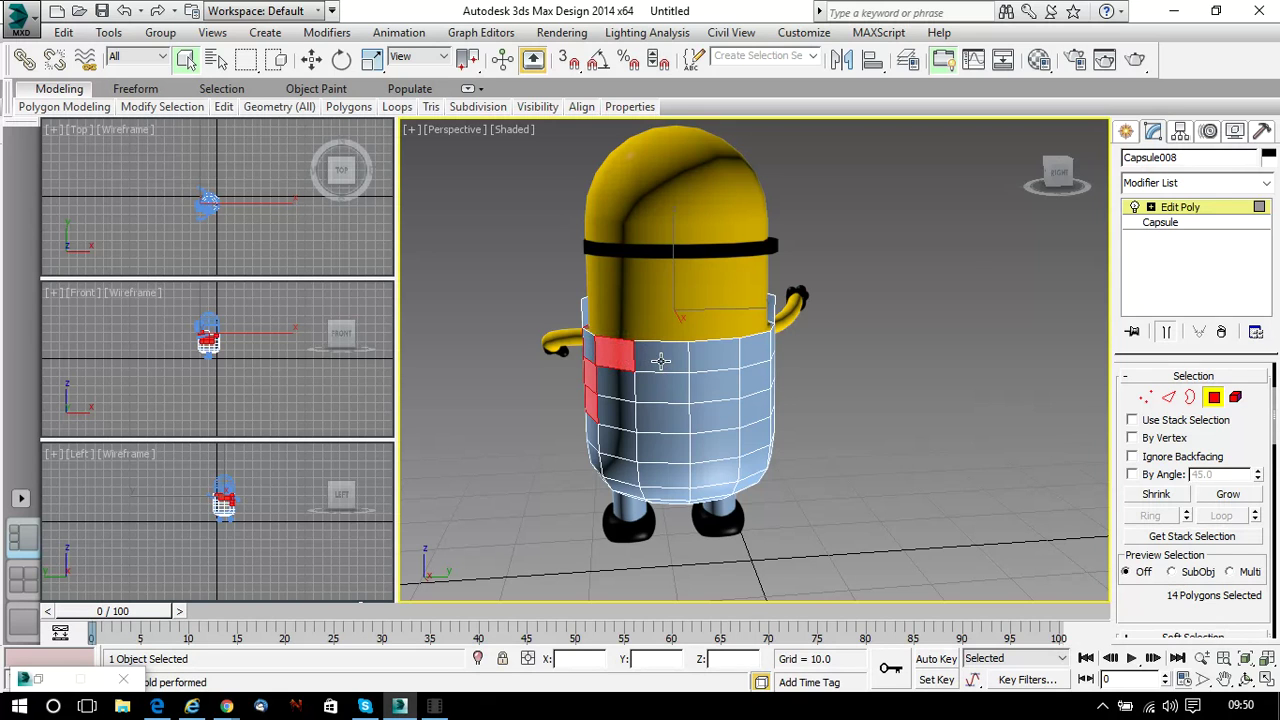
left_click(660, 358, "ctrl")
left_click(712, 356, "ctrl")
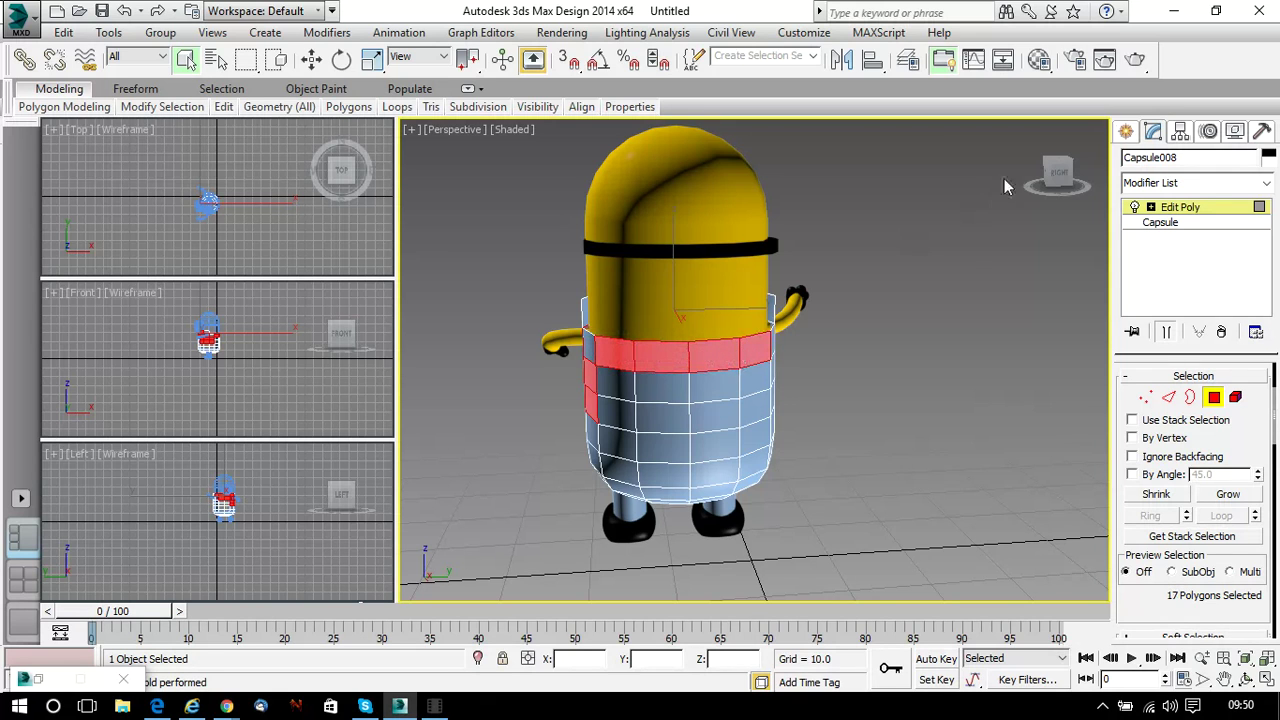
Add the seven matching polygons around and below the minion's right arm, and delete all 24 selected polygons
left_click_drag(1056, 176, 1000, 179)
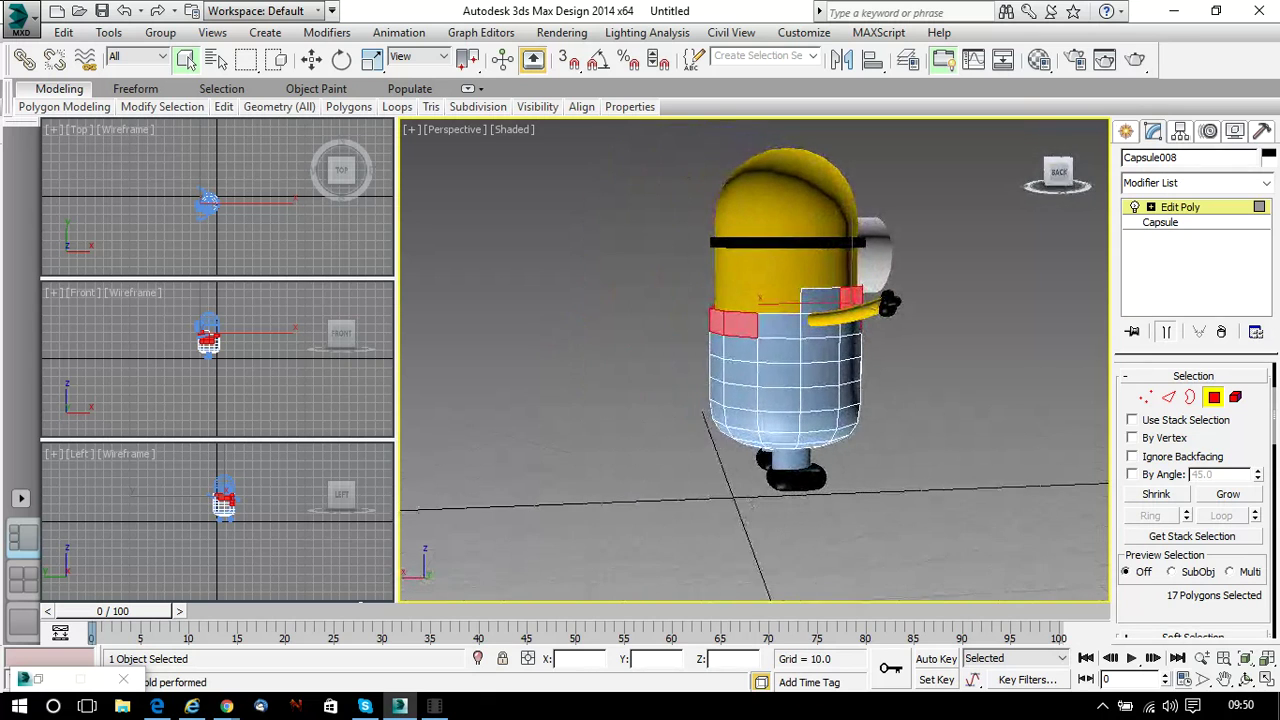
left_click(817, 327)
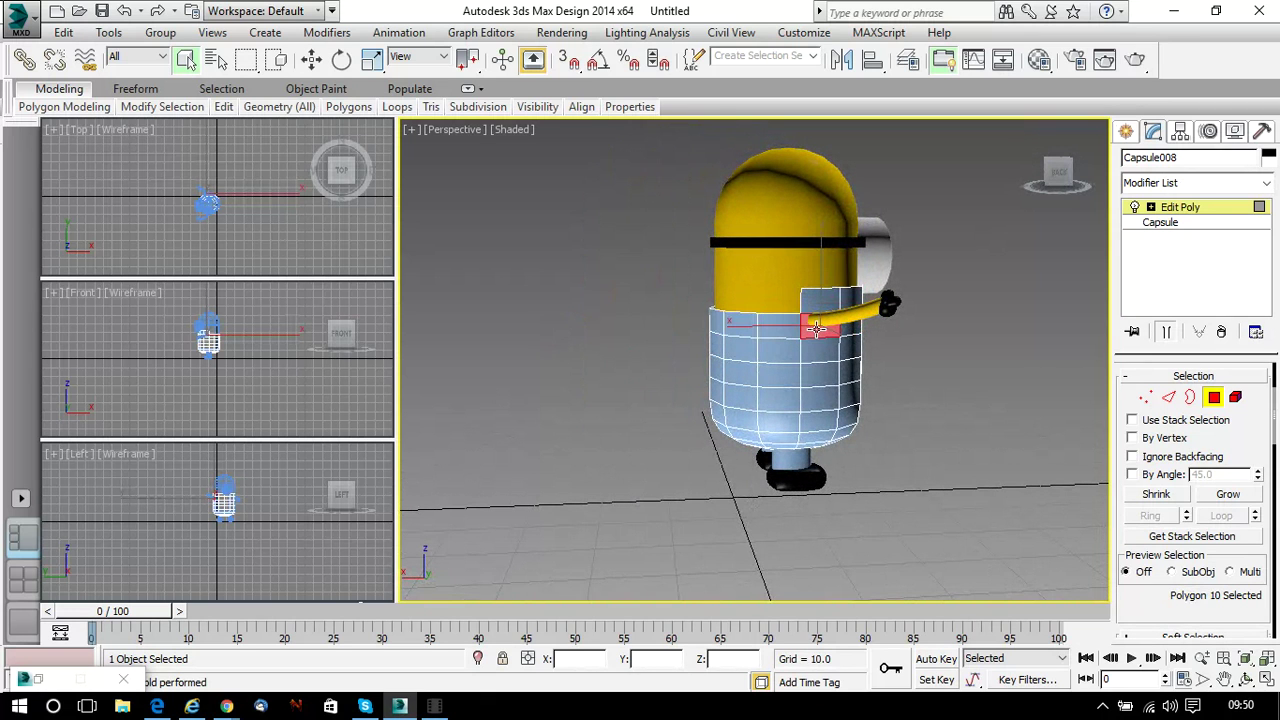
key("ctrl+z")
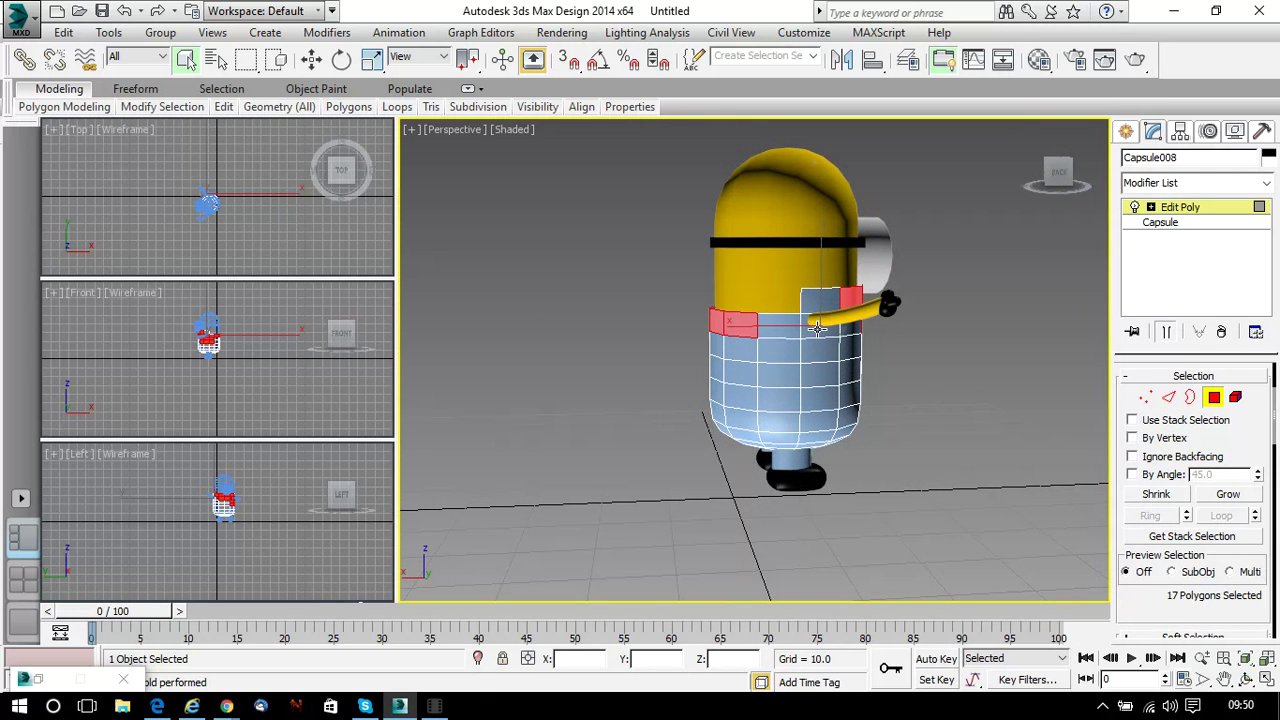
left_click(817, 327, "ctrl")
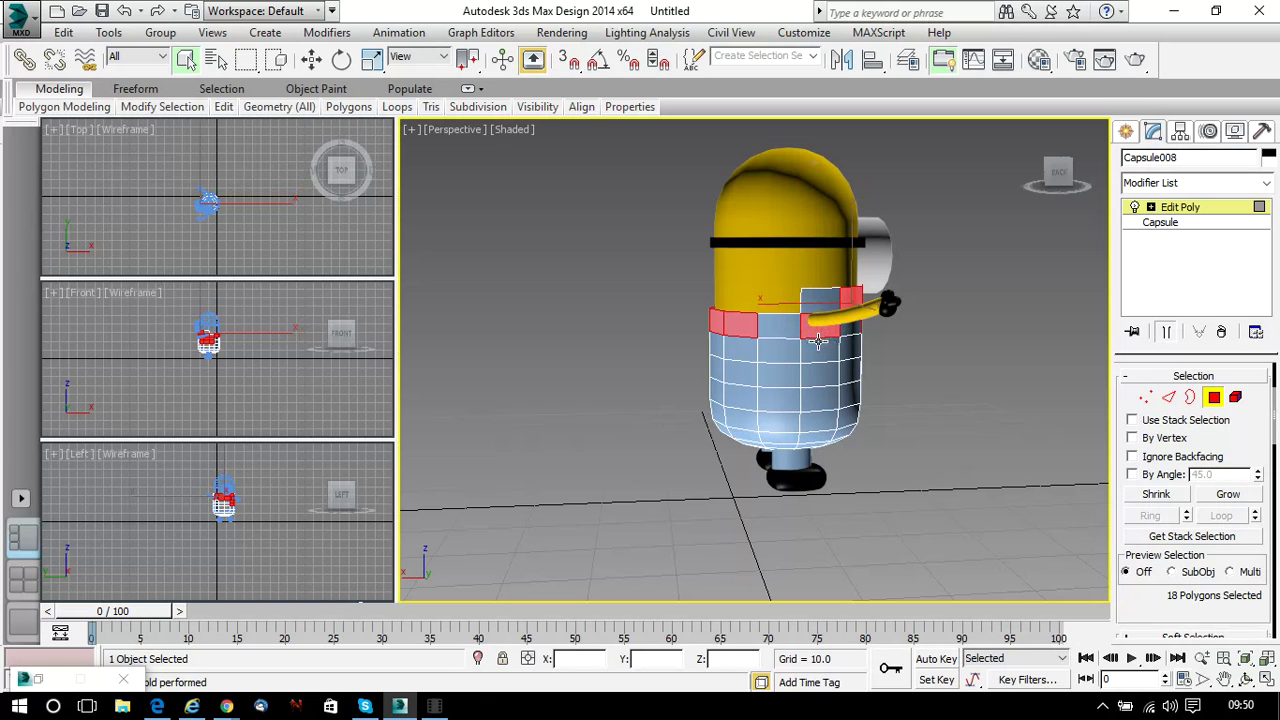
left_click(838, 353, "ctrl")
left_click(815, 354, "ctrl")
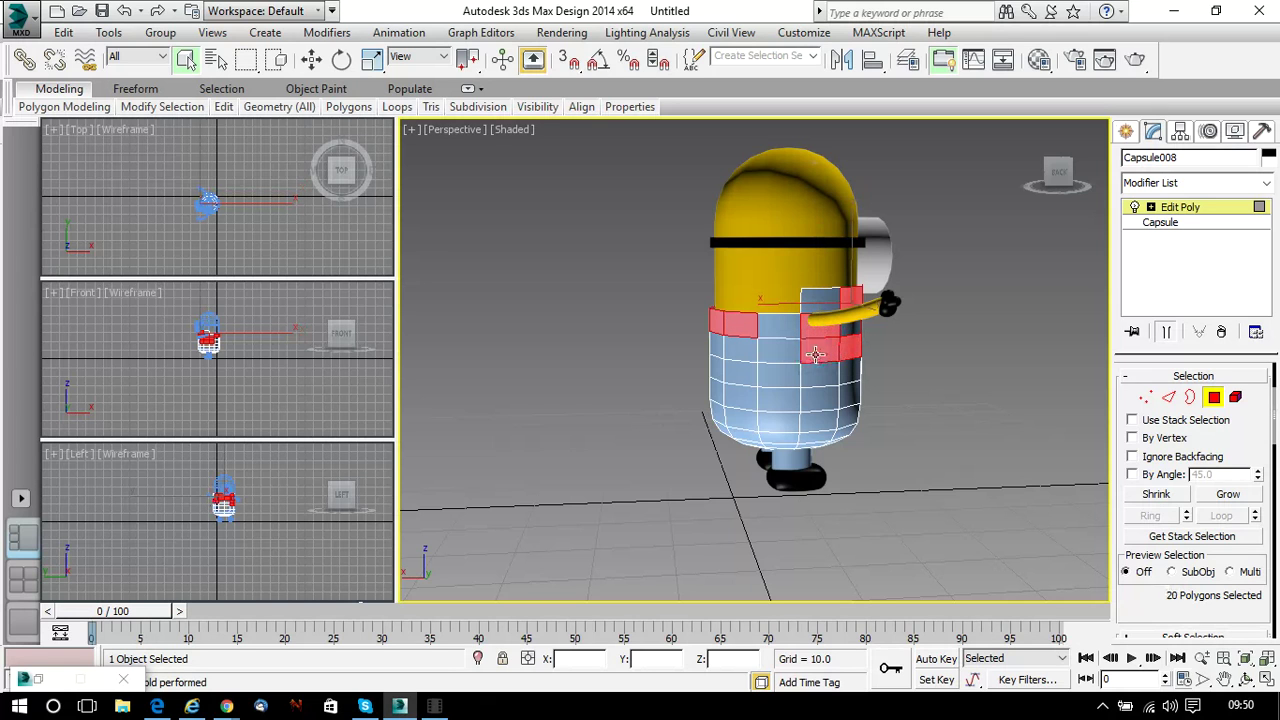
left_click(791, 356, "ctrl")
left_click(793, 375, "ctrl")
left_click(845, 374, "ctrl")
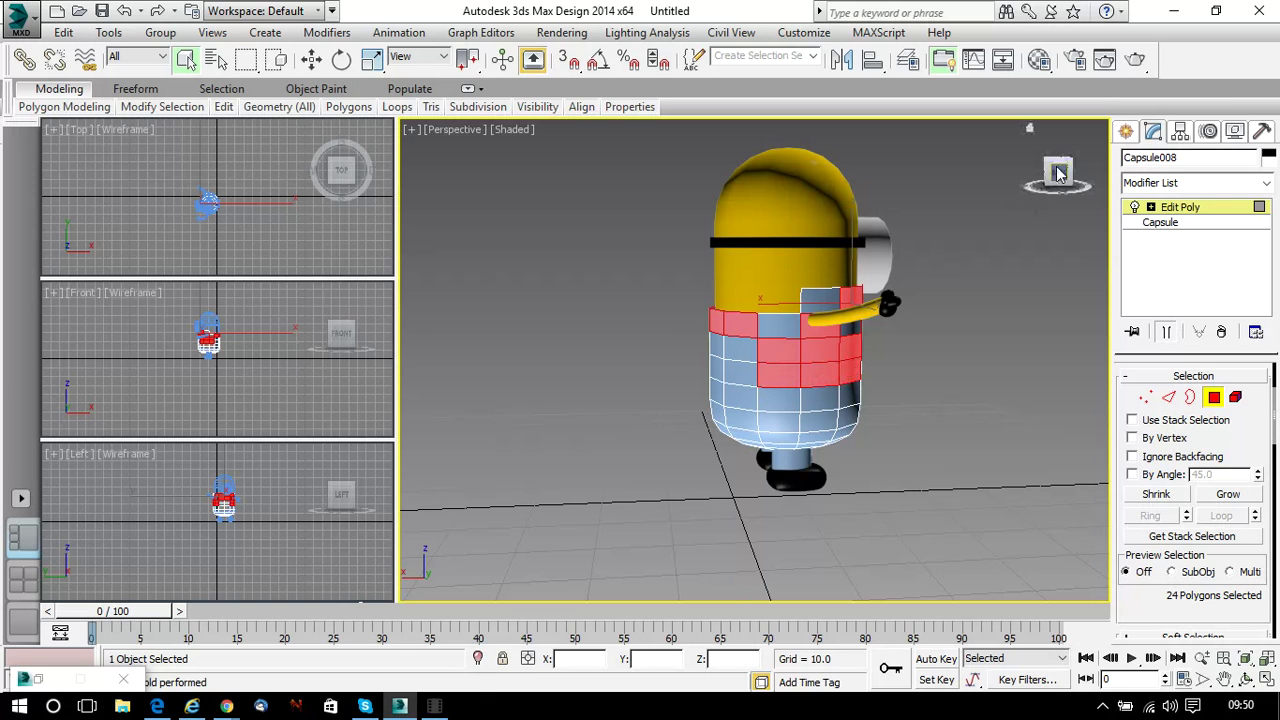
left_click_drag(1060, 174, 1010, 176)
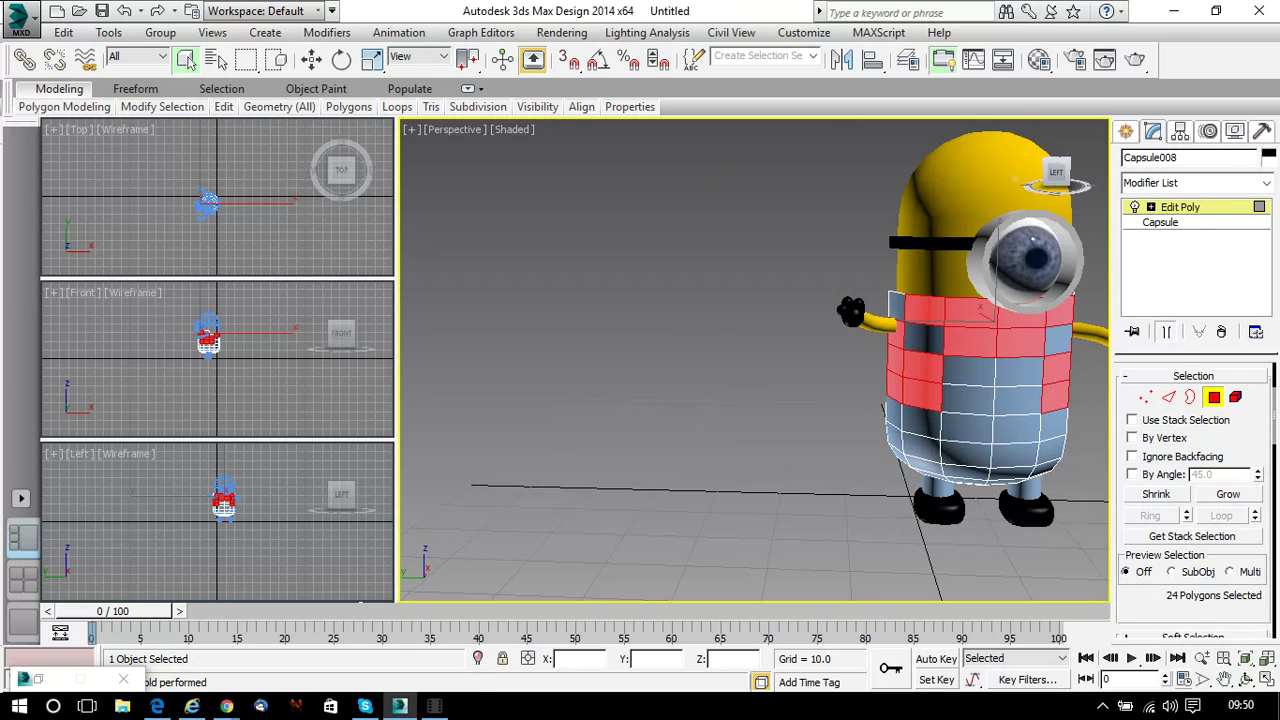
key("ctrl+d")
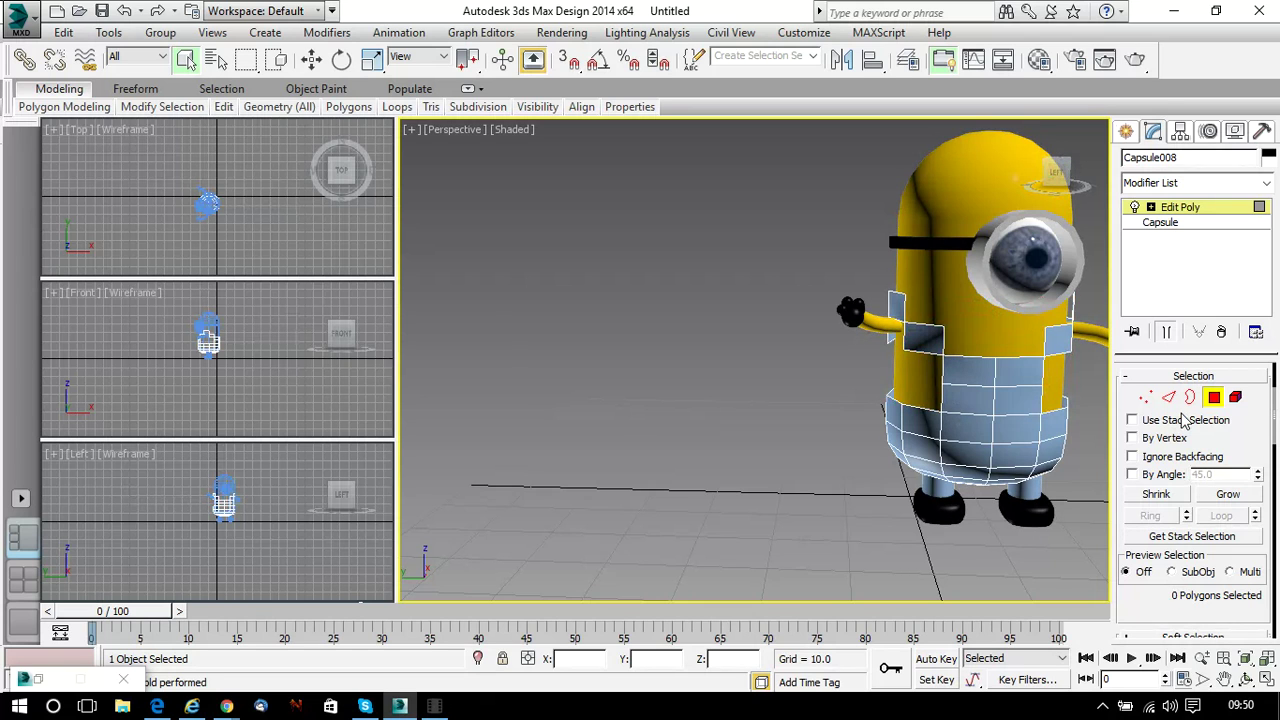
Switch to Google Drive in Chrome and download seamless_denim_texture_by_hhh316-d4g8v96.jpg from the L2 U221 folder
left_click(1224, 679)
left_click_drag(752, 400, 586, 394)
left_click_drag(1054, 173, 1025, 176)
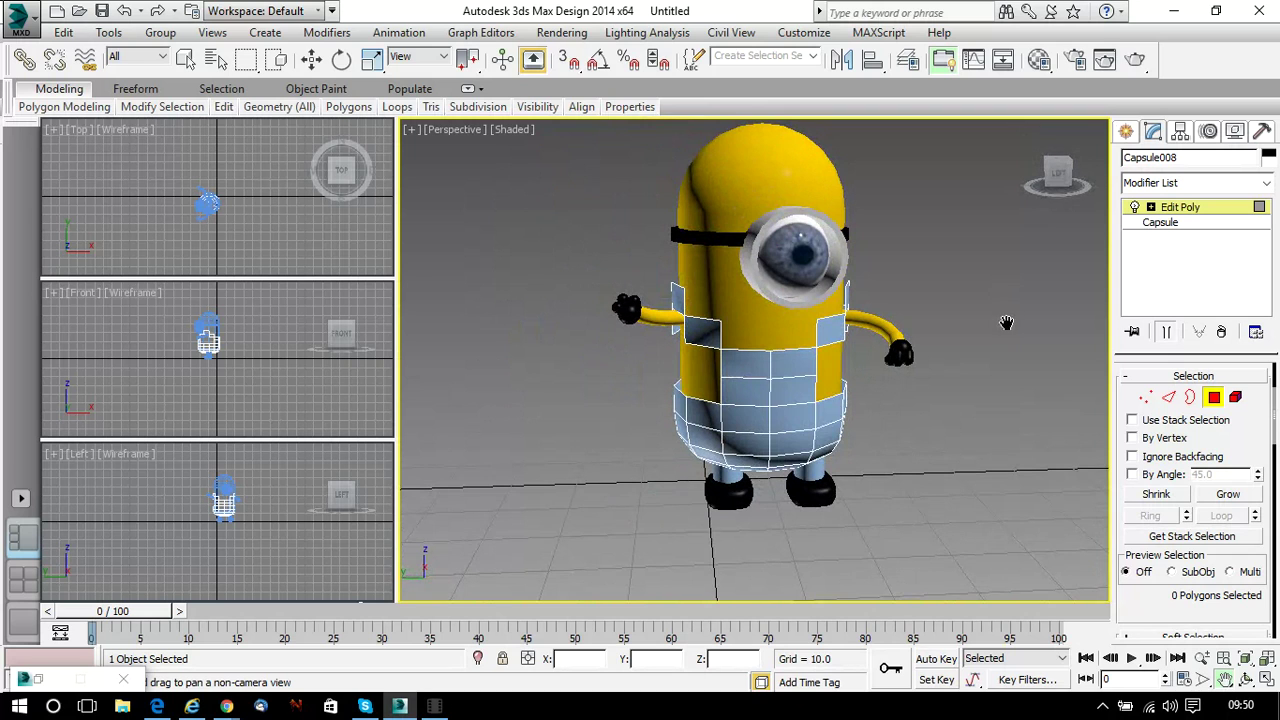
left_click(185, 60)
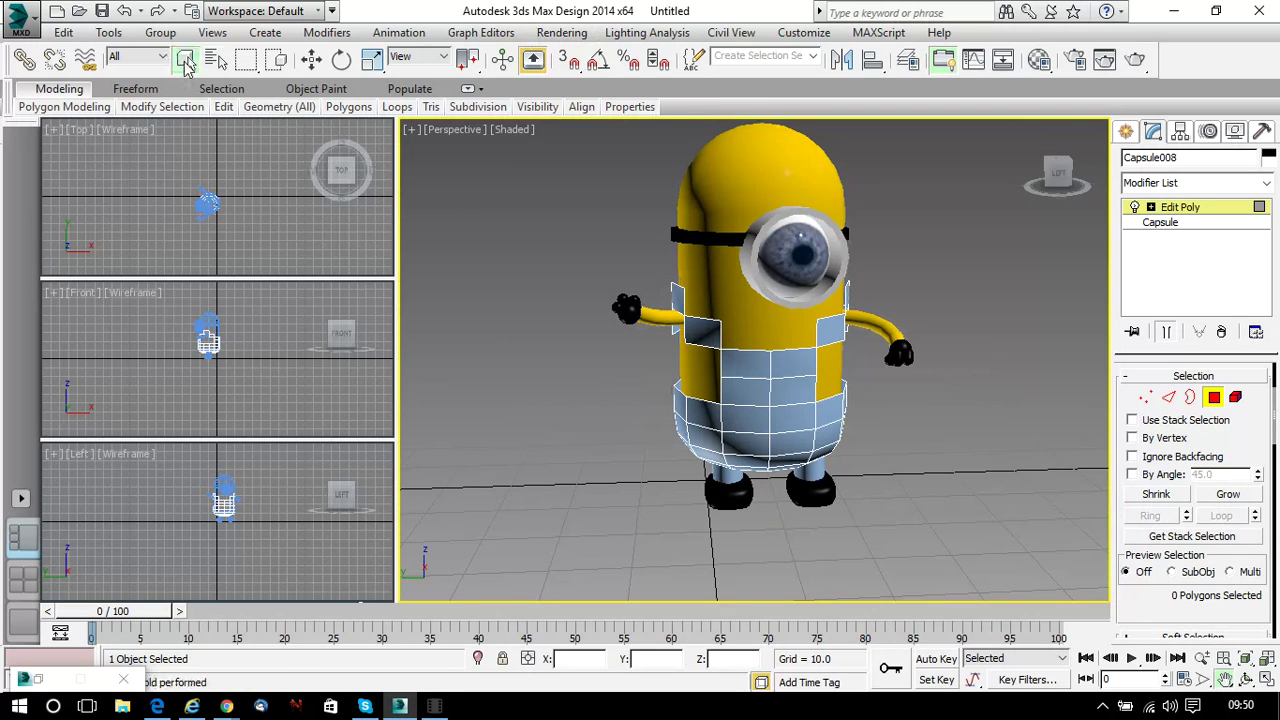
left_click(226, 706)
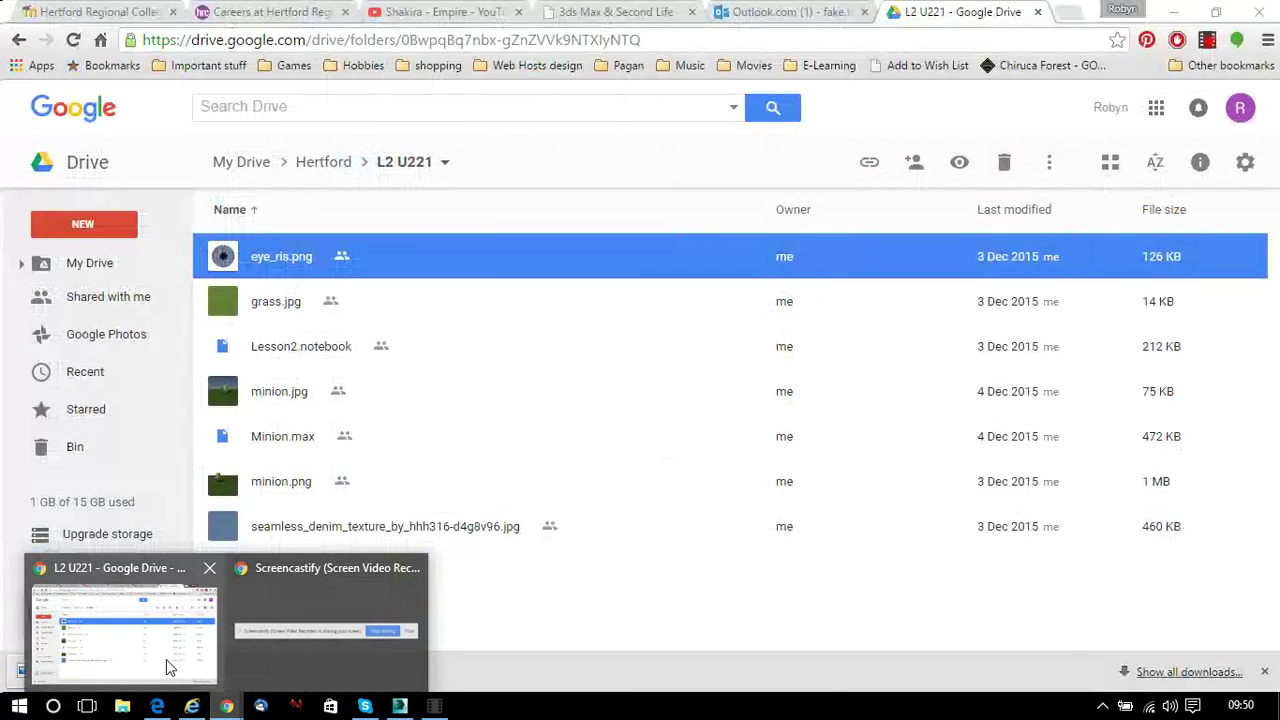
left_click(167, 660)
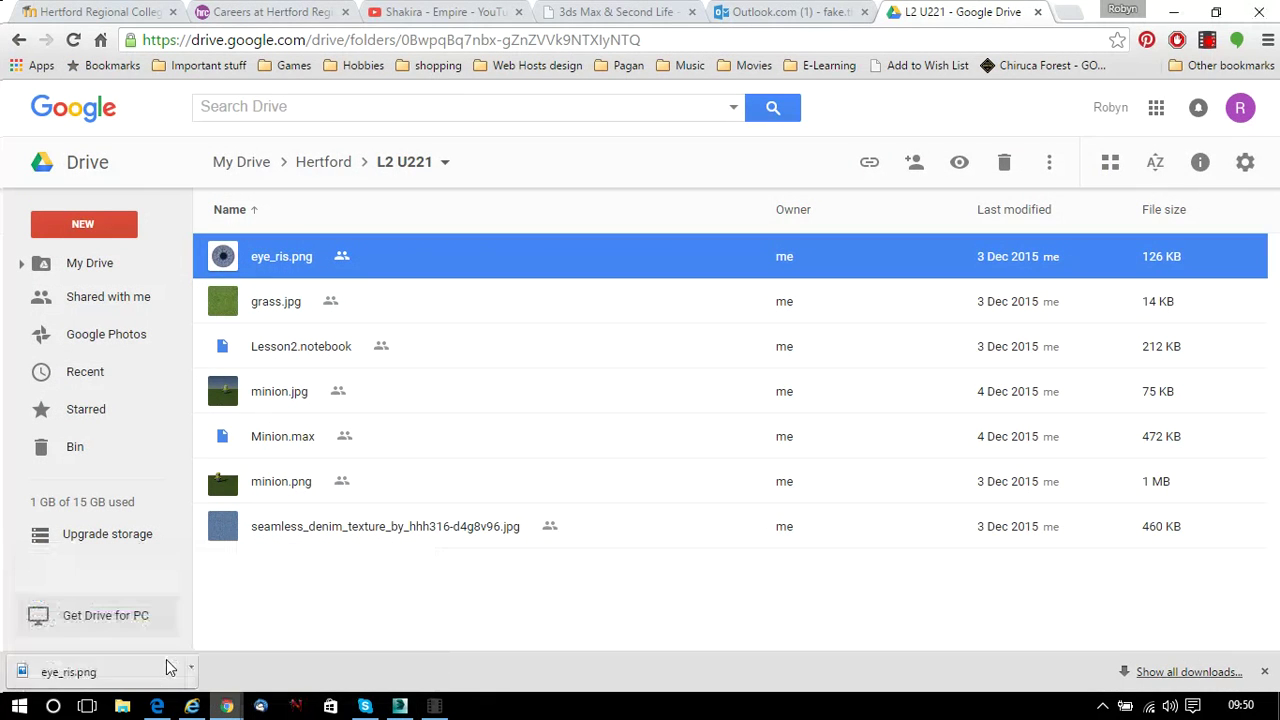
right_click(300, 540)
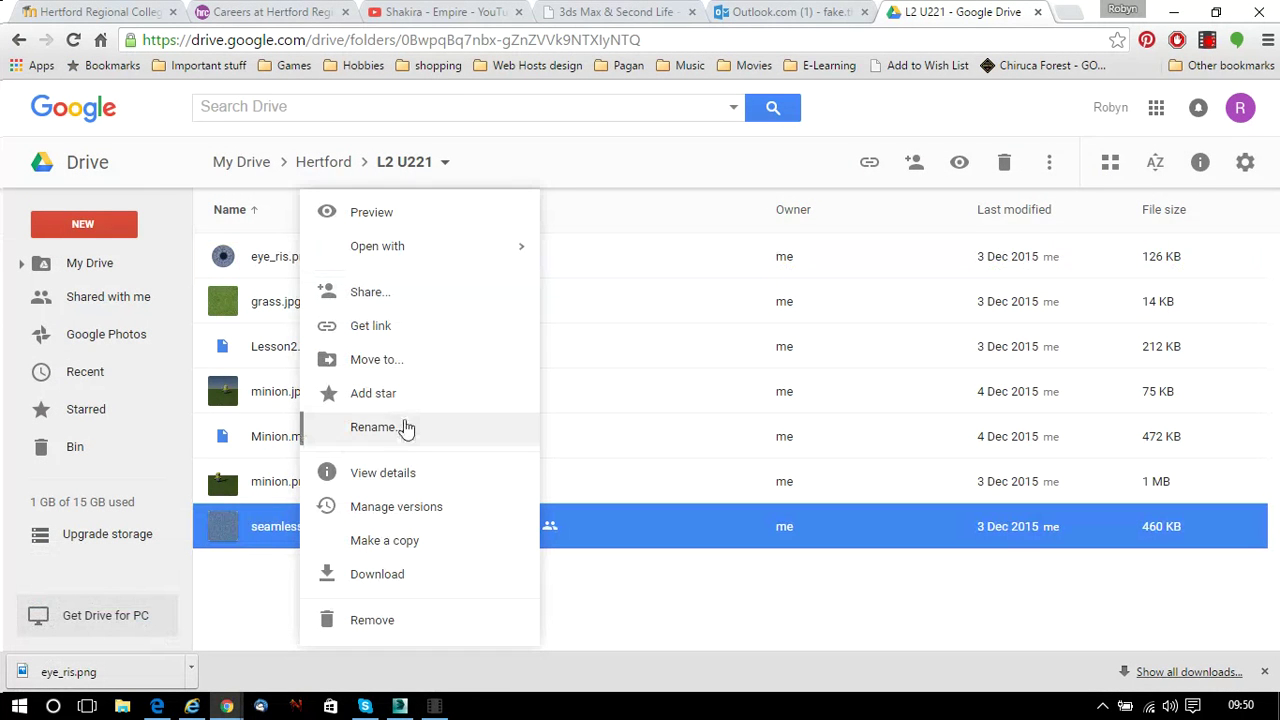
left_click(368, 574)
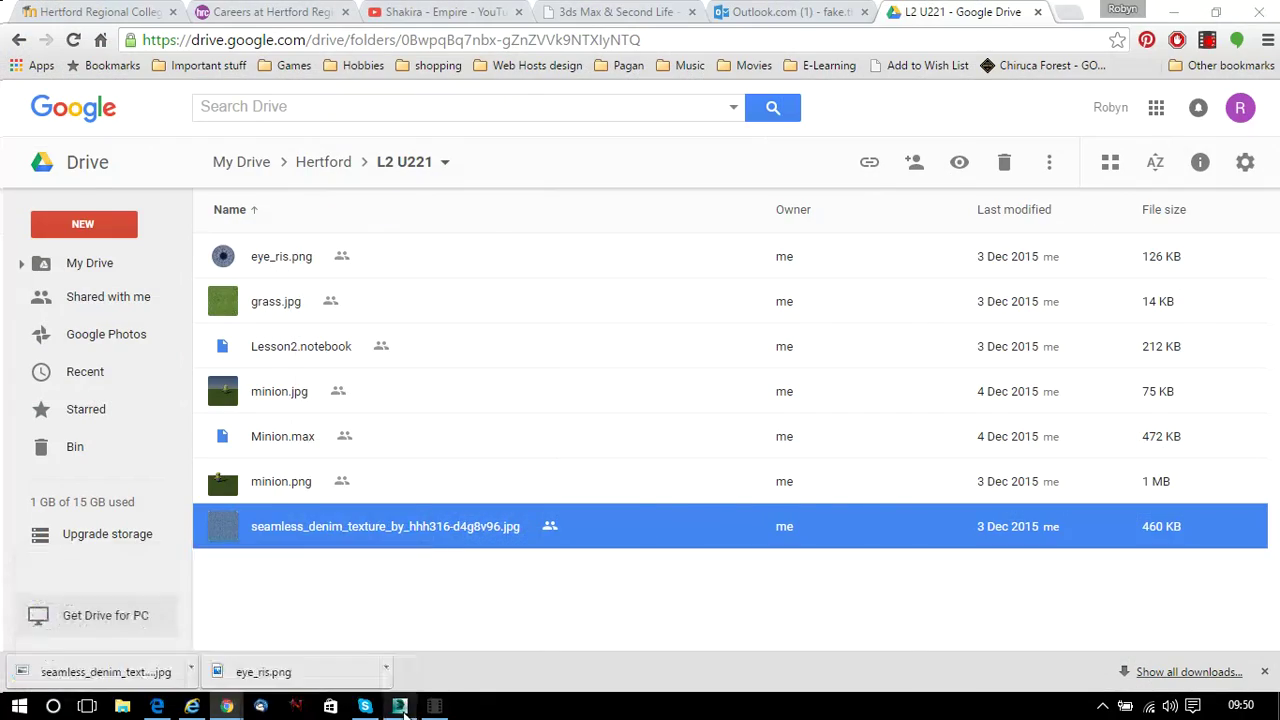
Back in 3ds Max, load the downloaded denim image as the diffuse color bitmap of an unused material and apply it to the clothing
left_click(403, 710)
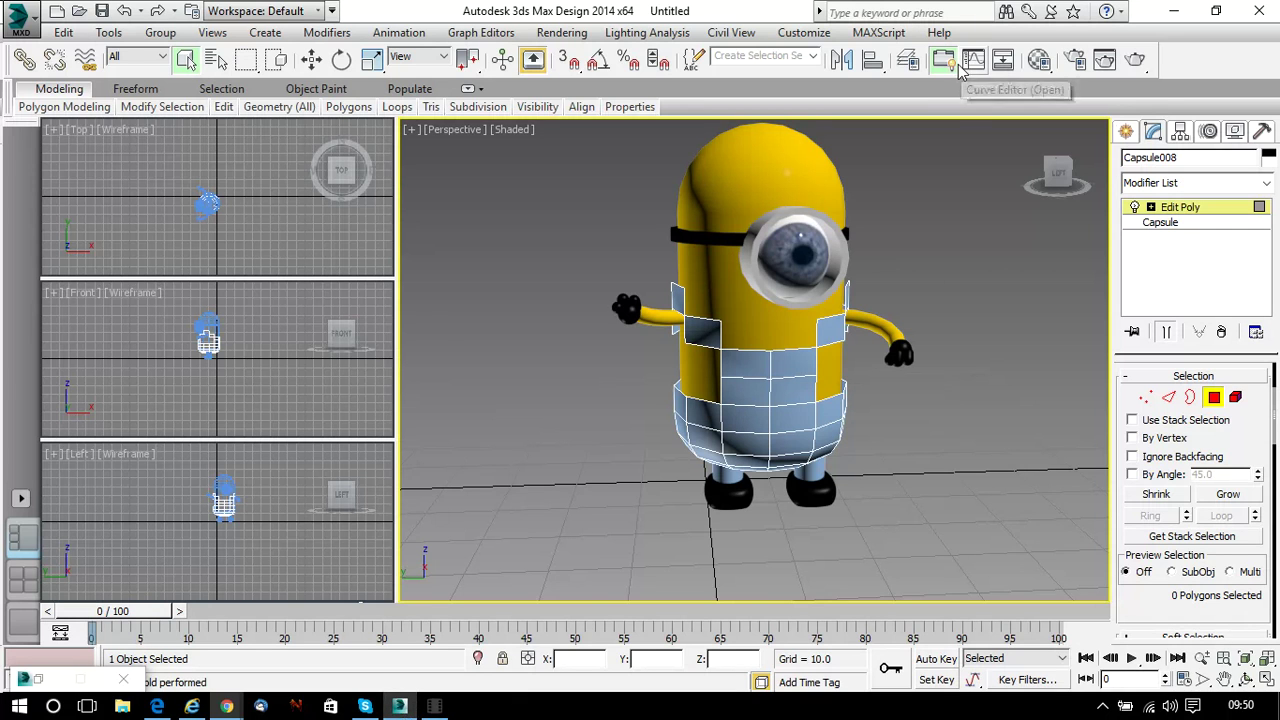
left_click(1039, 59)
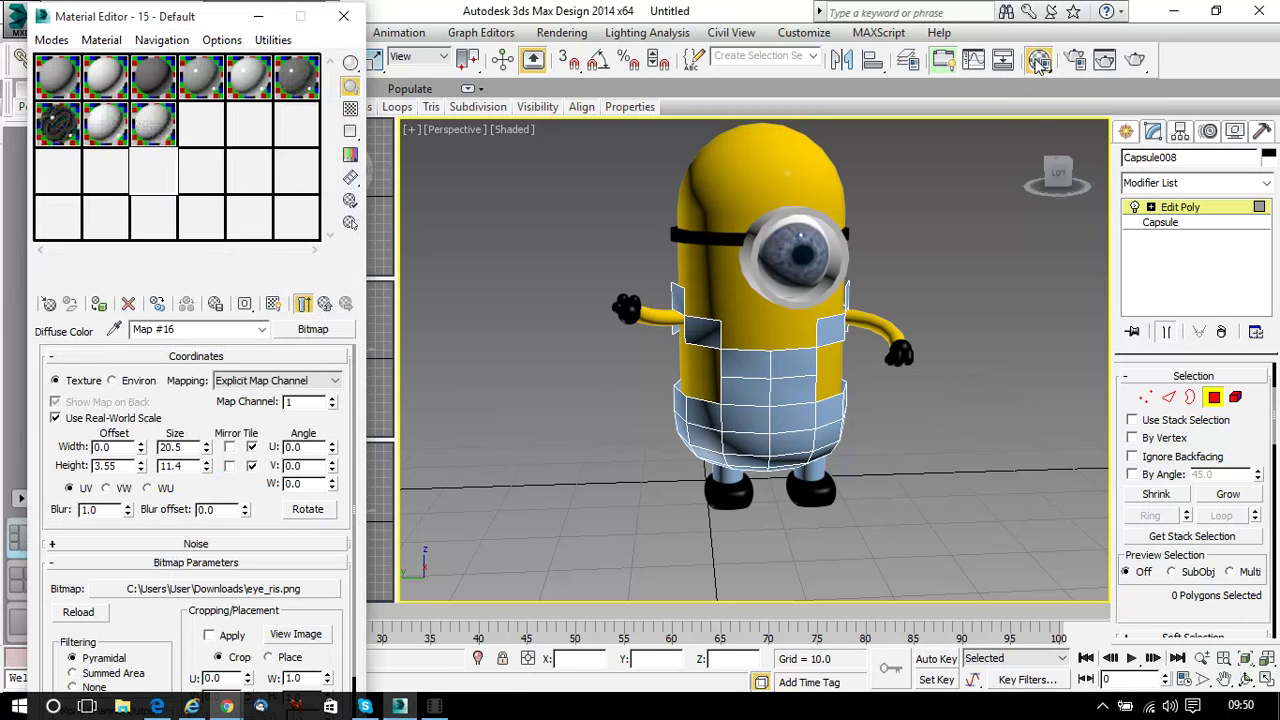
left_click(203, 170)
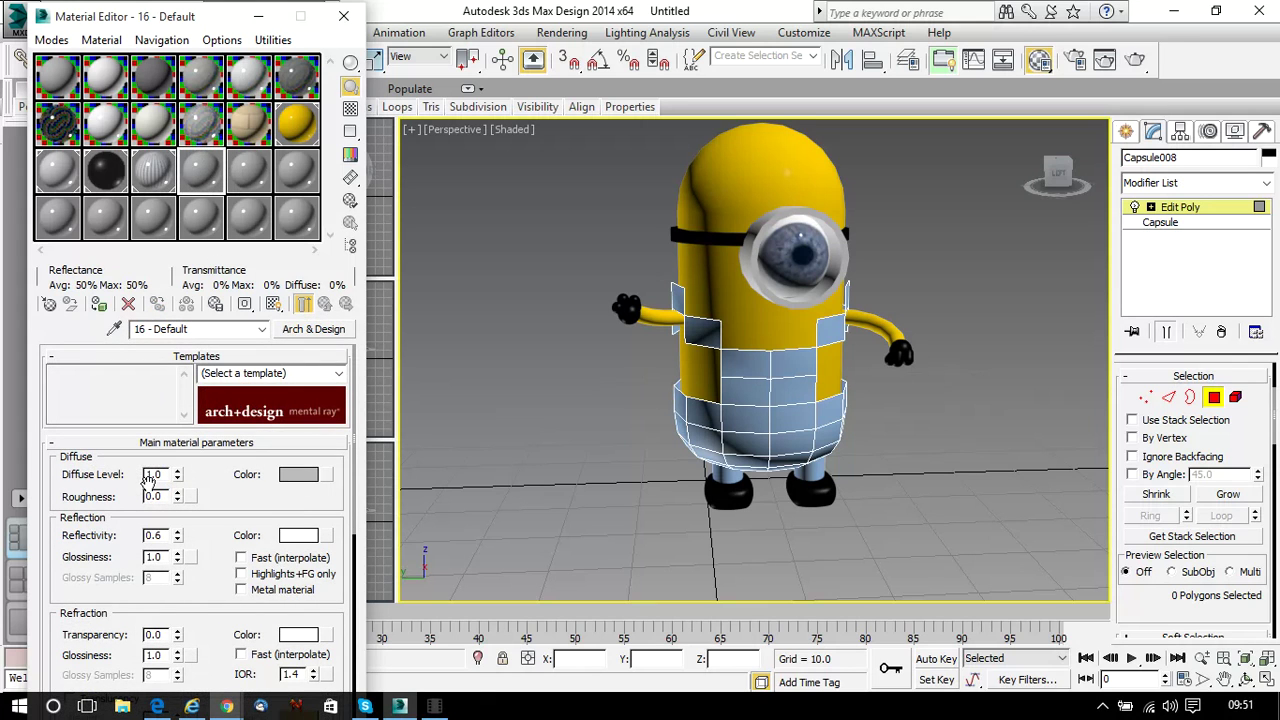
left_click(326, 475)
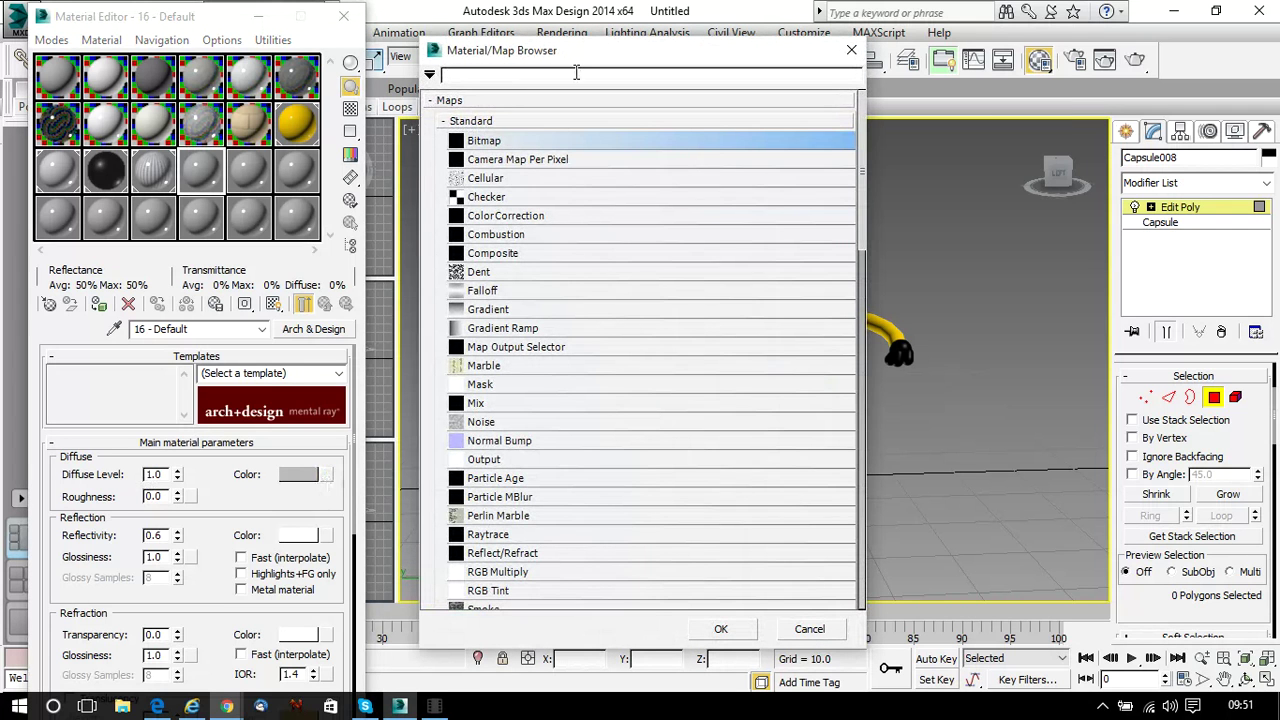
double_click(512, 140)
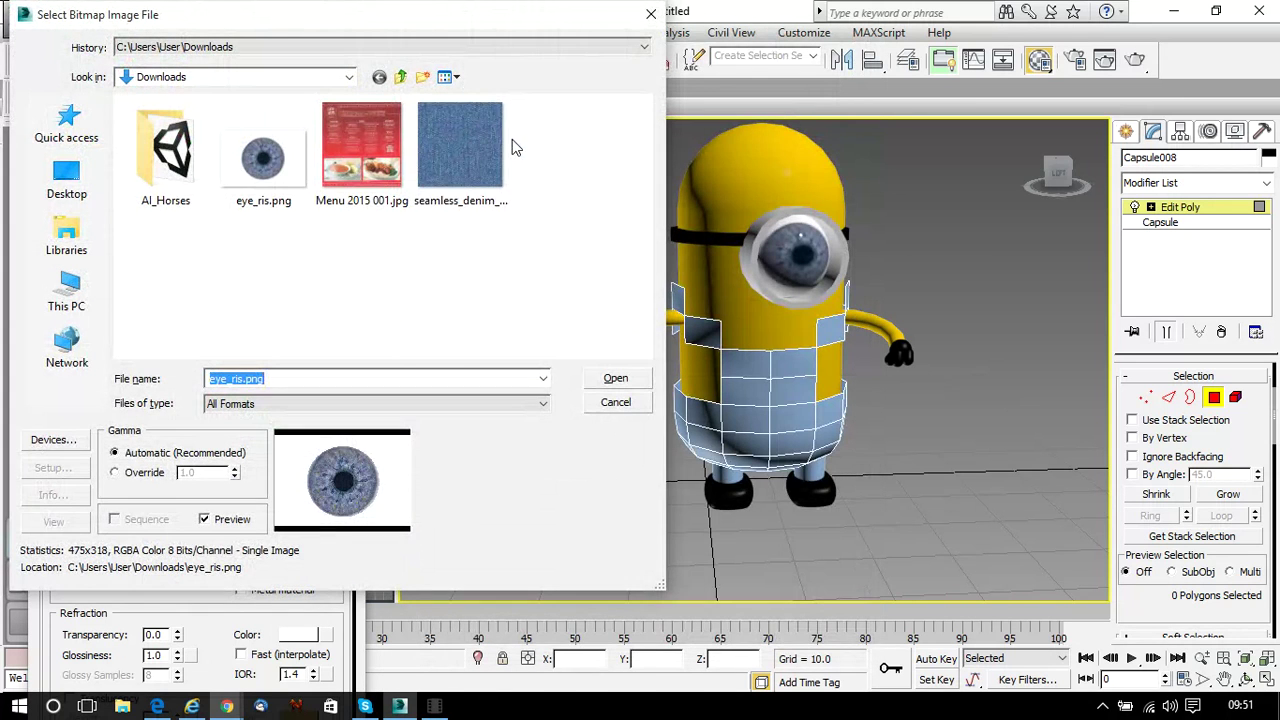
double_click(476, 147)
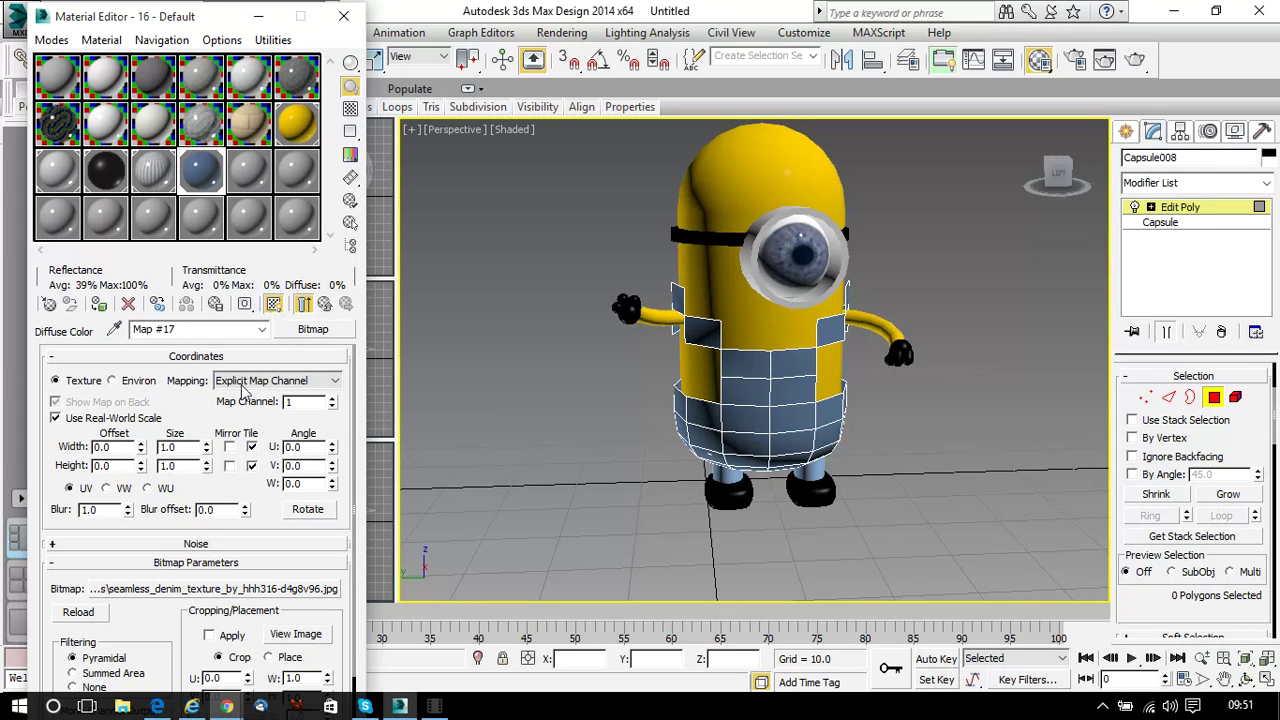
Scale the denim map on the clothing to a width of 42.3 and a height of 44.6
left_click_drag(205, 450, 215, 300)
left_click_drag(205, 467, 197, 302)
left_click_drag(203, 60, 205, 57)
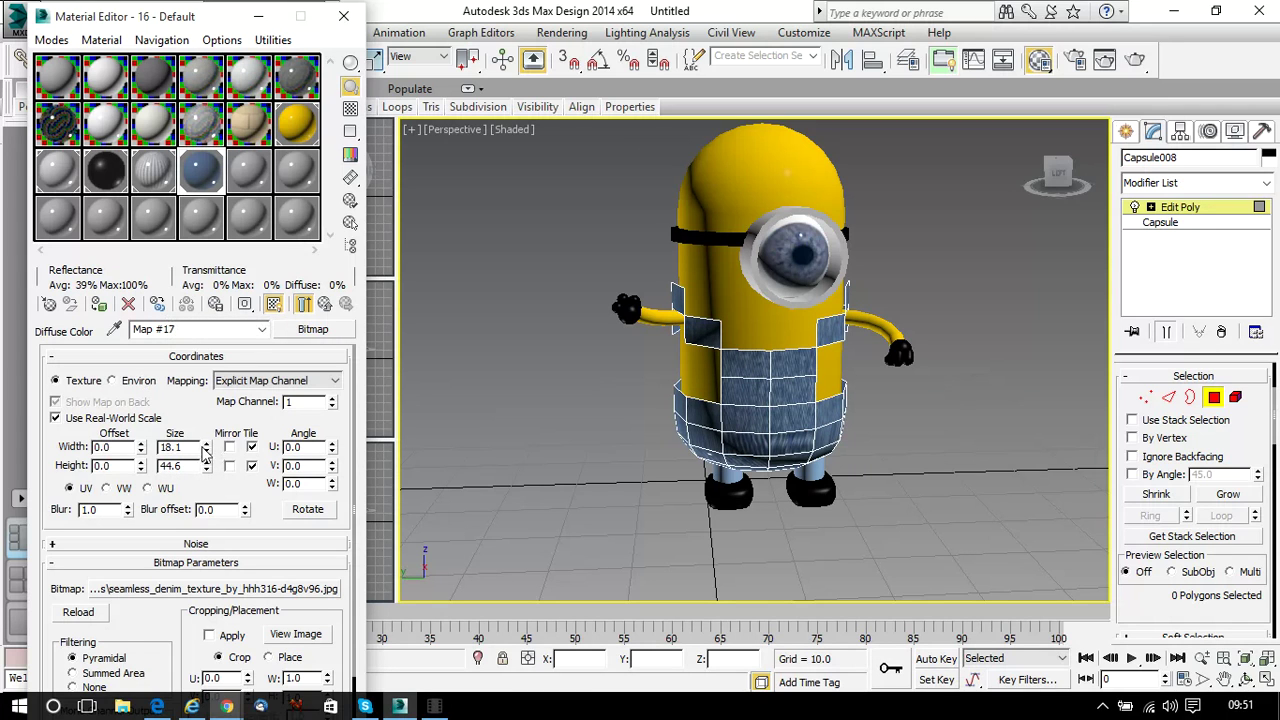
left_click_drag(206, 446, 211, 328)
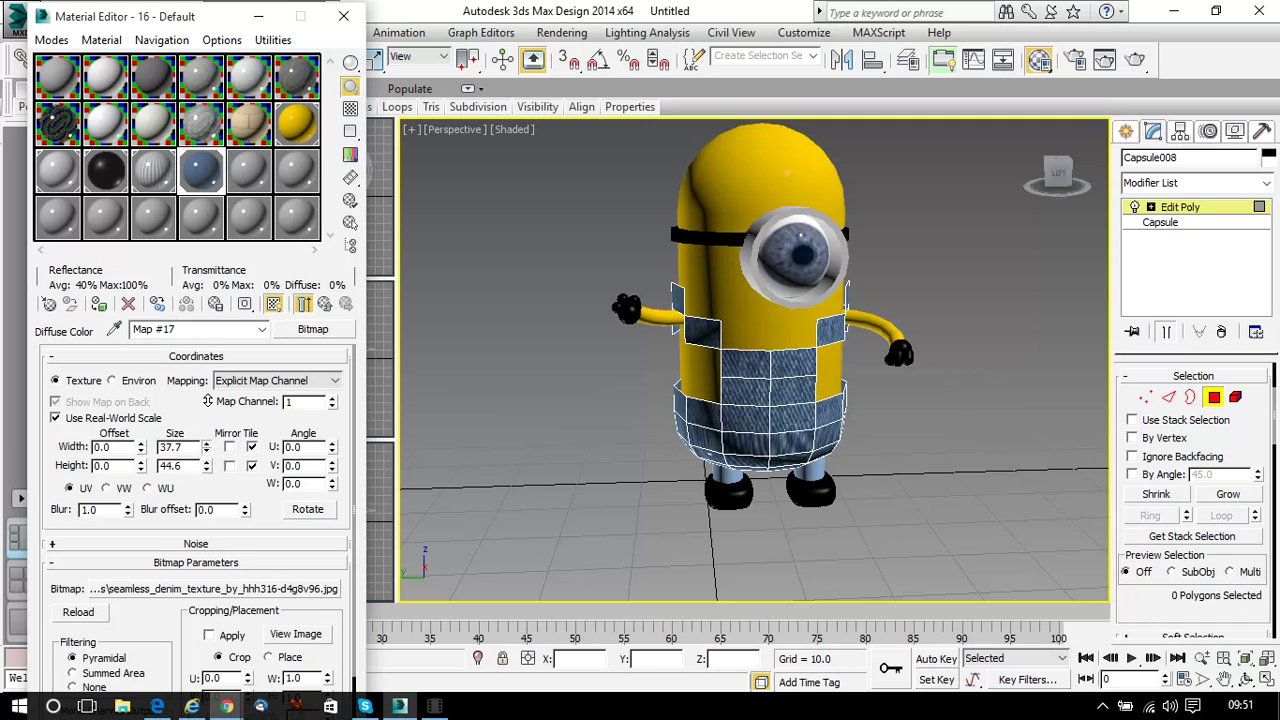
left_click_drag(207, 447, 212, 362)
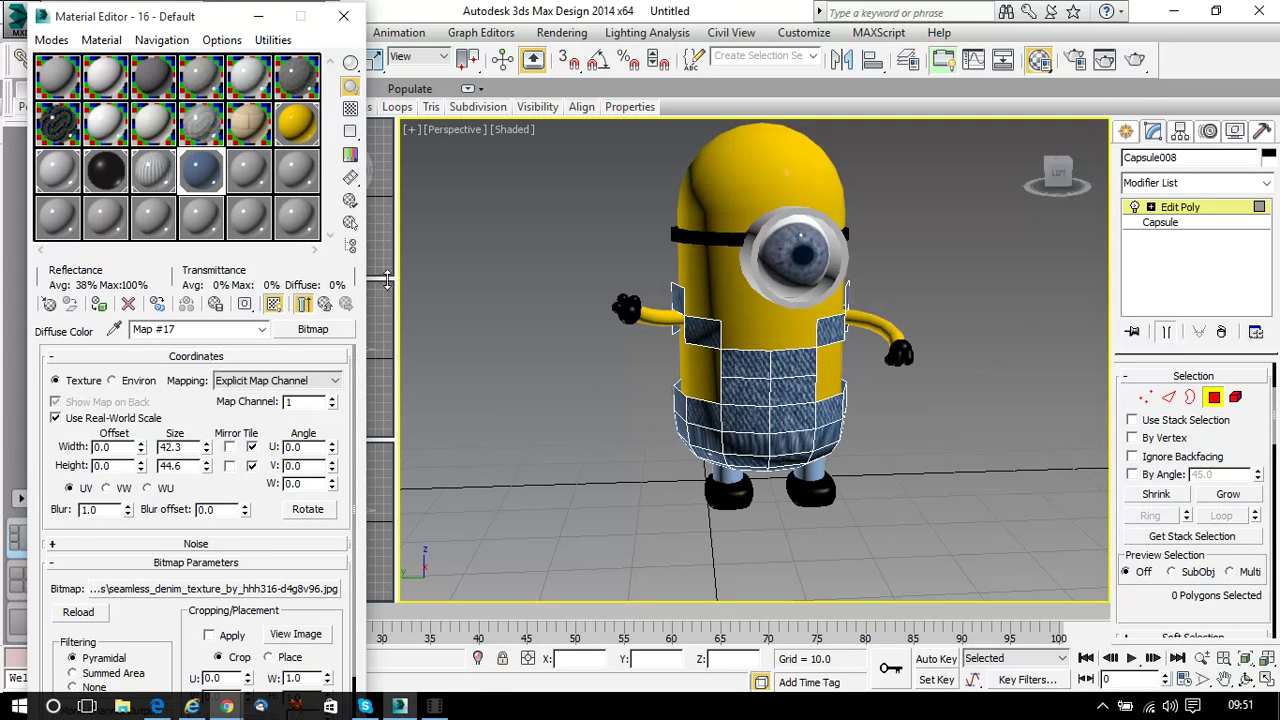
Apply the denim material to both of the minion's legs
left_click_drag(1058, 172, 1000, 180)
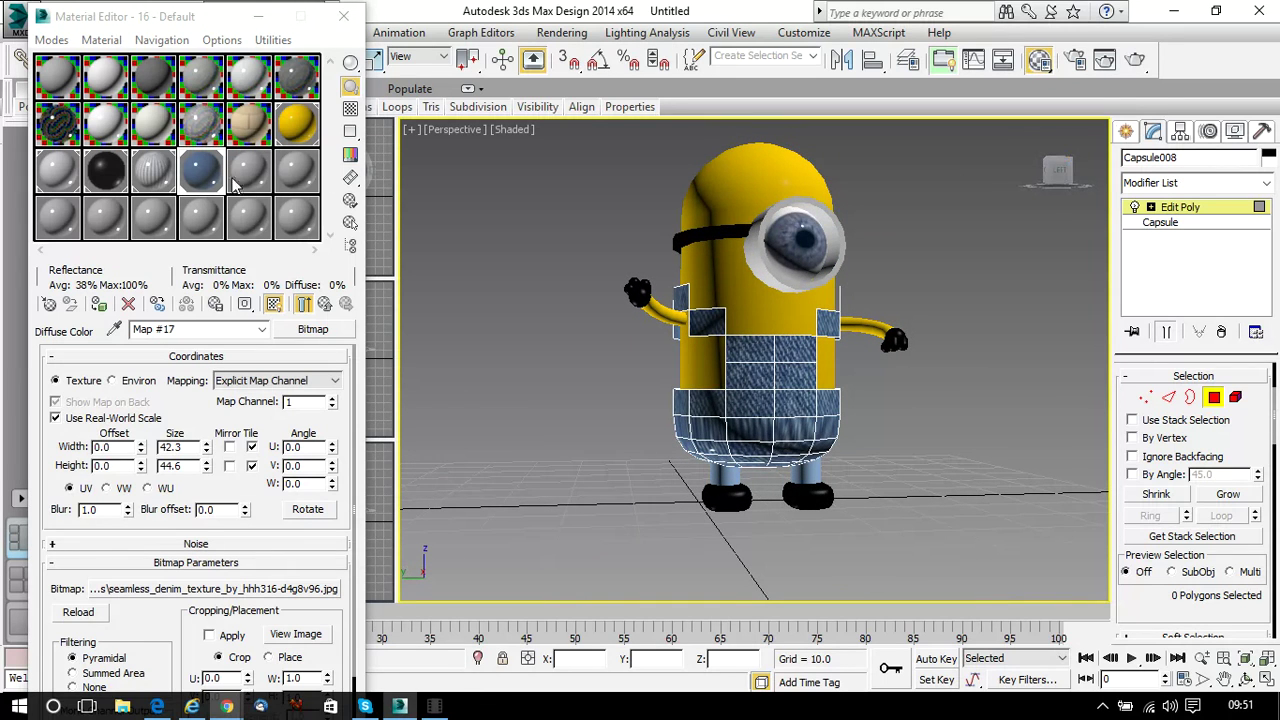
left_click_drag(210, 178, 725, 485)
left_click_drag(200, 172, 808, 472)
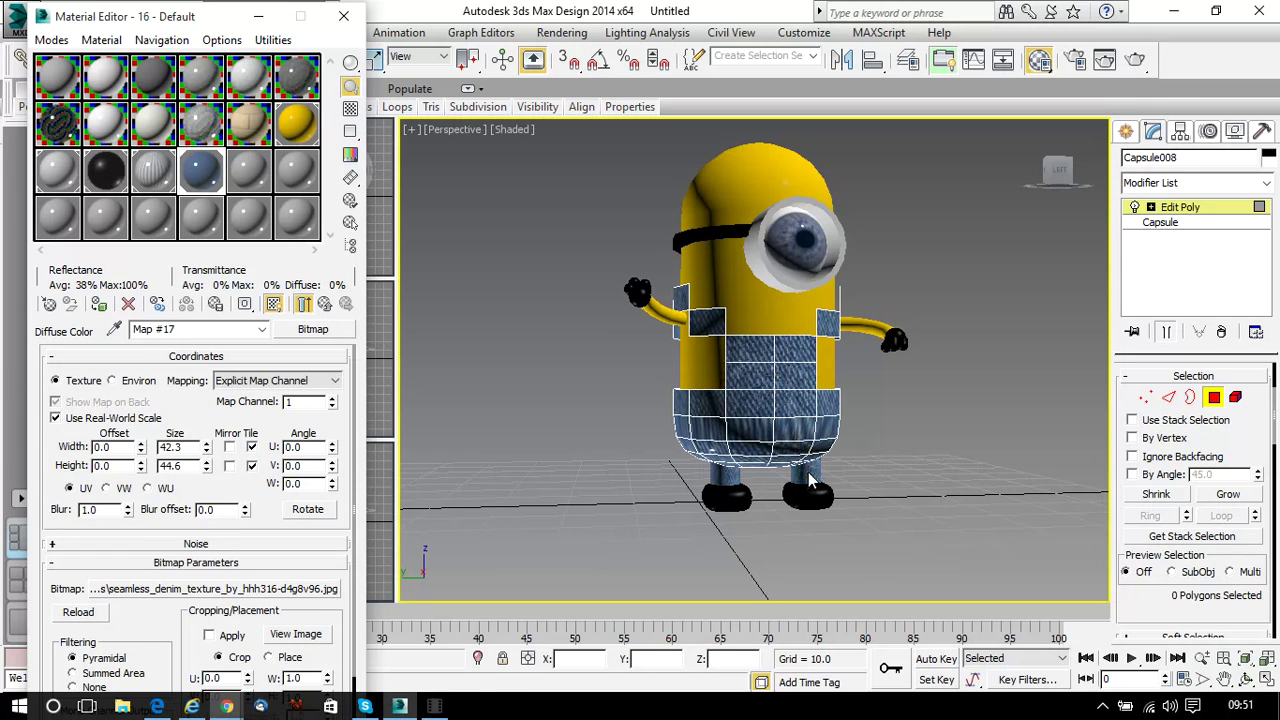
Leave polygon editing by going to the clothing's base Capsule level, then deselect it to view the denim without wireframe
left_click(932, 383)
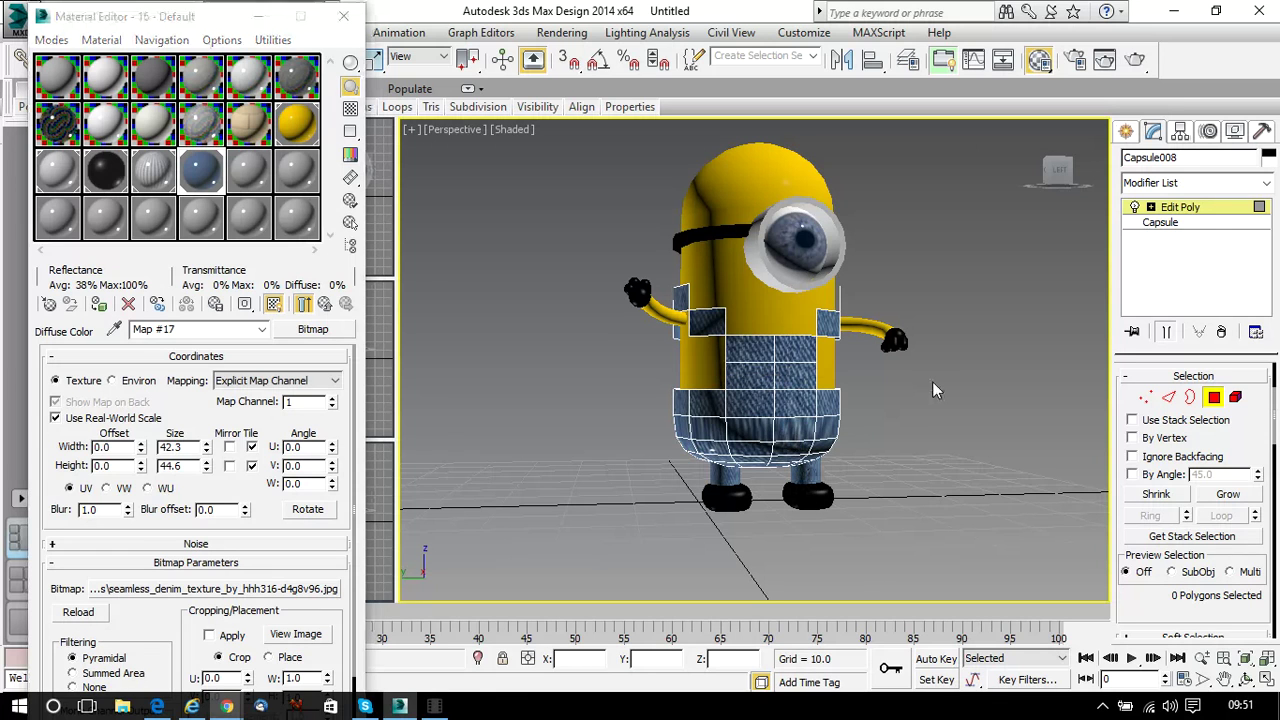
left_click(1170, 223)
left_click(718, 410)
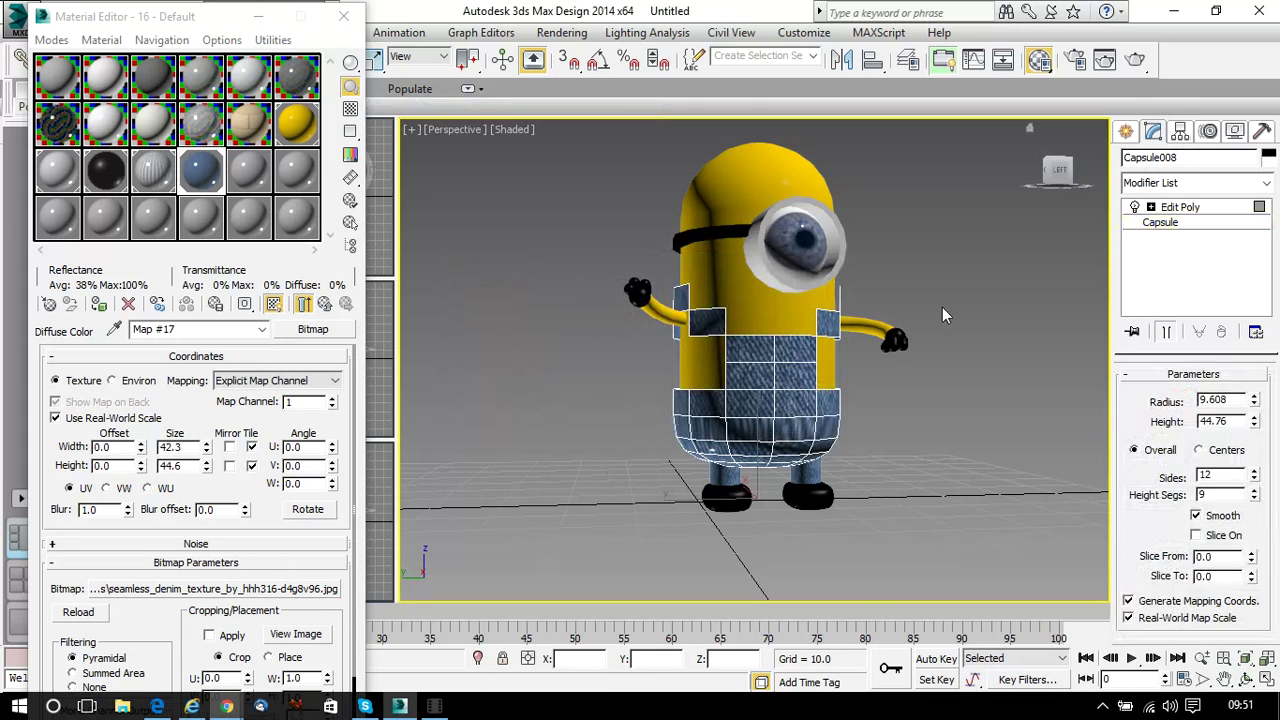
left_click(991, 301)
mouse_move(1052, 180)
left_mouse_down()
mouse_move(985, 188)
mouse_move(1057, 181)
left_mouse_up()
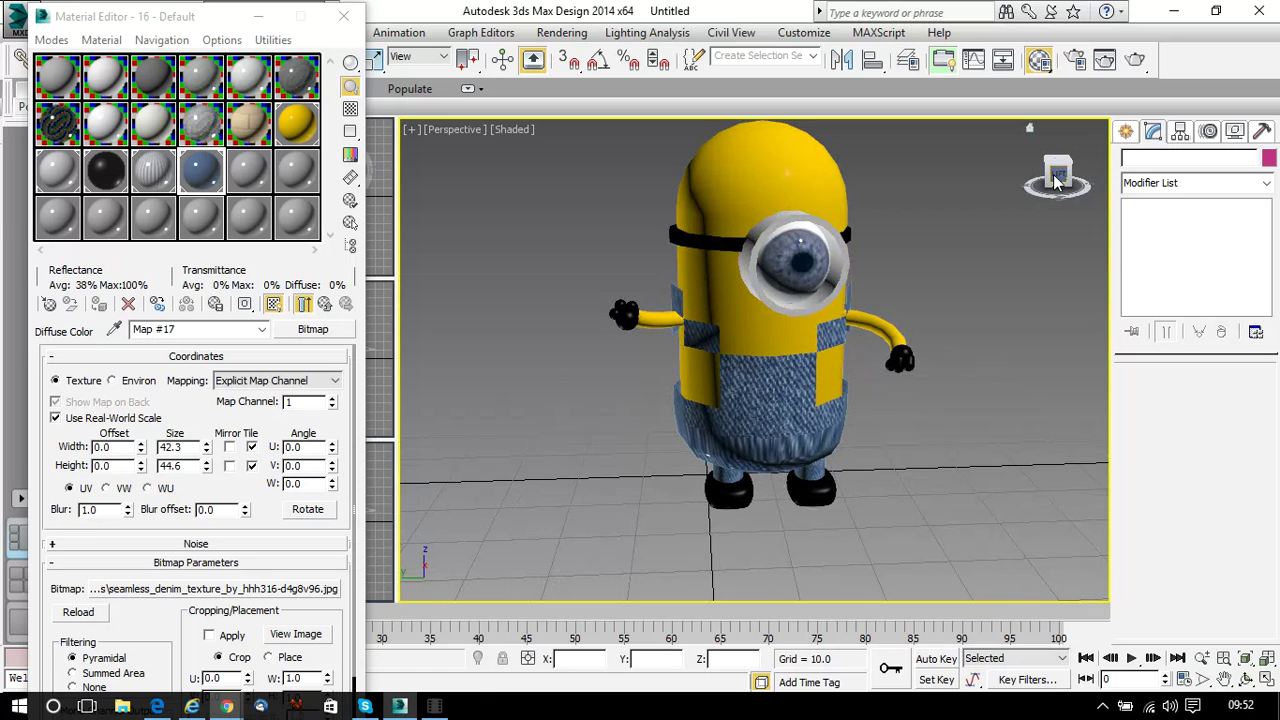
Select the clothing again and bring up its base Capsule parameters, accepting the topology warning
left_click(737, 443)
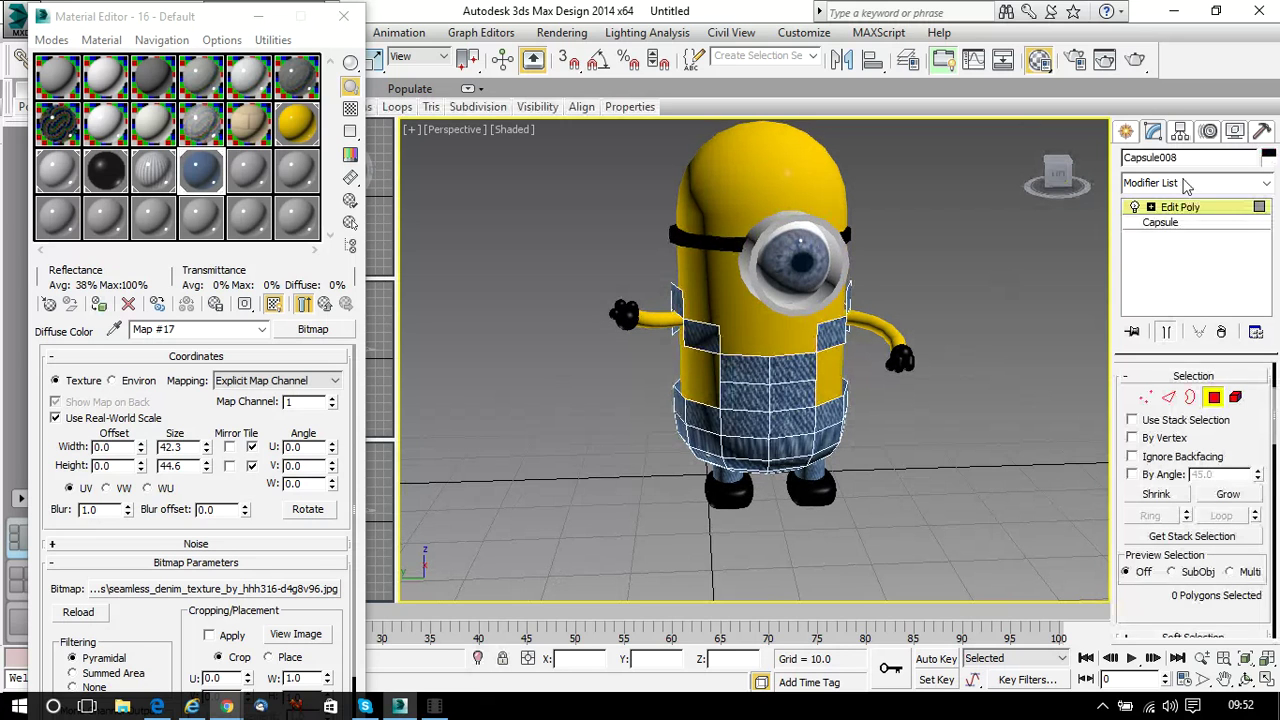
left_click(1170, 222)
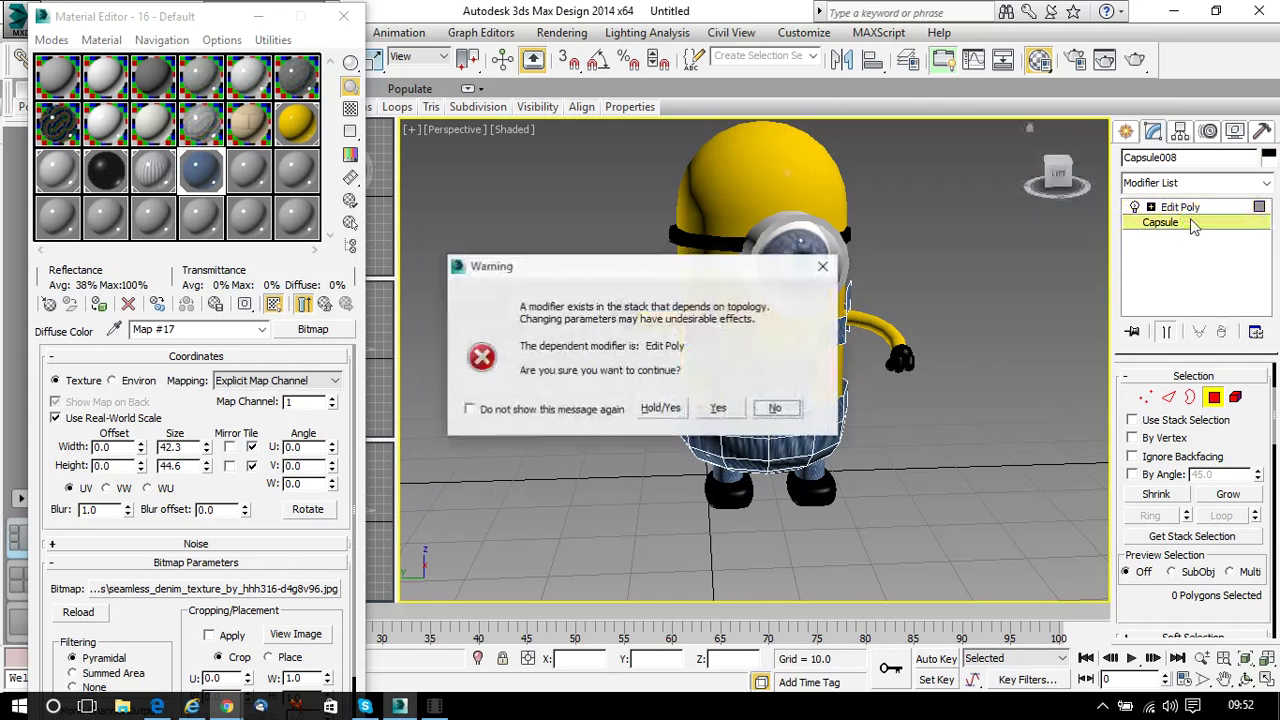
left_click(722, 410)
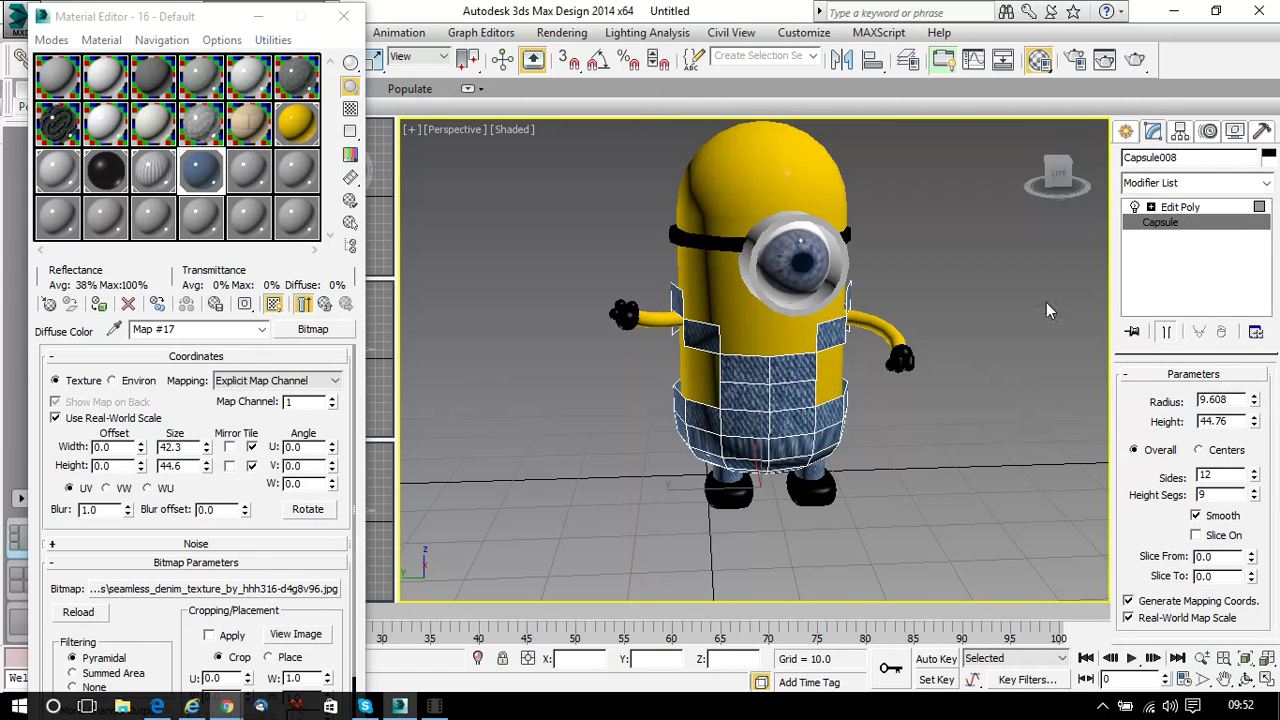
mouse_move(1058, 184)
left_mouse_down()
mouse_move(1036, 170)
mouse_move(1034, 182)
mouse_move(1064, 192)
left_mouse_up()
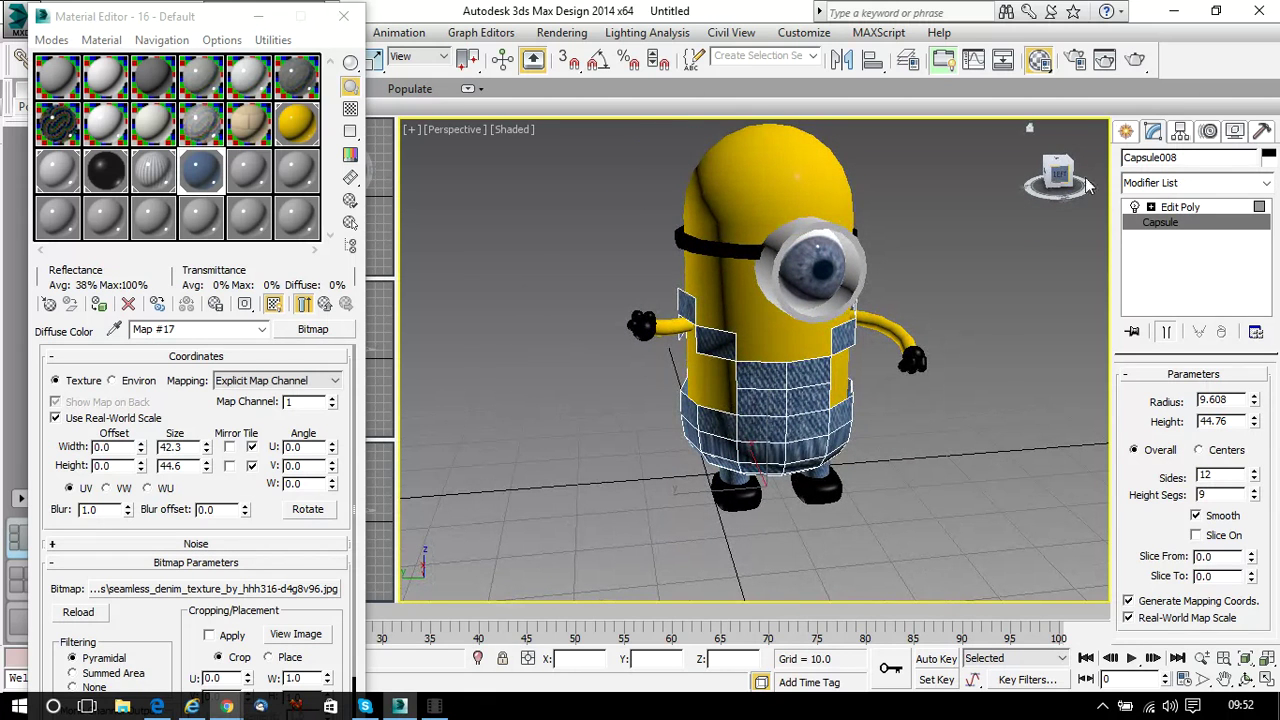
Show the Standard Primitives for object creation and close the Material Editor
left_click(1125, 132)
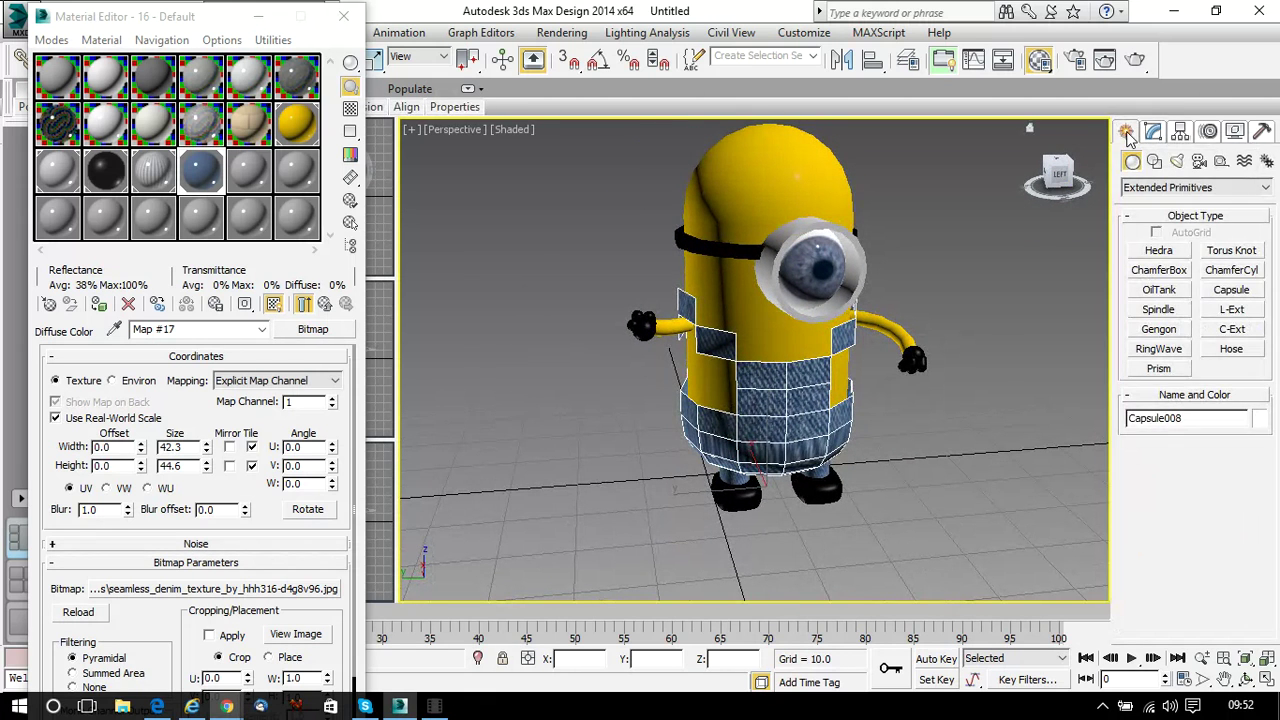
left_click(1135, 188)
left_click(1137, 205)
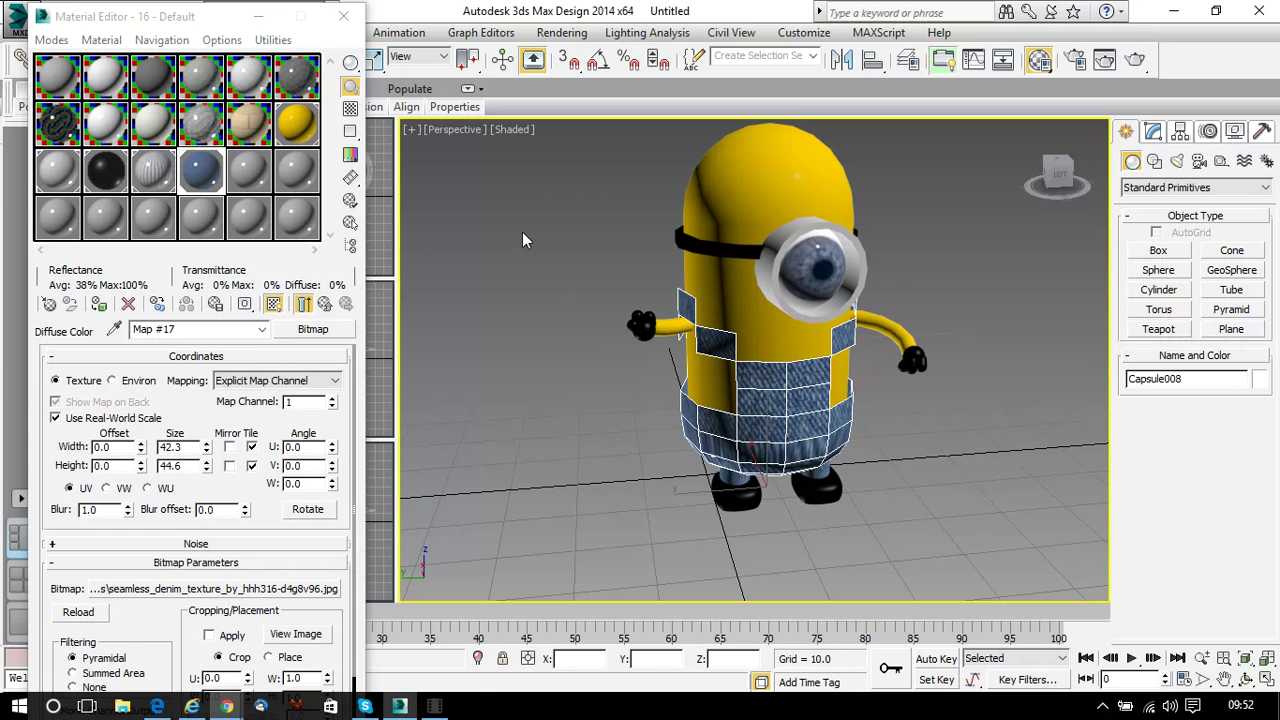
left_click(343, 19)
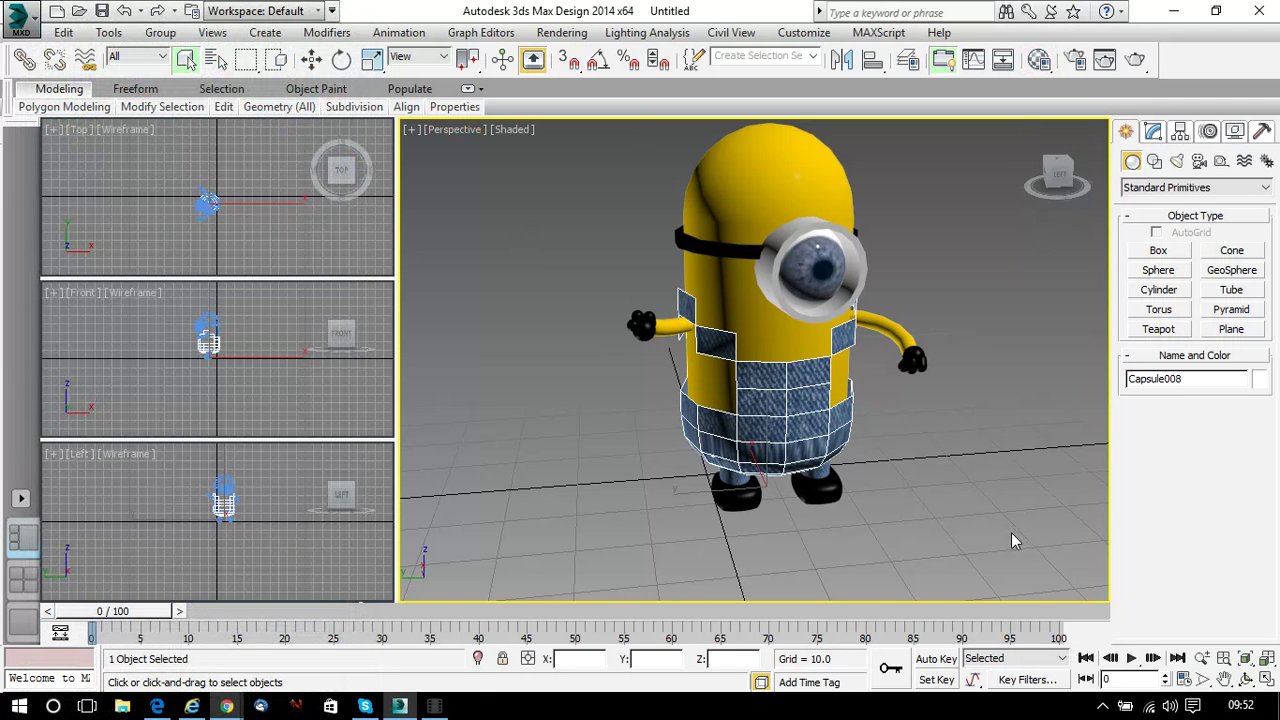
Render the minion from a front three-quarter view to check the denim overalls, then close the render
left_click(1224, 679)
left_click_drag(1020, 392, 983, 440)
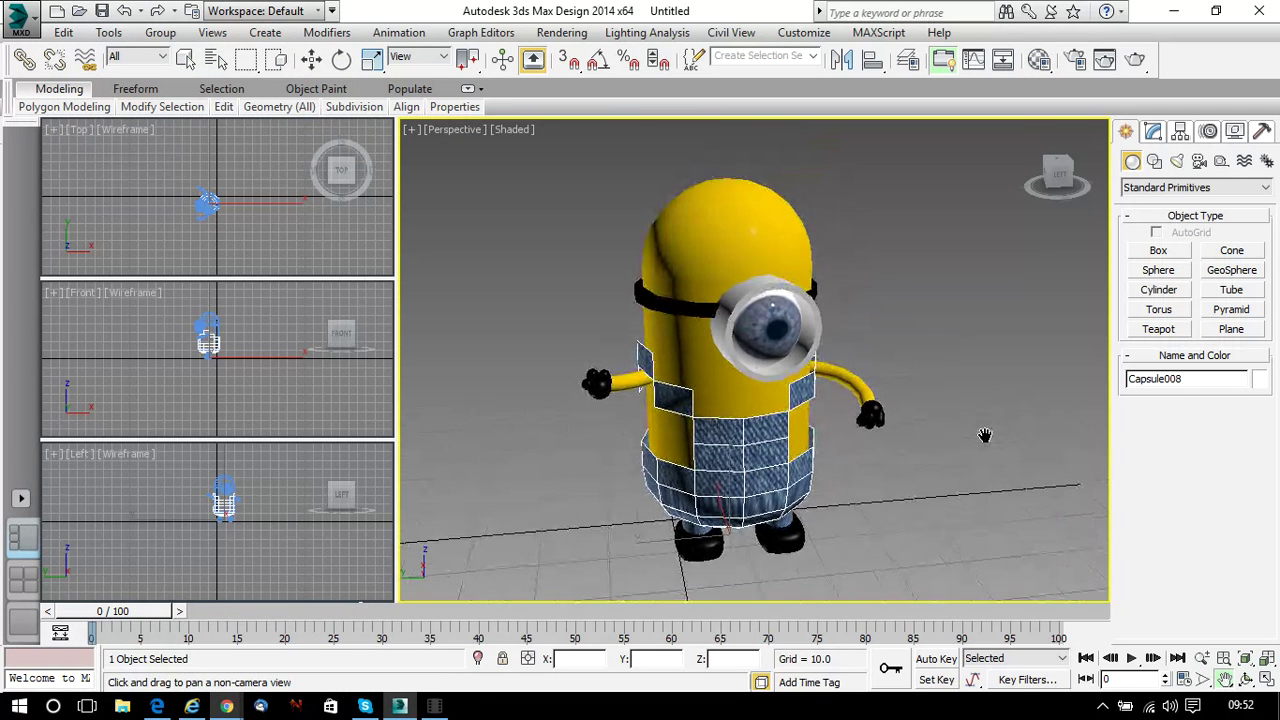
left_click_drag(1058, 174, 1020, 177)
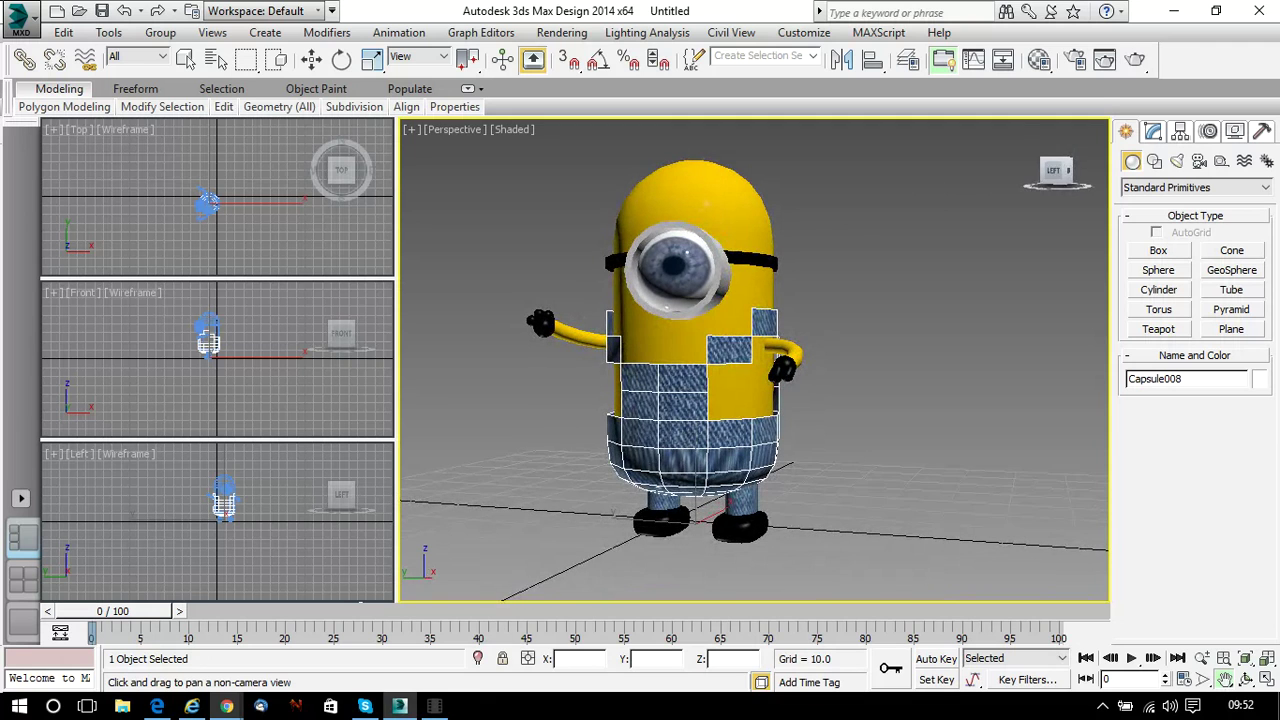
left_click(1137, 62)
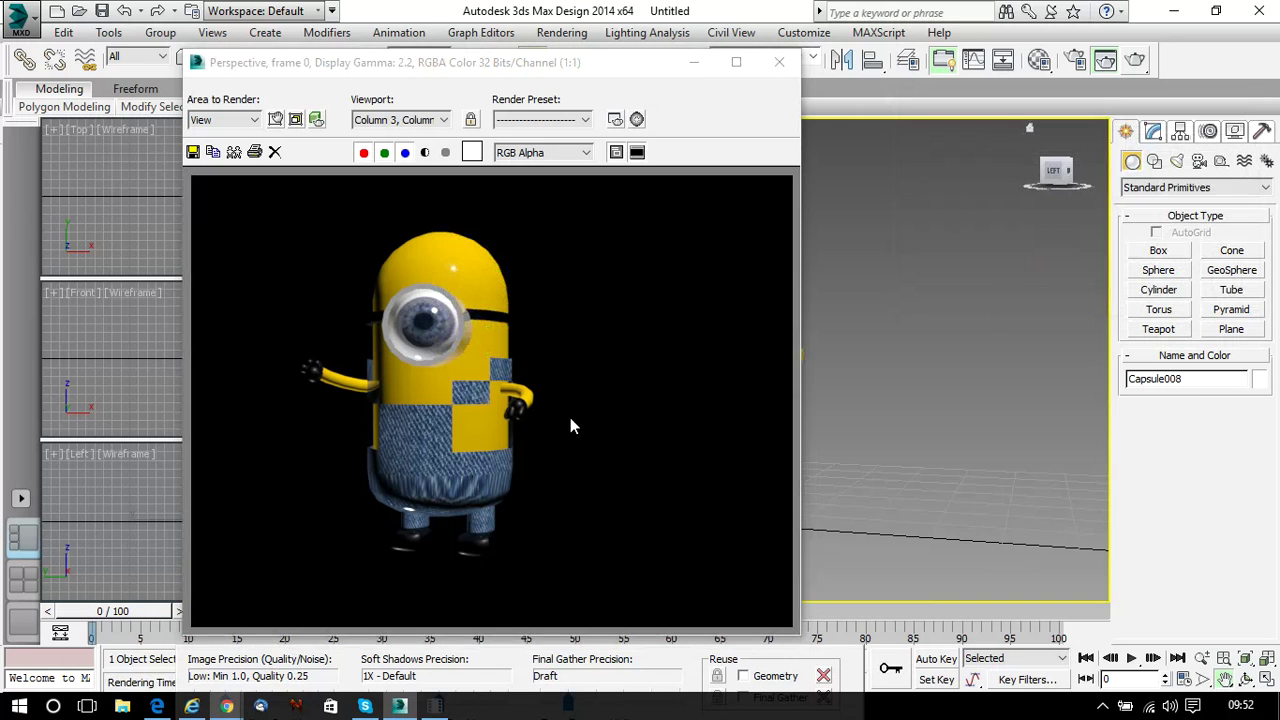
left_click(779, 62)
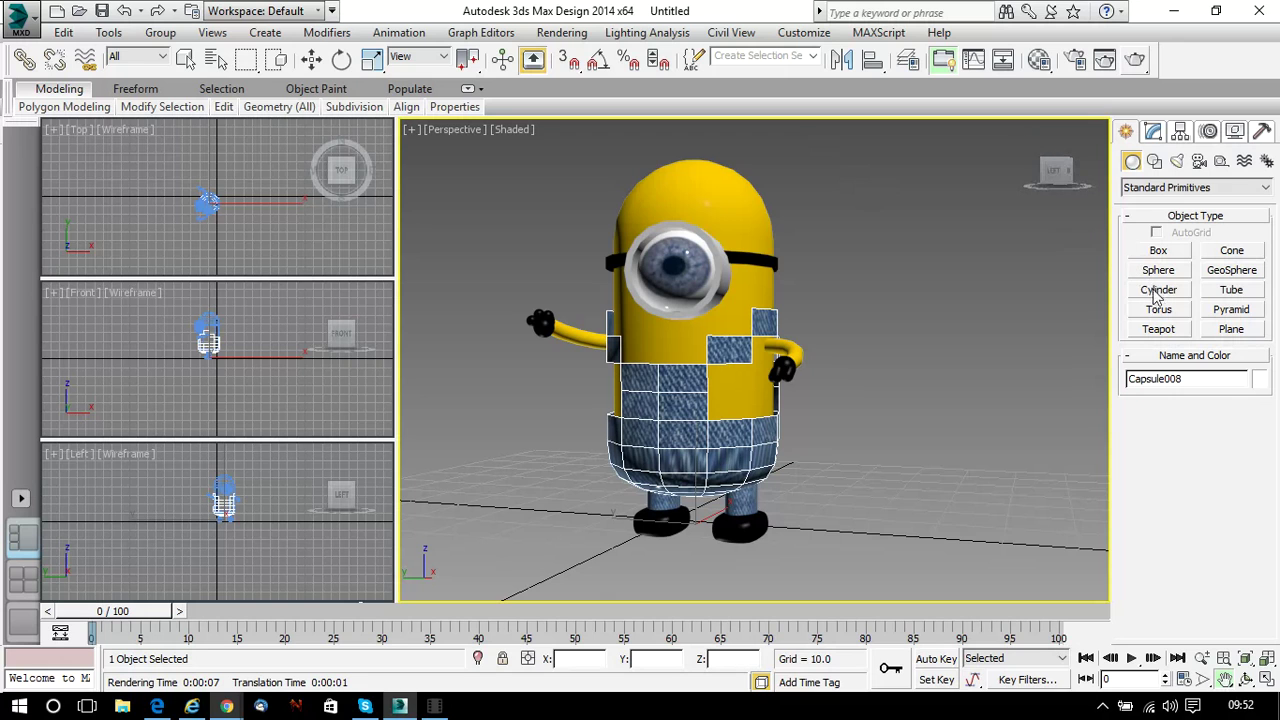
Create an Extended Primitives capsule on the ground beside the minion, with a radius of about 3.2 and a height of about 22.2
left_click(1146, 190)
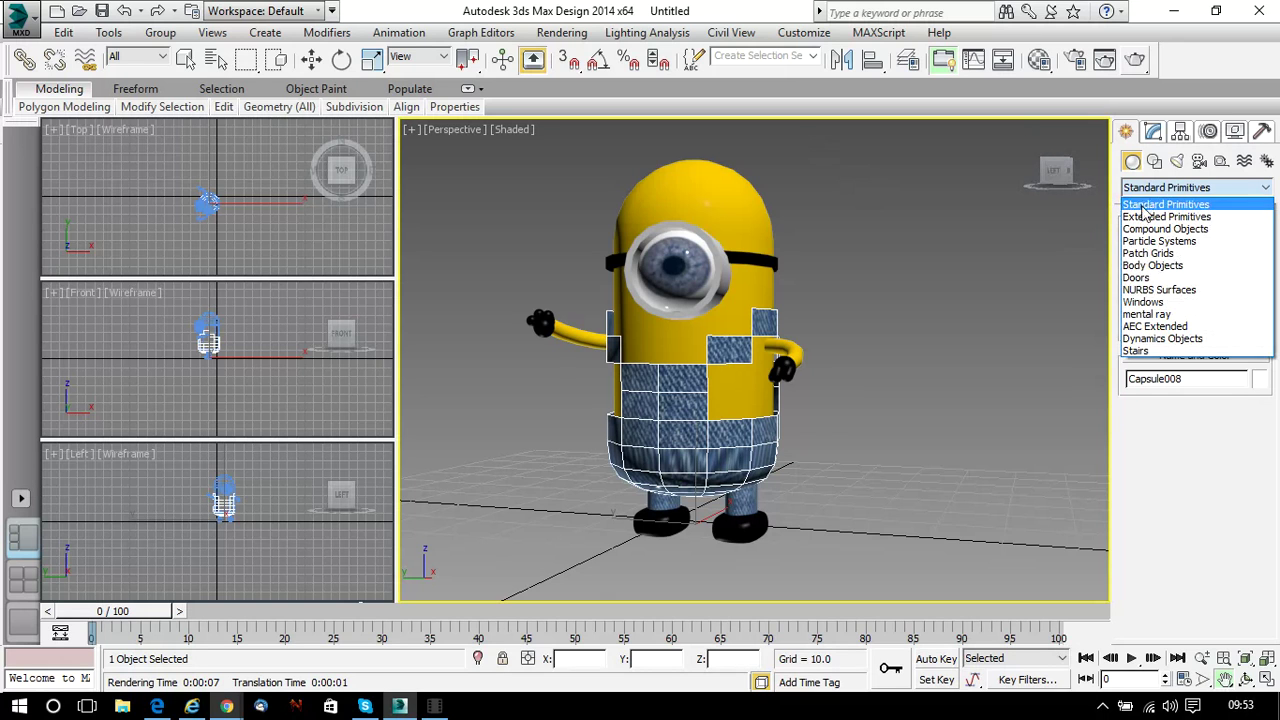
left_click(1152, 217)
left_click(1223, 291)
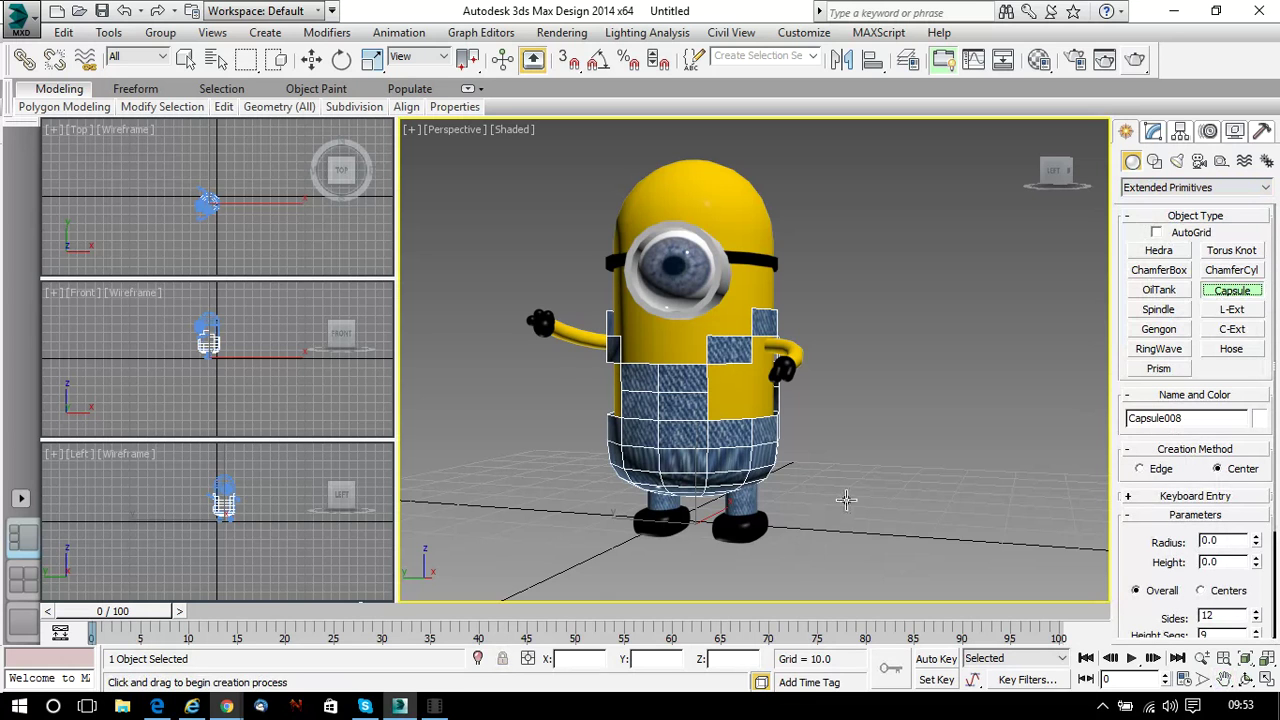
left_click_drag(819, 553, 851, 545)
right_click(824, 533)
right_click(838, 551)
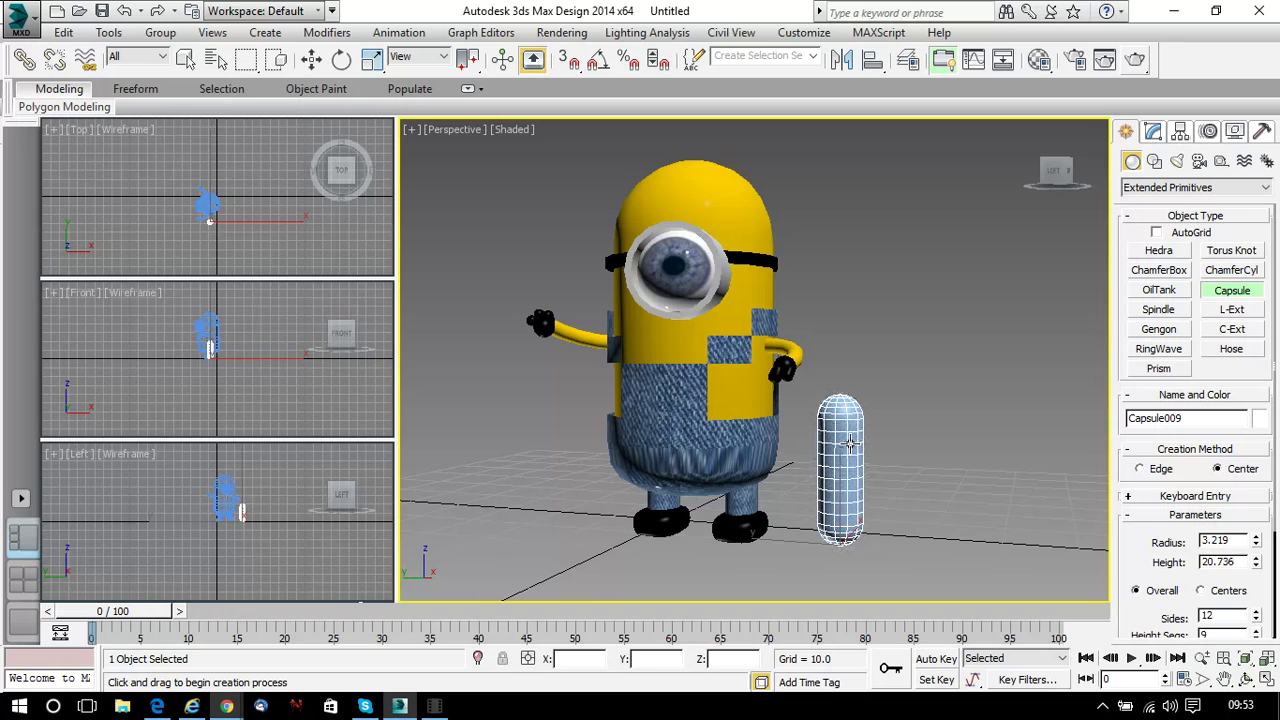
left_click(846, 430)
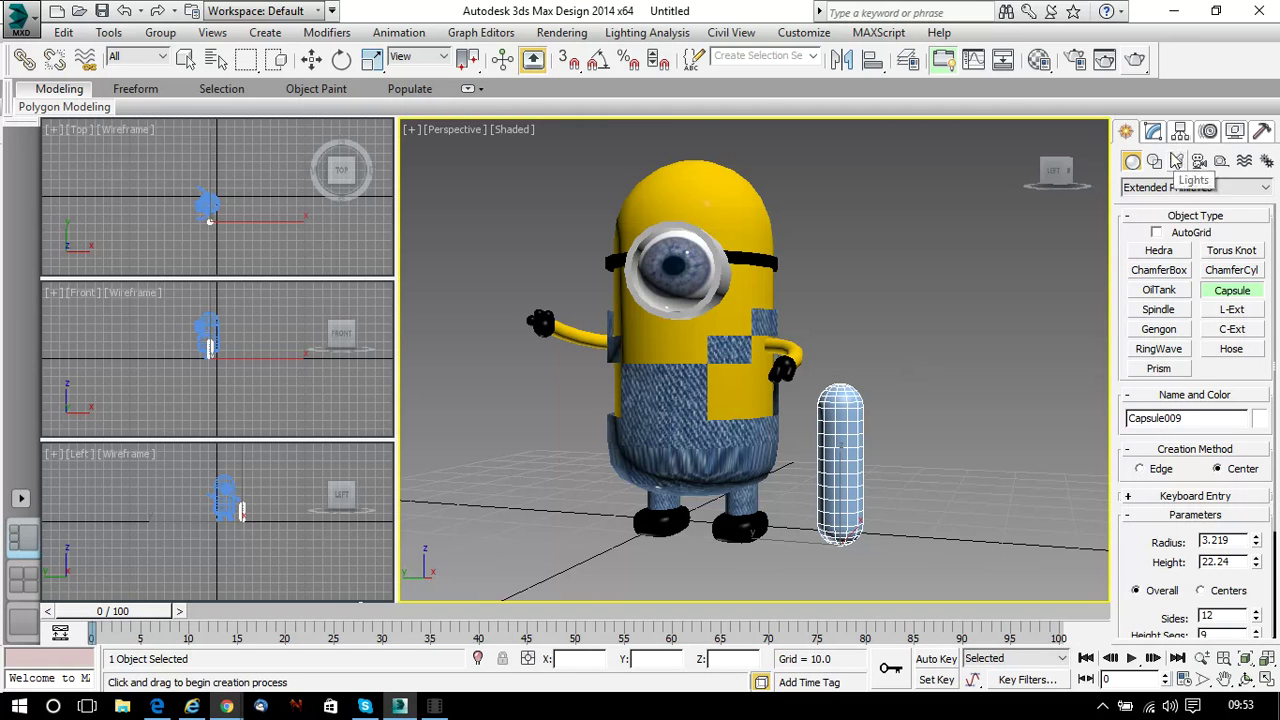
Add a Bend modifier to the new capsule and set its bend angle to 132 on the Z axis
left_click(1155, 135)
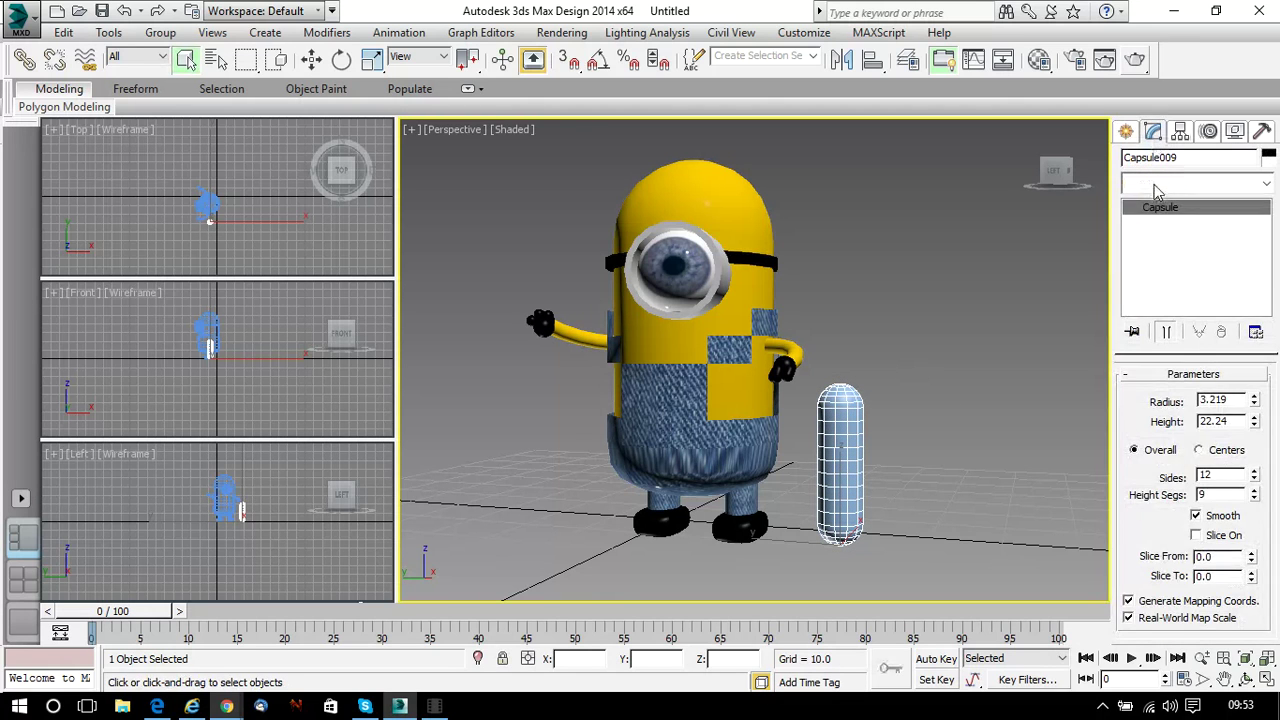
left_click(1160, 184)
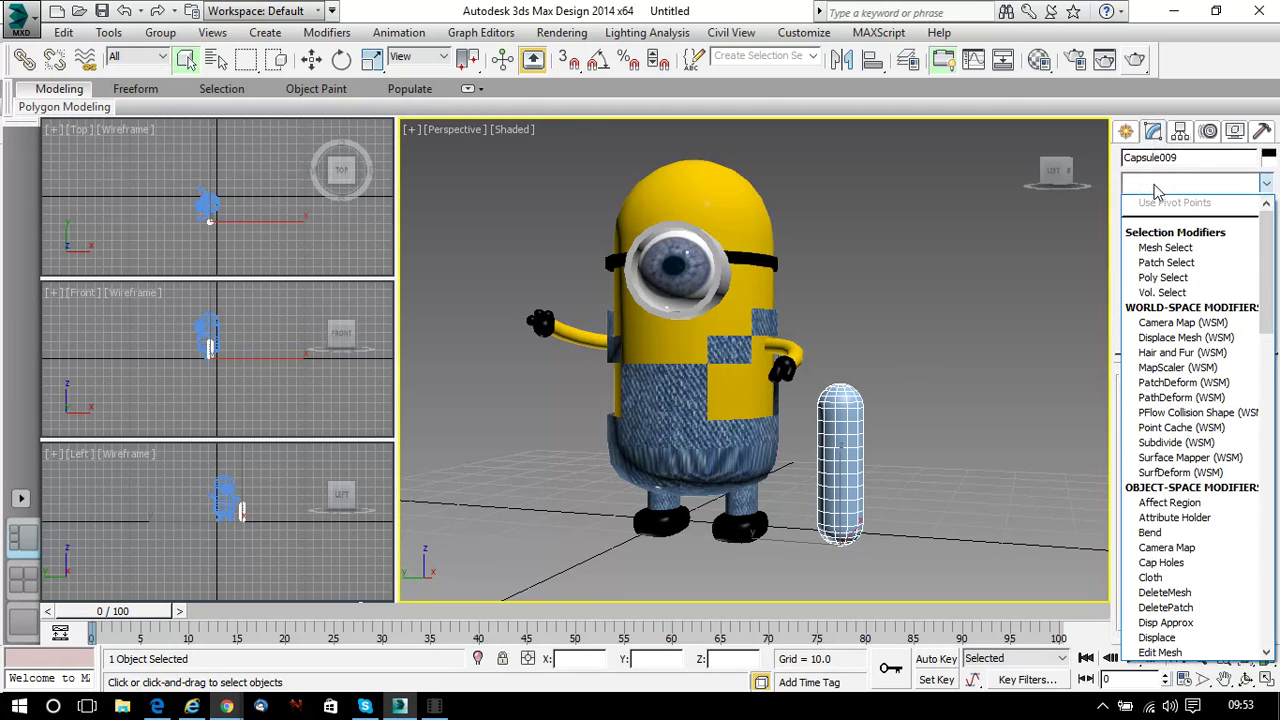
left_click(1158, 532)
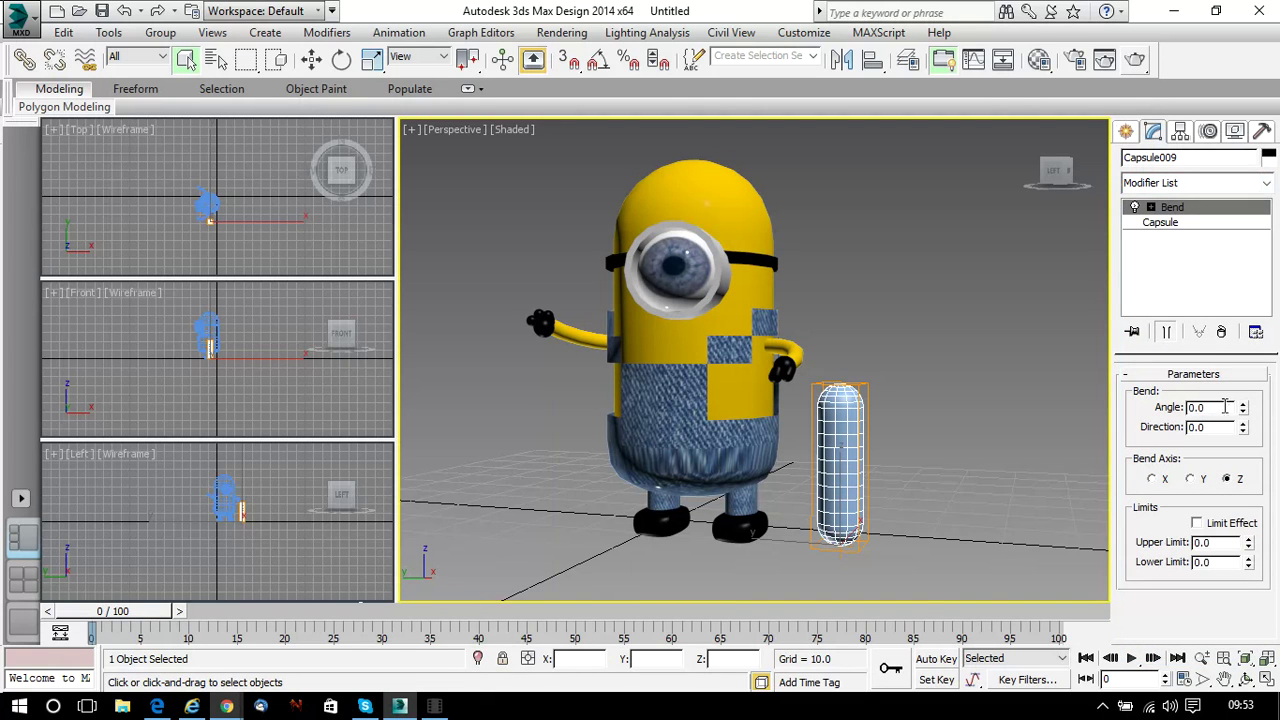
left_click_drag(1242, 412, 1196, 157)
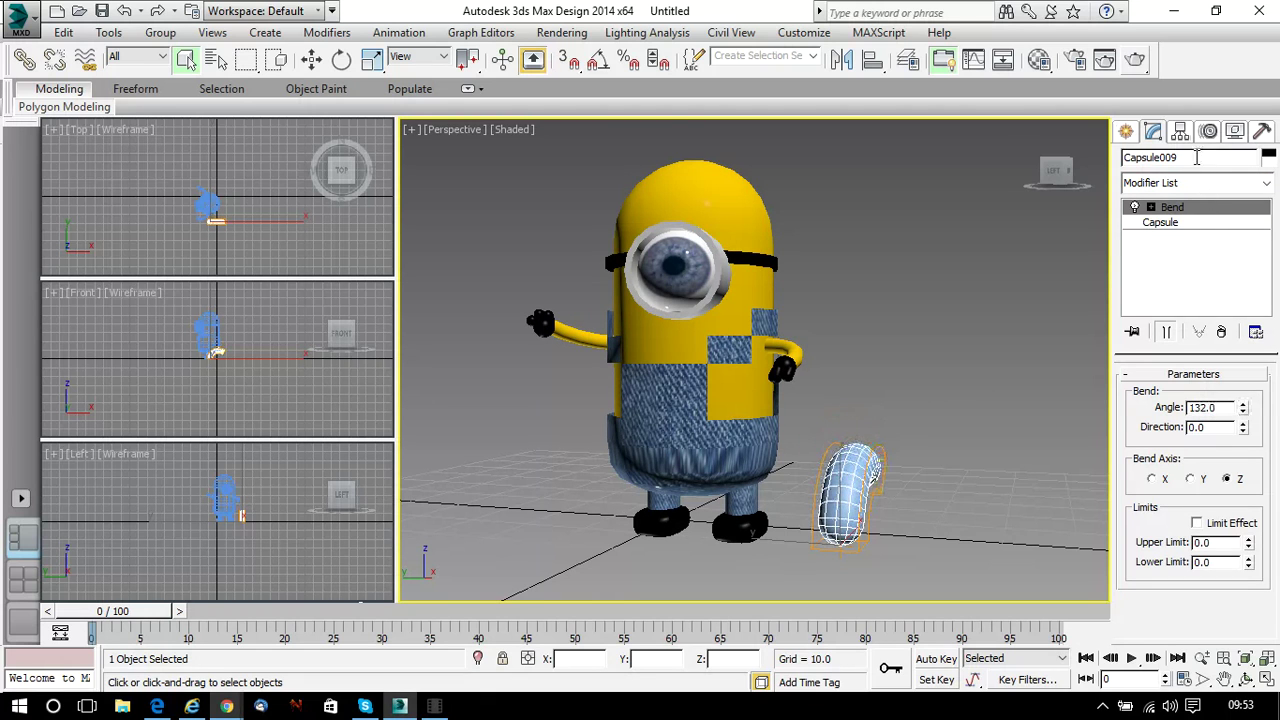
Rotate the bent capsule into an upturned smile curve and raise it about 33.3 units, beside the minion's face
left_click(341, 59)
left_click_drag(813, 479, 740, 525)
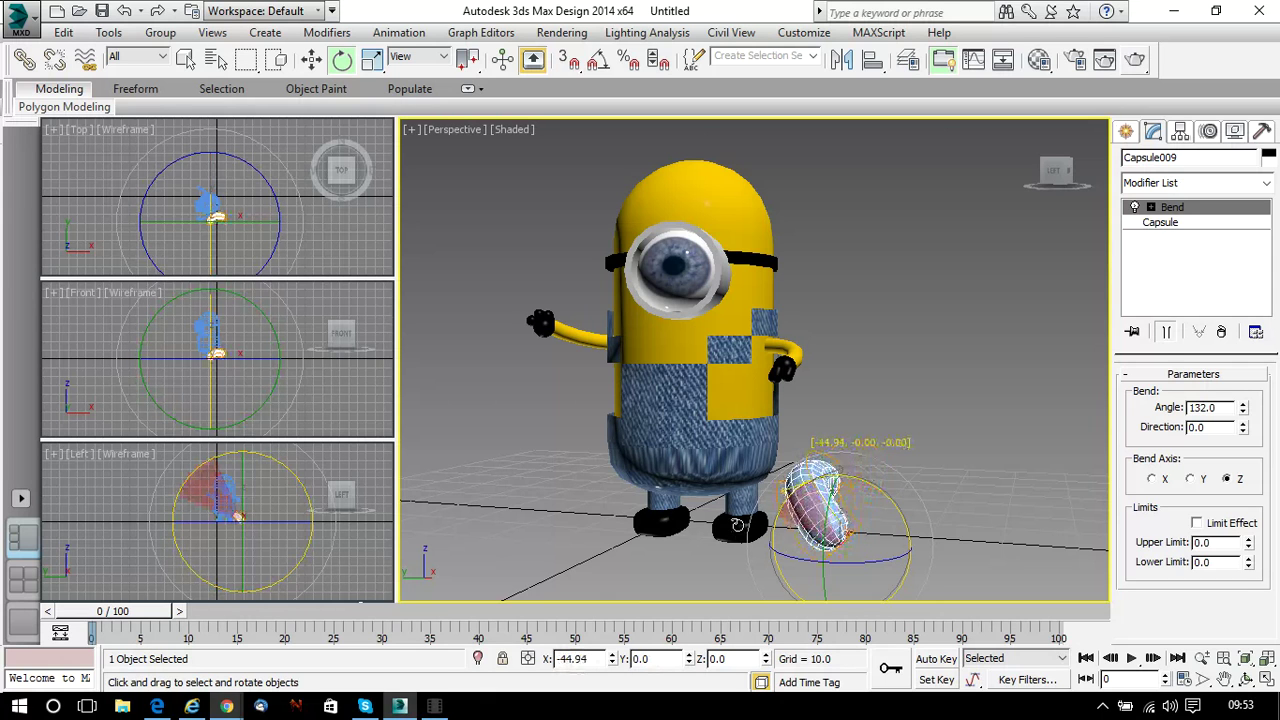
left_click_drag(880, 568, 700, 525)
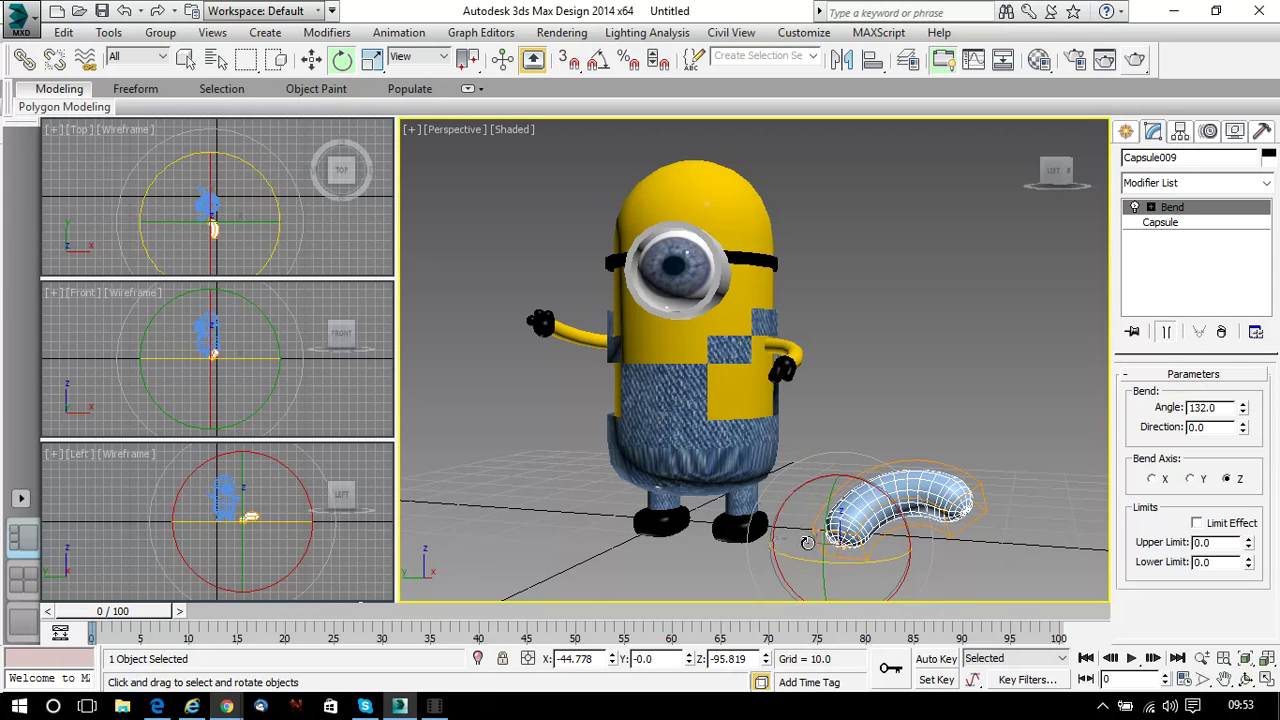
left_click_drag(837, 478, 840, 301)
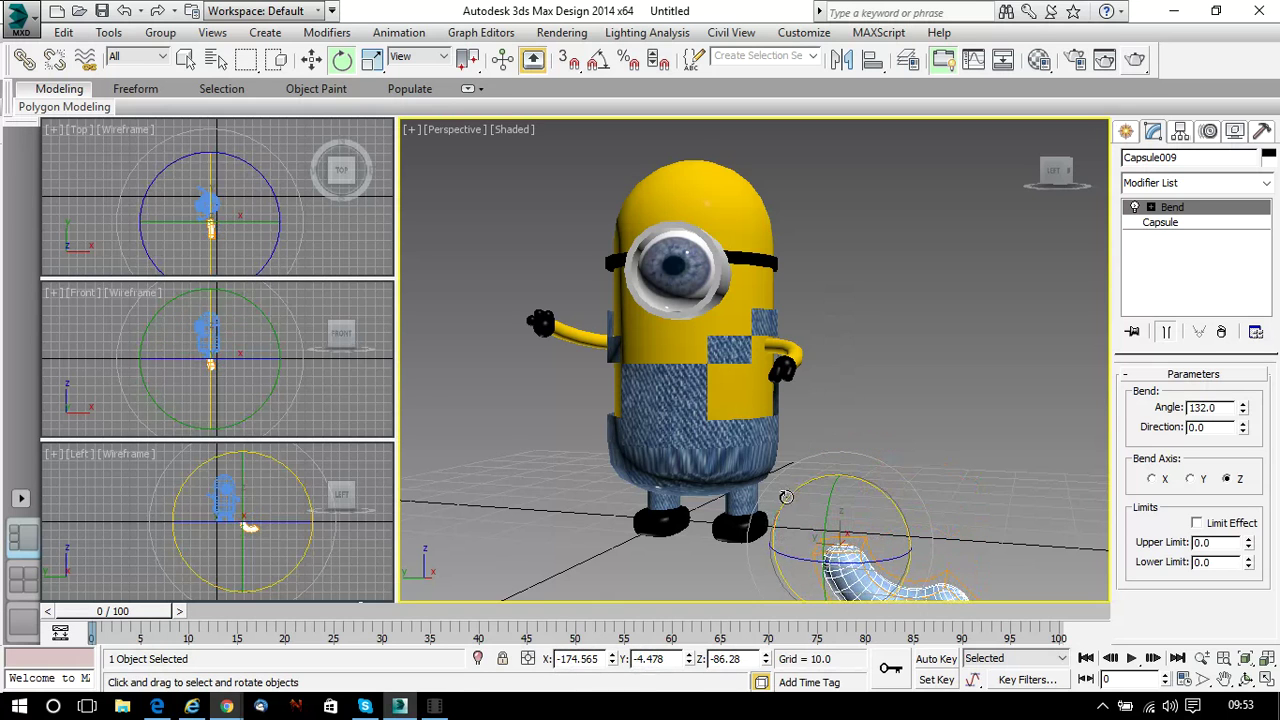
left_click_drag(789, 499, 758, 530)
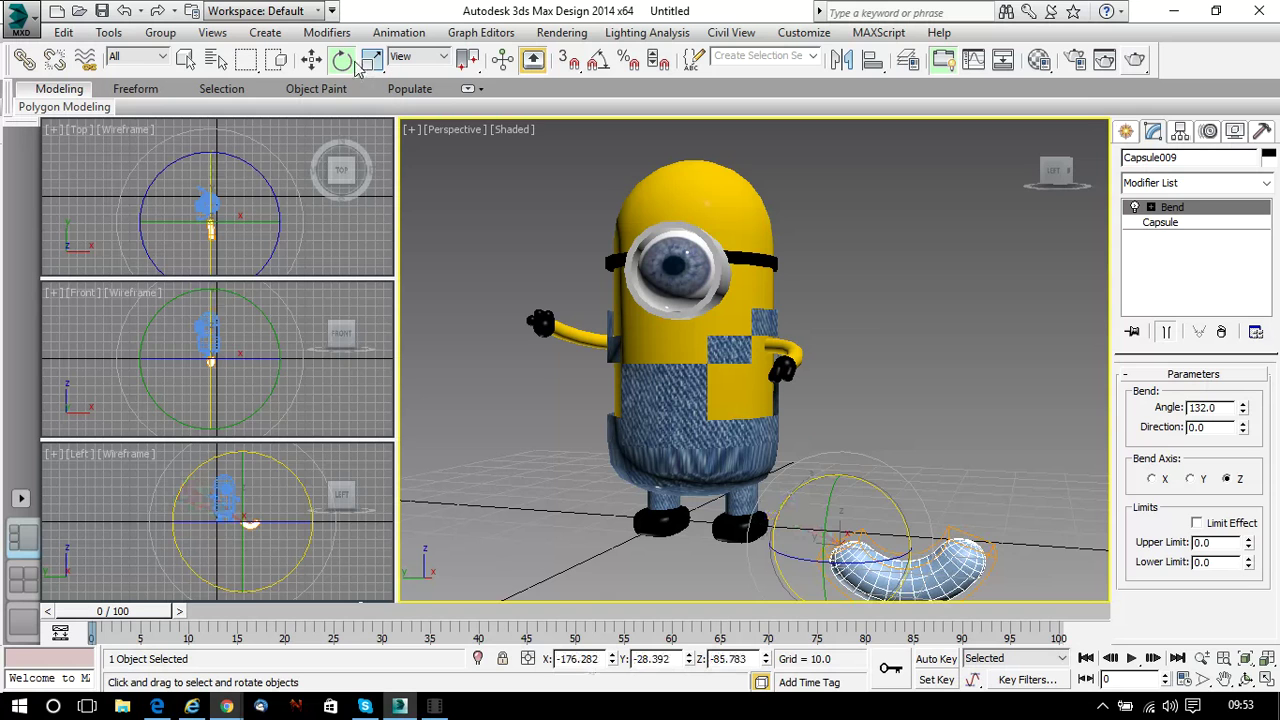
left_click(312, 59)
left_click_drag(825, 482, 830, 242)
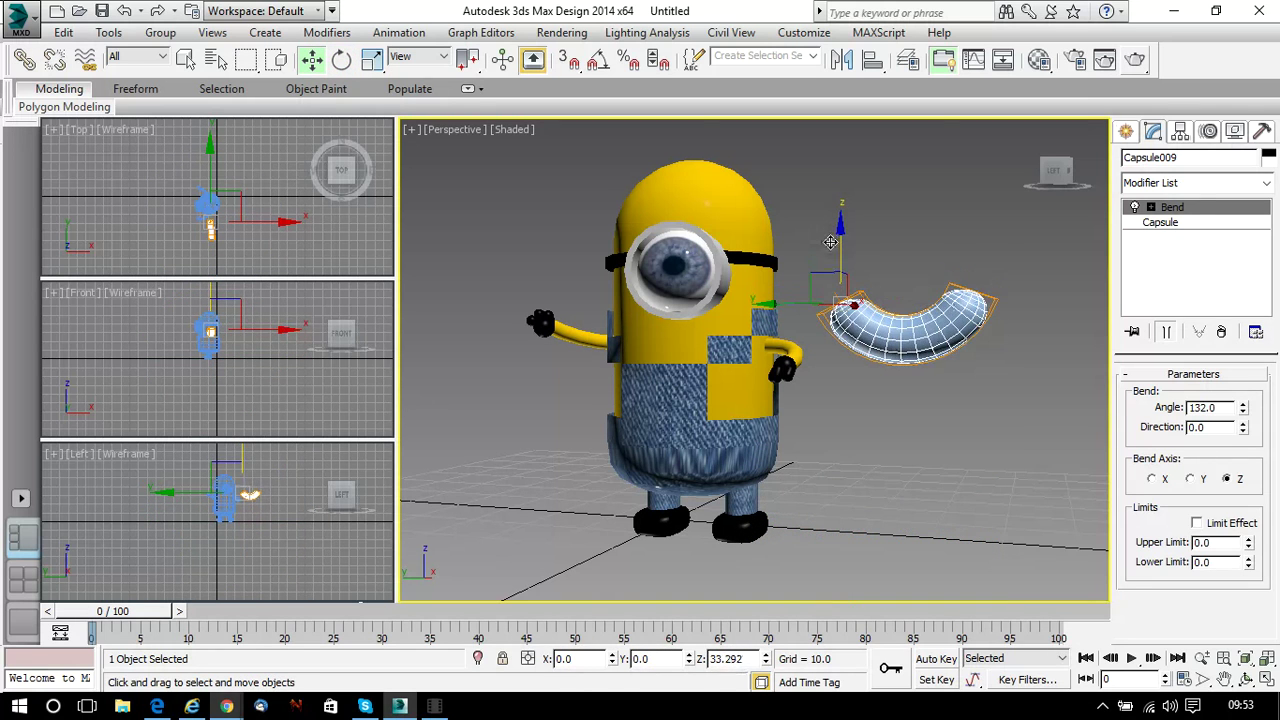
Scale the bent capsule down to about 17% overall, stretch its length to about 51% and flatten its height to about 13%
left_click(372, 60)
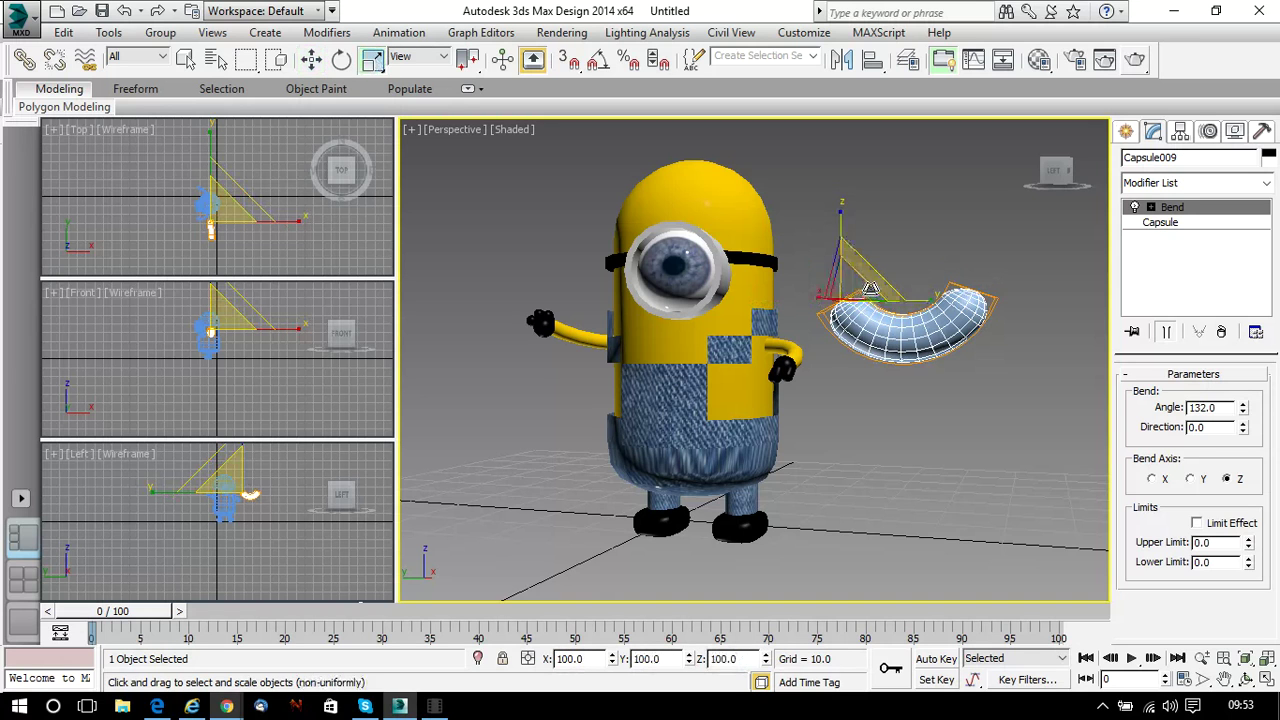
left_click_drag(849, 282, 962, 607)
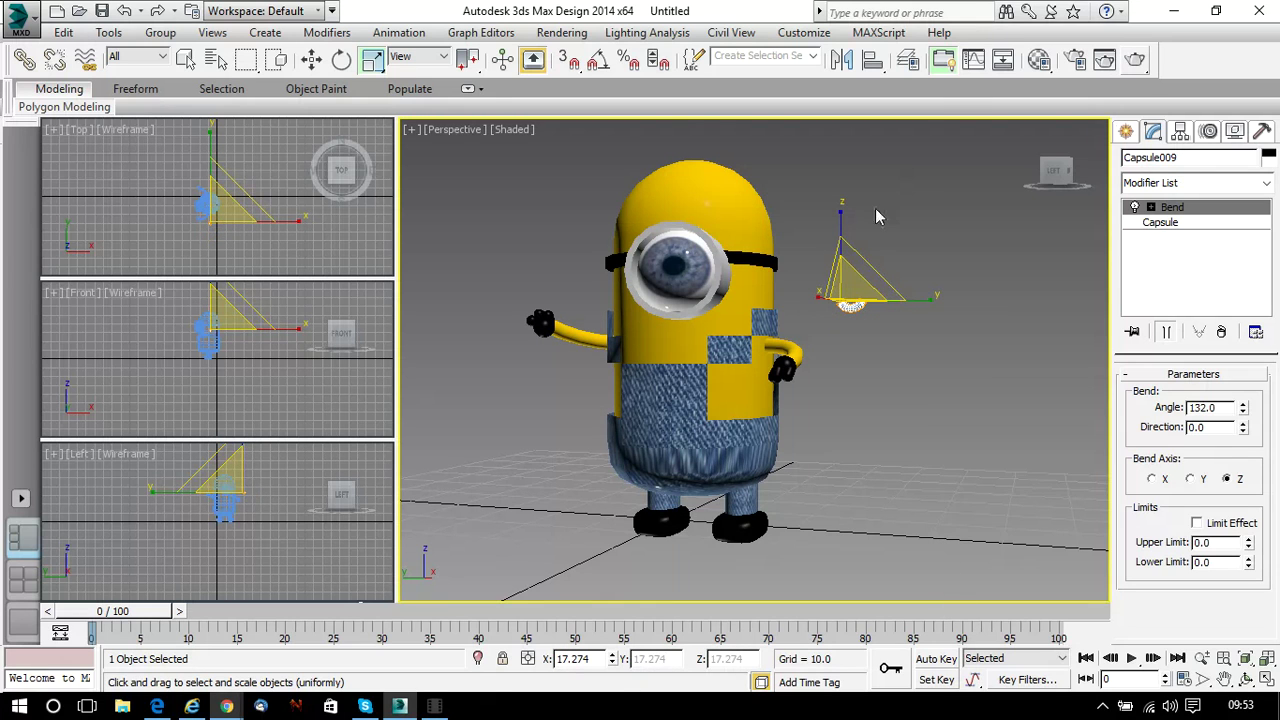
left_click_drag(905, 299, 1058, 302)
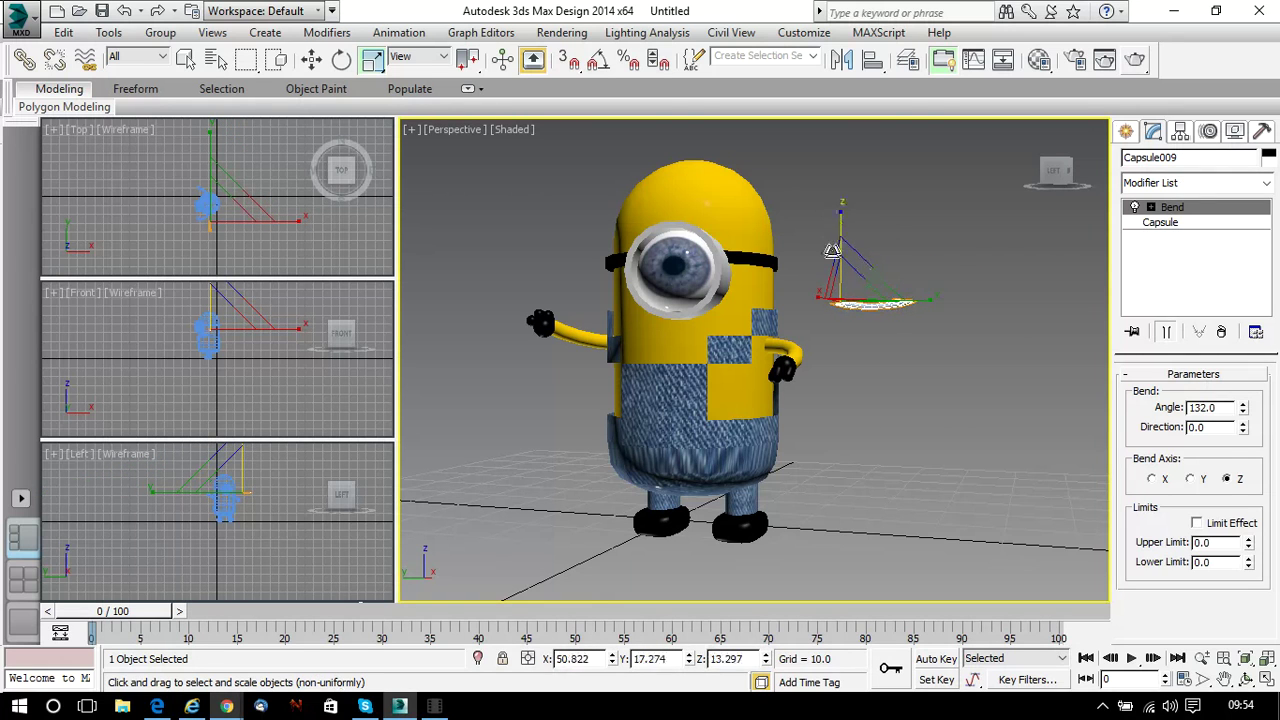
left_click_drag(826, 249, 818, 287)
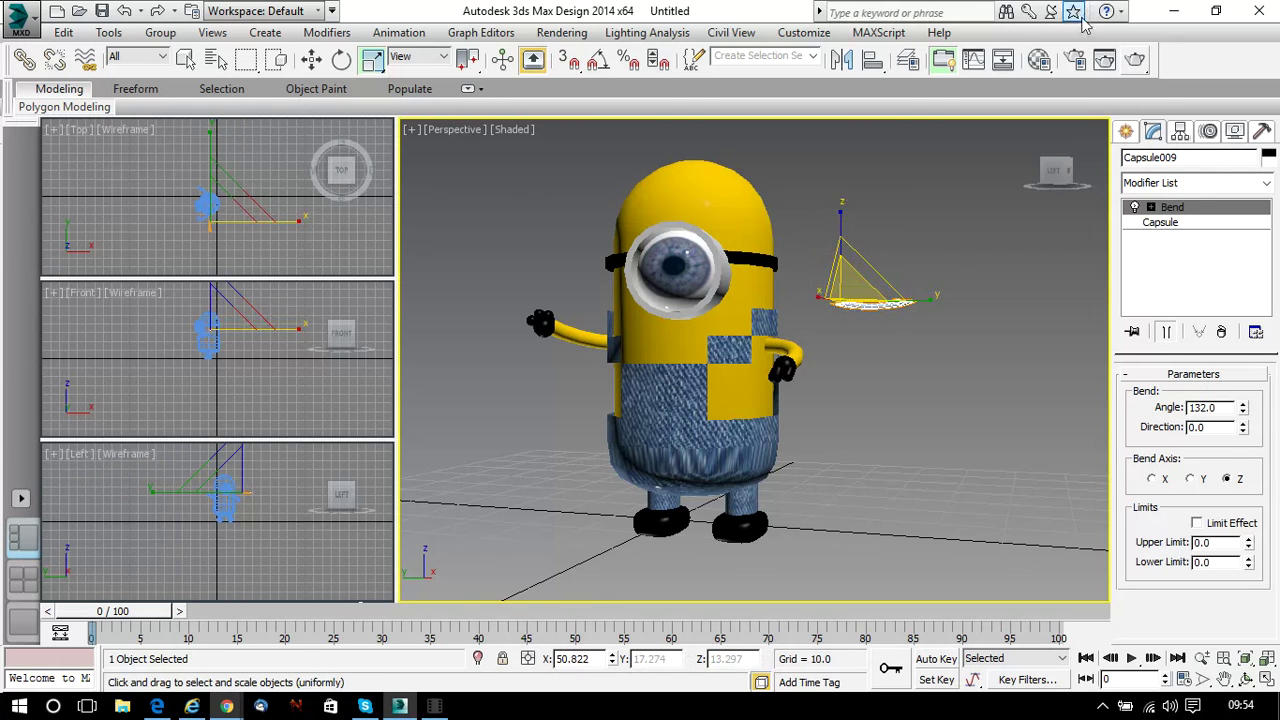
Move the mouth capsule onto the minion's face just below the eye, at about X -20.9, Y -5.4, Z 29.6
left_click(312, 59)
left_click_drag(773, 311, 647, 332)
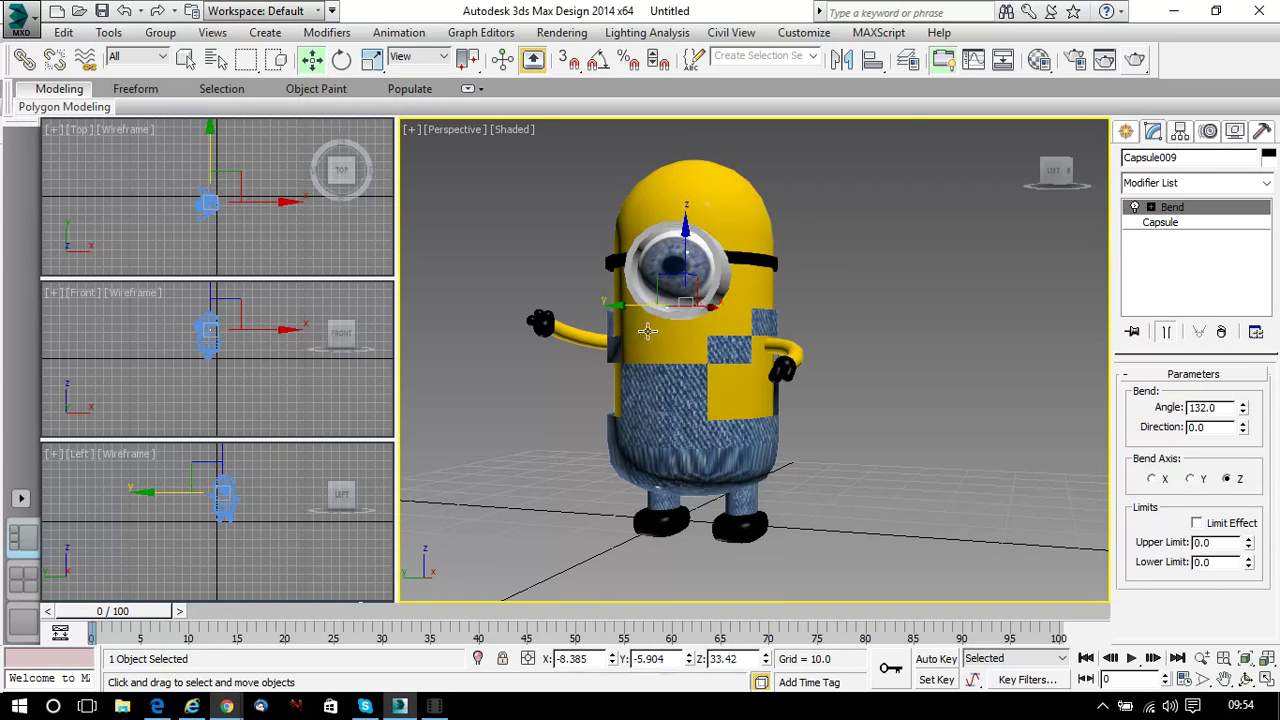
left_click_drag(716, 308, 670, 322)
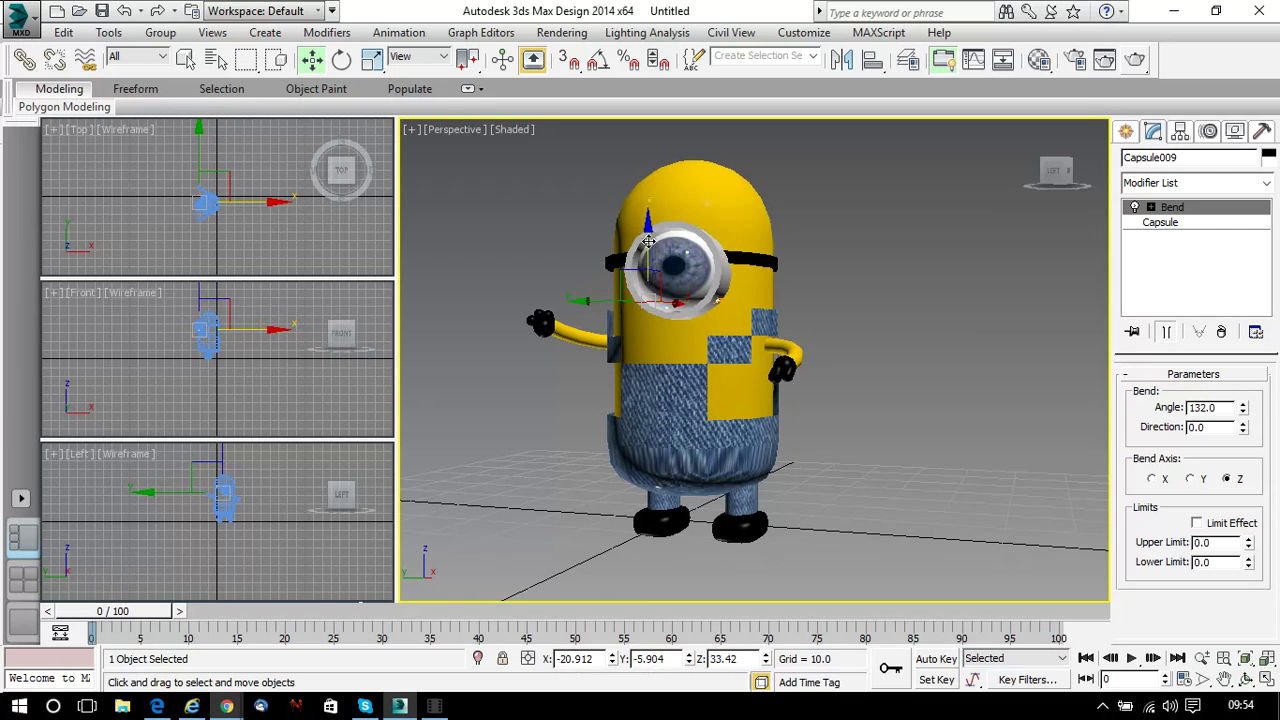
left_click_drag(646, 248, 641, 266)
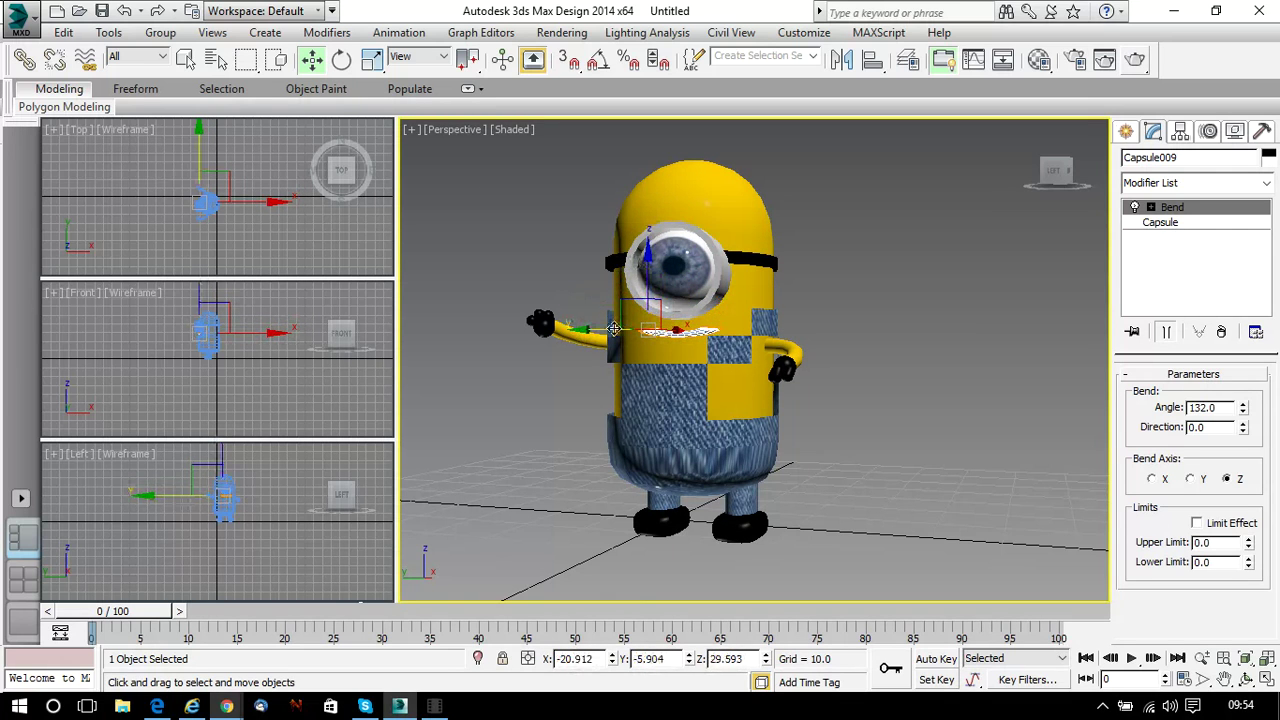
left_click_drag(612, 330, 601, 331)
left_click_drag(1060, 170, 1010, 172)
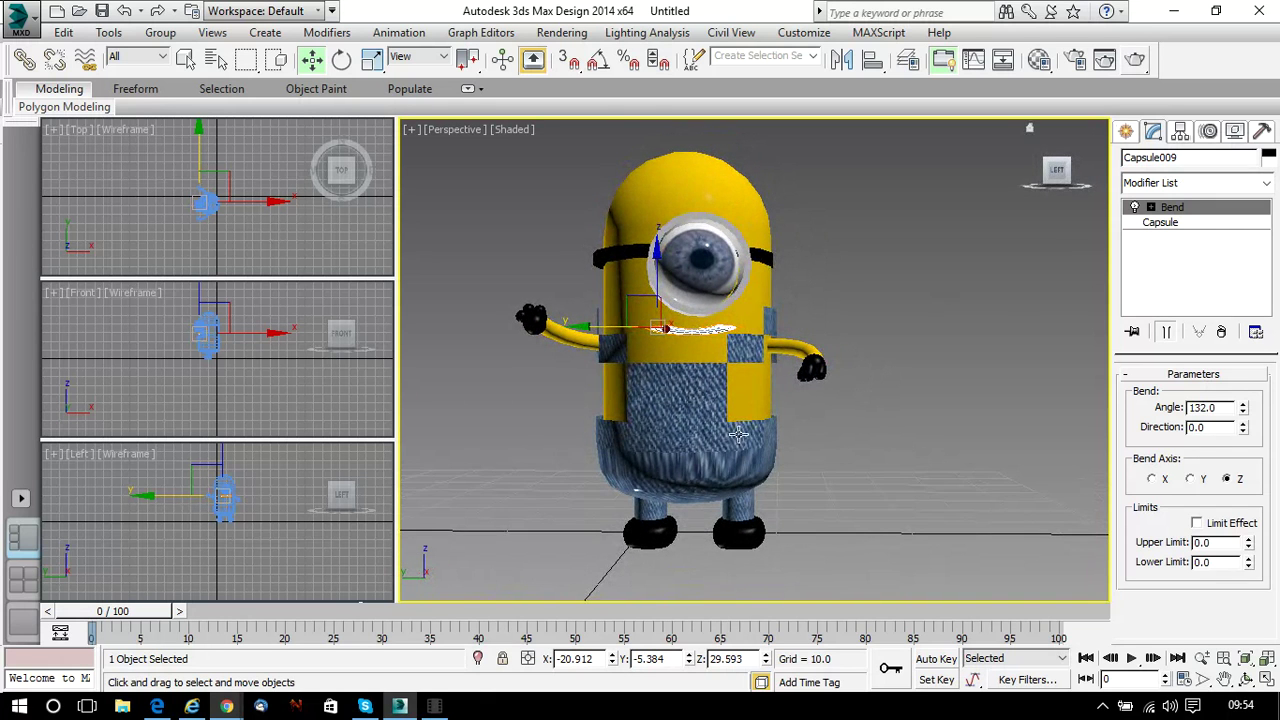
left_click(697, 418)
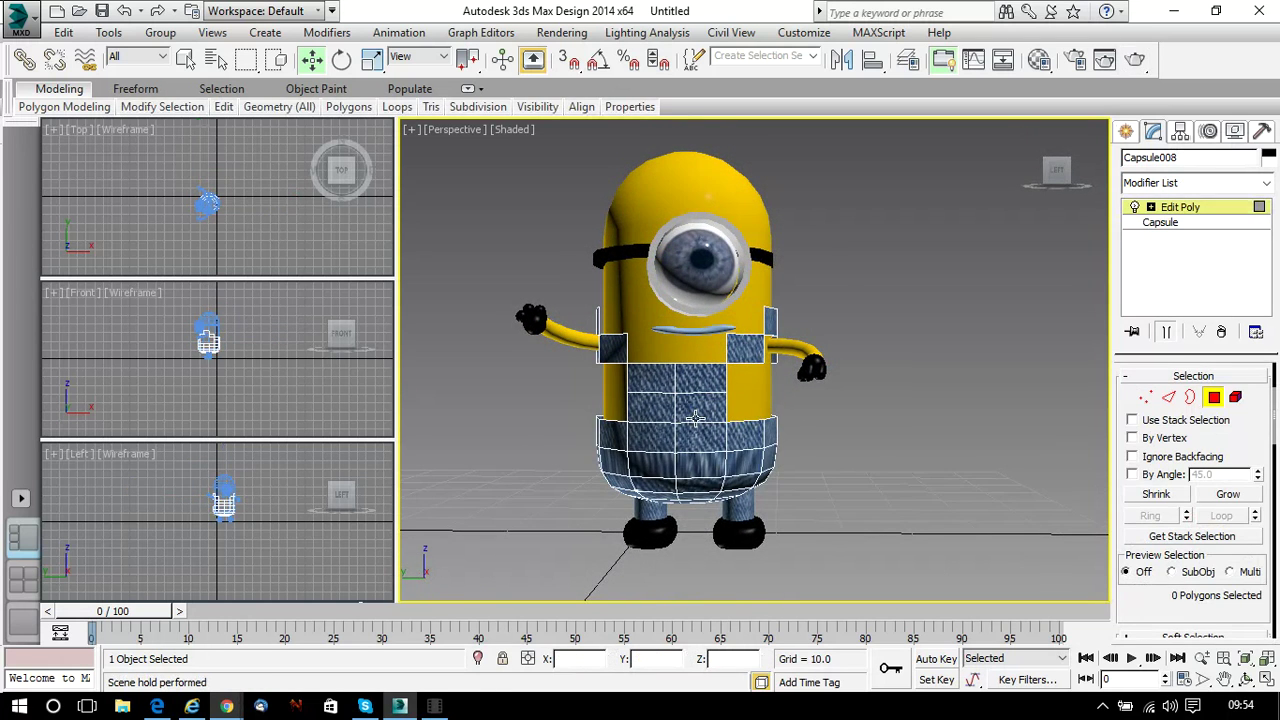
left_click(341, 59)
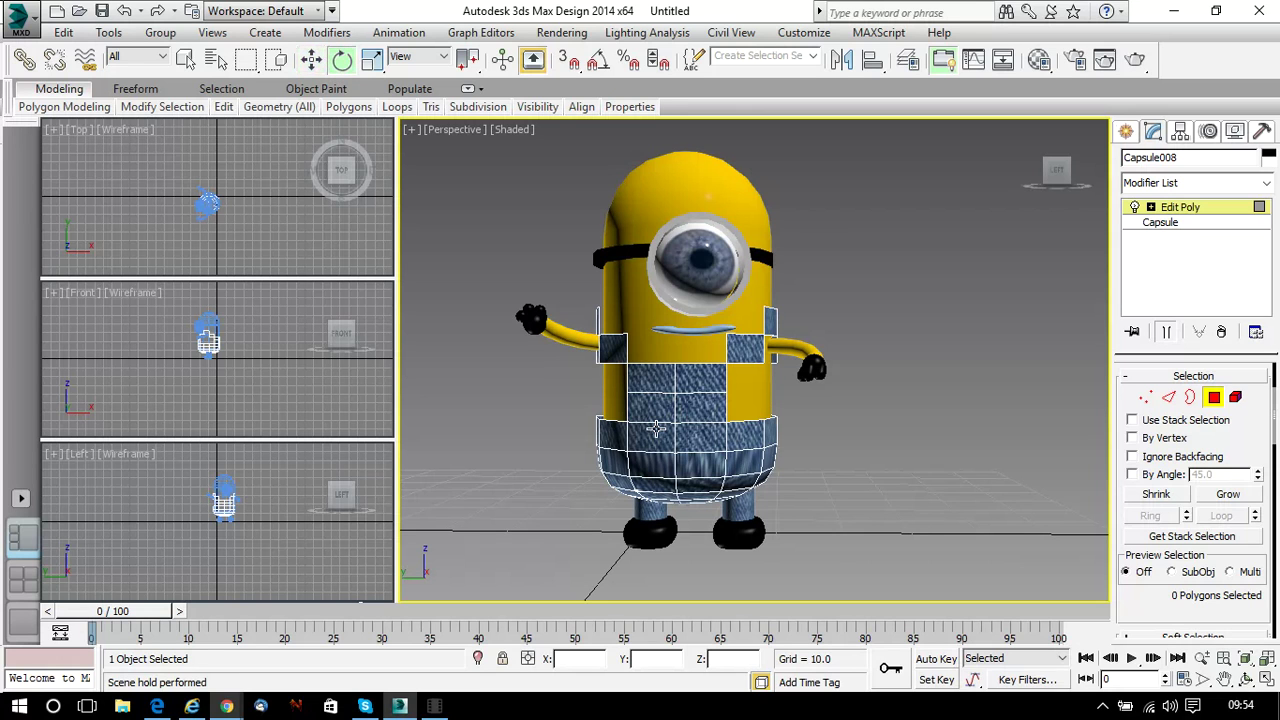
left_click(1160, 222)
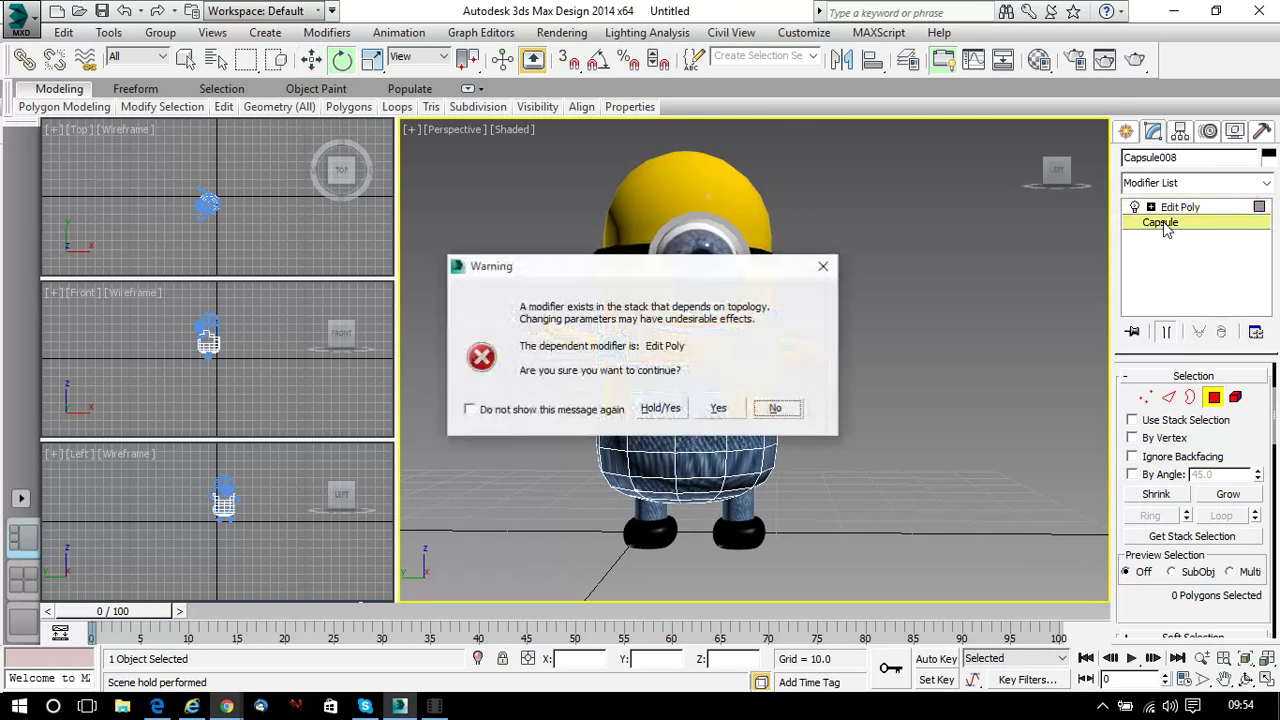
left_click(766, 410)
left_click(1236, 398)
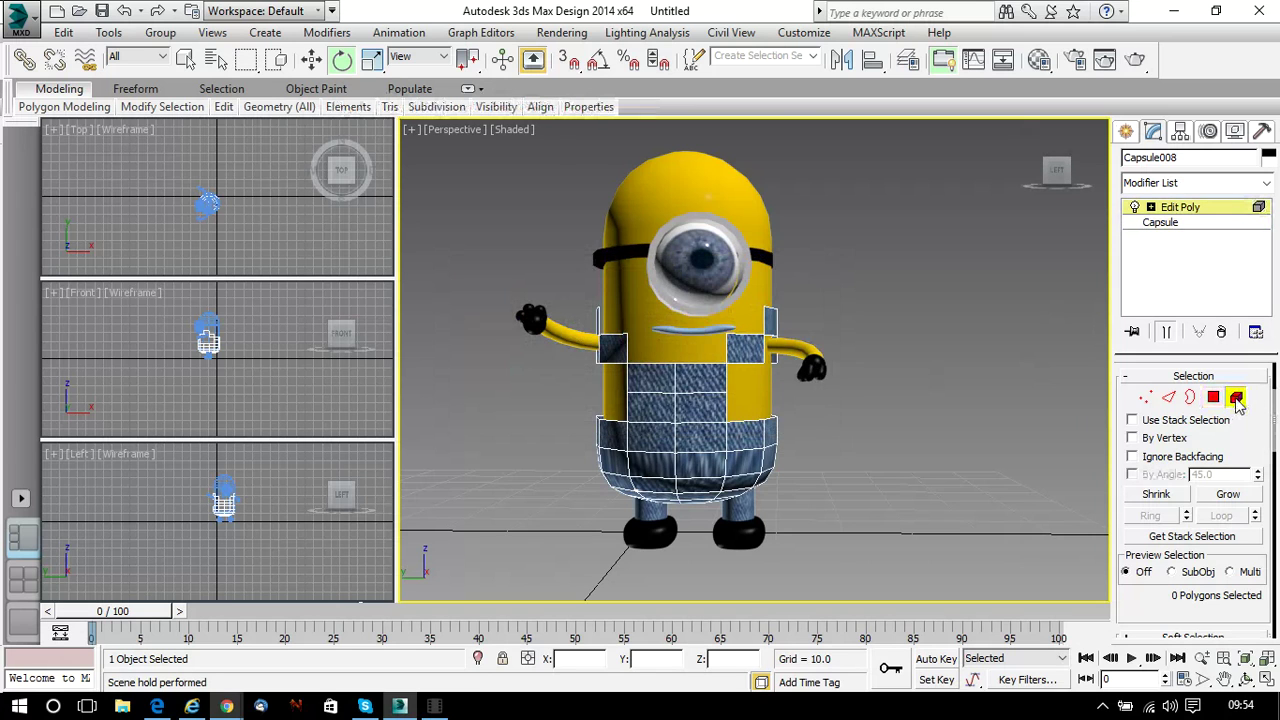
left_click(766, 438)
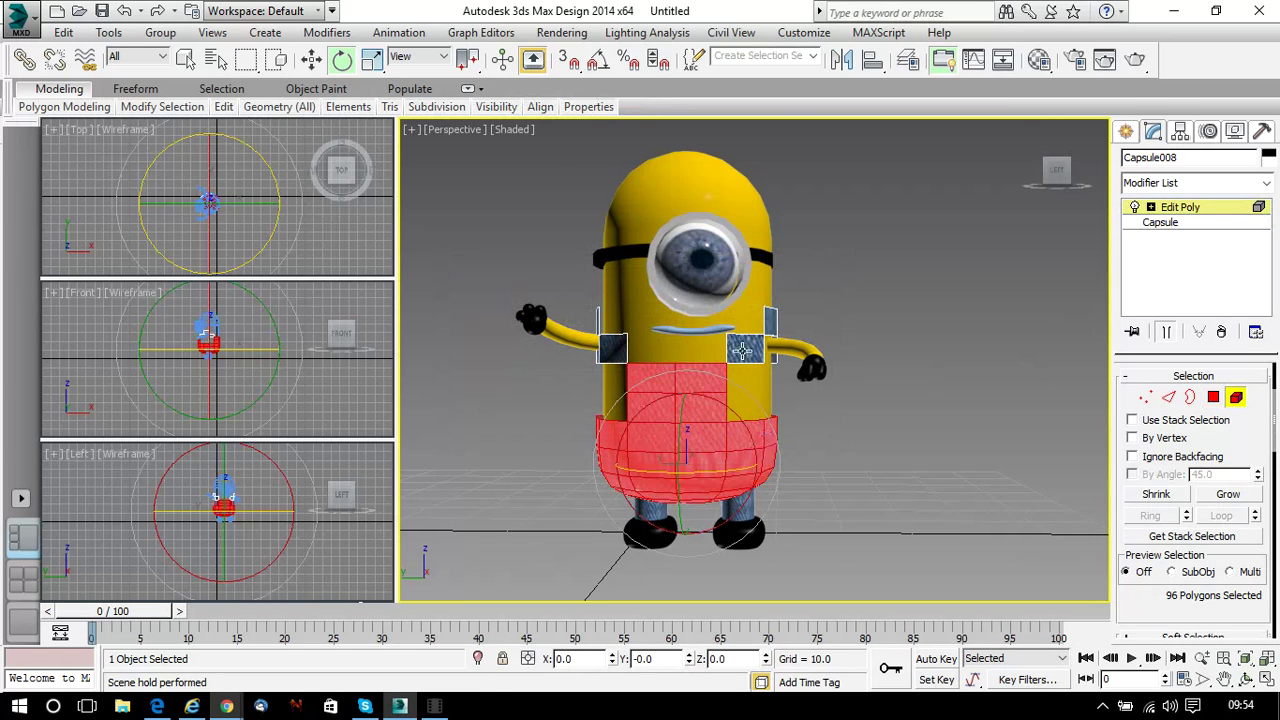
left_click(905, 337)
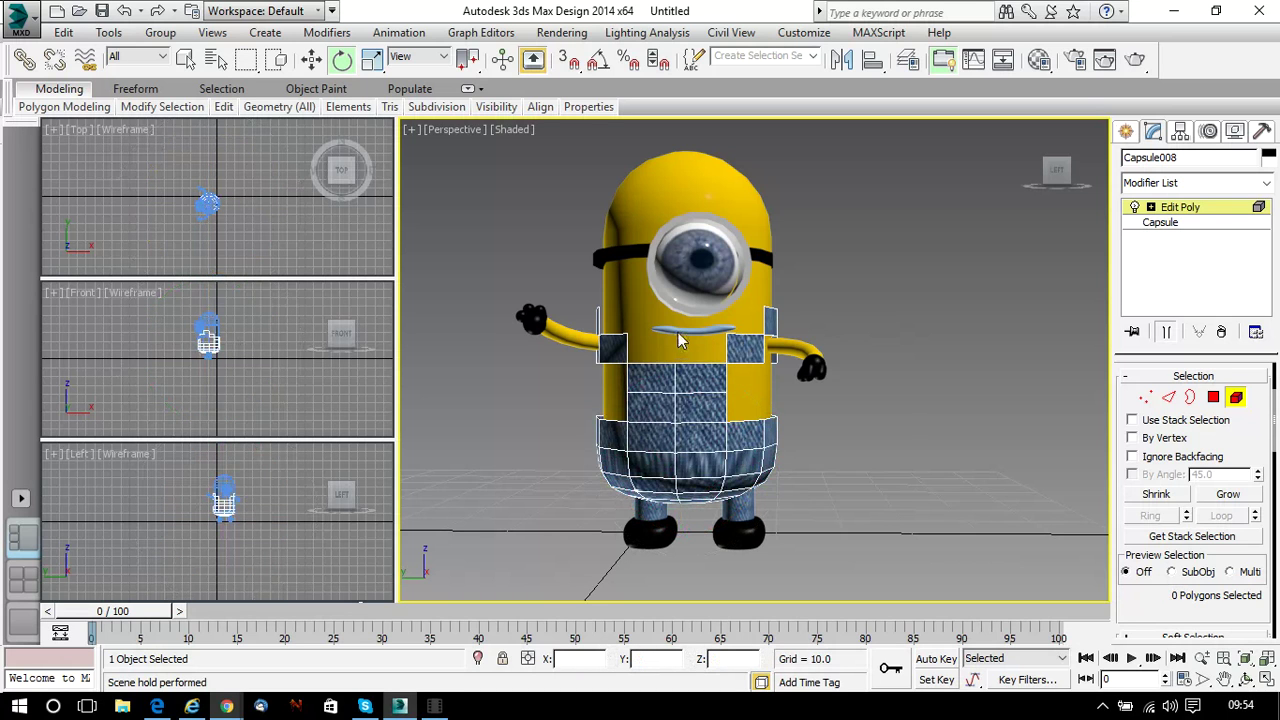
left_click(1162, 222)
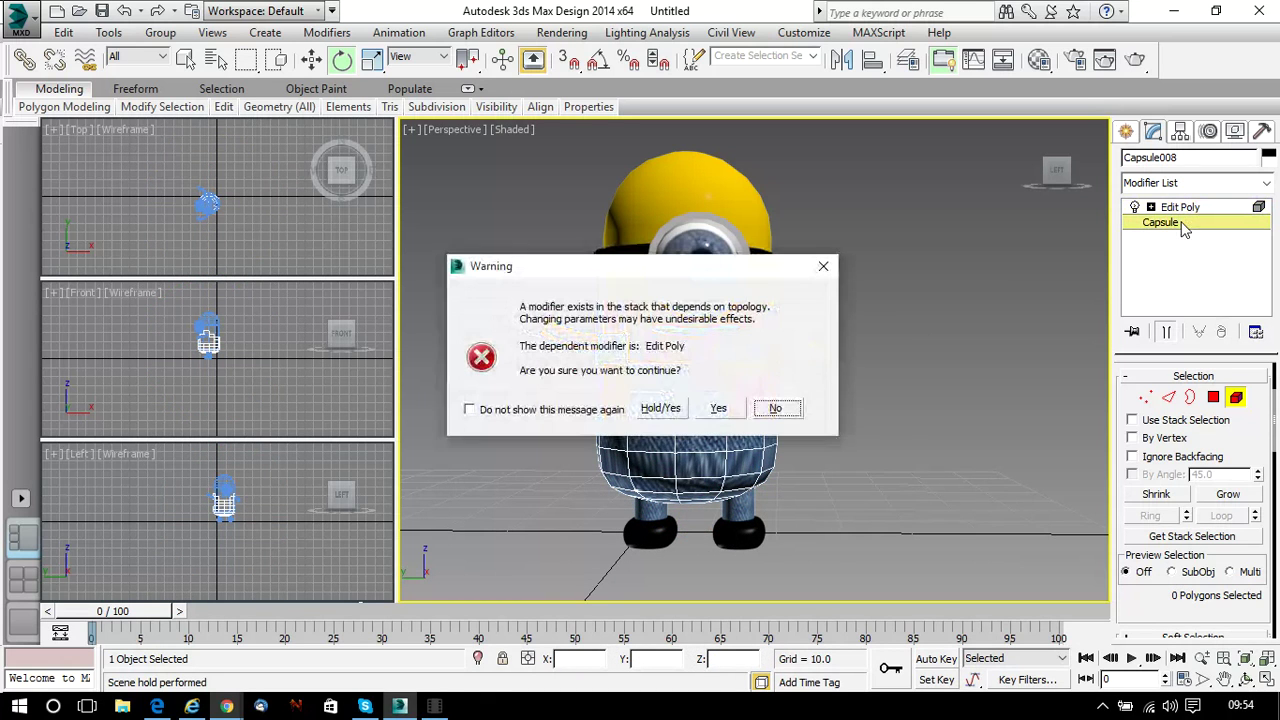
left_click(720, 409)
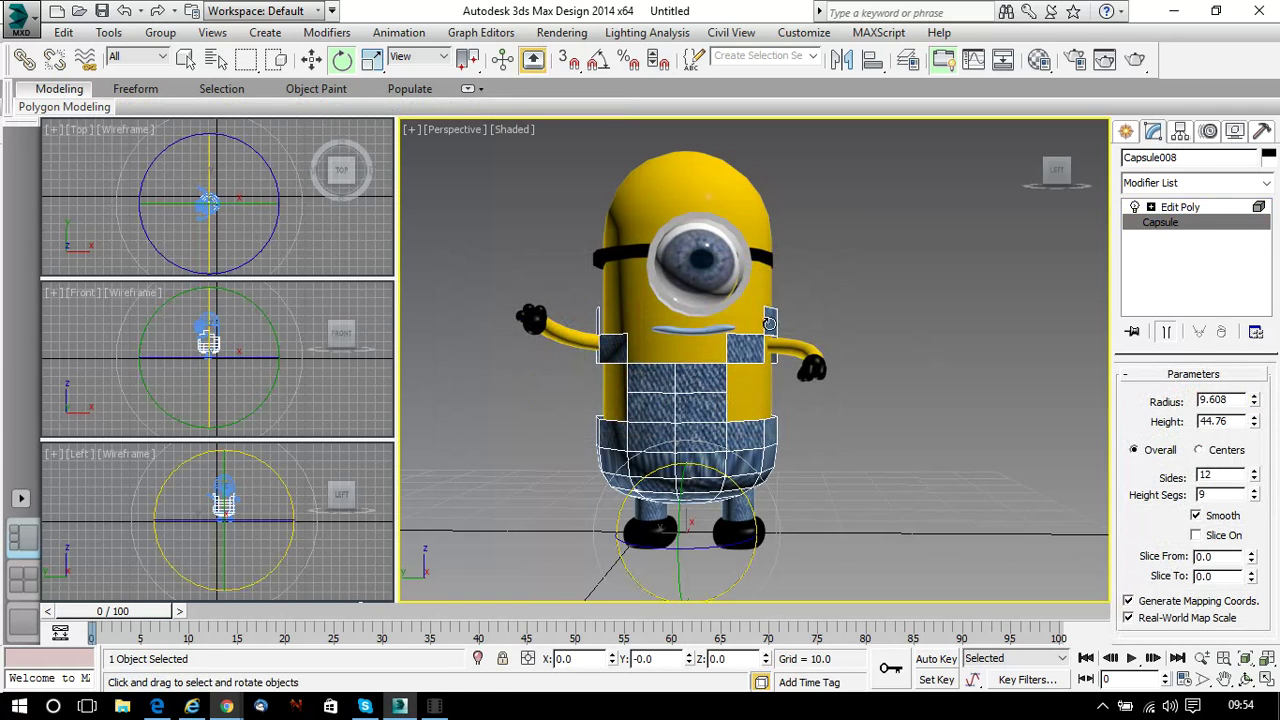
Select the mouth capsule, apply the black material to it, and close the Material Editor
left_click(686, 332)
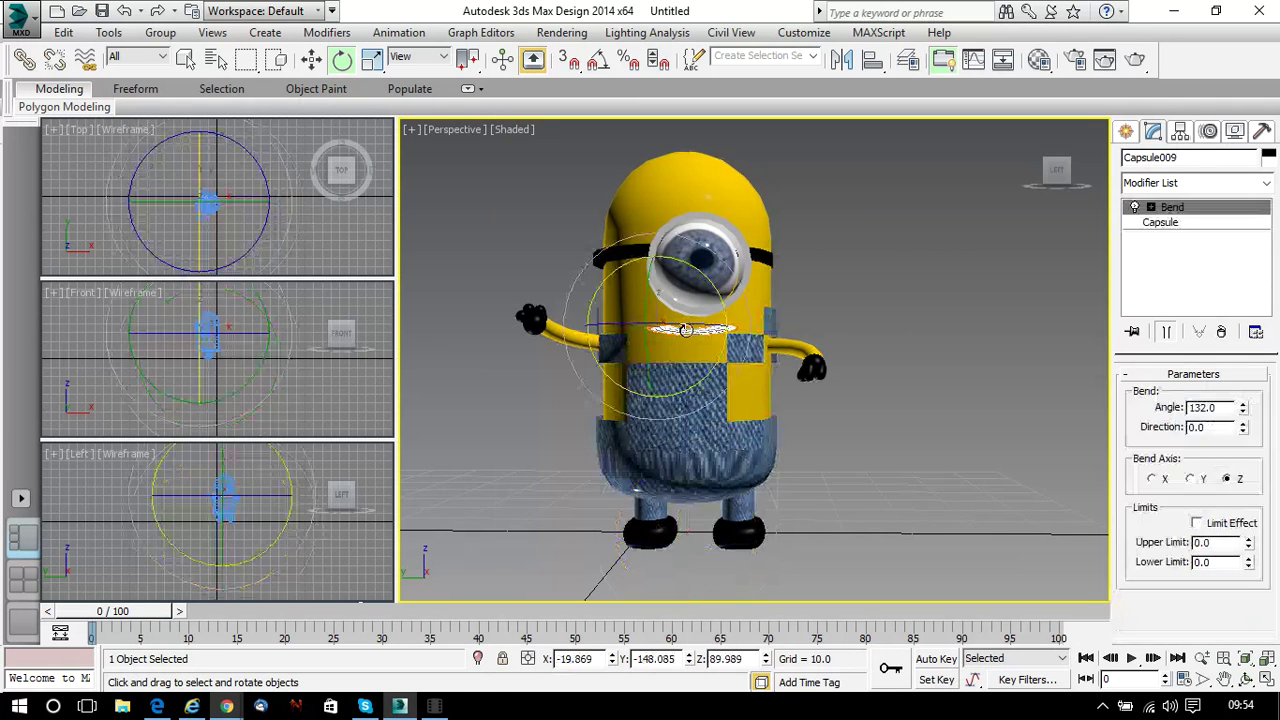
left_click(1039, 62)
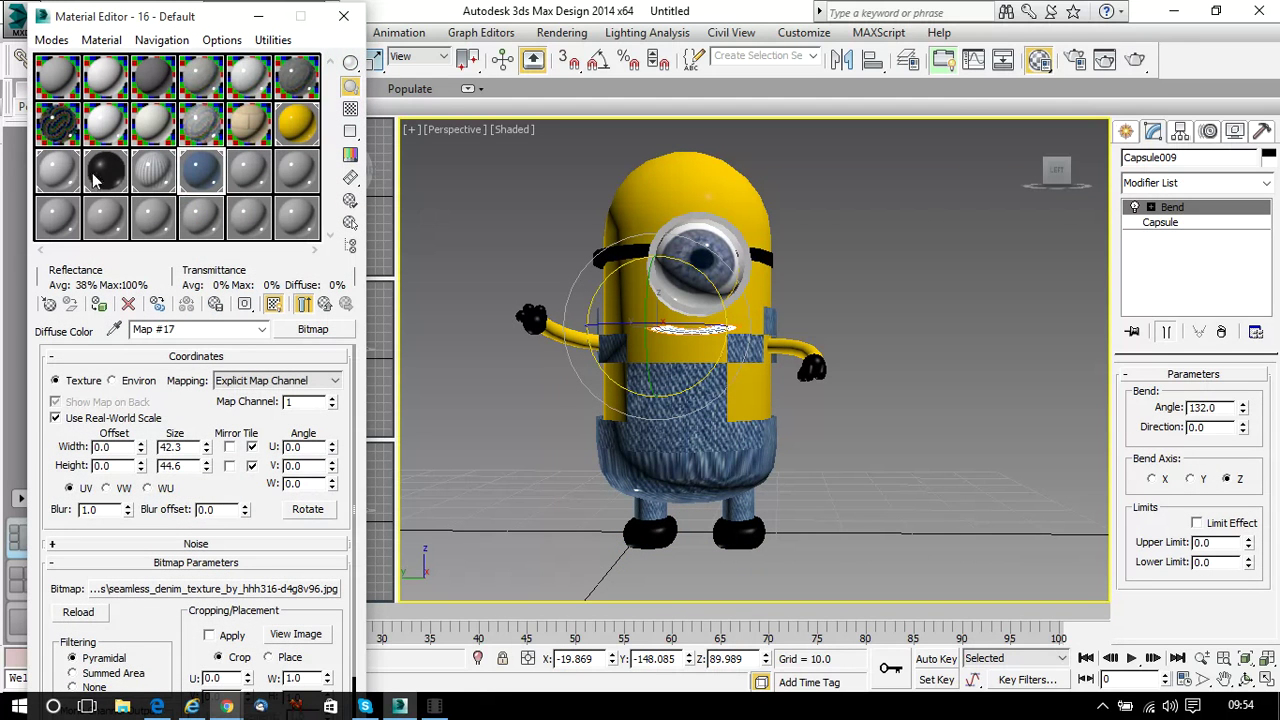
left_click_drag(100, 178, 667, 330)
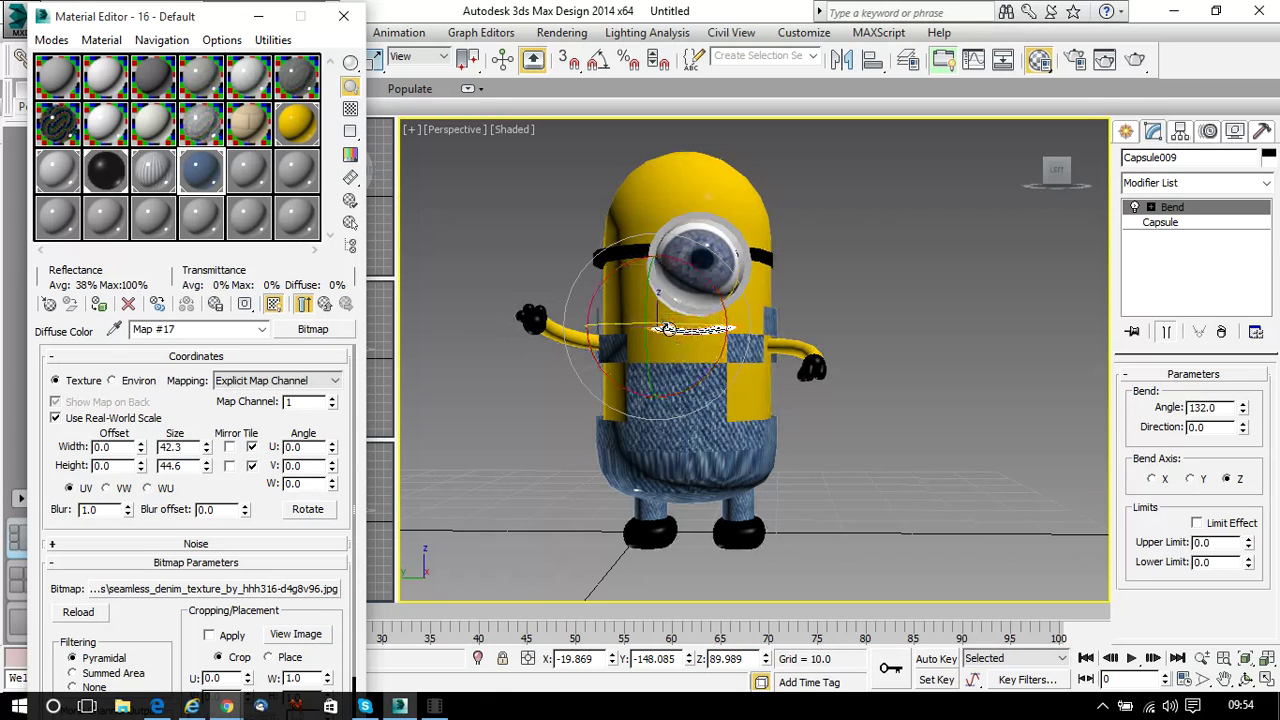
left_click(994, 318)
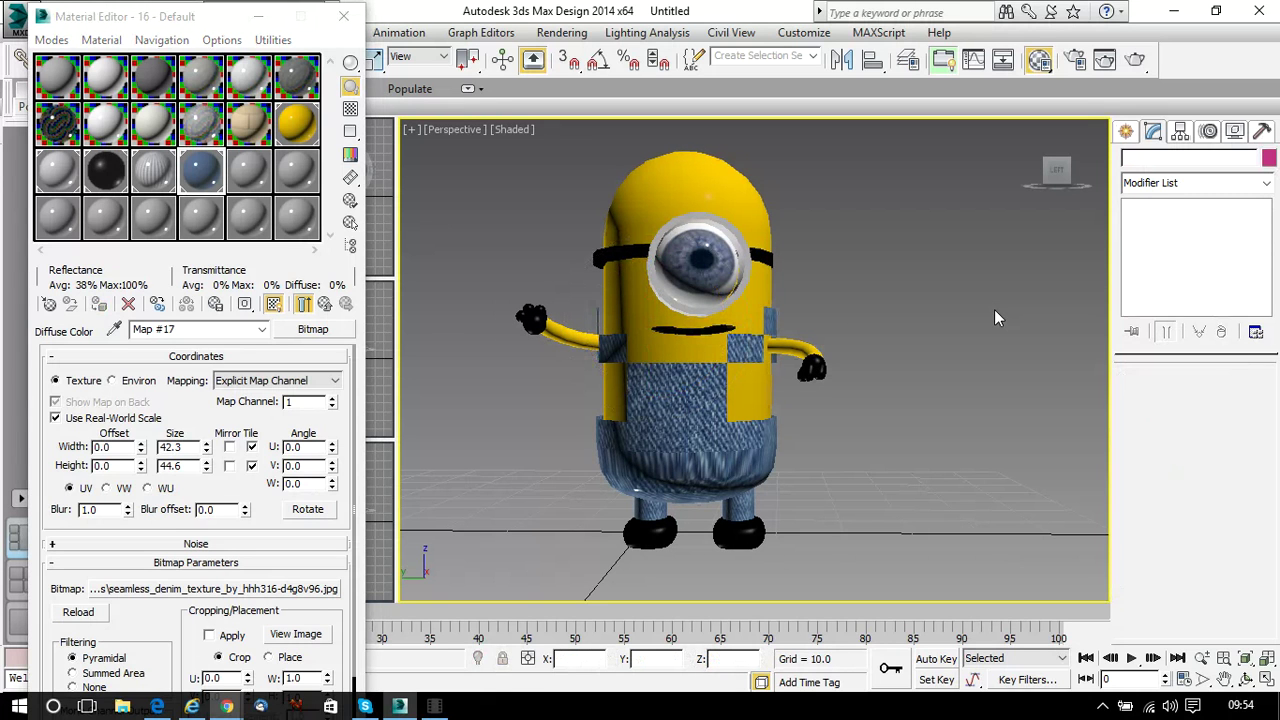
left_click(343, 16)
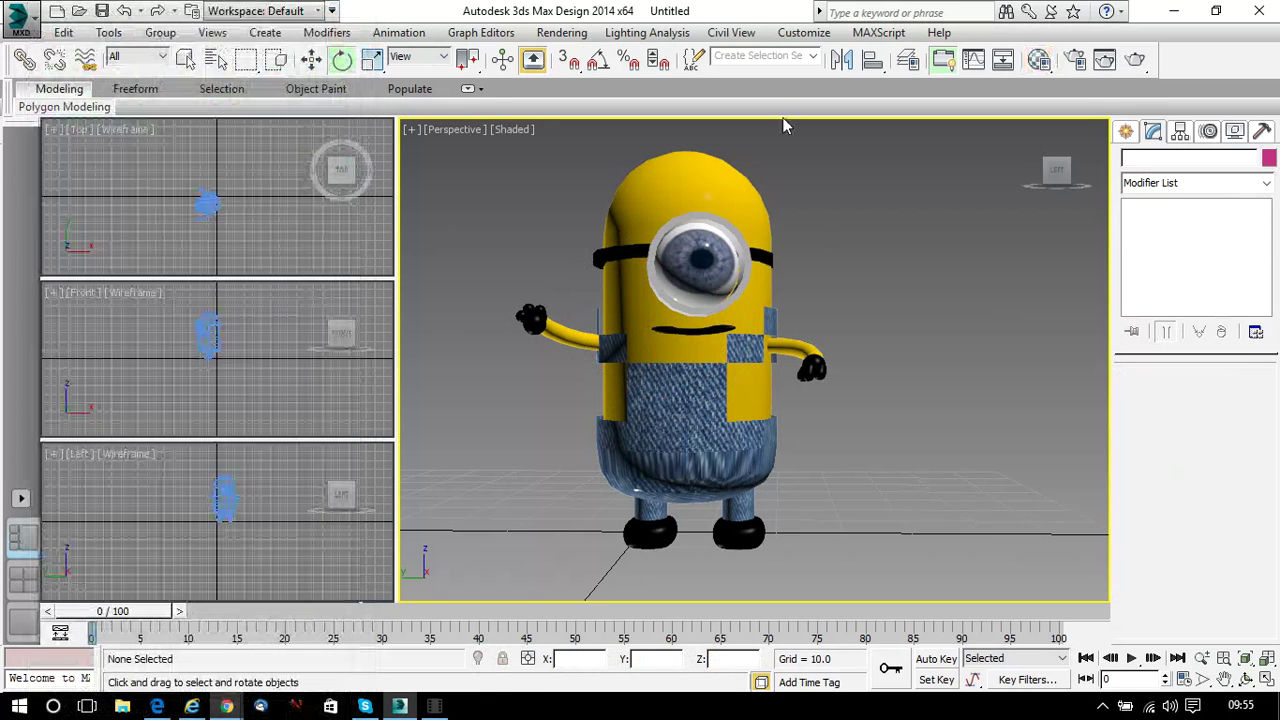
Render the minion, save the image to Downloads as the PNG file Minion2 with RGB 48 bit colours and alpha channel, and close the render
left_click(1136, 61)
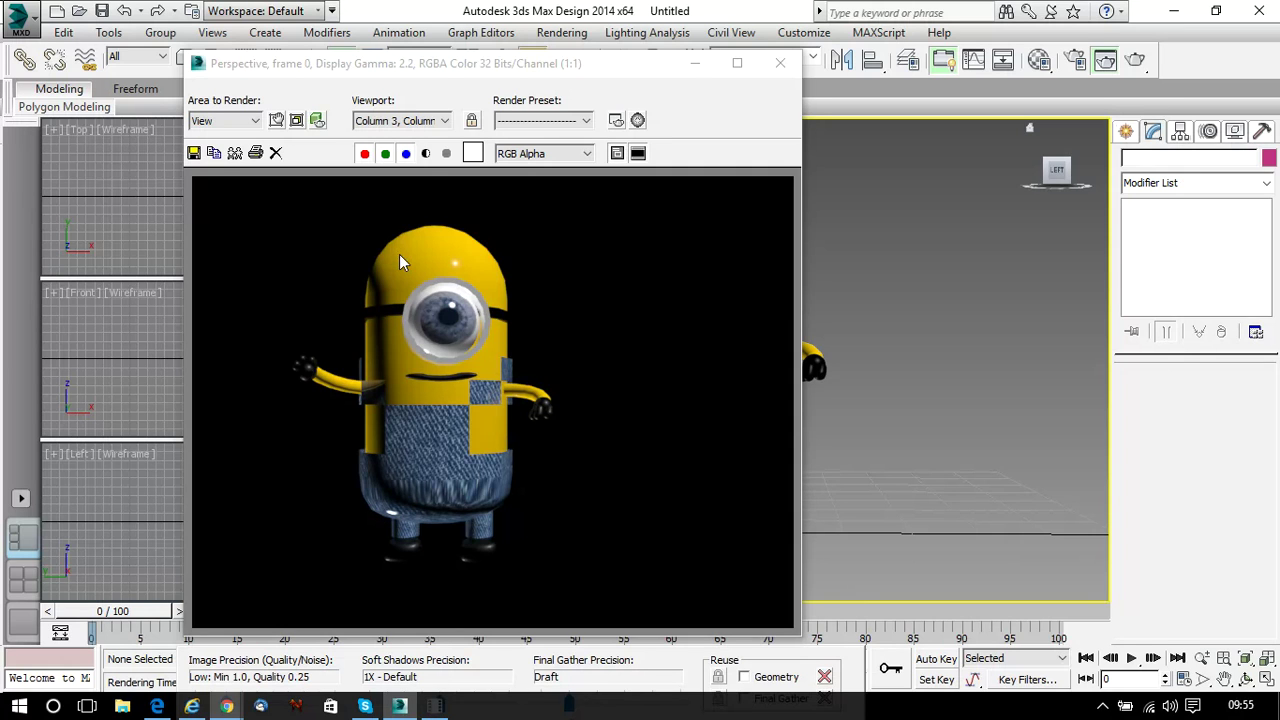
left_click(193, 154)
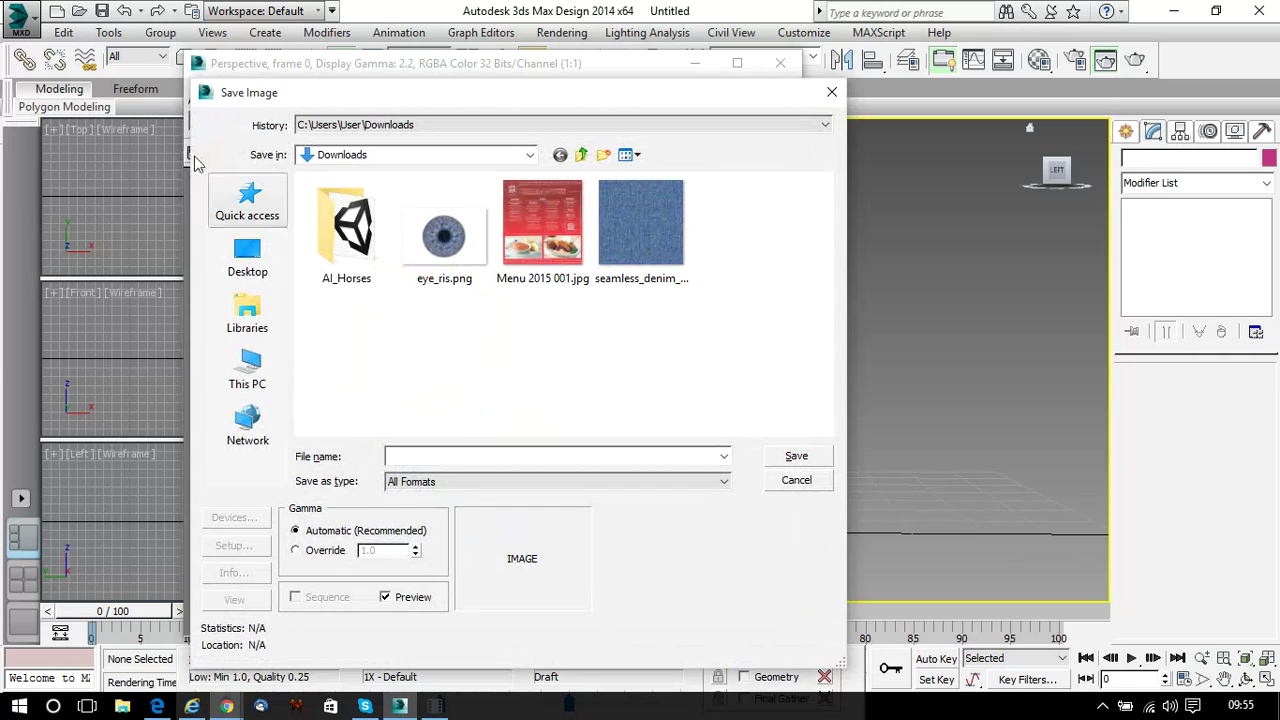
type("Mini")
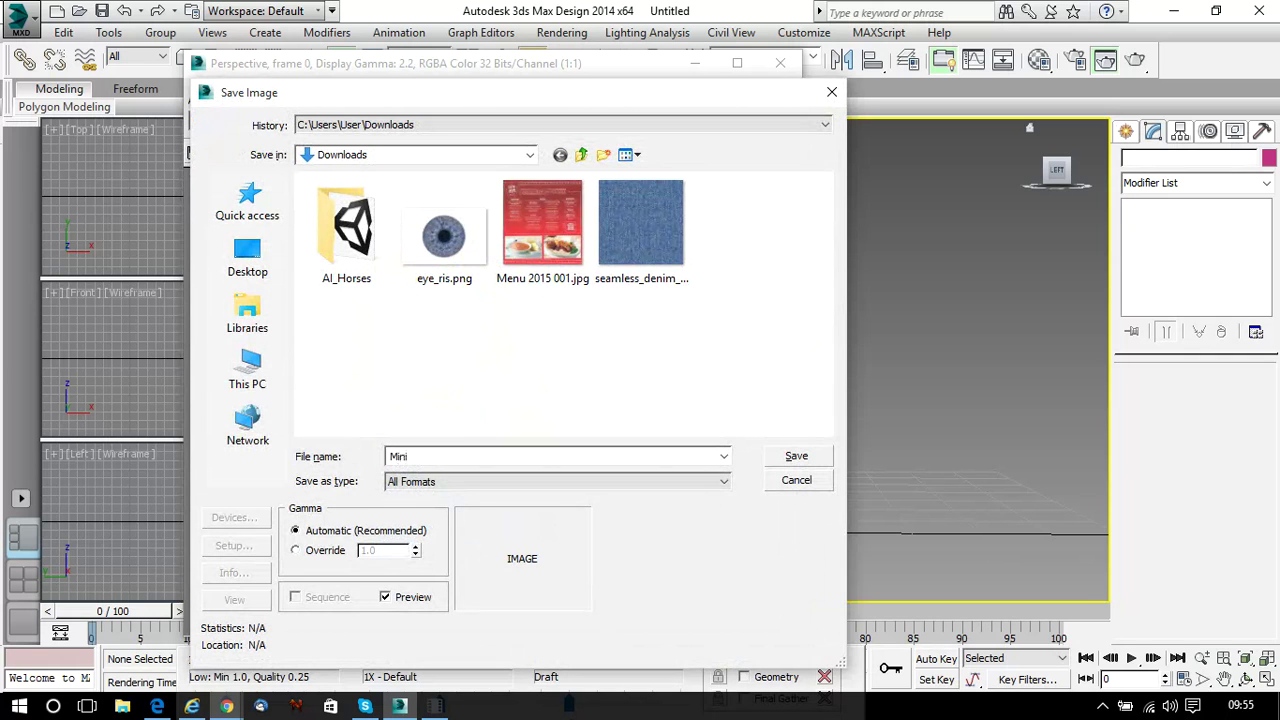
type("on2")
key("ctrl+a")
left_click(644, 483)
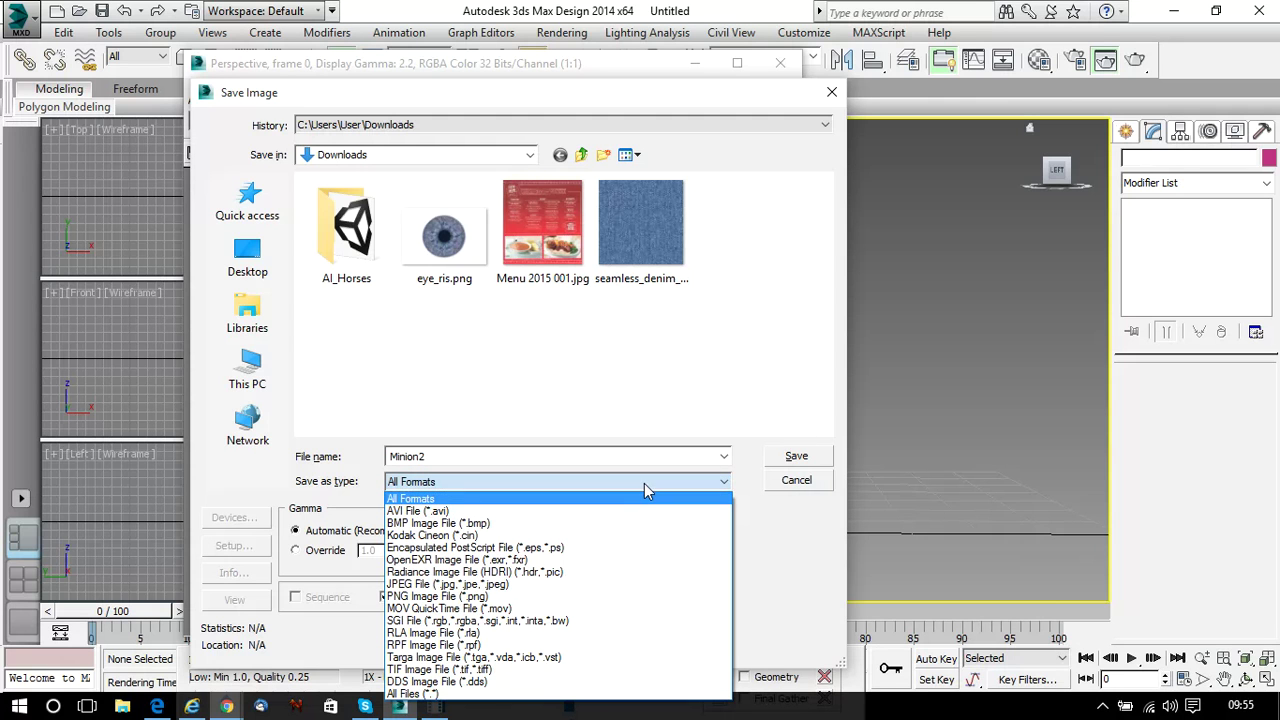
left_click(527, 597)
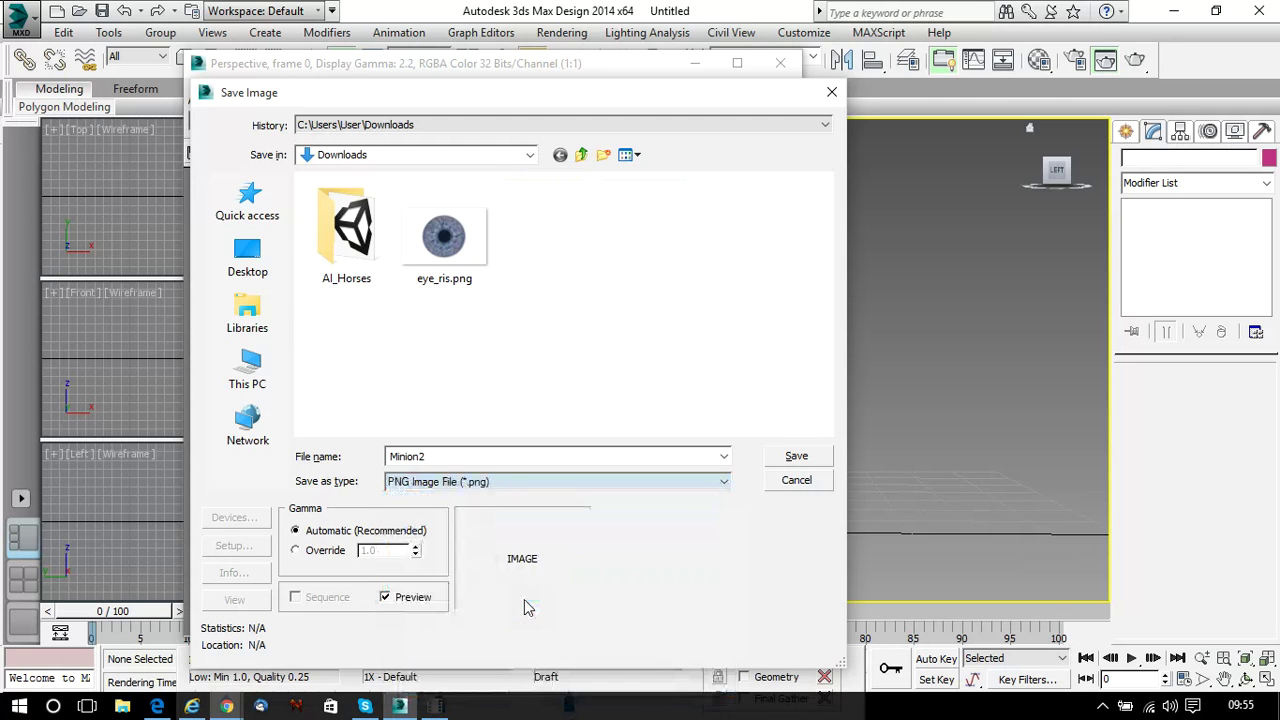
left_click(797, 457)
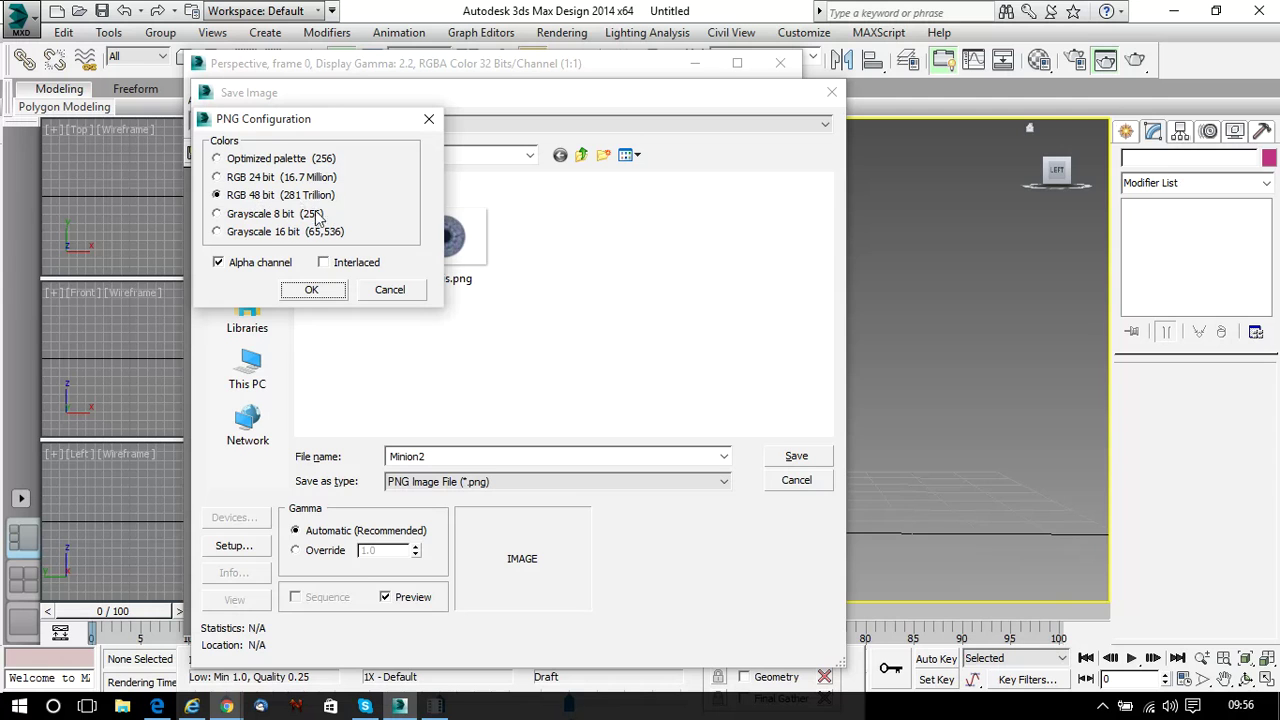
left_click(321, 291)
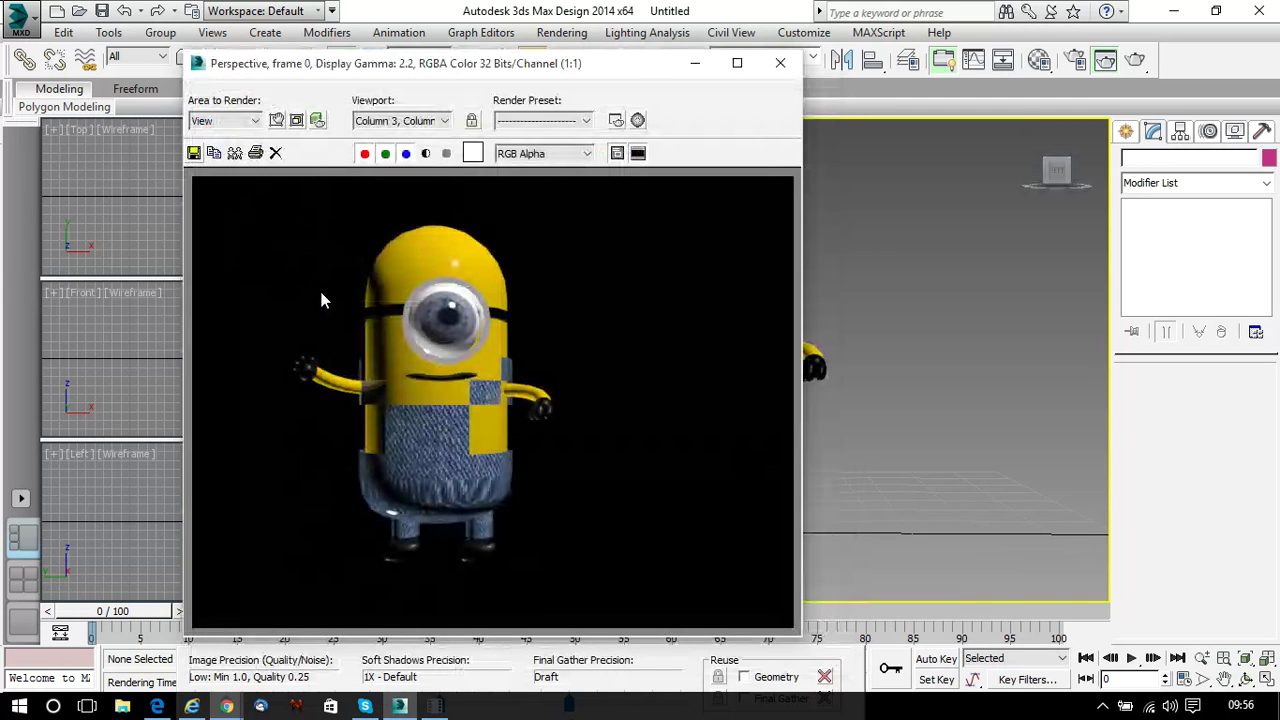
left_click(782, 64)
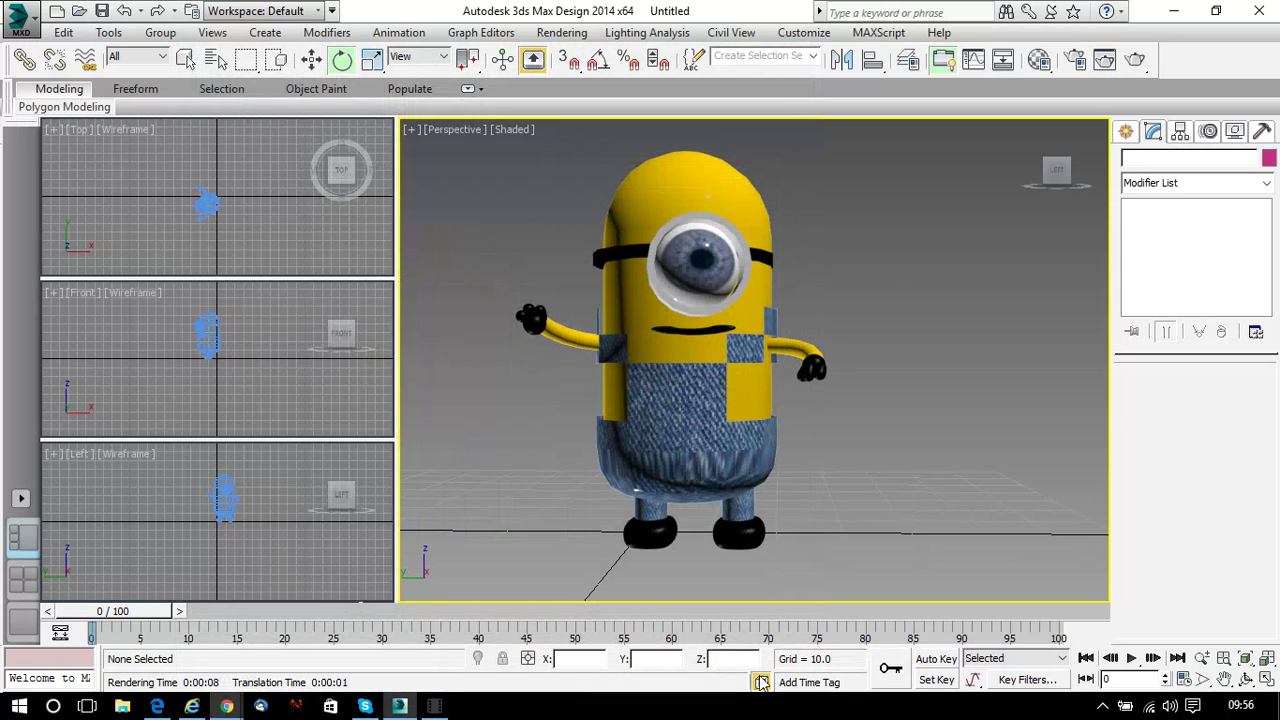